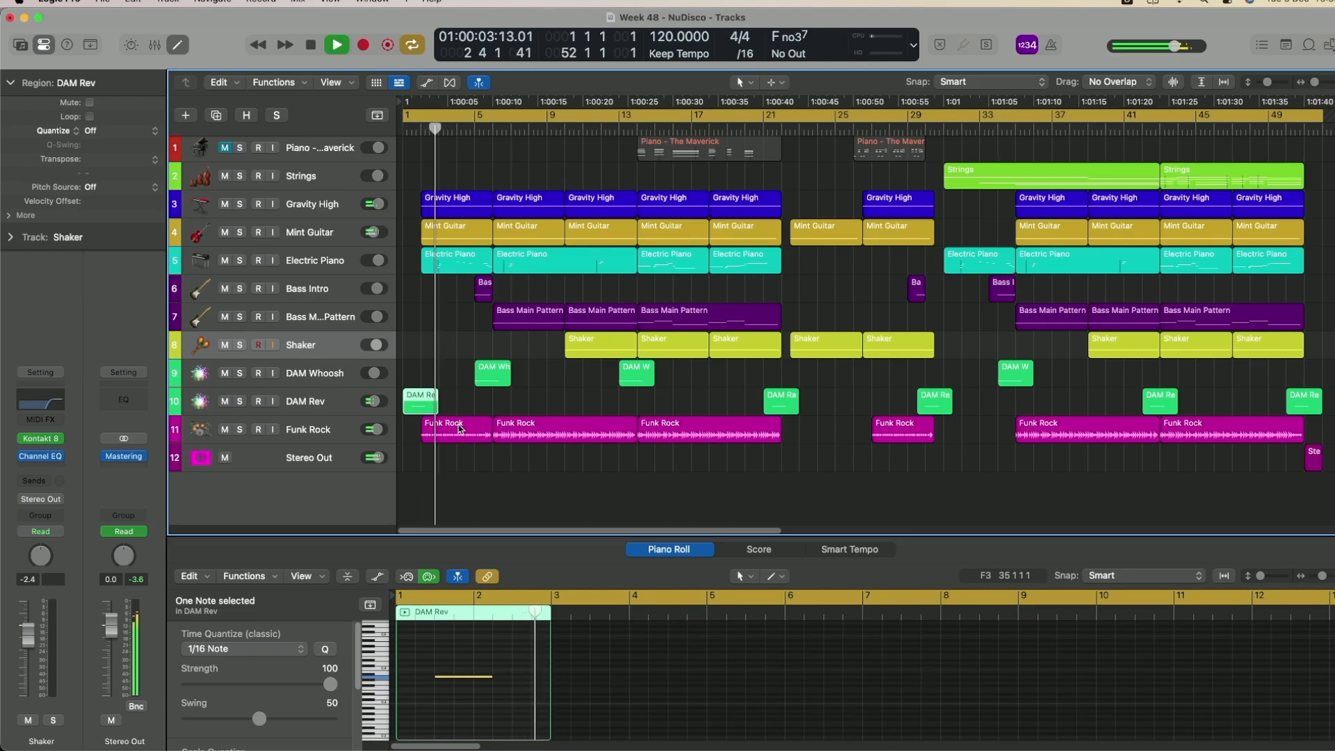
Follow the playback through the first half, examining the Funk Rock, Bass Intro, Electric Piano, DAM Rev, Mint Guitar, Shaker and Gravity High regions
click(459, 429)
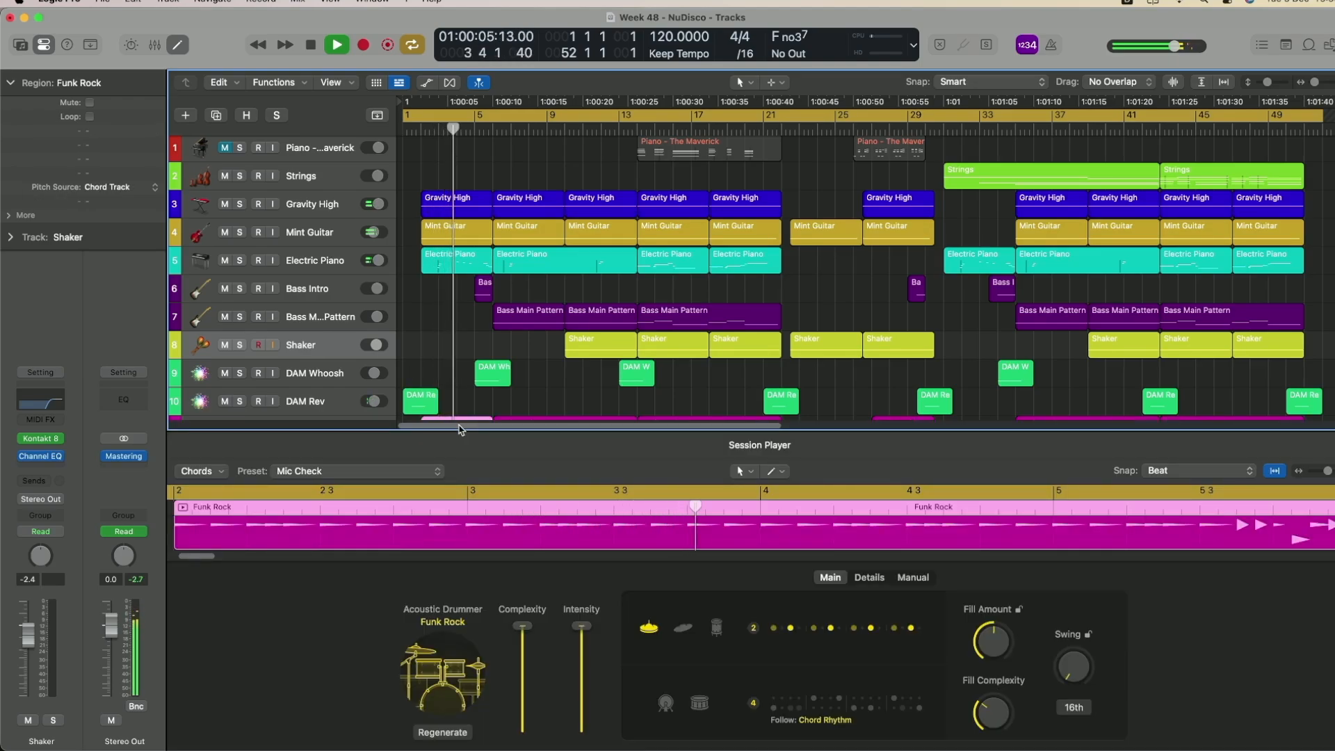
click(482, 285)
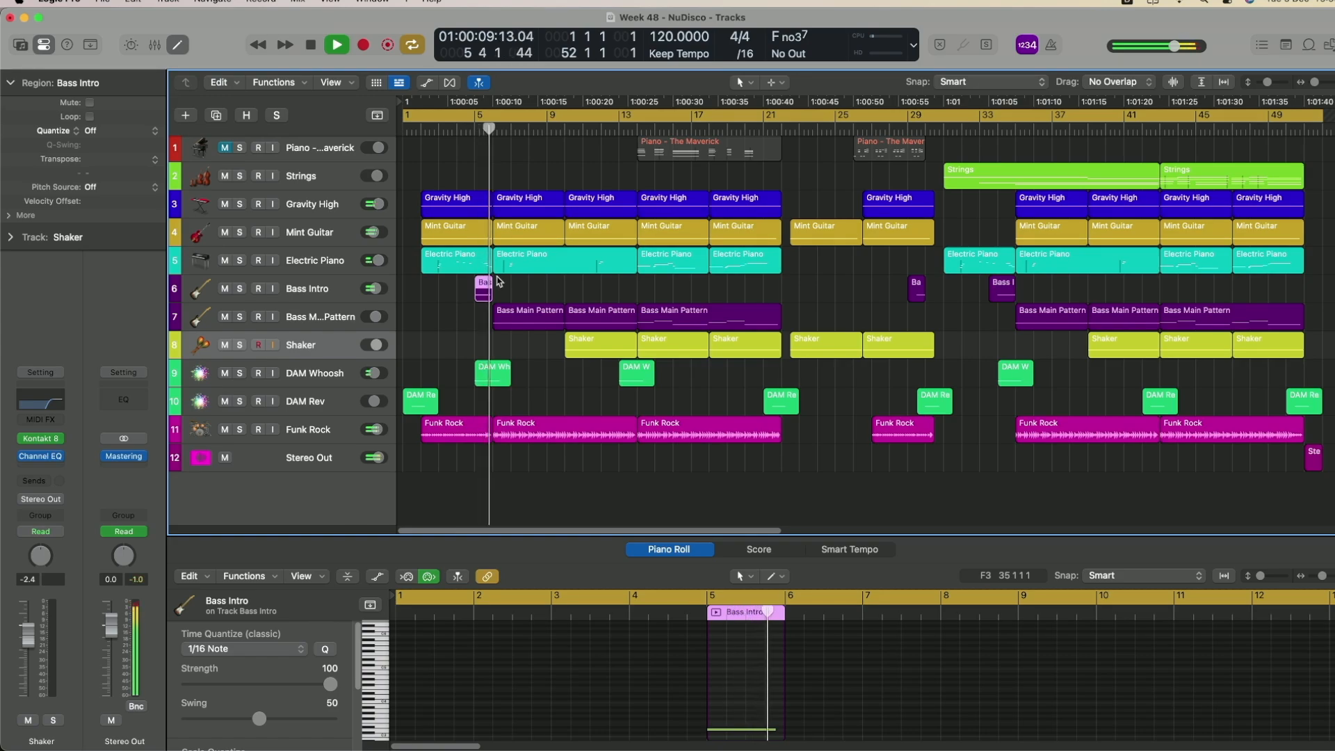
click(528, 231)
click(530, 259)
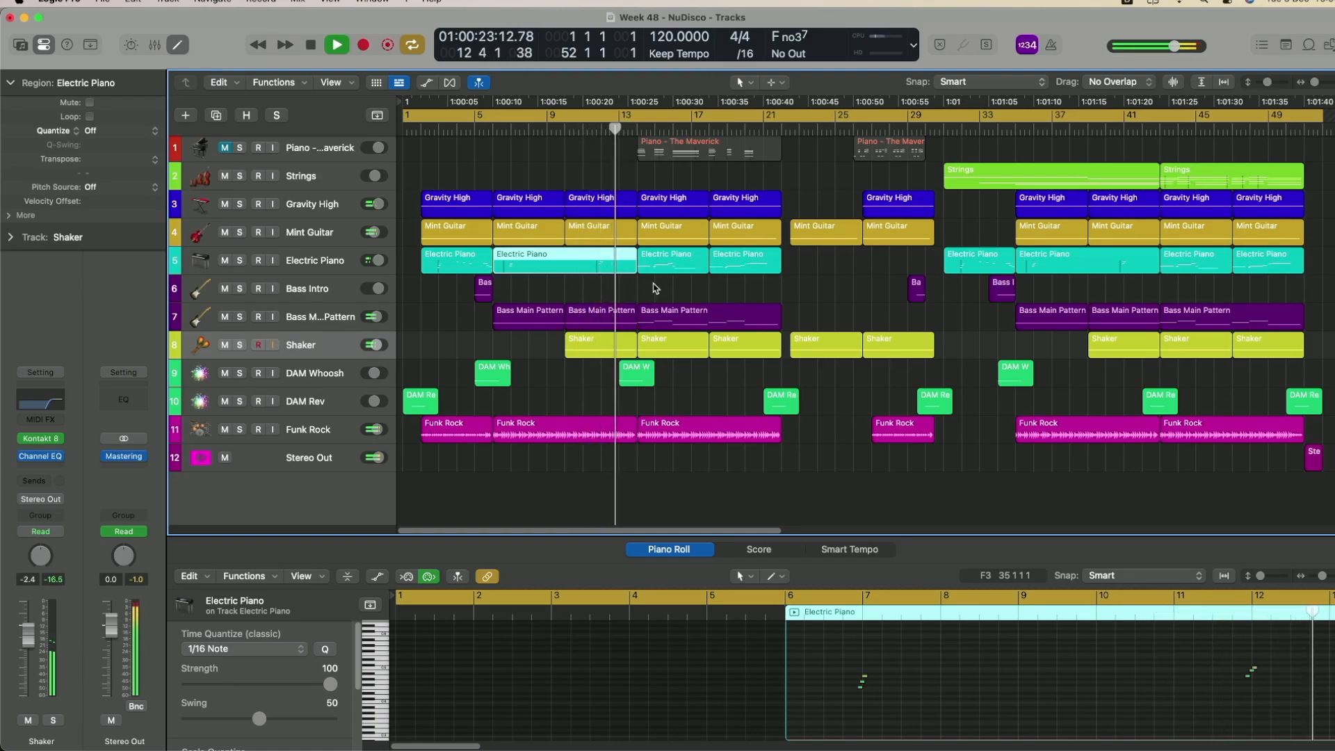
click(660, 263)
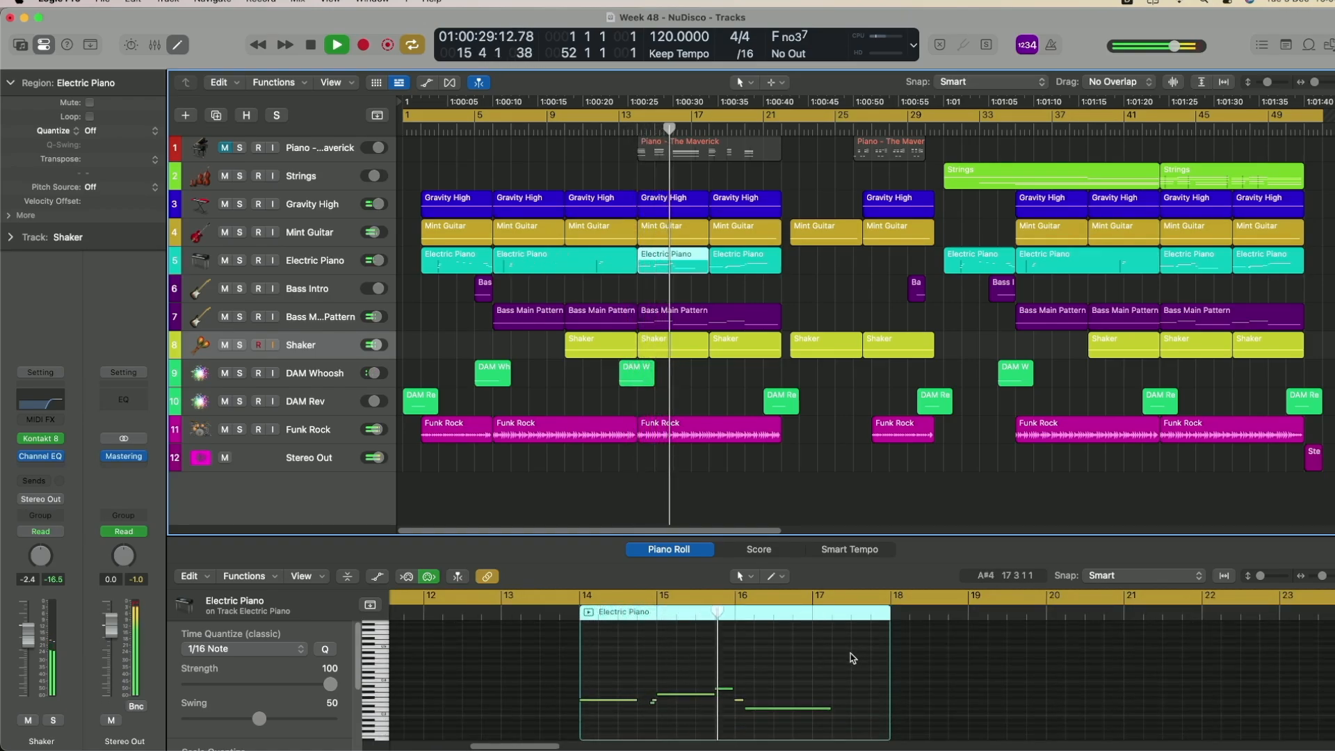
click(691, 346)
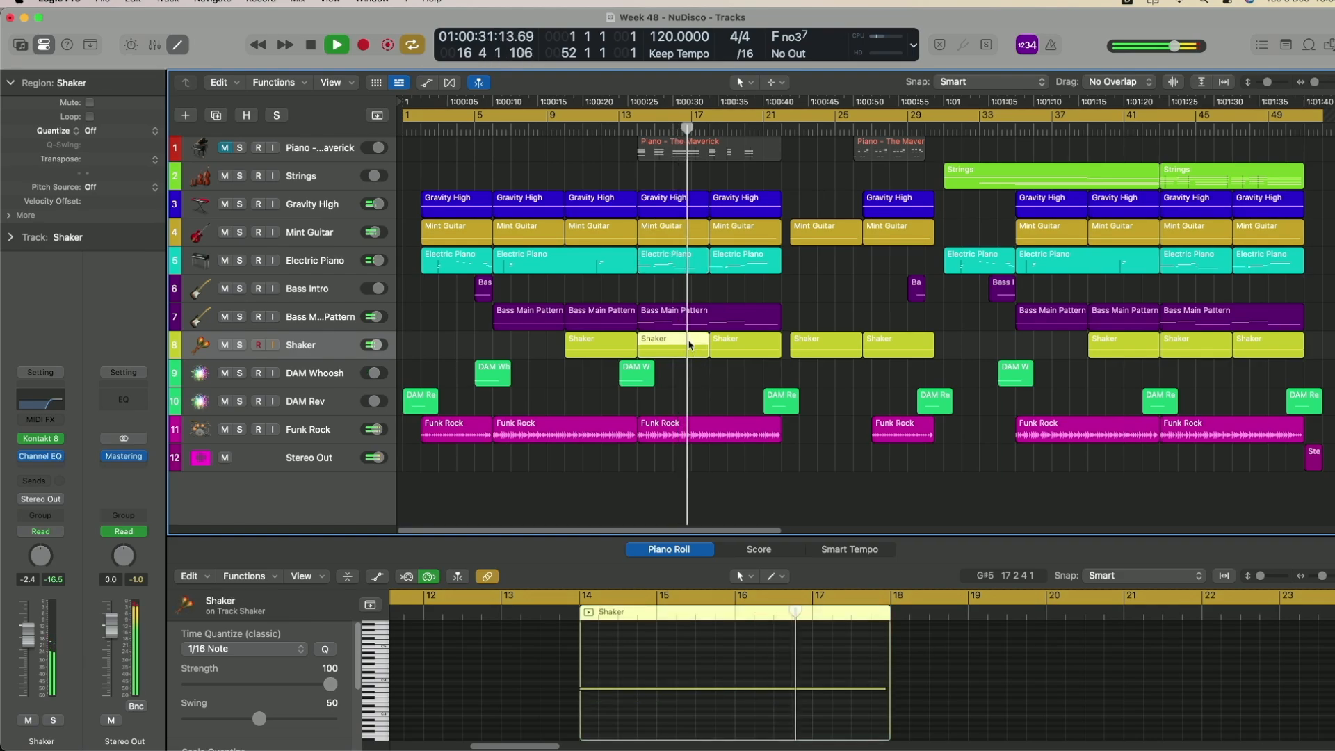
click(735, 258)
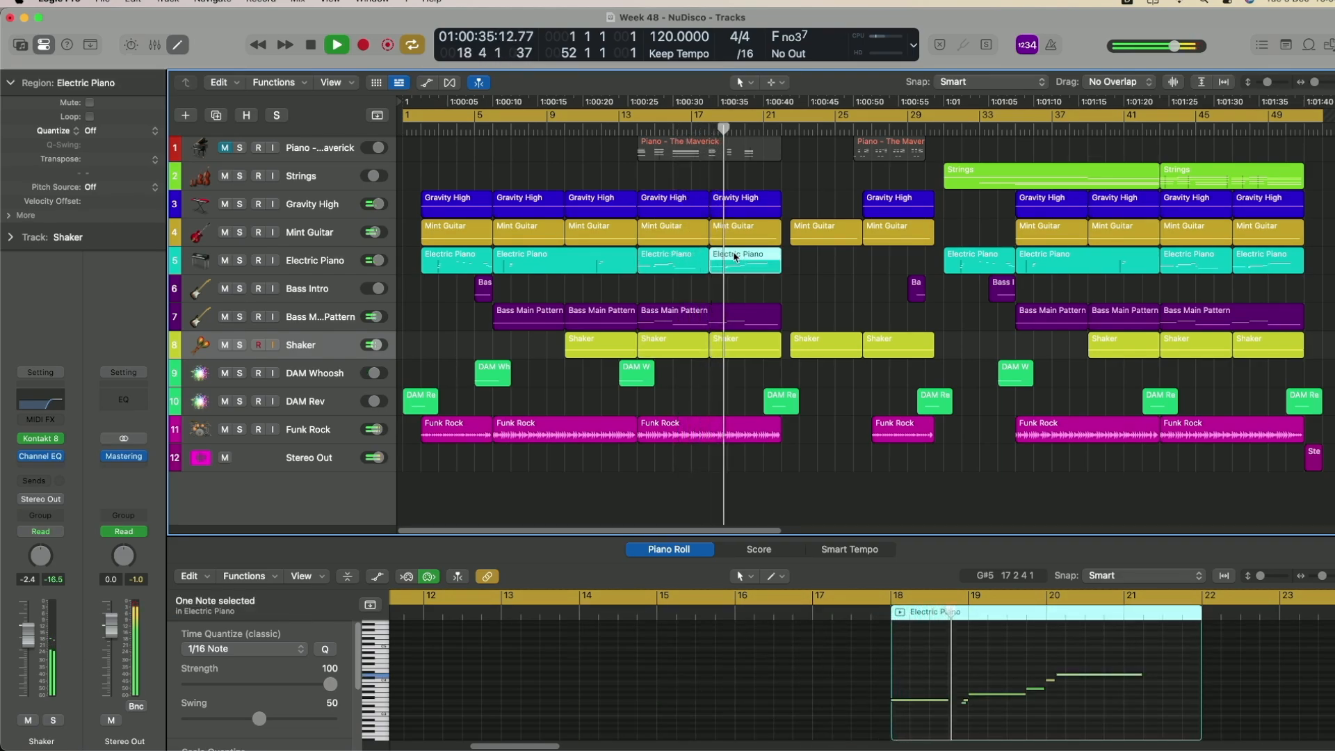
click(781, 398)
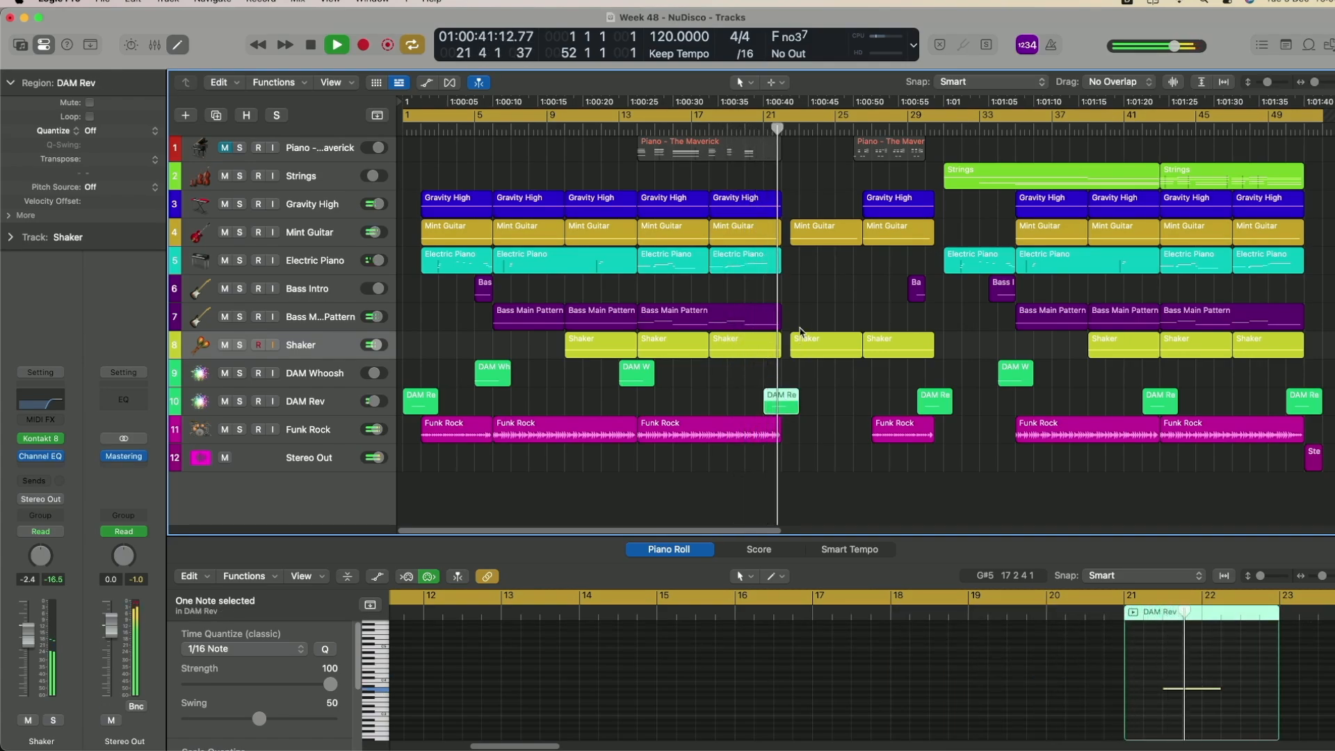
click(817, 235)
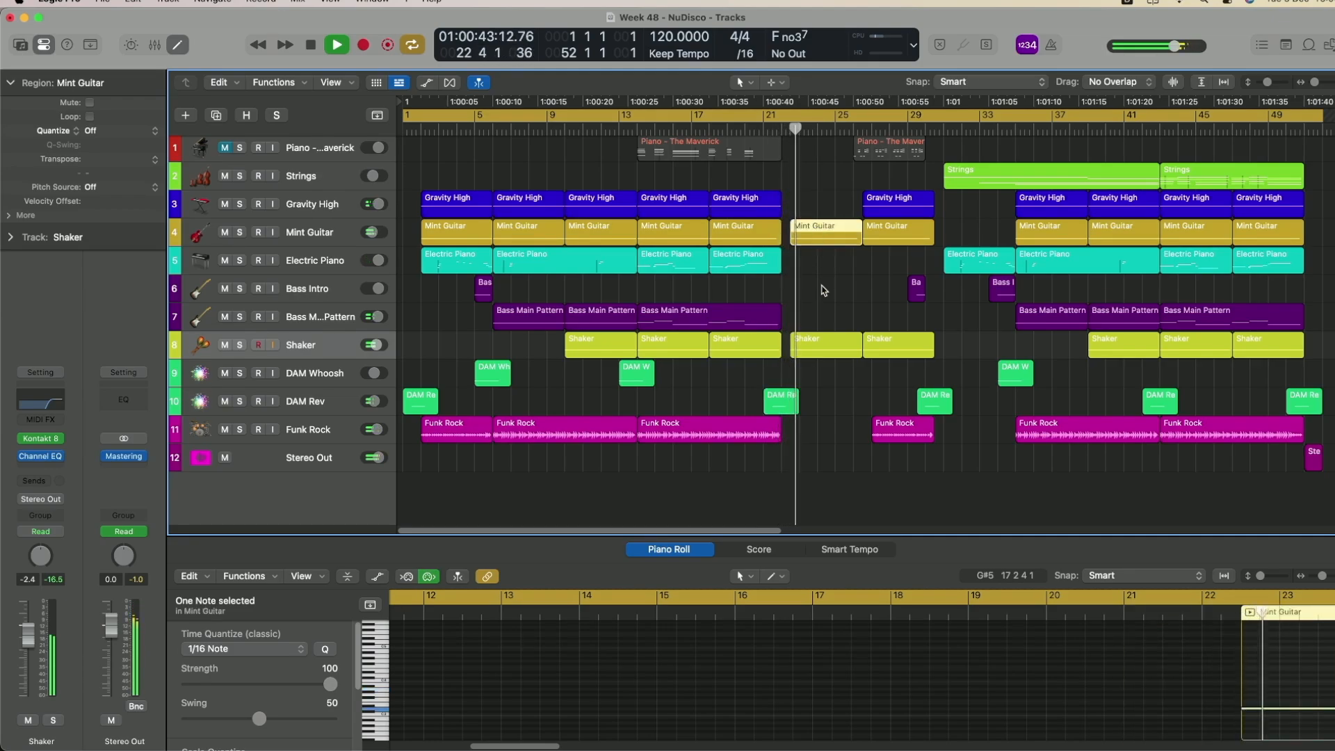
click(826, 340)
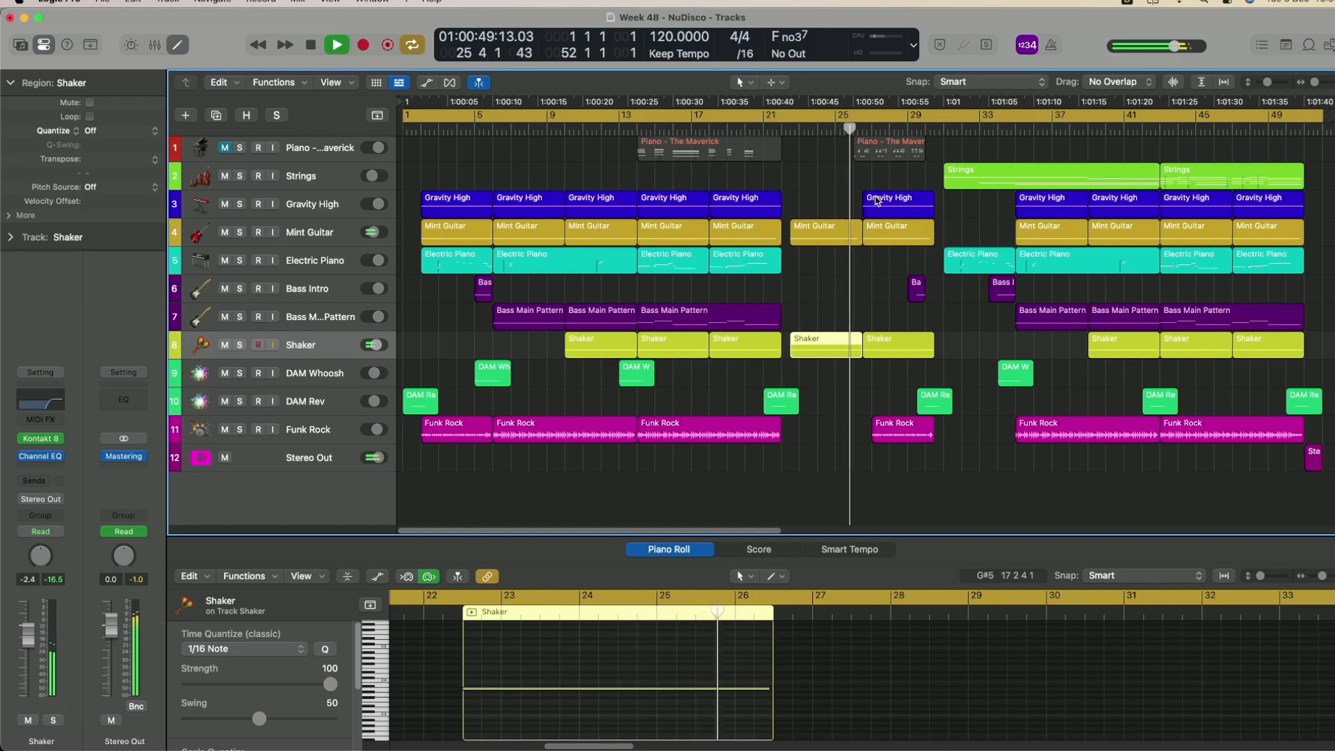
click(876, 201)
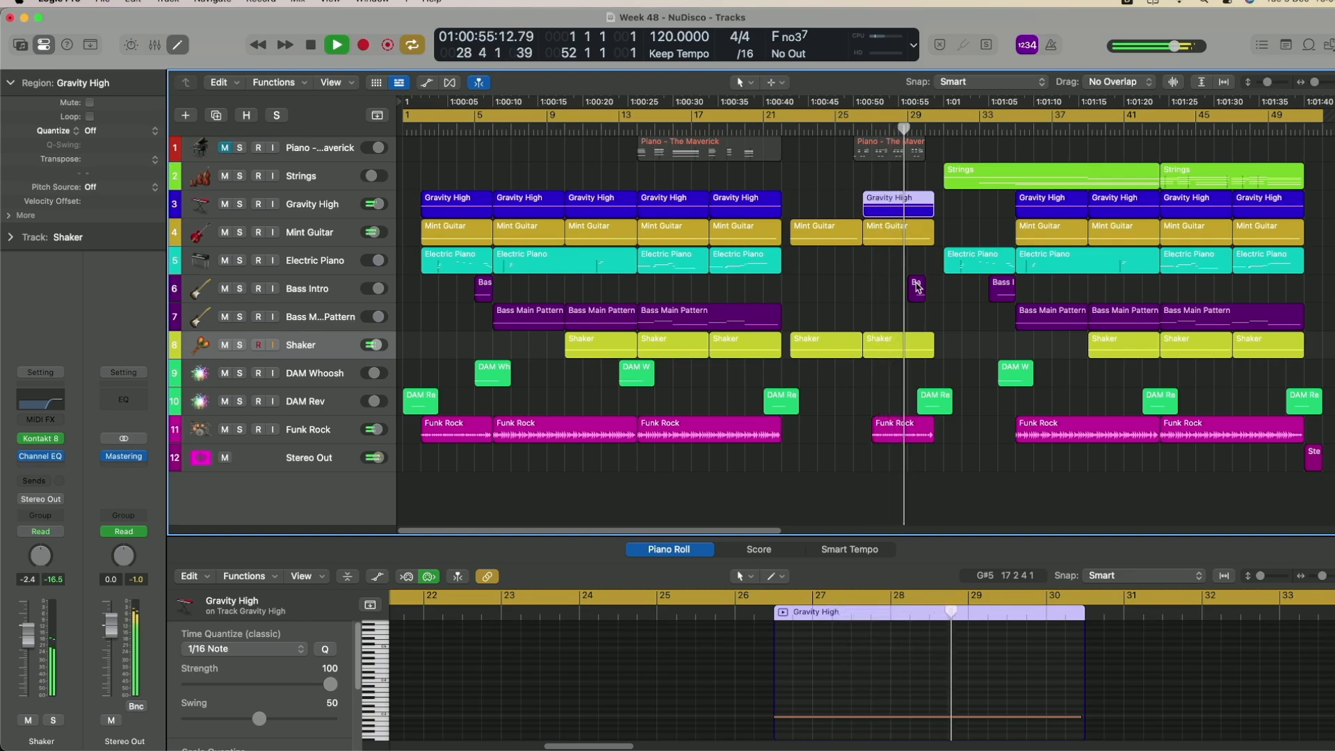
click(917, 286)
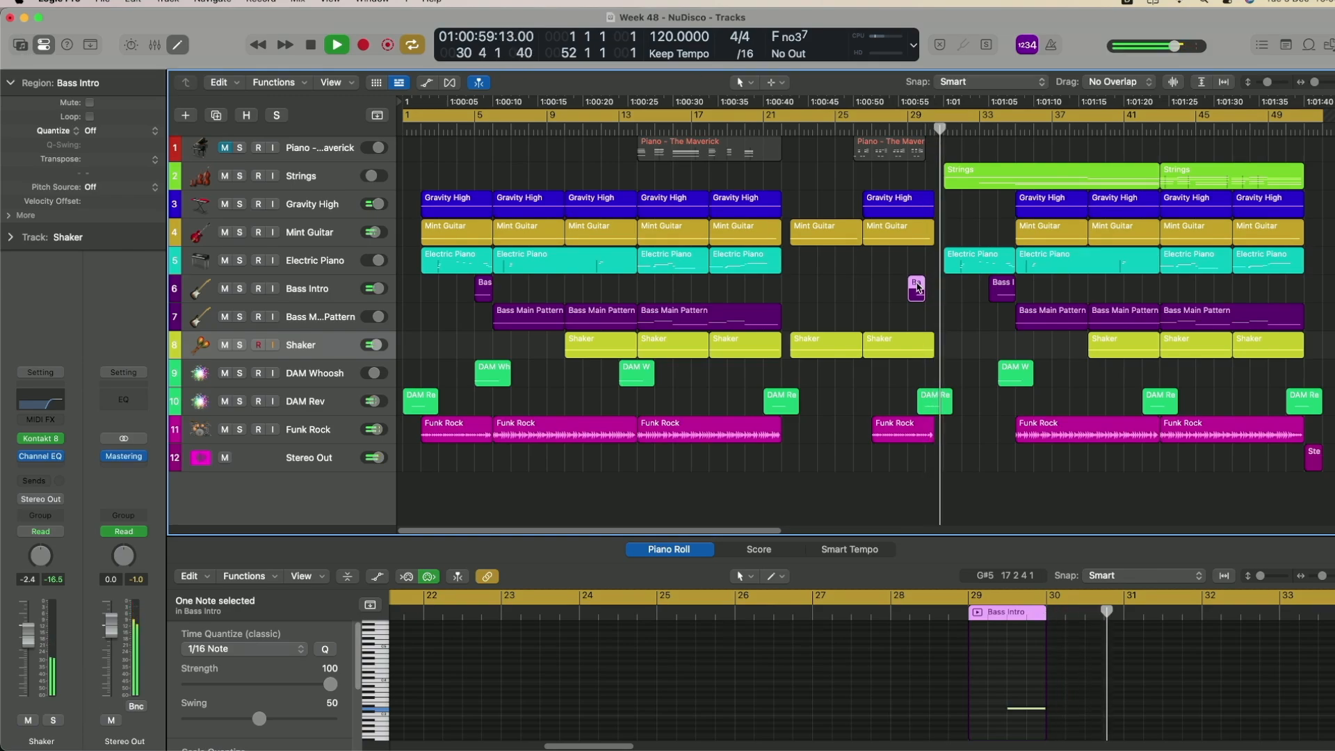
Examine the notes of both Strings regions and the Electric Piano region at bar 43 while the song plays to its end
click(991, 183)
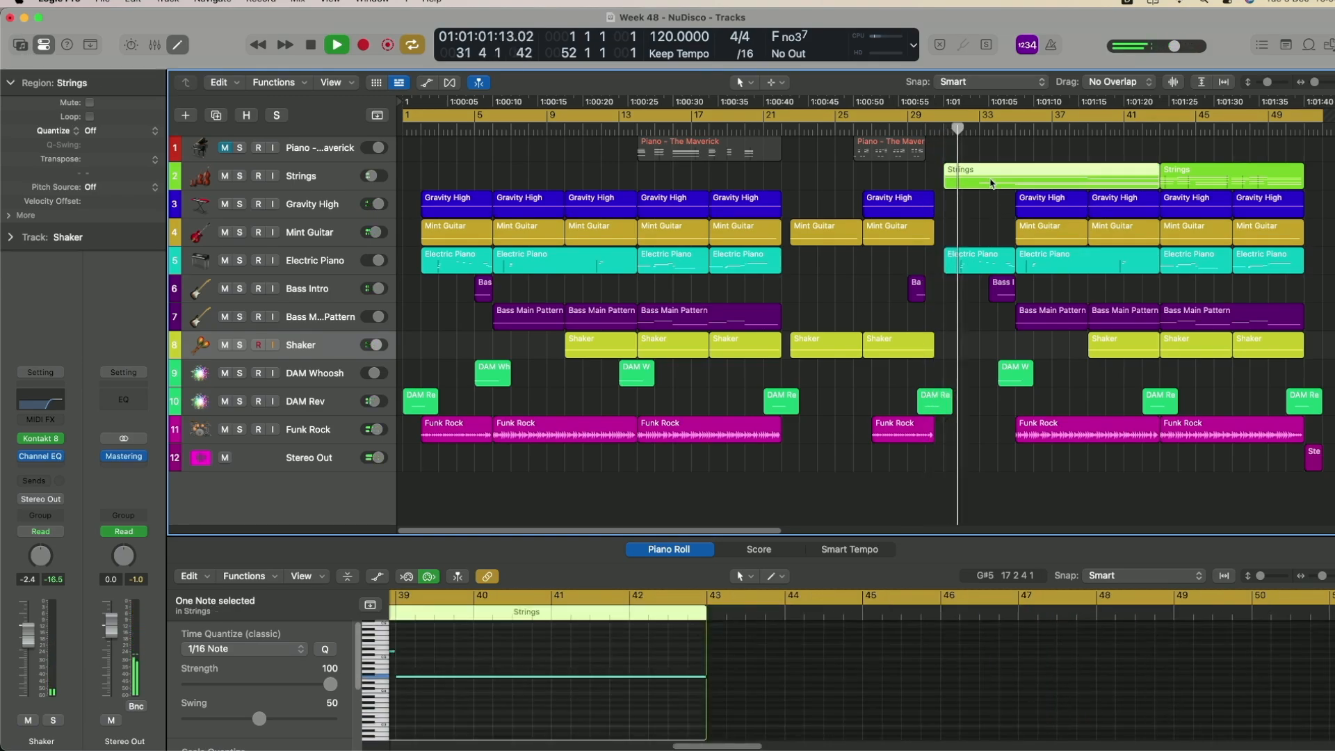
click(900, 679)
scroll(900, 679, up, 3)
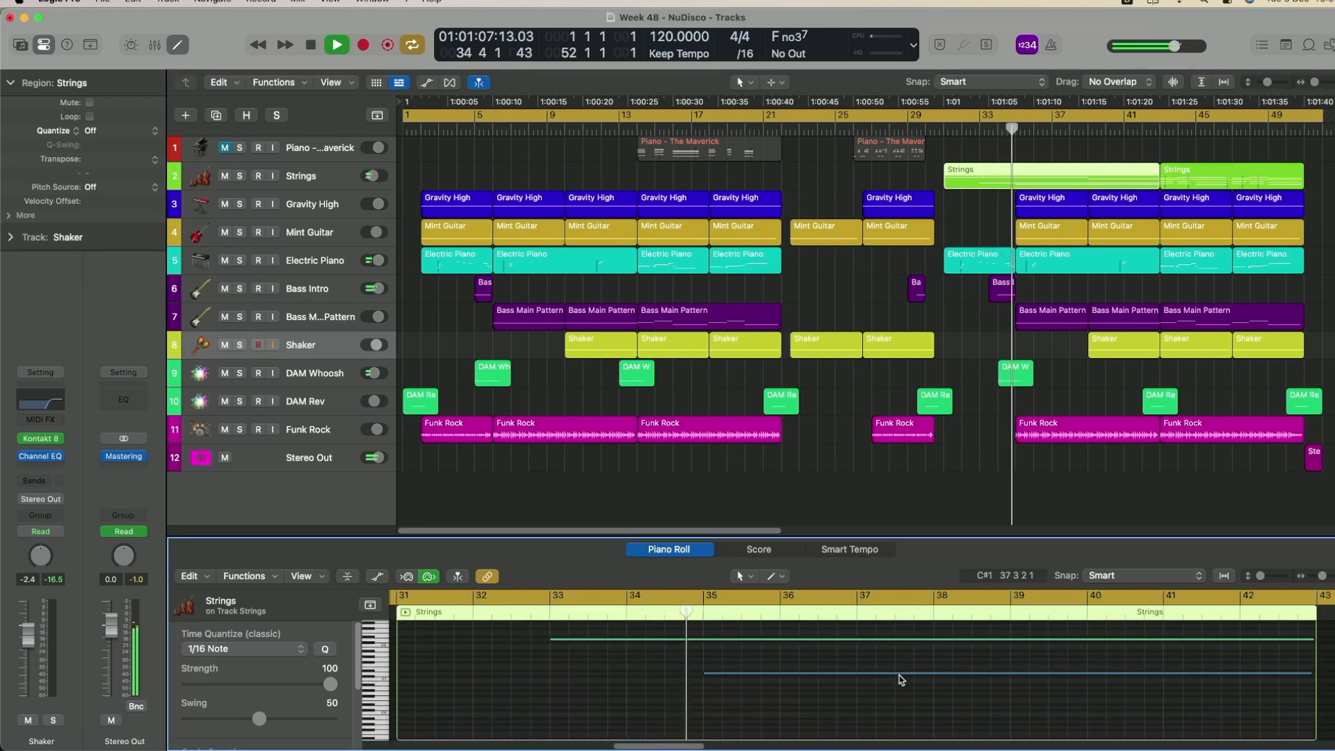
scroll(900, 679, up, 1)
scroll(901, 679, up, 8)
scroll(900, 679, down, 2)
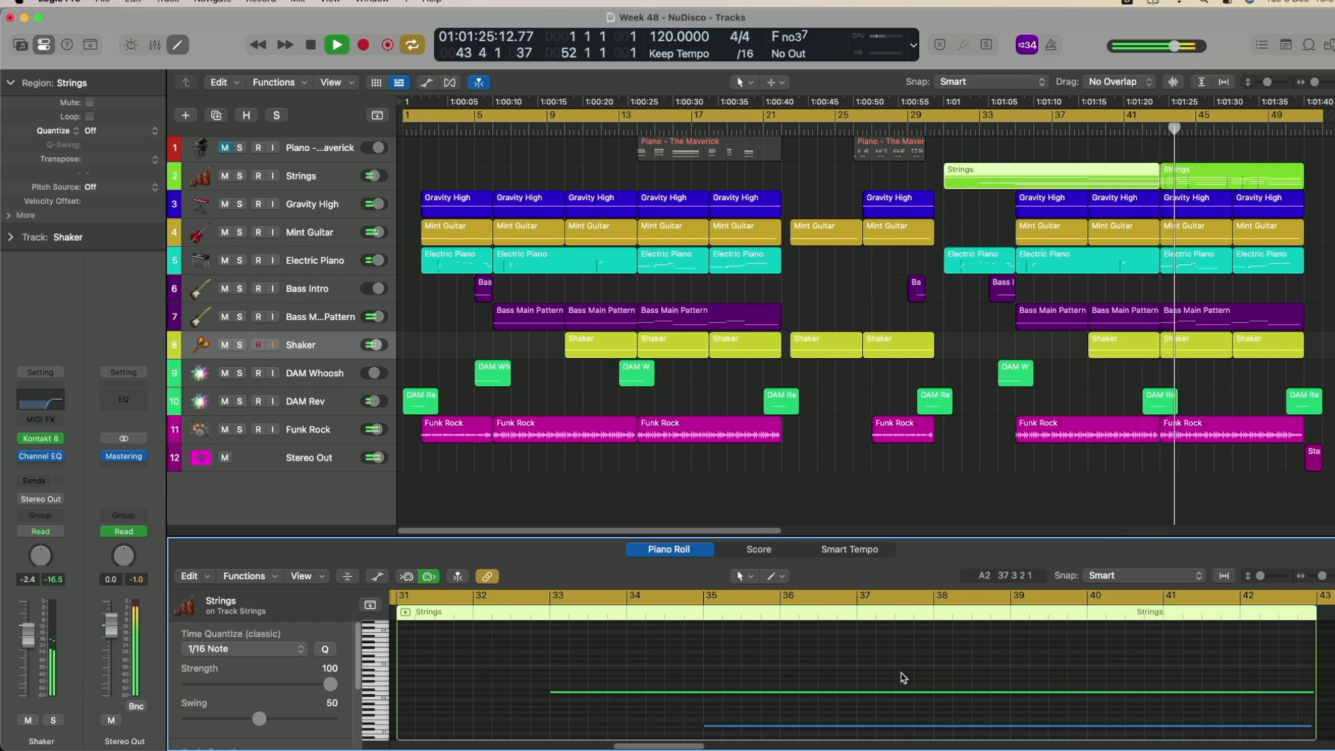
click(1201, 264)
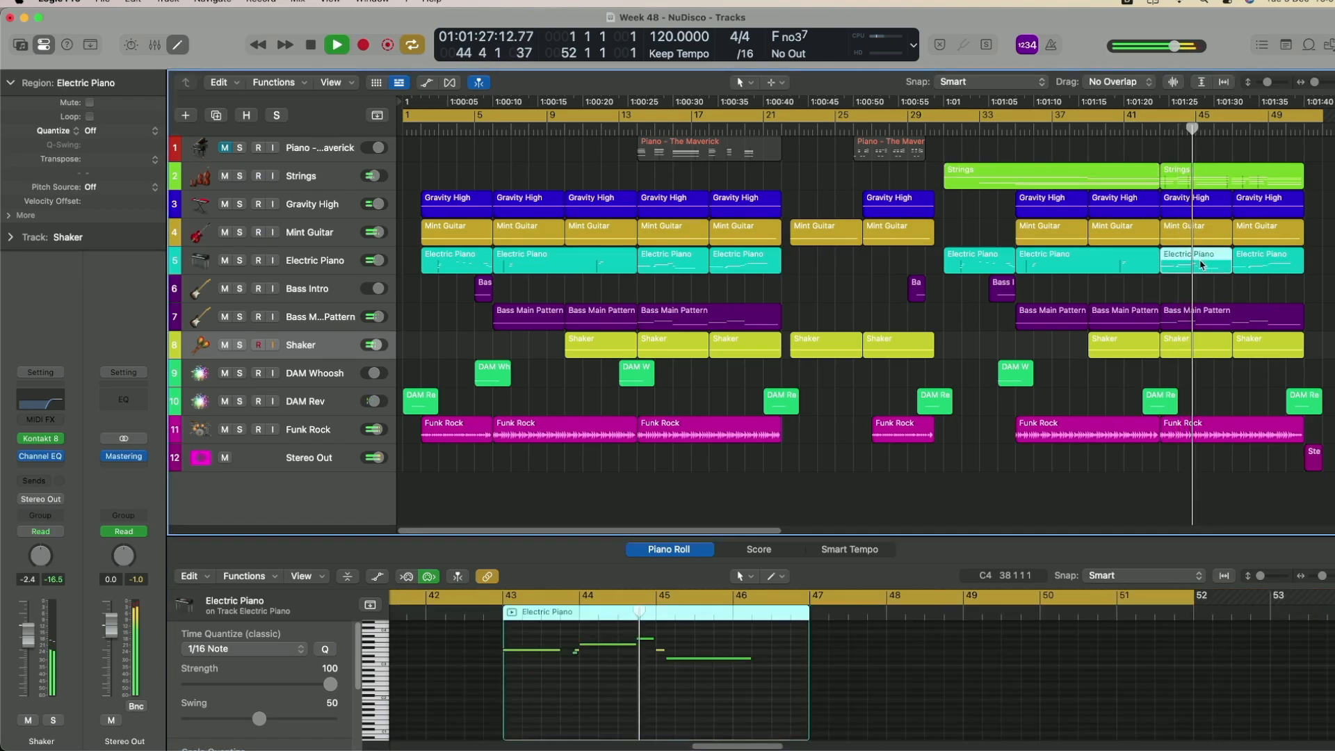
click(1217, 175)
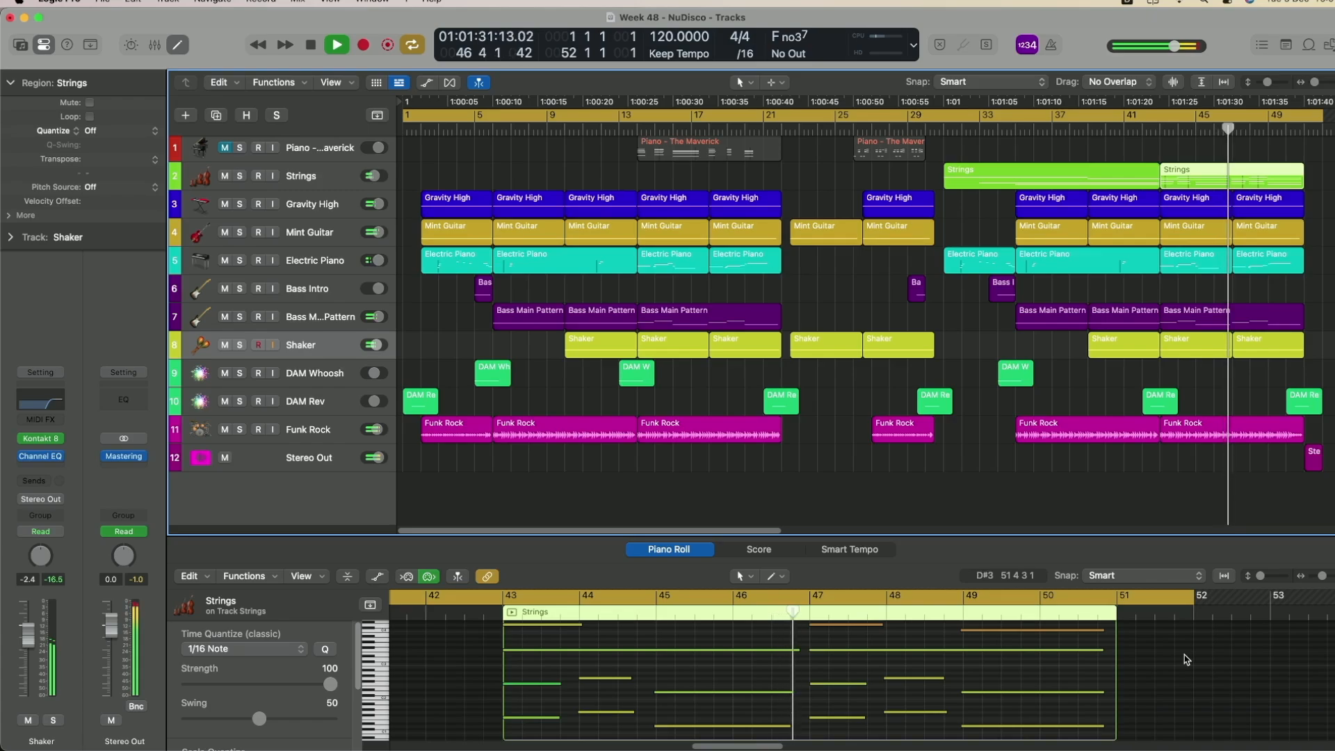
scroll(1186, 659, up, 3)
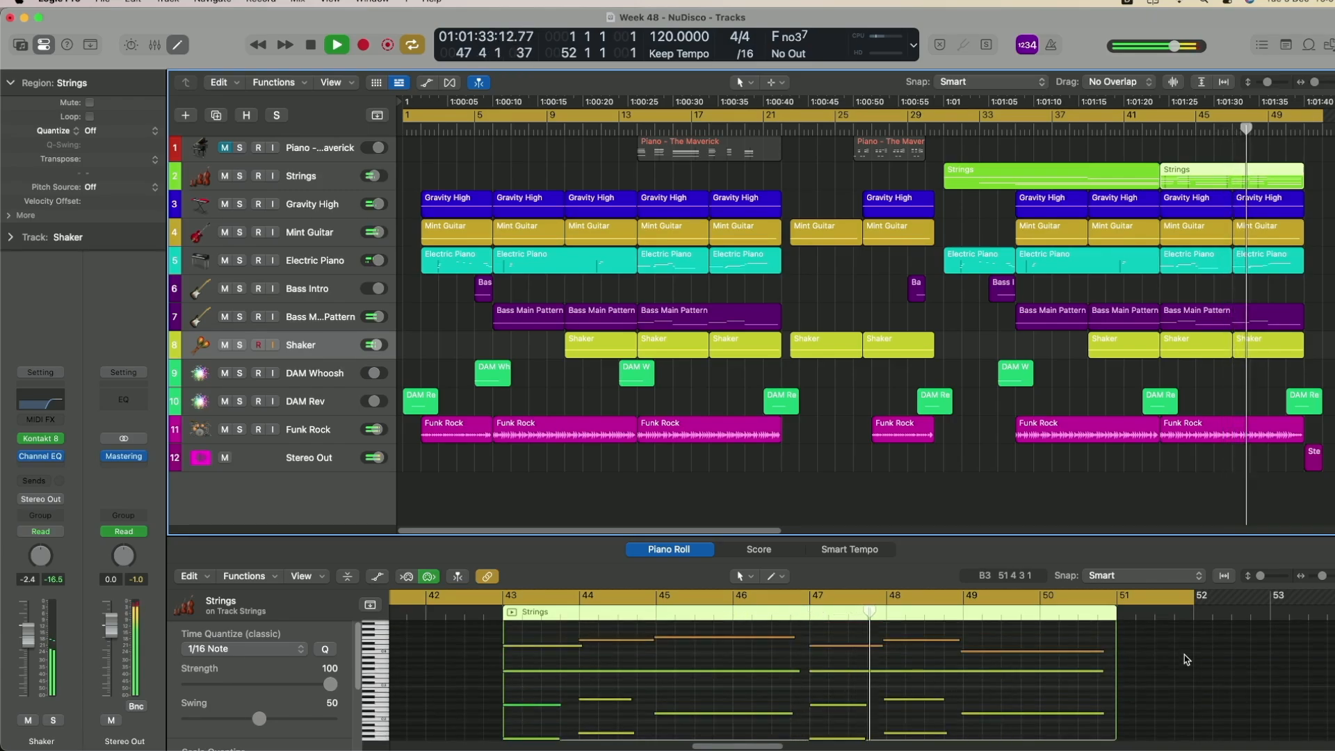
scroll(1186, 659, down, 3)
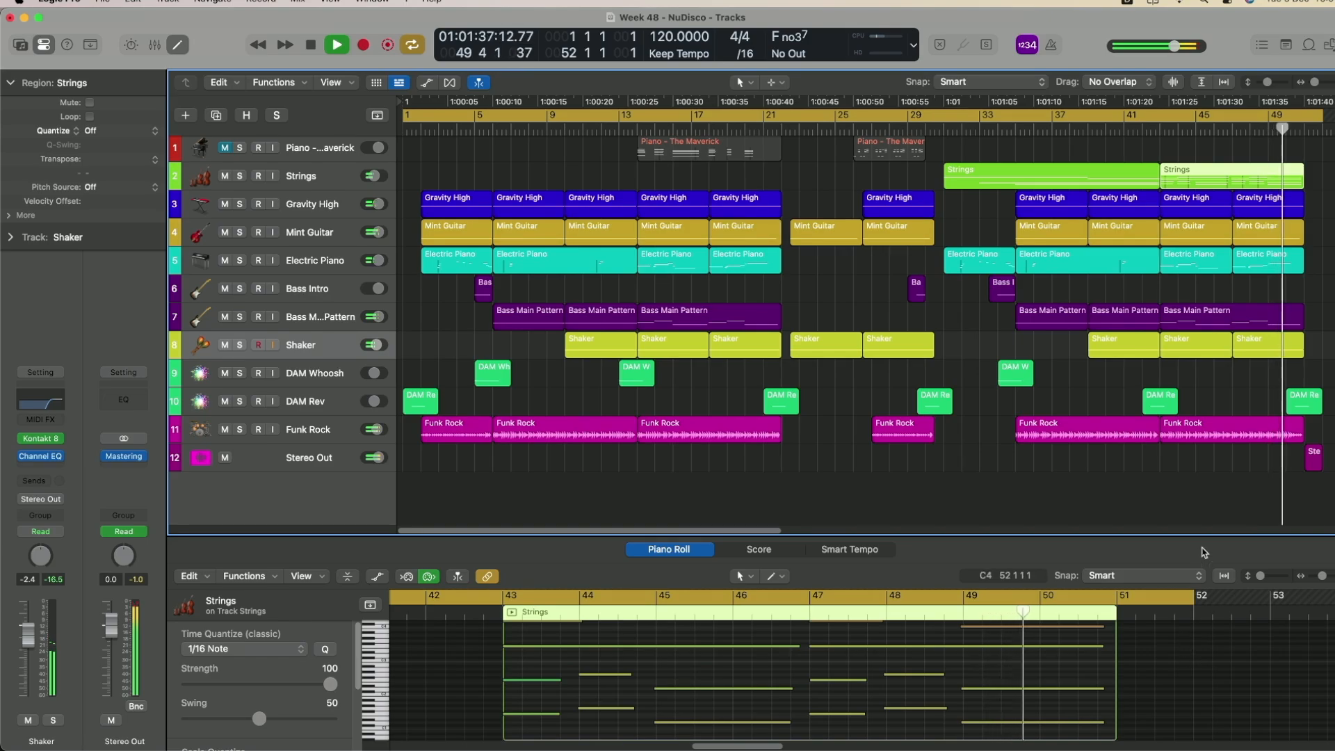
click(1309, 393)
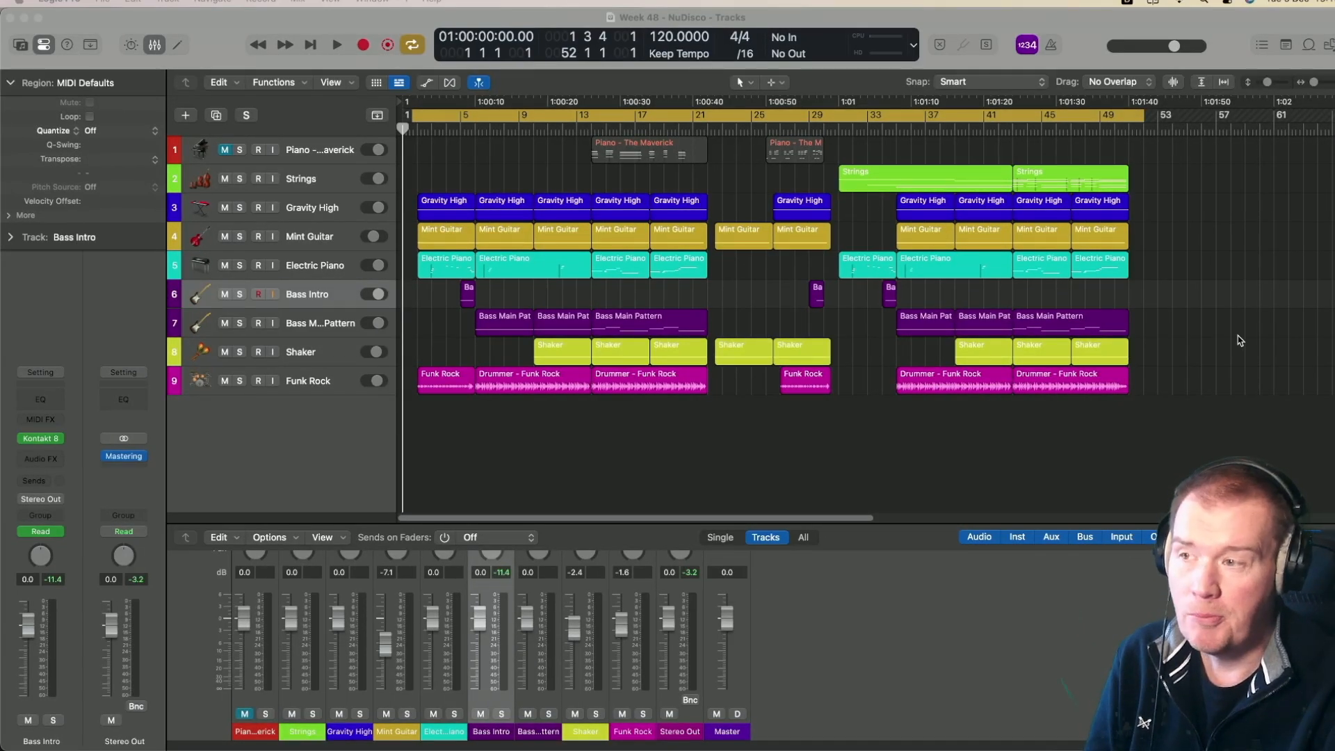
Solo the Strings track and, with cycle mode turned off, audition it from bar 31
click(1229, 326)
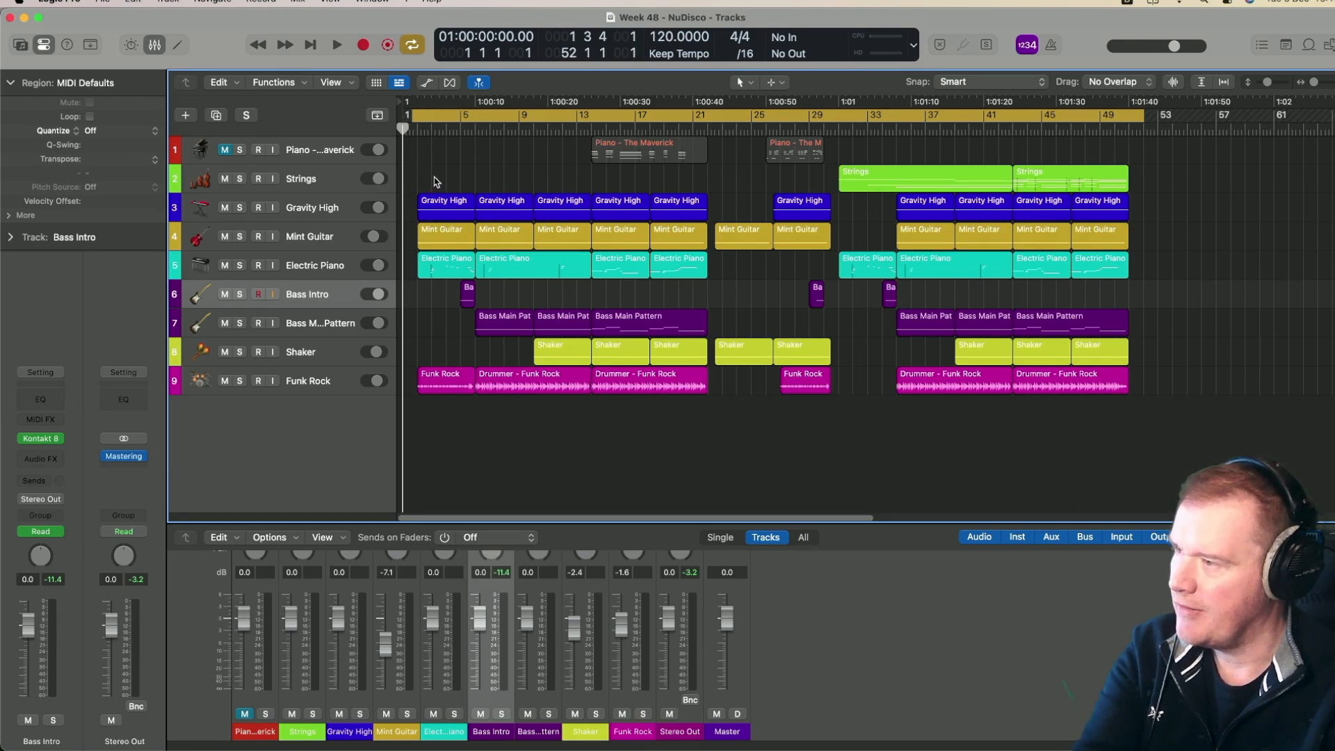
click(323, 180)
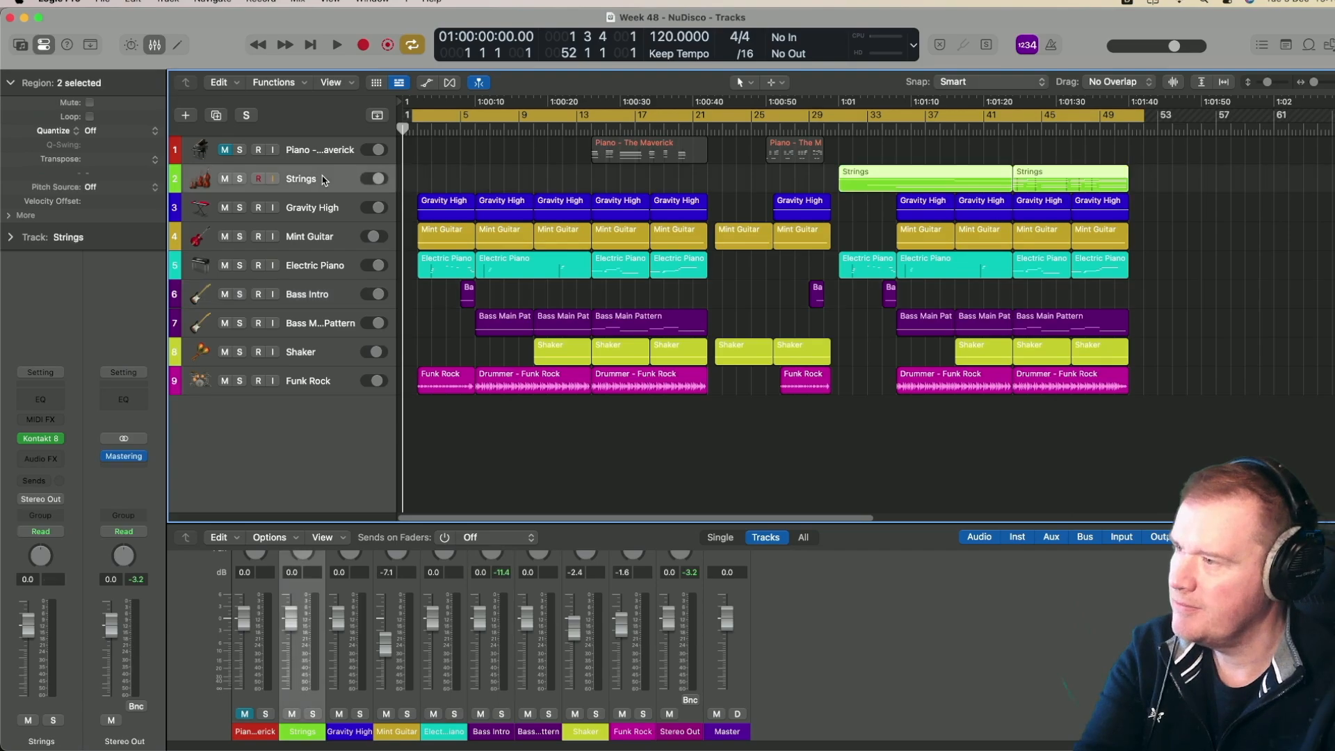
click(240, 179)
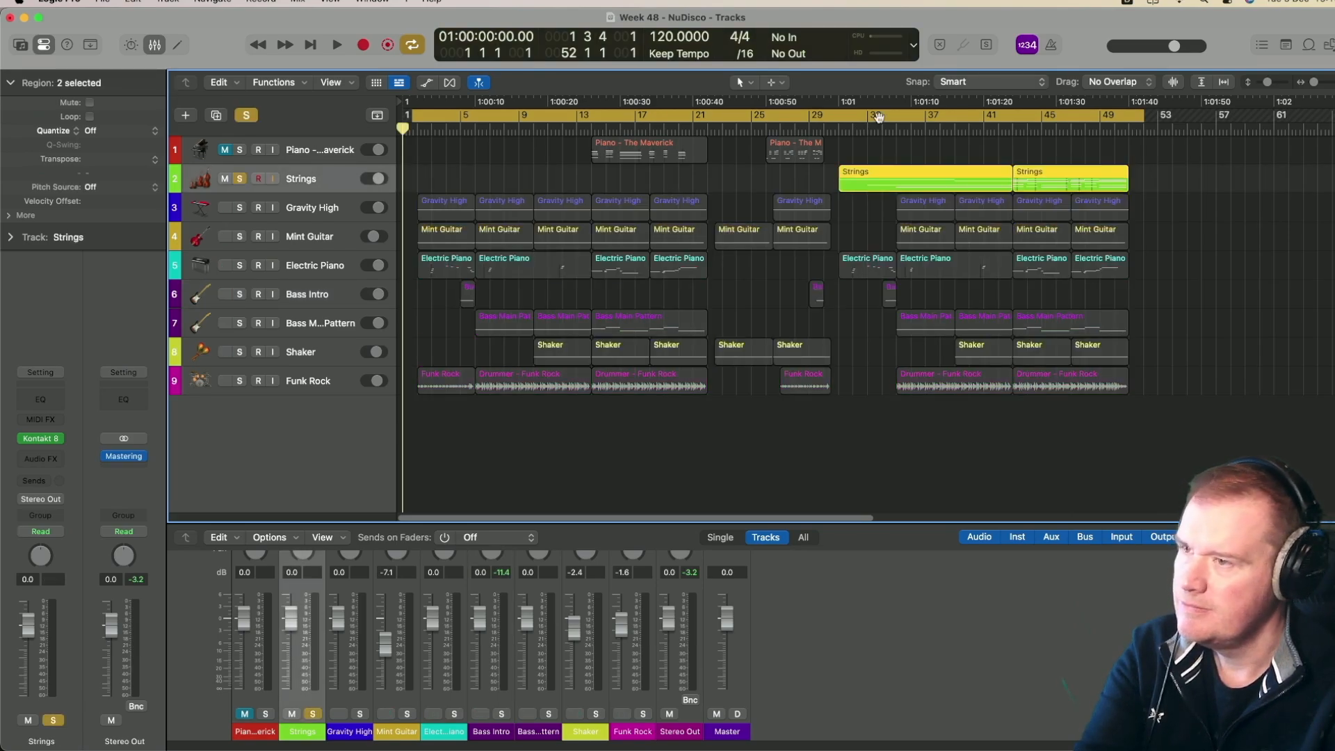
click(841, 129)
key(space)
click(781, 117)
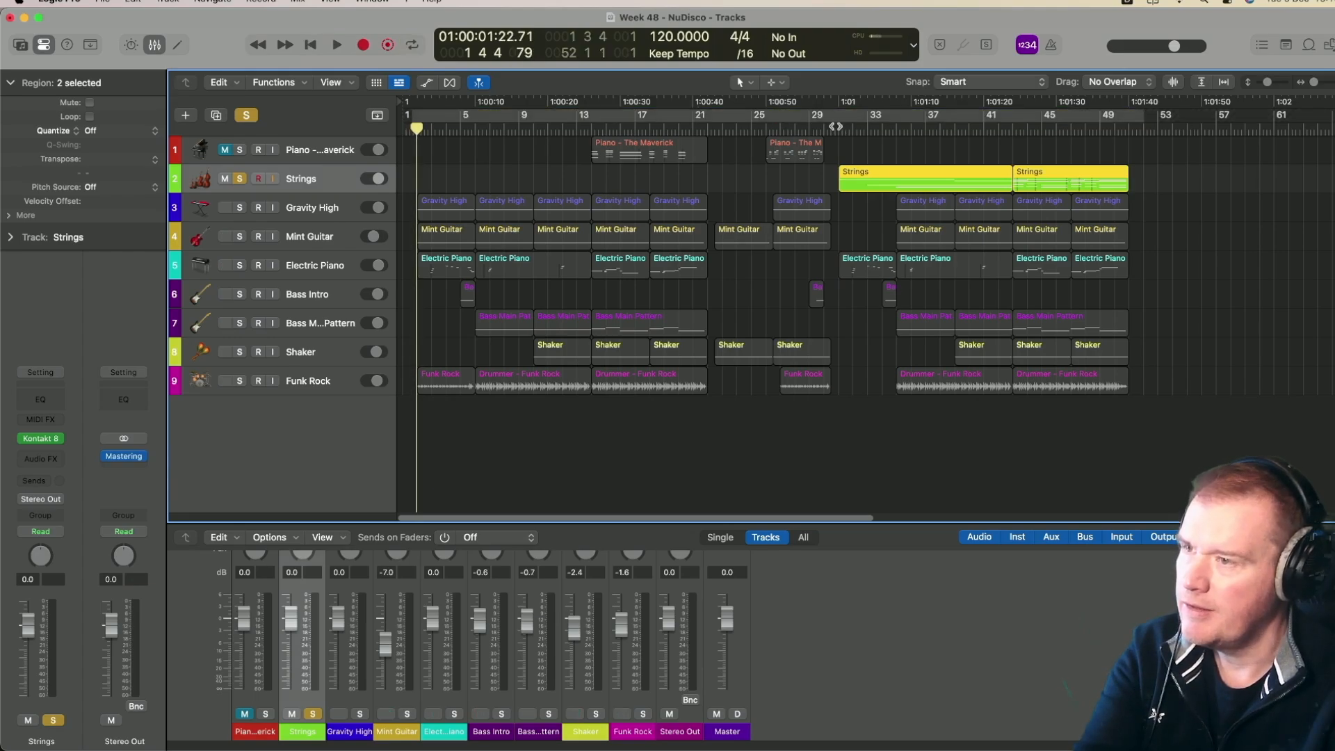
click(841, 128)
key(space)
key(space)
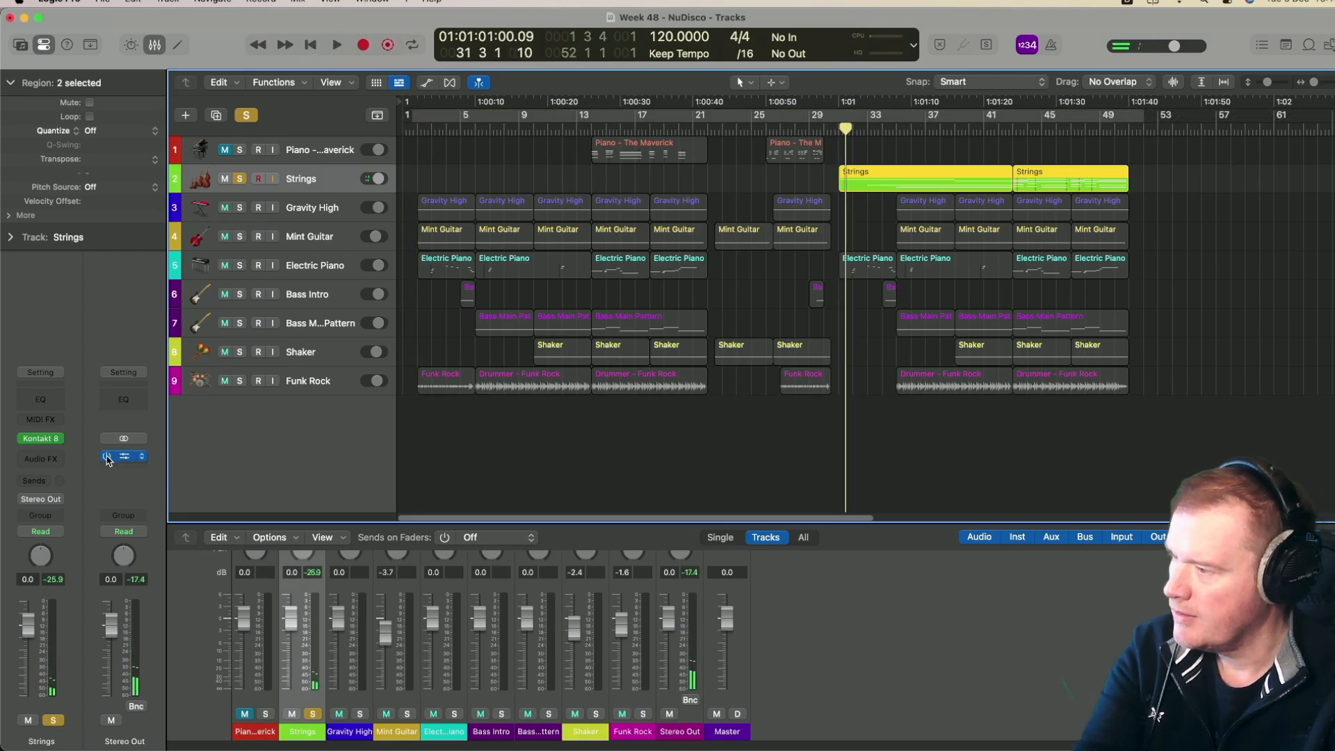
Add a Channel EQ to the Strings track and play the part from about bar 43 to show its spectrum
click(36, 400)
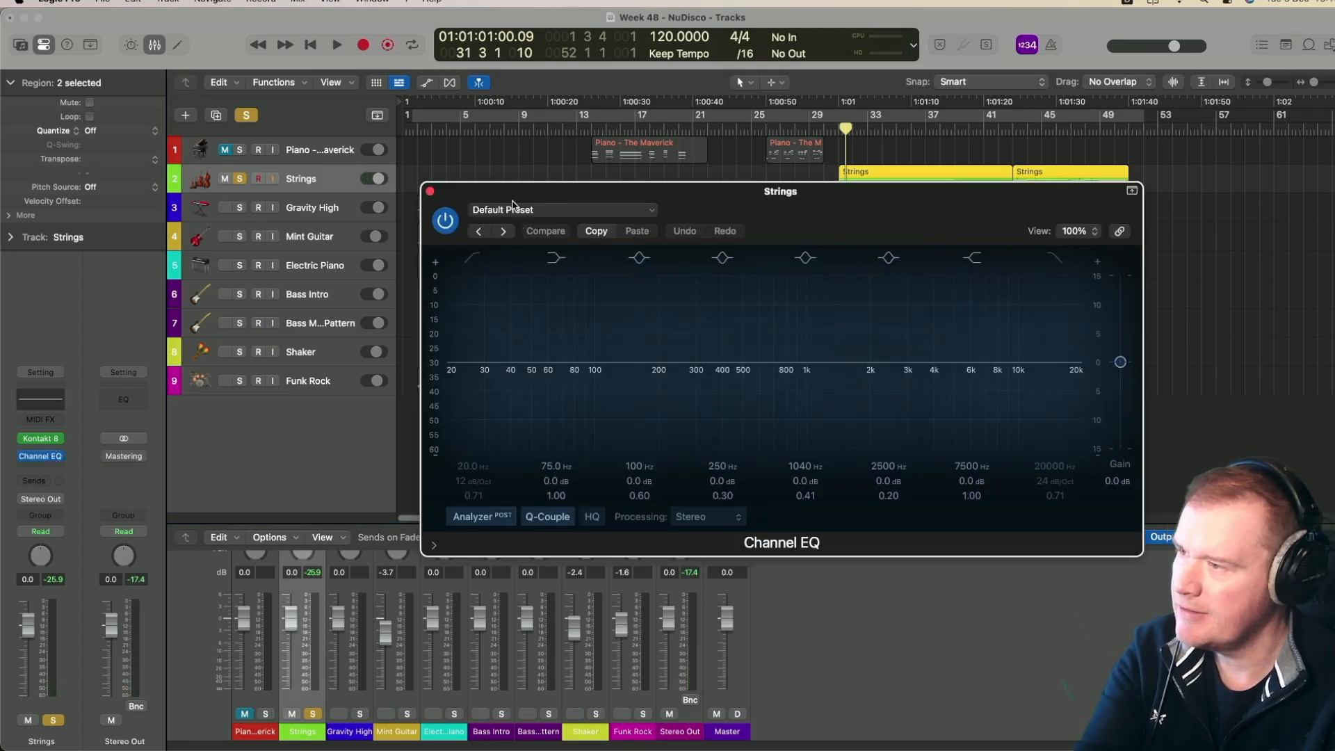
drag(513, 205, 531, 272)
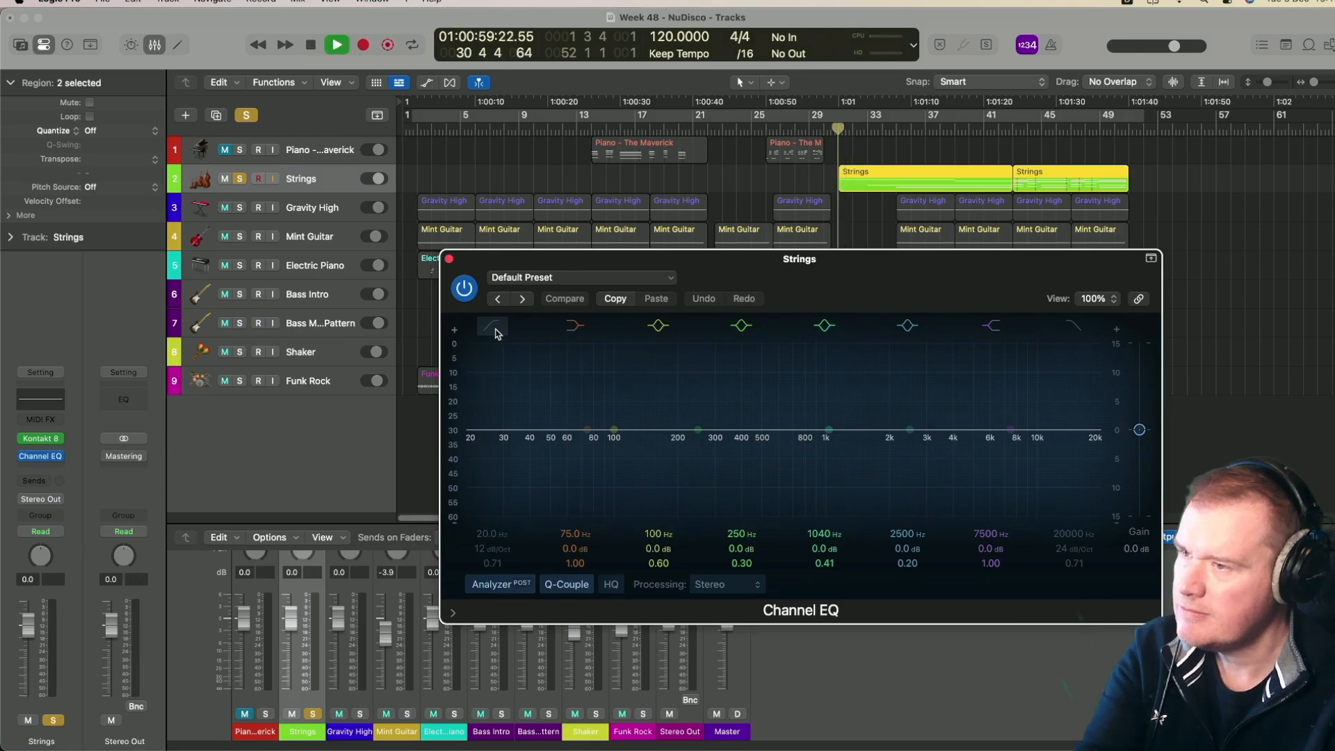
key(space)
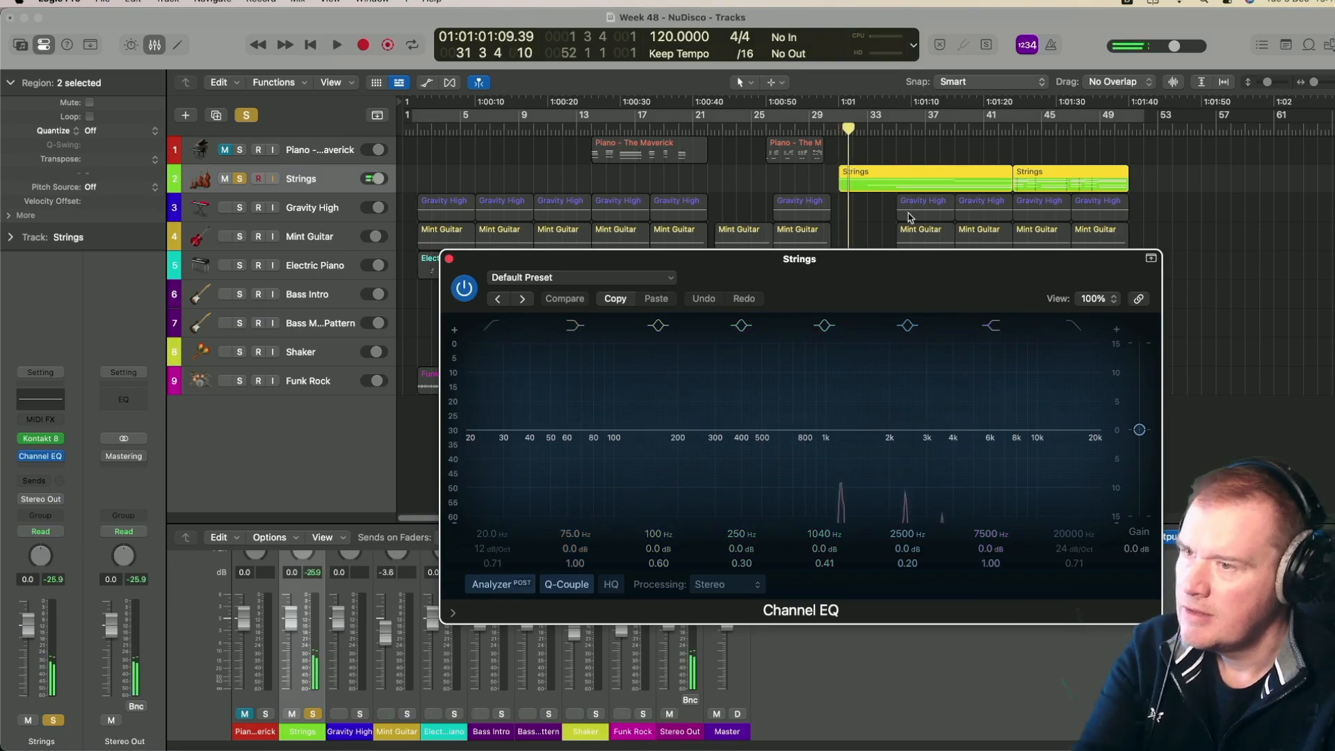
click(1008, 134)
key(space)
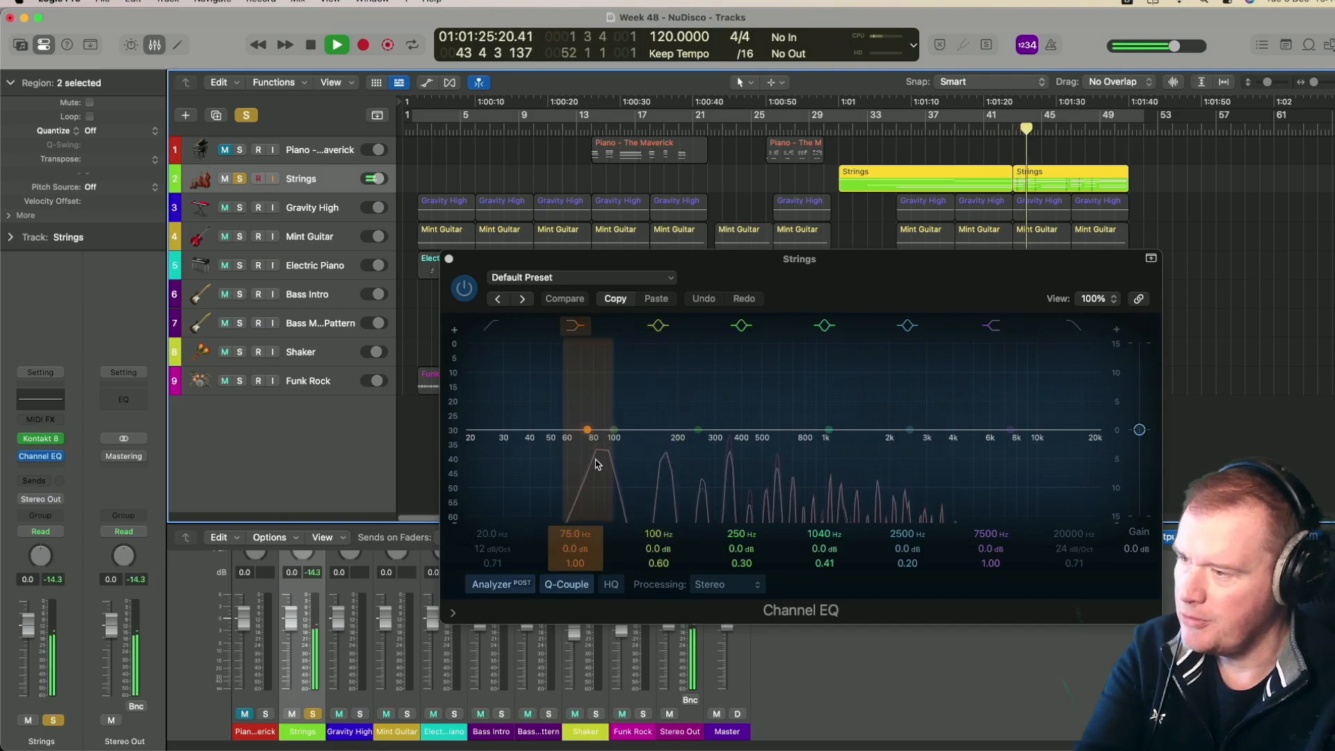
Enable the low-cut band of the Strings EQ, raise its cutoff to about 60 Hz, and replay the strings from bar 31
click(491, 326)
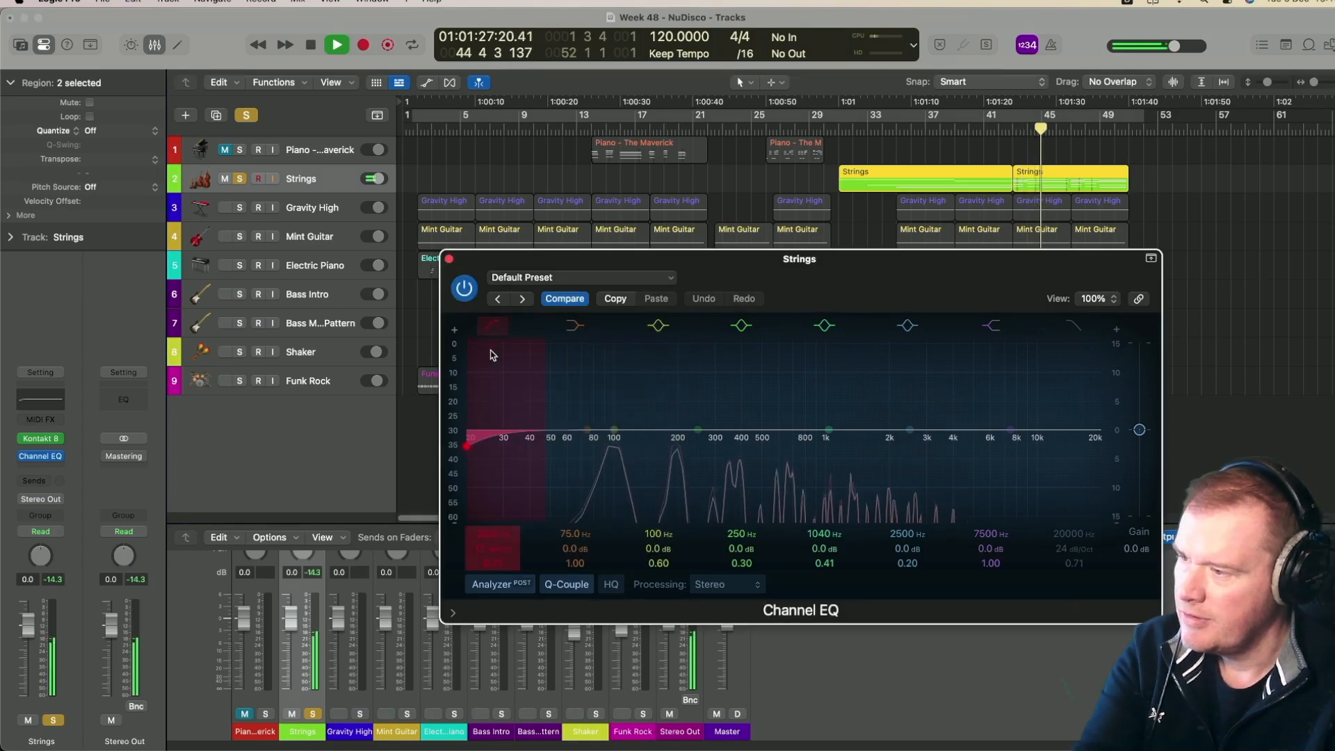
drag(466, 445, 592, 446)
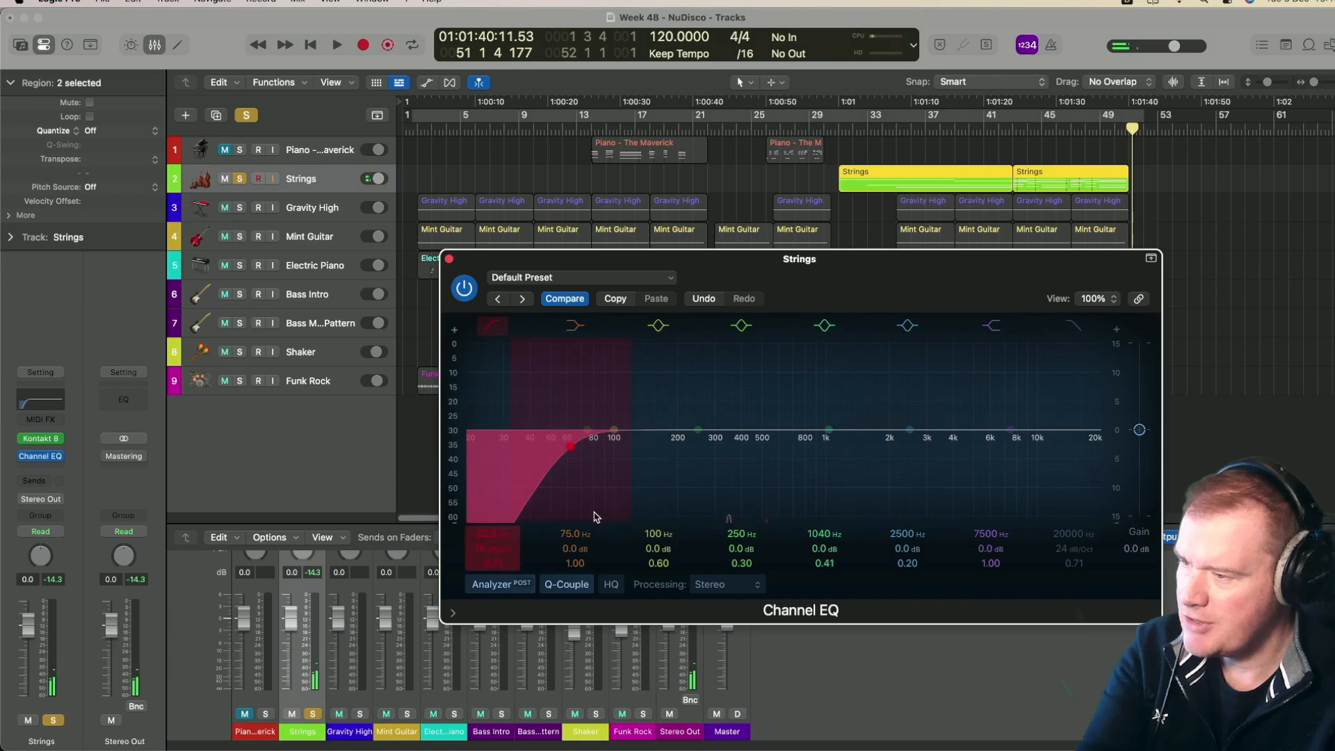
click(449, 259)
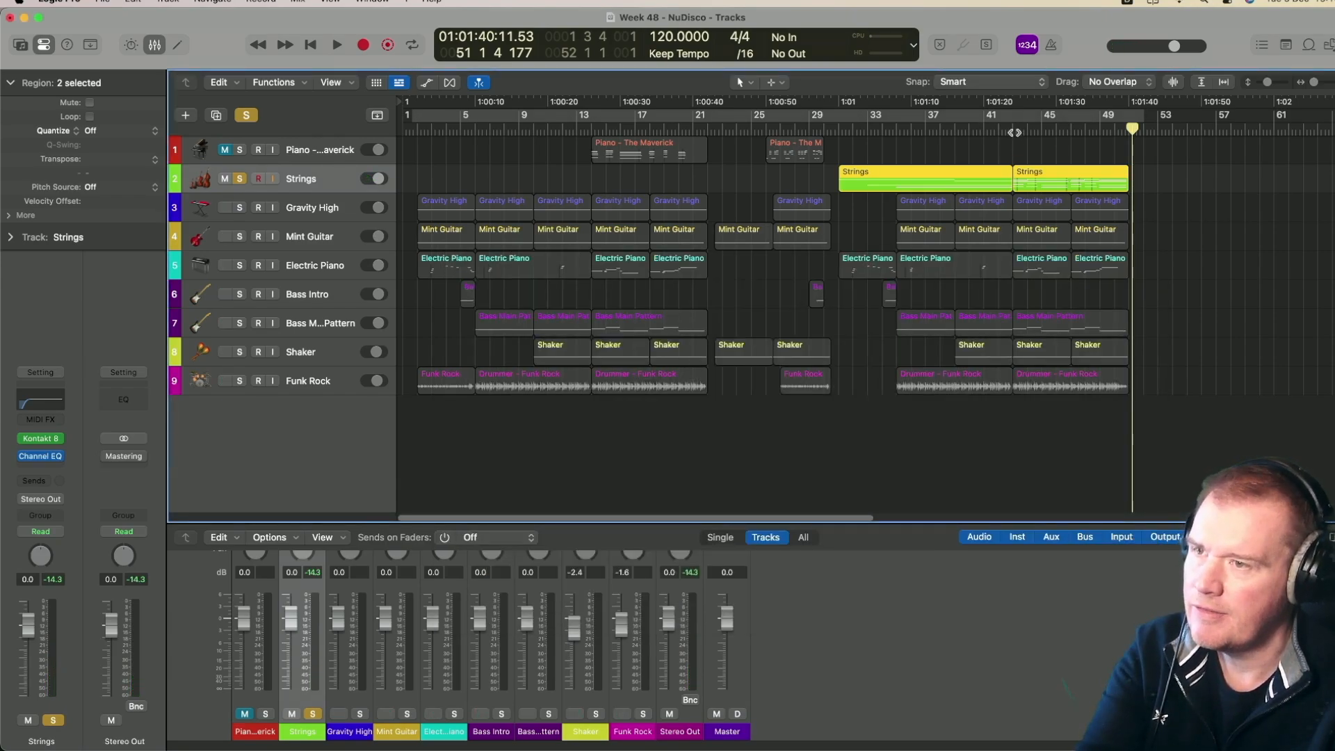
click(840, 132)
key(space)
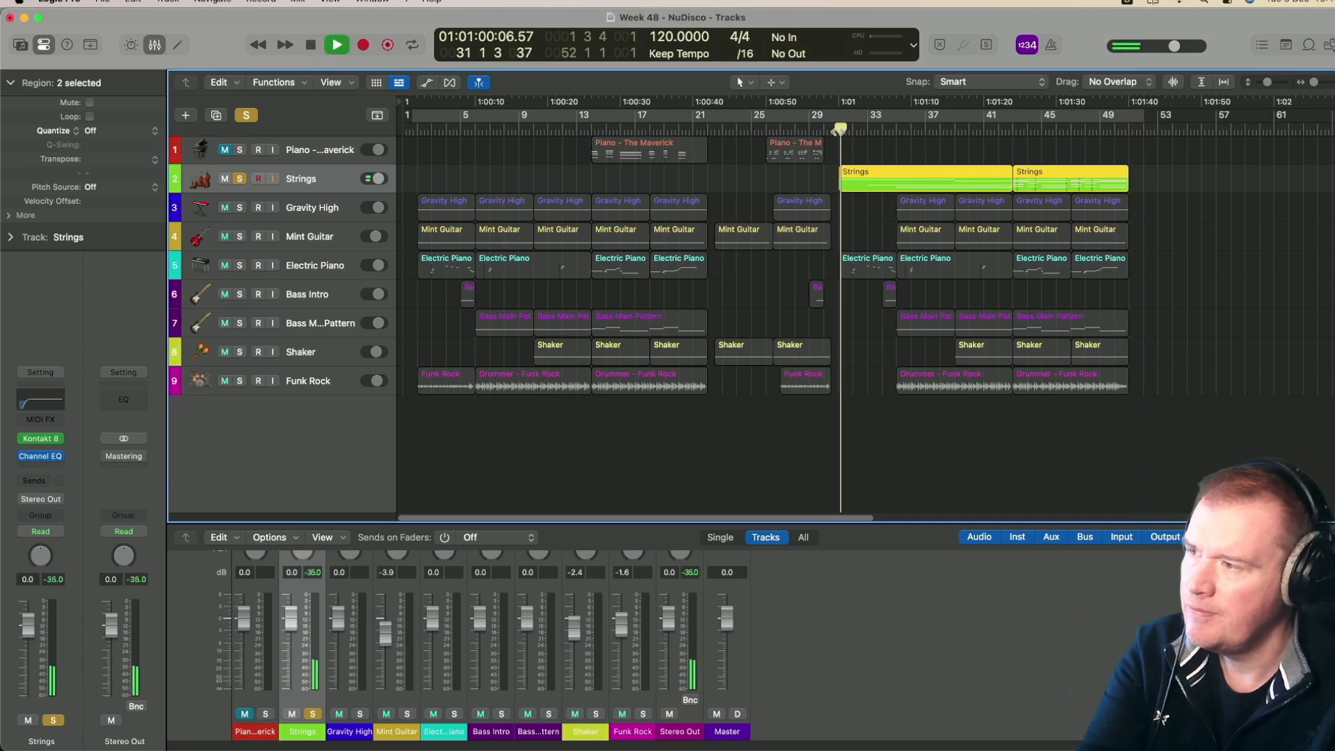
Move the solo from the Strings track to the Gravity High track and audition it from bar 2
click(322, 211)
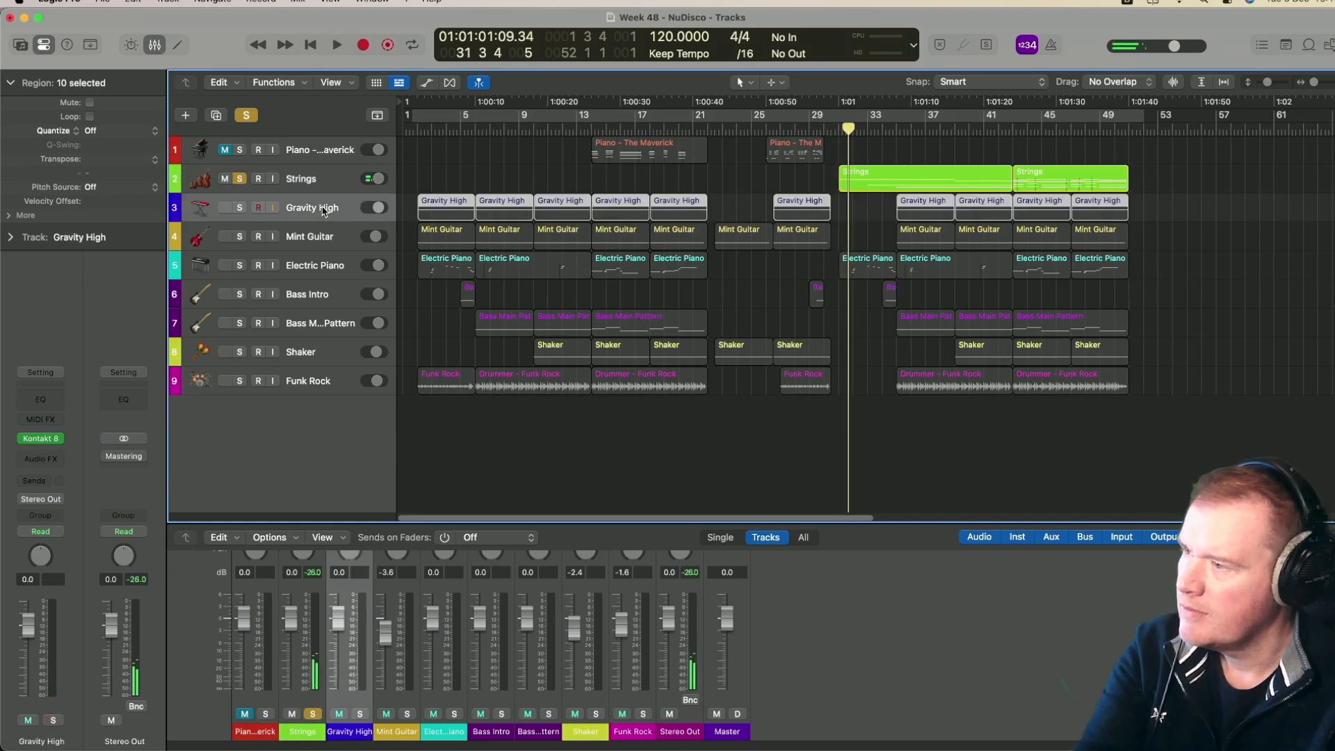
click(240, 208)
click(239, 180)
key(space)
key(space)
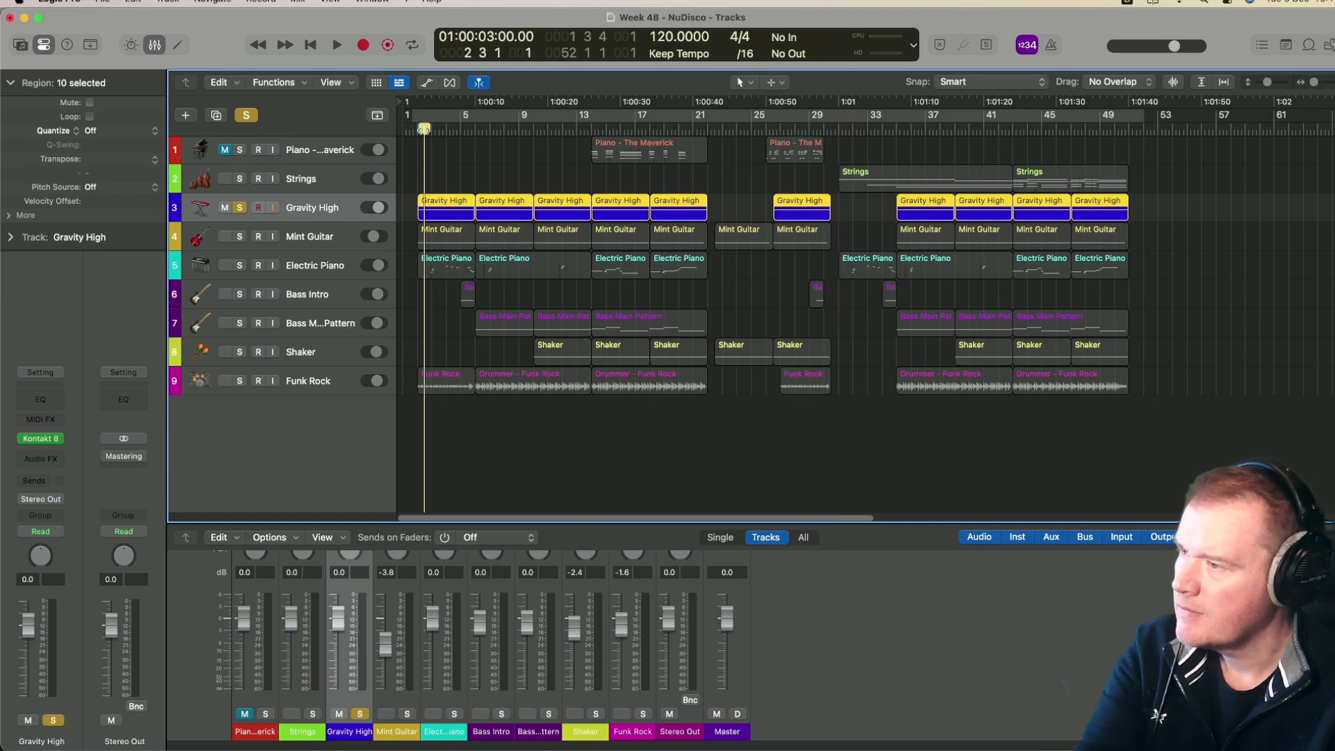
click(416, 130)
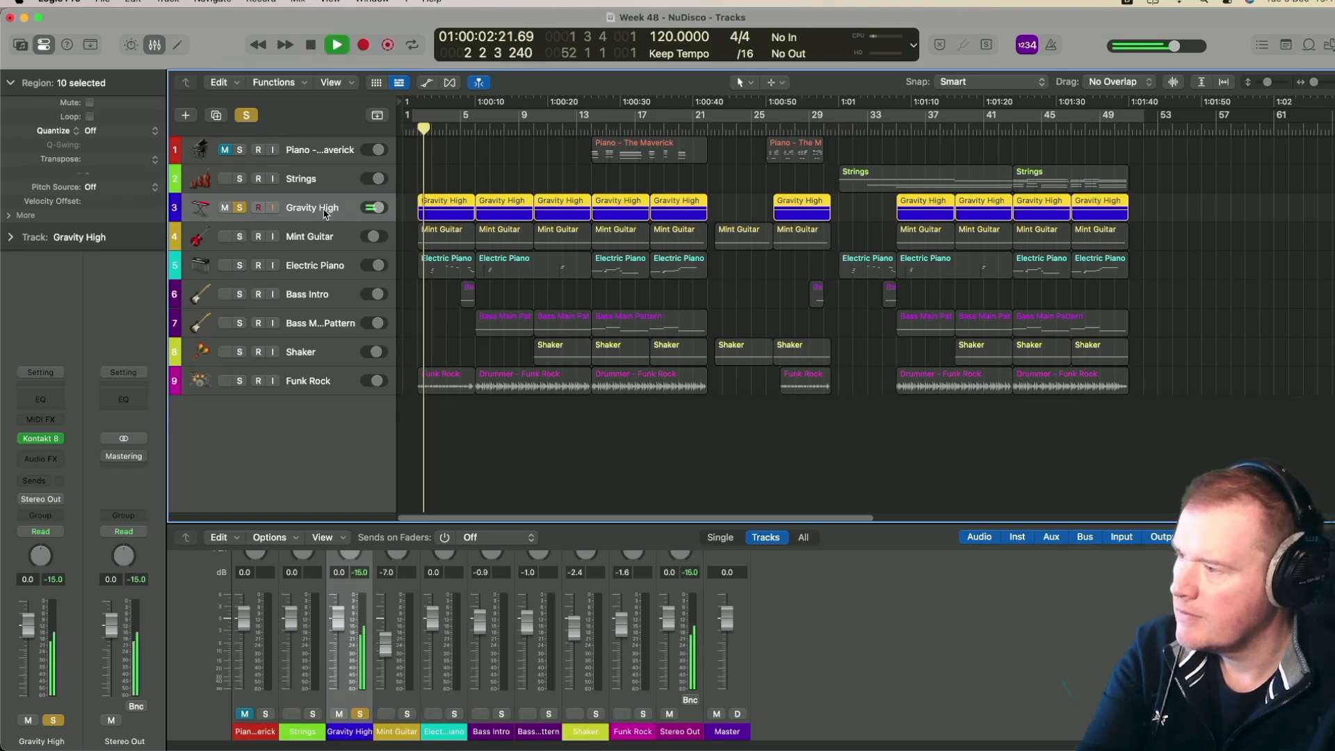
Add a Channel EQ to the Gravity High track with its low-cut band at about 170 Hz and an 18 dB/Oct slope
click(38, 398)
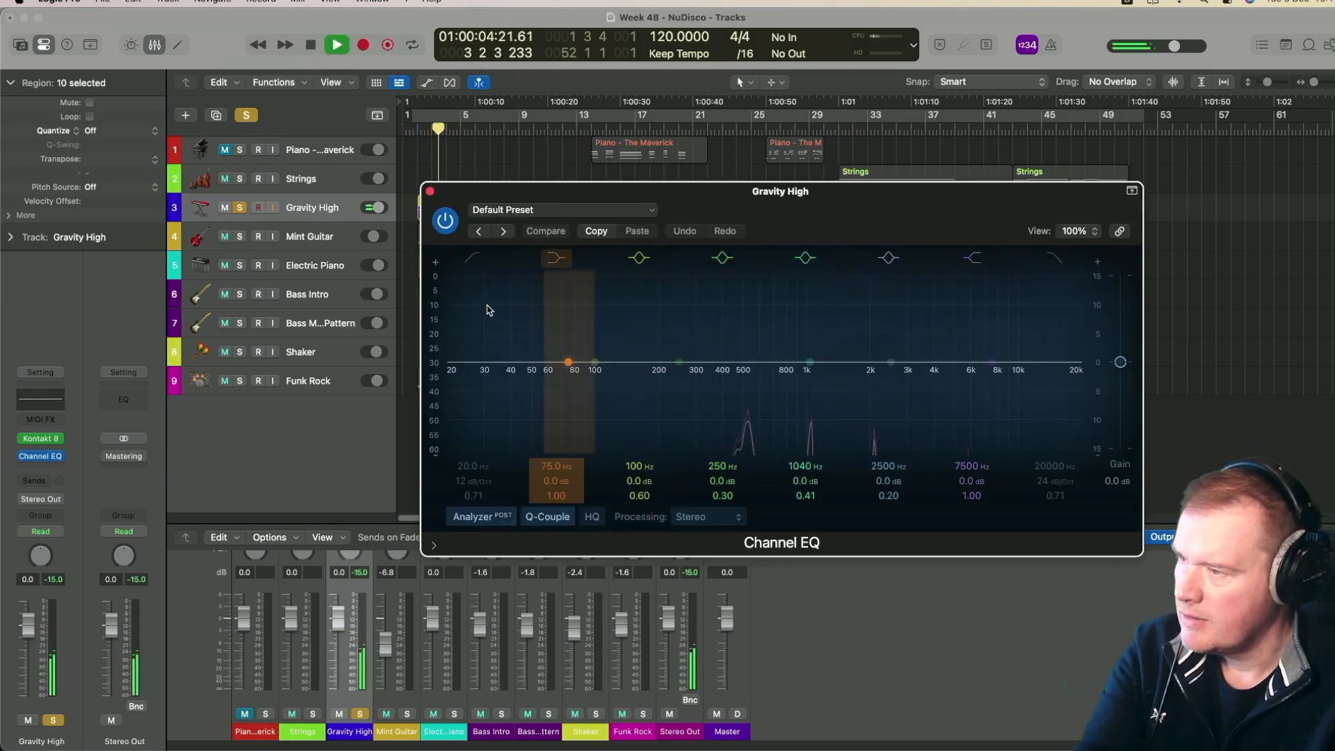
click(462, 265)
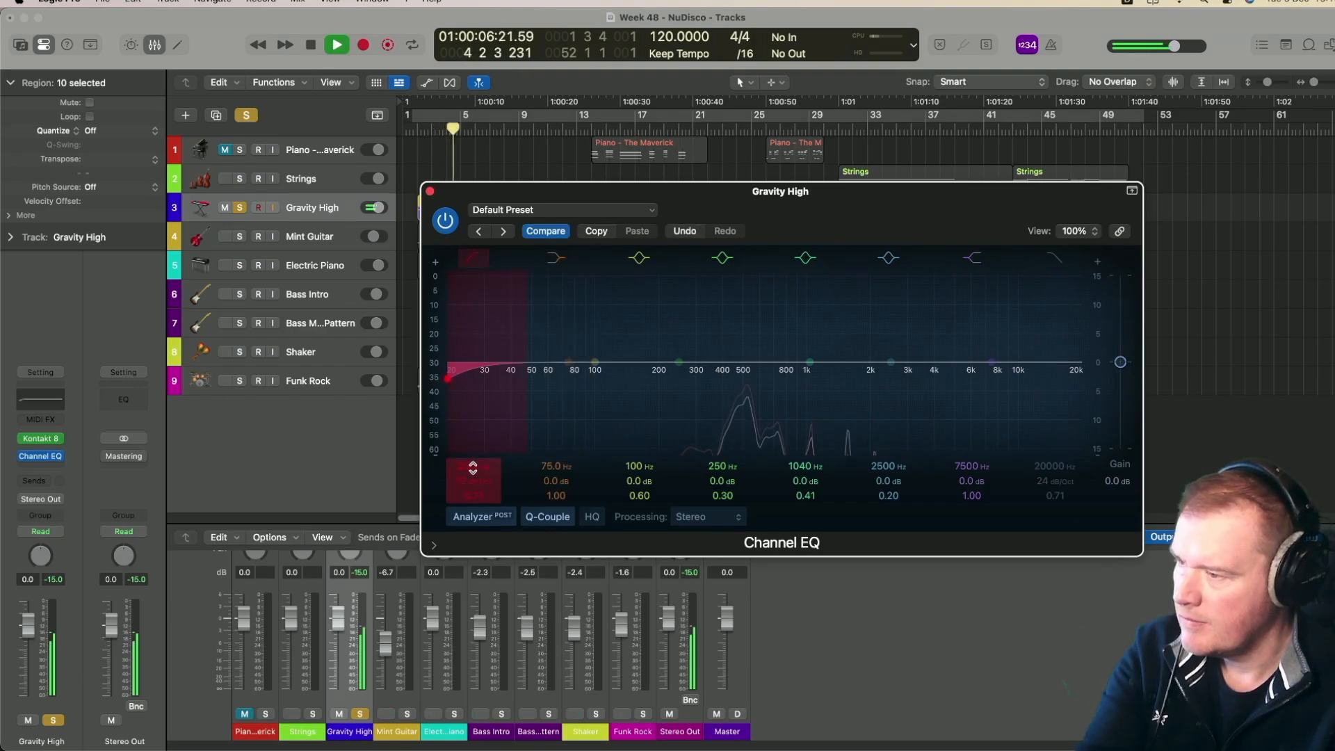
drag(548, 378, 628, 378)
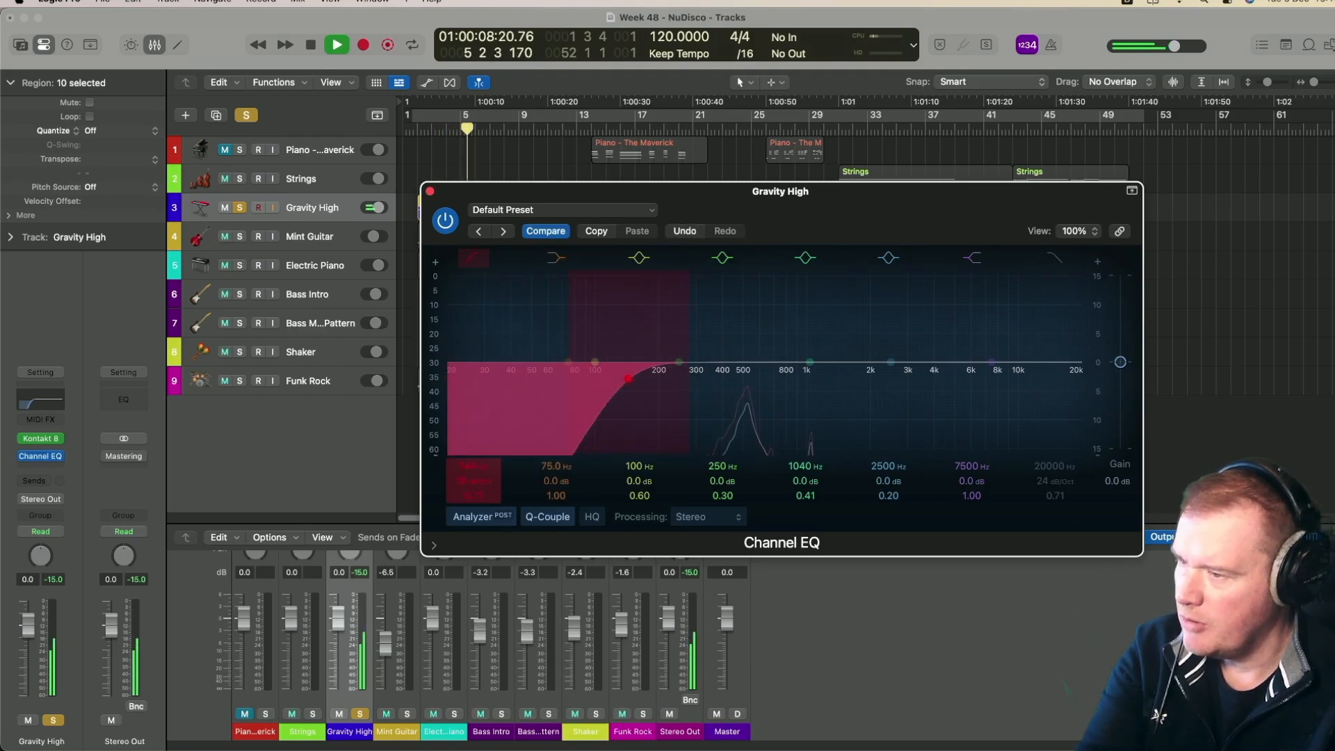
drag(476, 464, 476, 487)
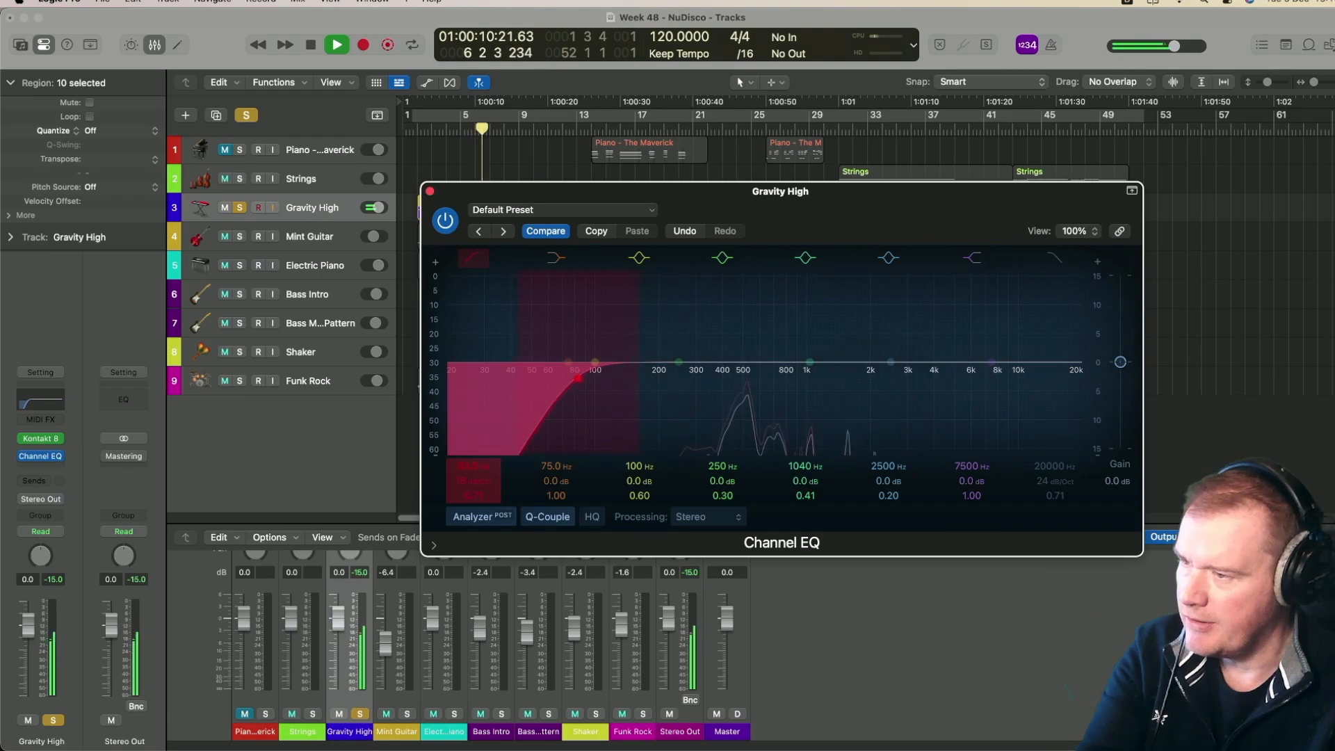
drag(577, 378, 643, 379)
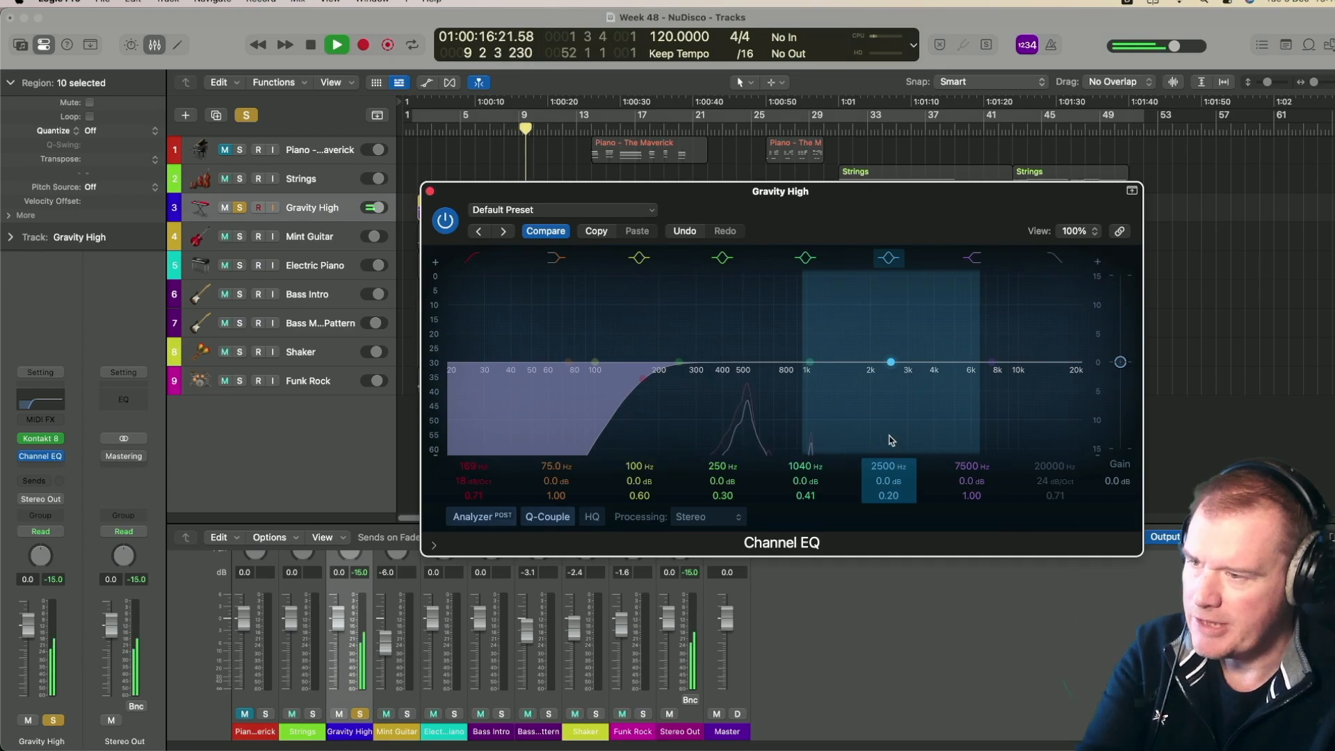
key(space)
click(430, 190)
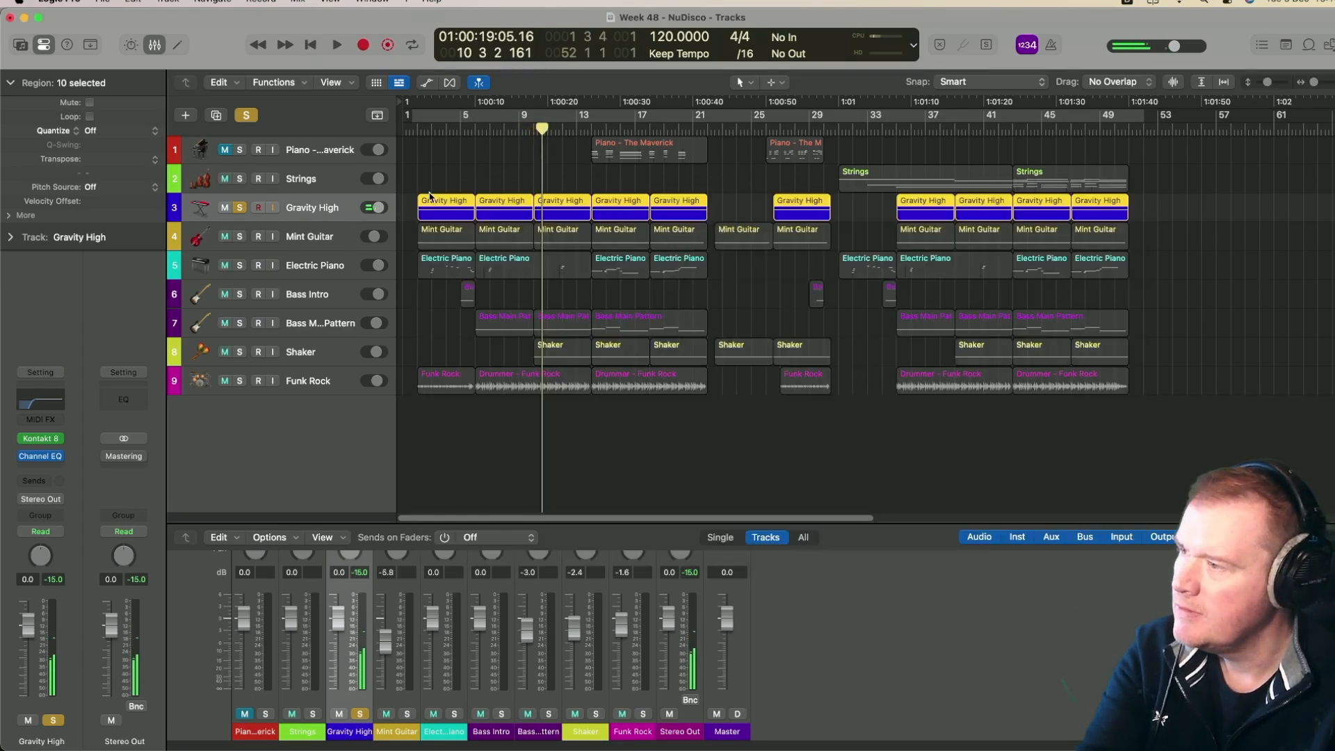
Move the solo from the Gravity High track to the Mint Guitar track and audition it from about bar 2
click(239, 208)
click(240, 237)
click(331, 239)
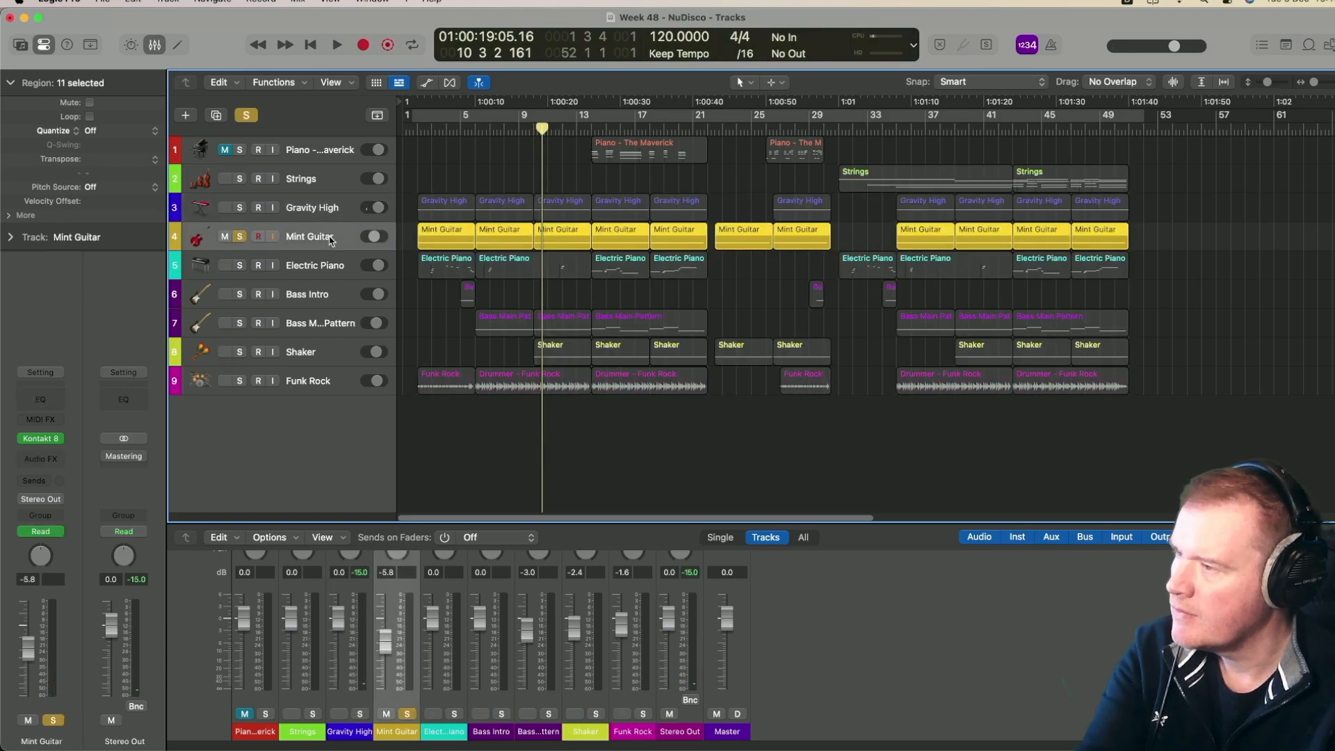
click(414, 129)
key(space)
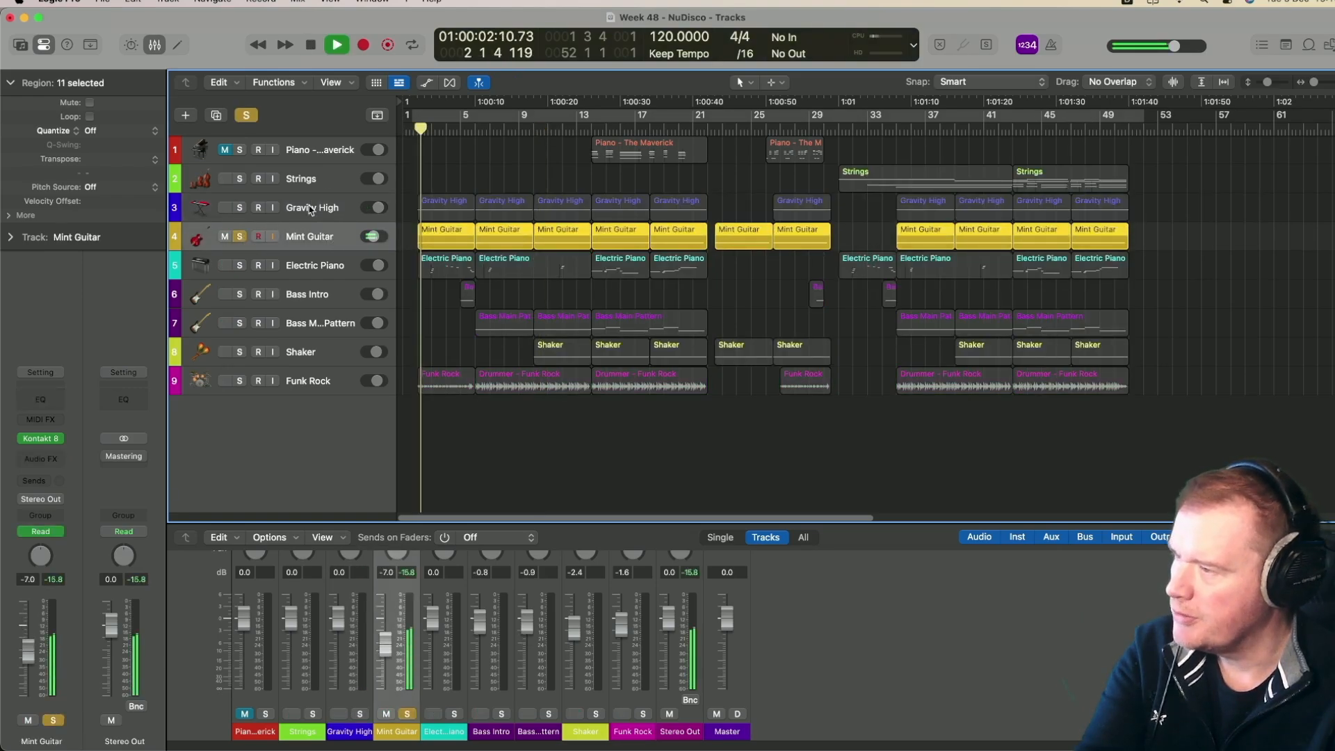
Add a Channel EQ to the Mint Guitar track with its low-cut band at 75.5 Hz and an 18 dB/Oct slope
click(41, 399)
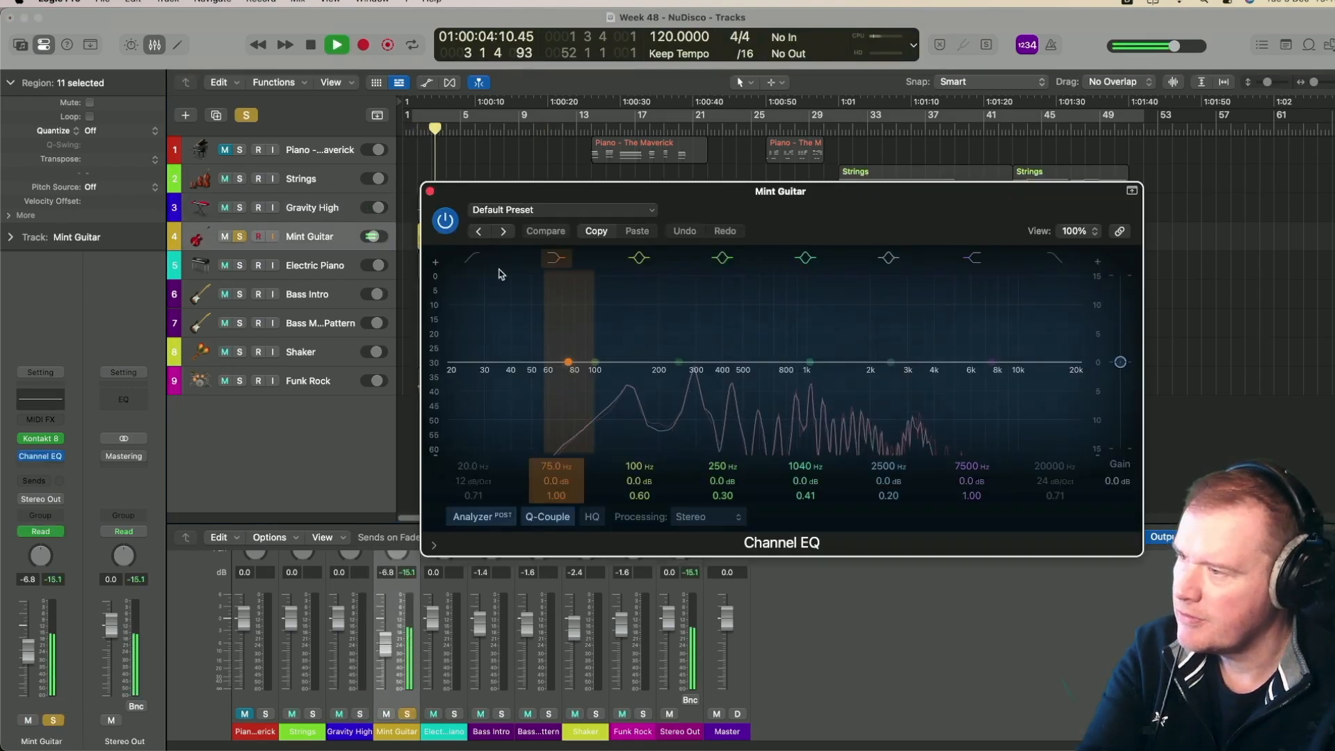
click(473, 259)
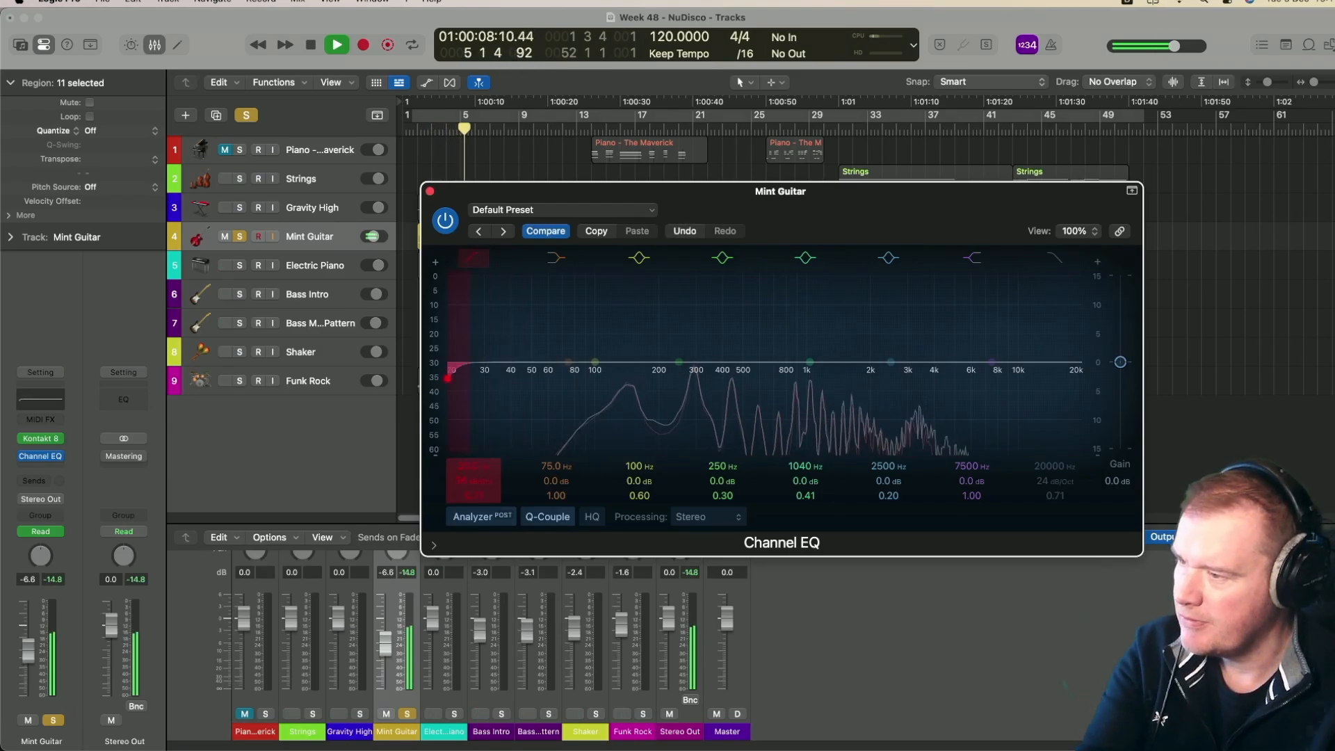
drag(448, 378, 561, 379)
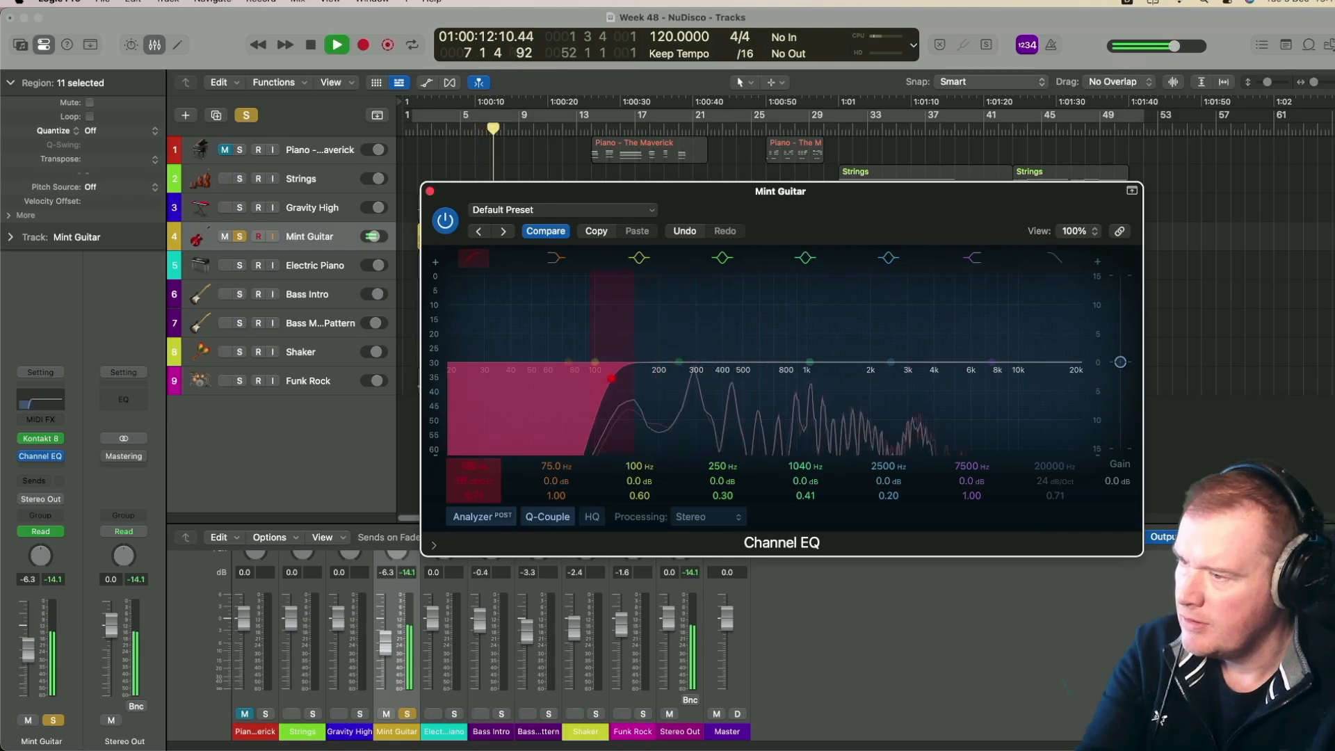
drag(587, 379, 584, 379)
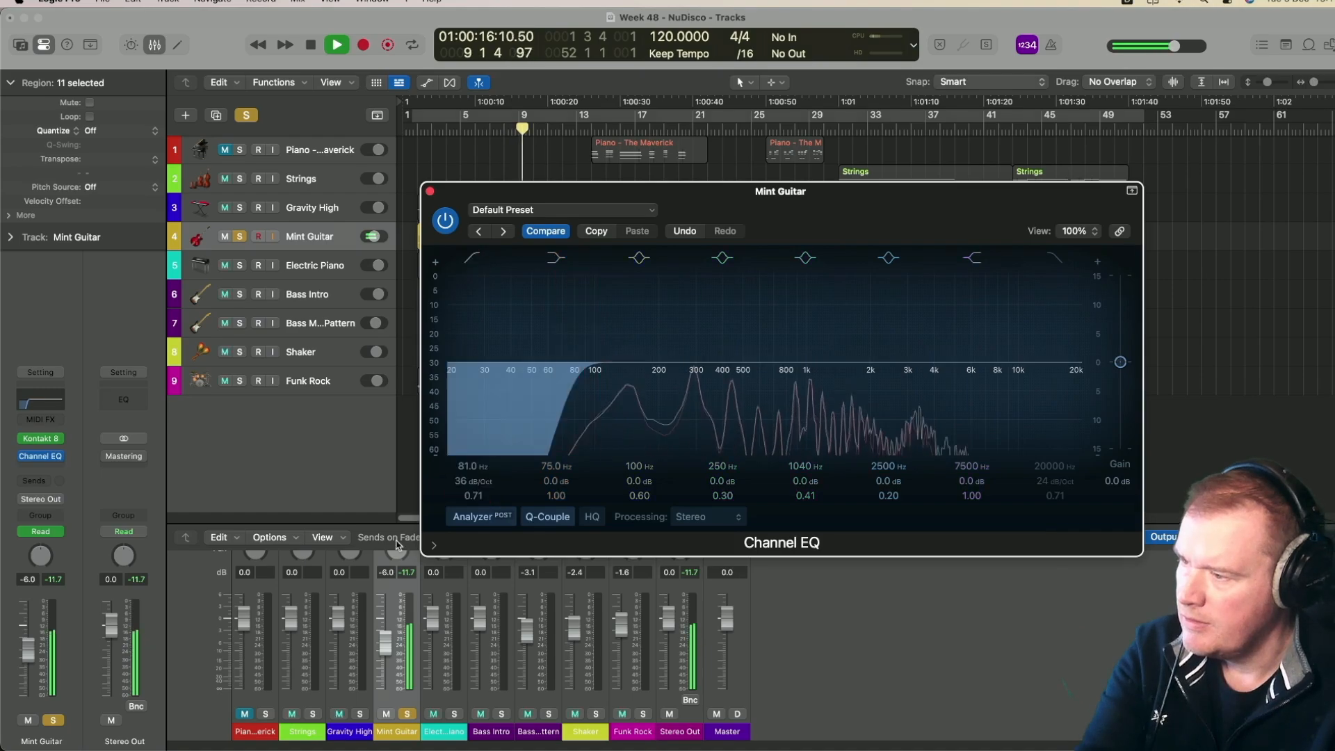
mouse_move(473, 481)
mouse_down()
mouse_move(473, 495)
mouse_move(477, 459)
mouse_up()
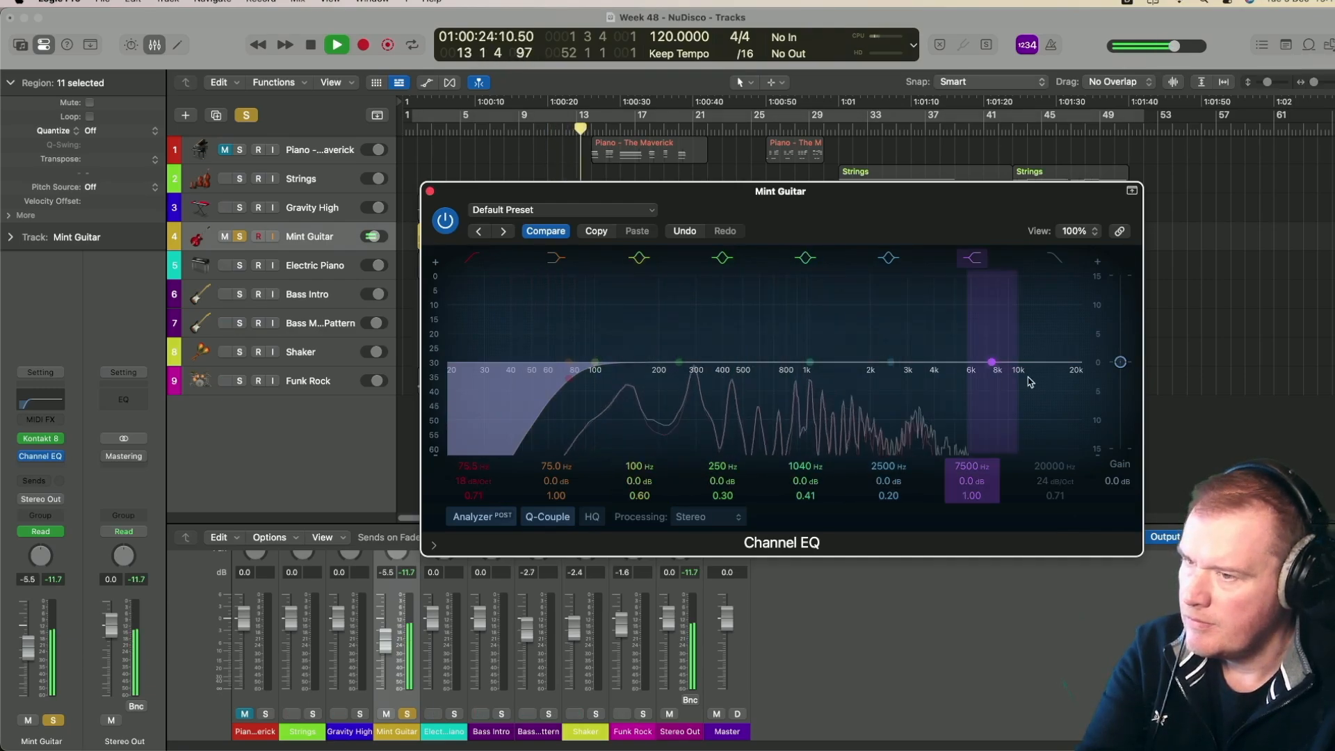
key(space)
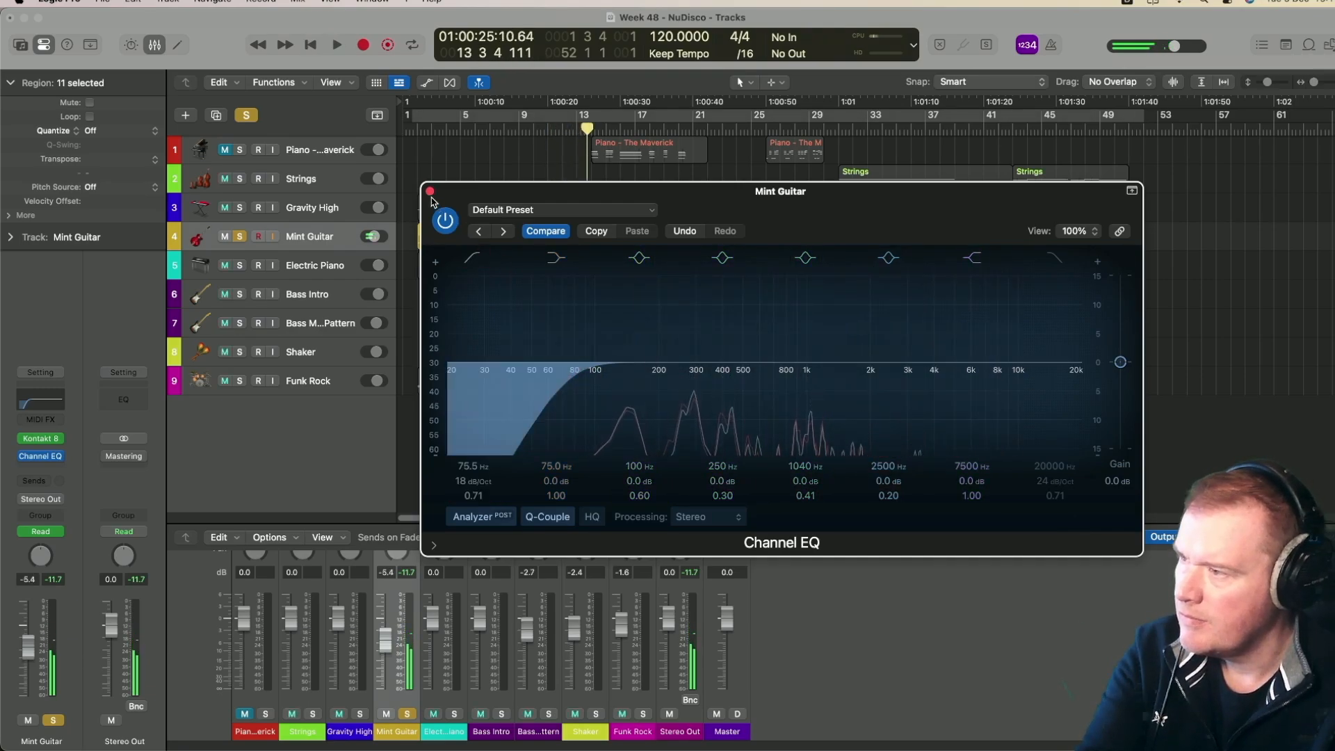
click(430, 192)
Move the solo from the Mint Guitar track to the Electric Piano track and audition it from the song's opening bars
click(311, 265)
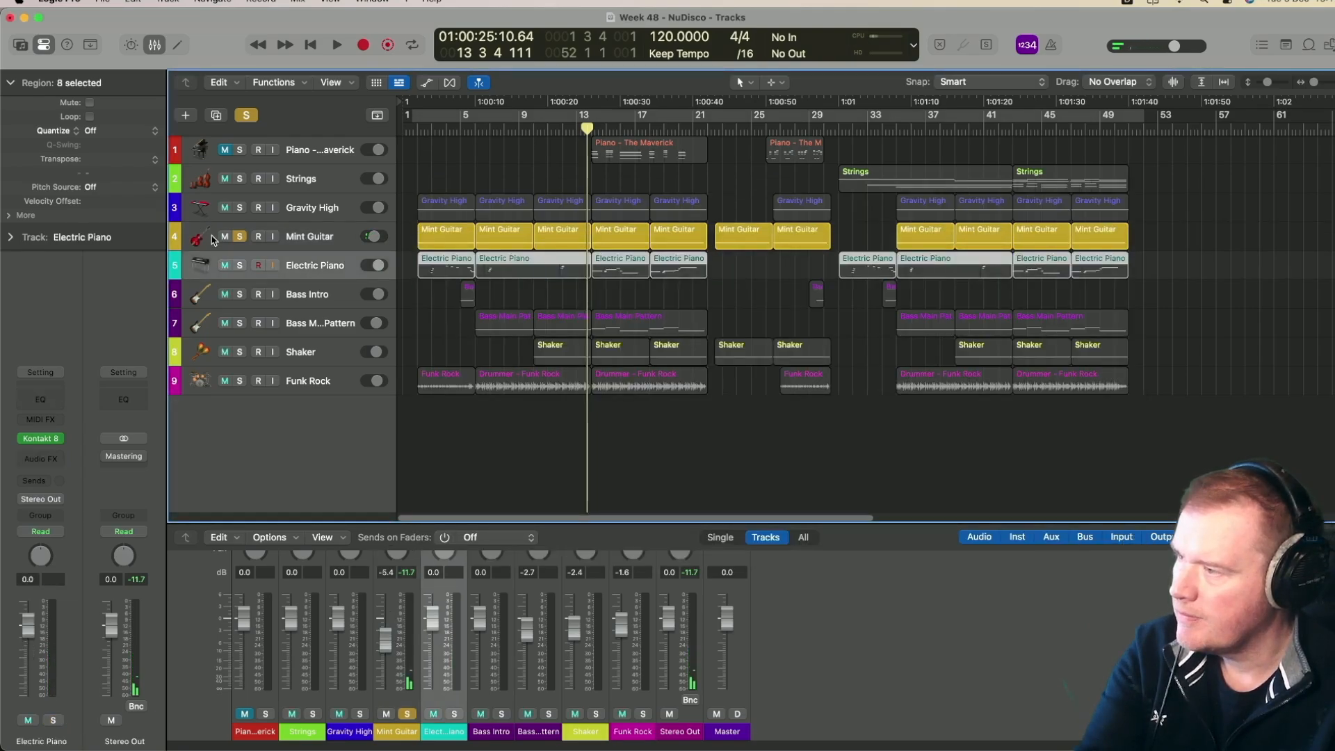
click(239, 237)
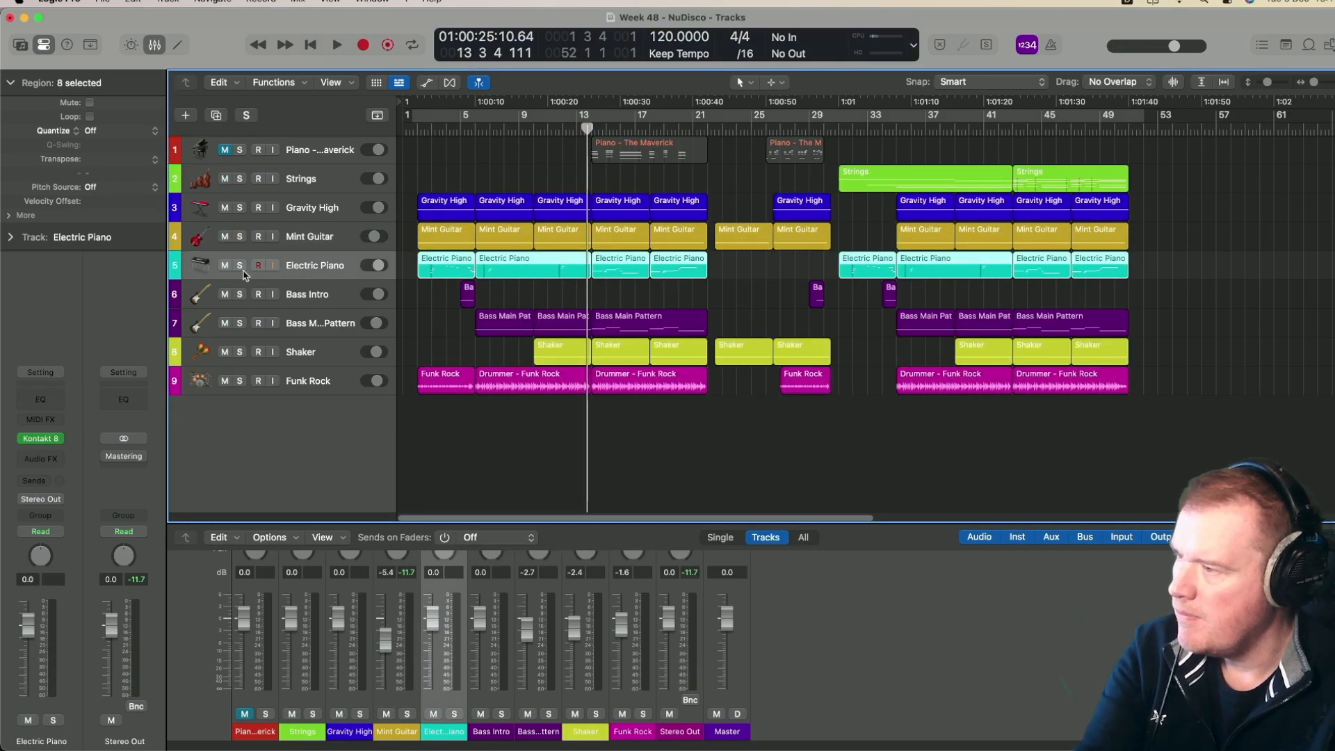
click(240, 266)
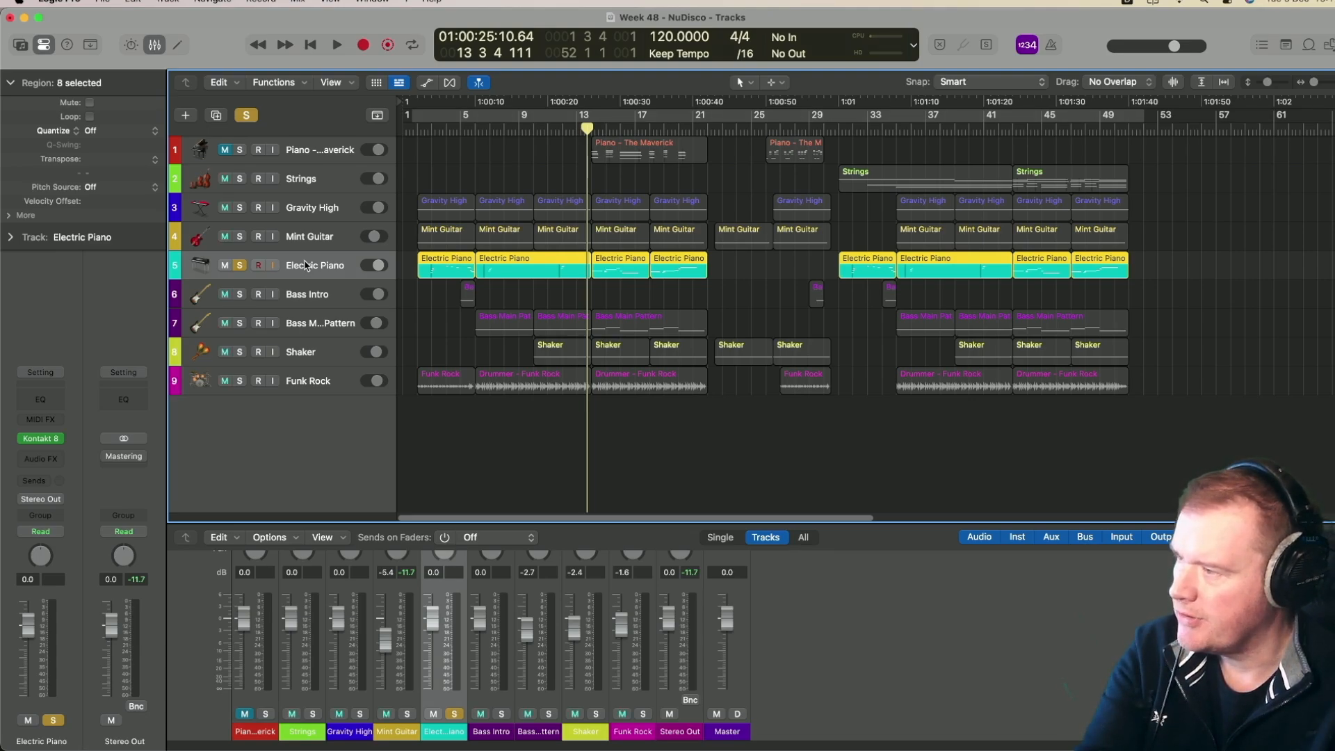
key(shift+Return)
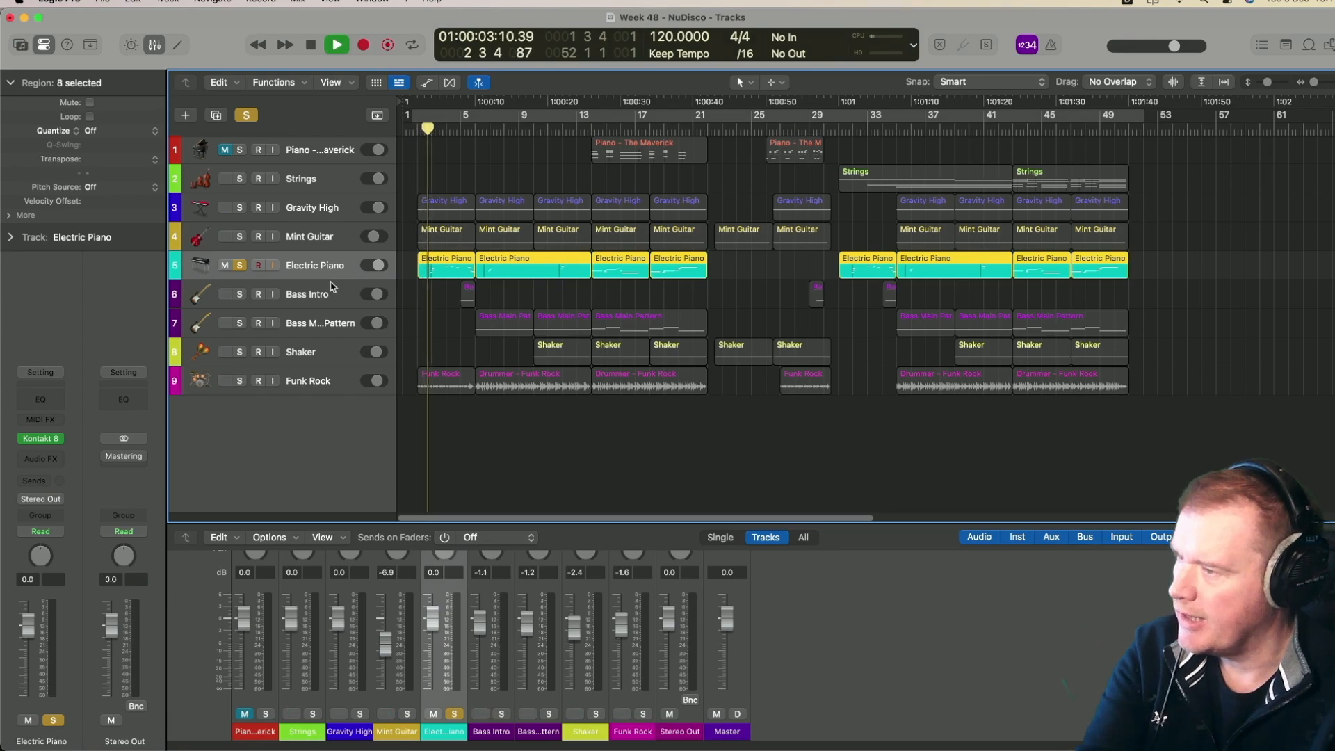
Add a Channel EQ to the Electric Piano track with its low-cut band at 121 Hz and a 24 dB/Oct slope
click(41, 399)
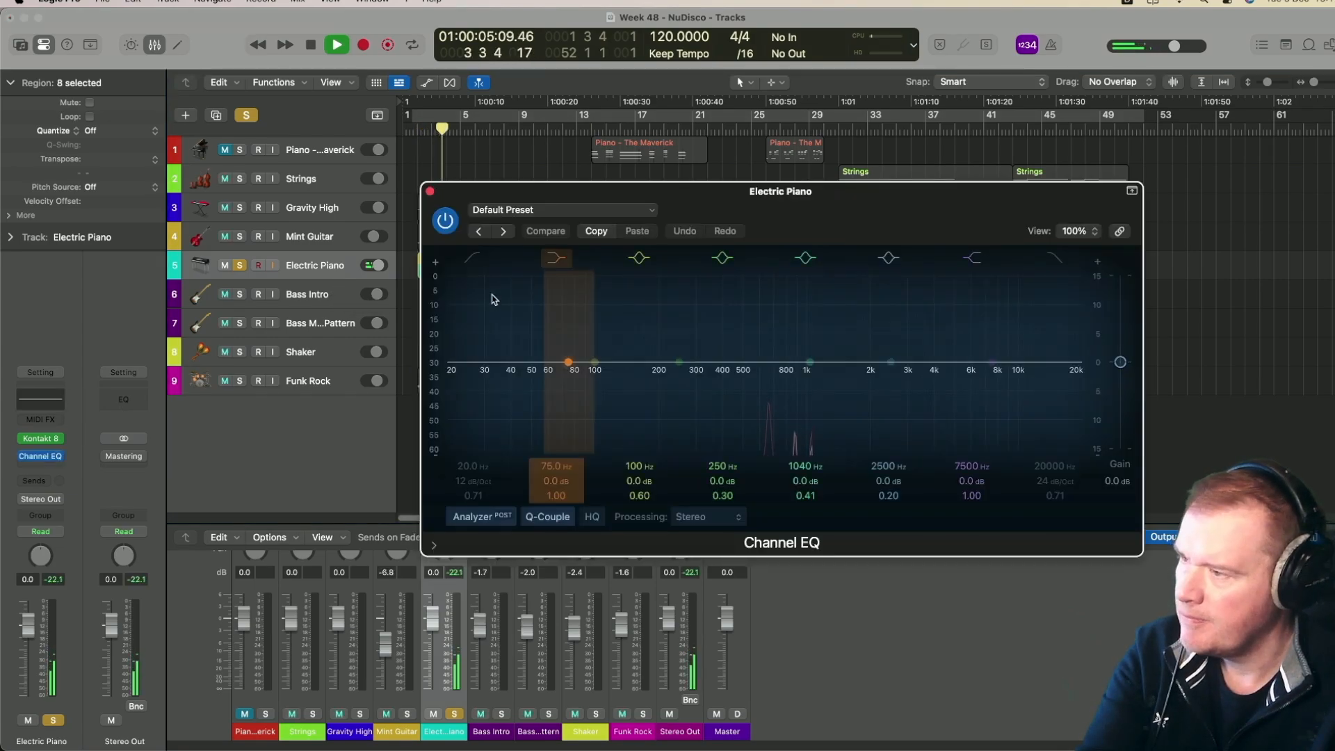
click(465, 261)
mouse_move(473, 466)
mouse_down()
mouse_move(474, 478)
mouse_move(474, 459)
mouse_up()
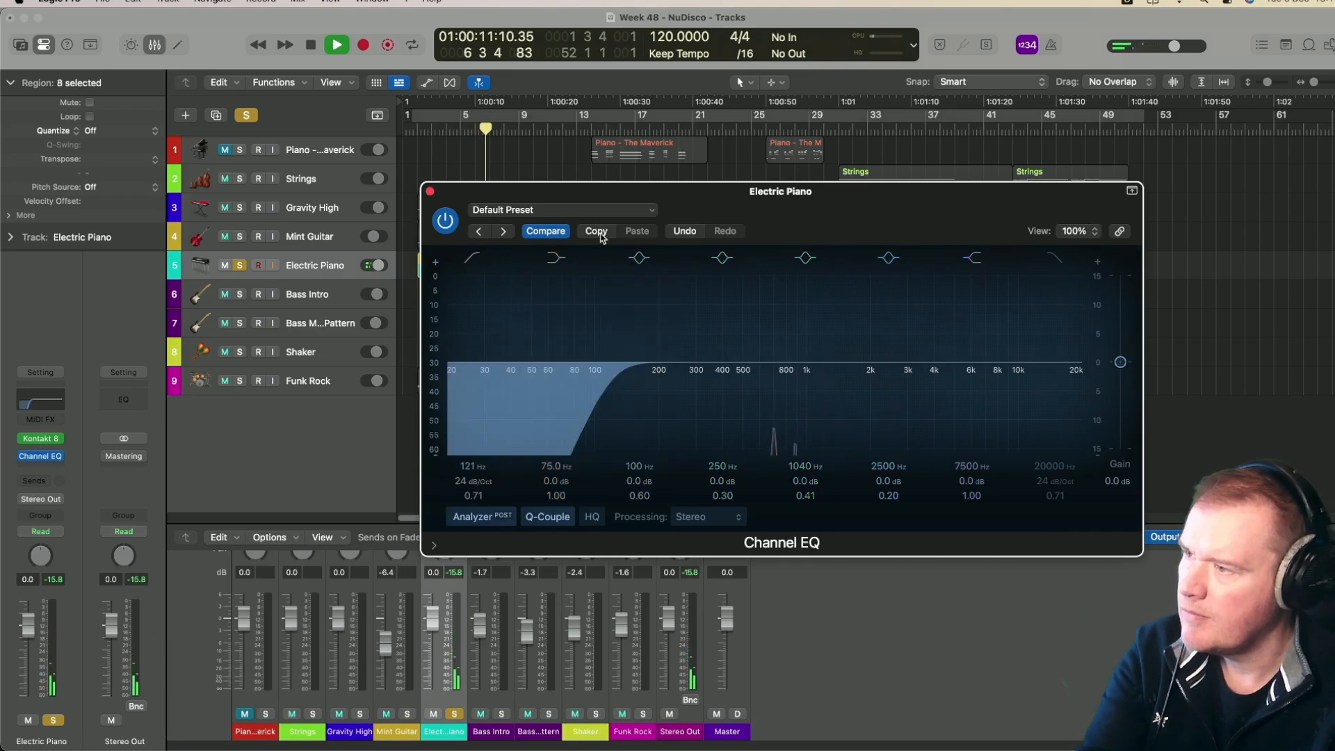
Audition the equalised Electric Piano from about bar 13, then unsolo the track and close its EQ
drag(598, 191, 583, 329)
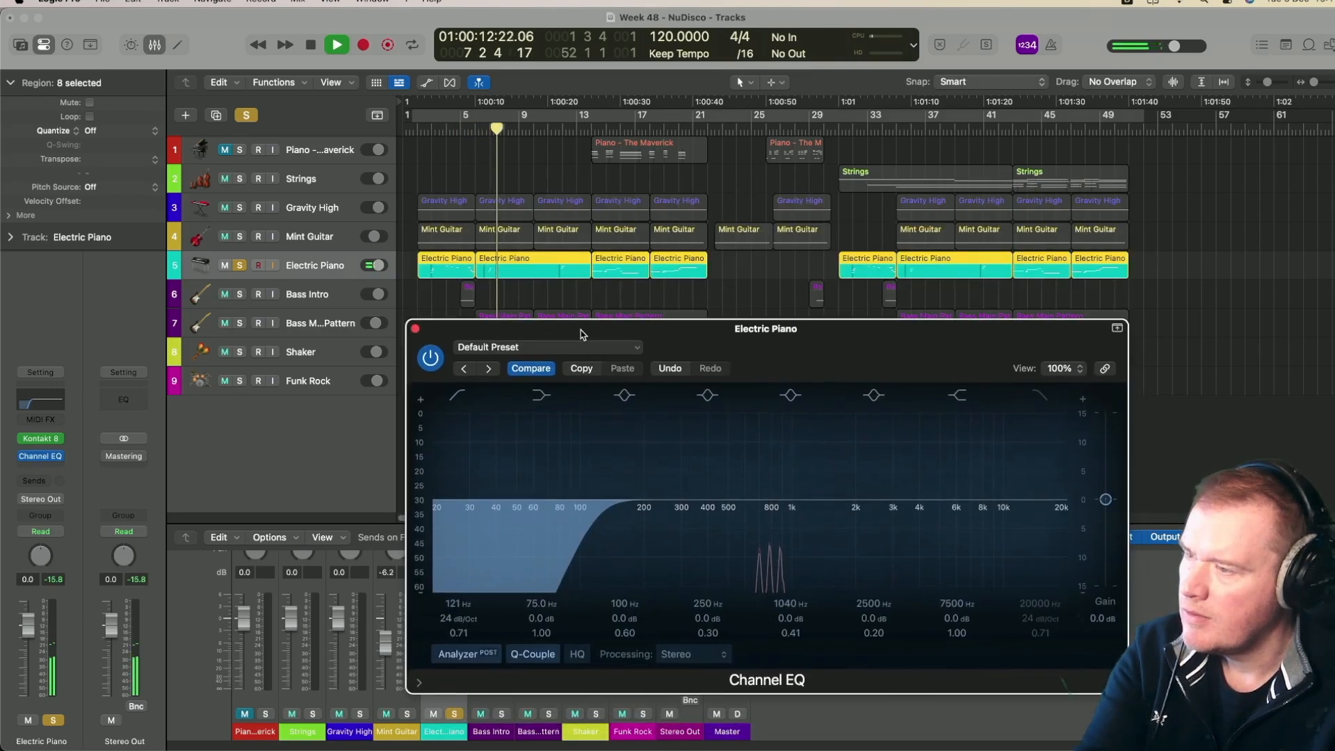
click(584, 129)
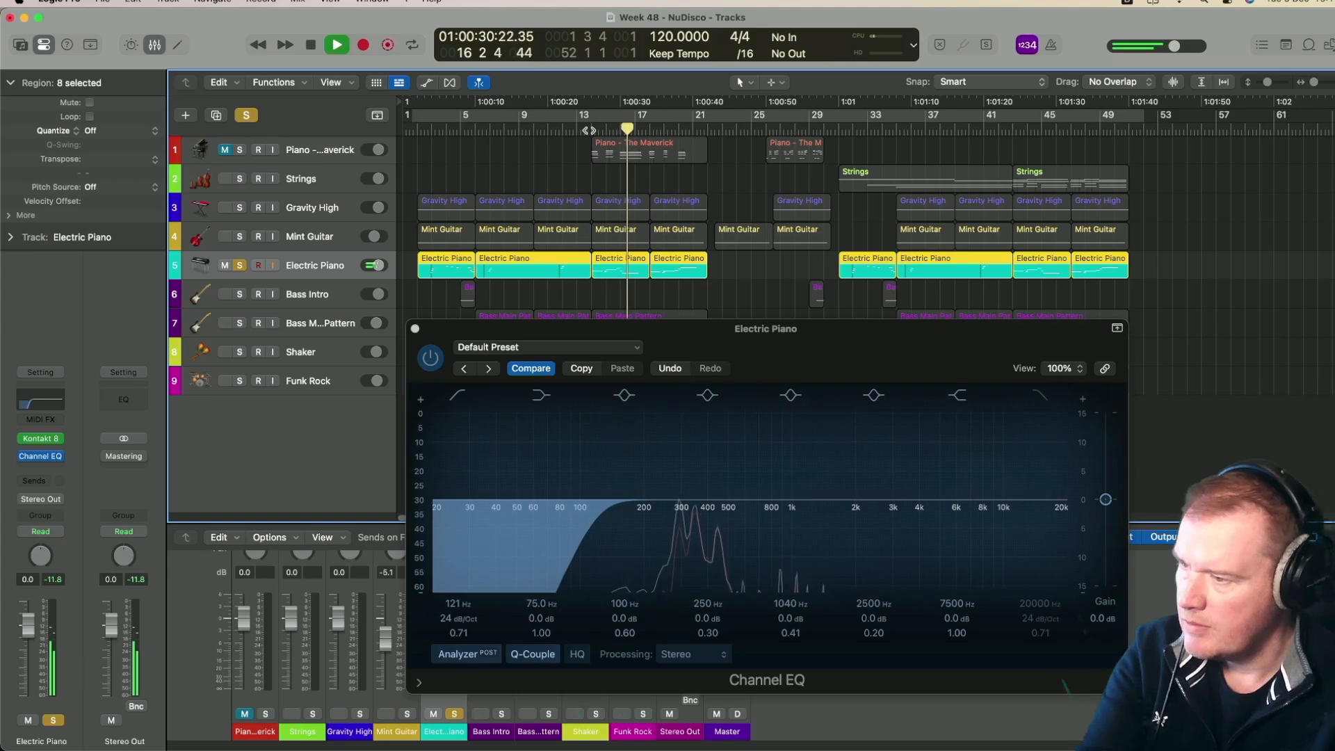
key(space)
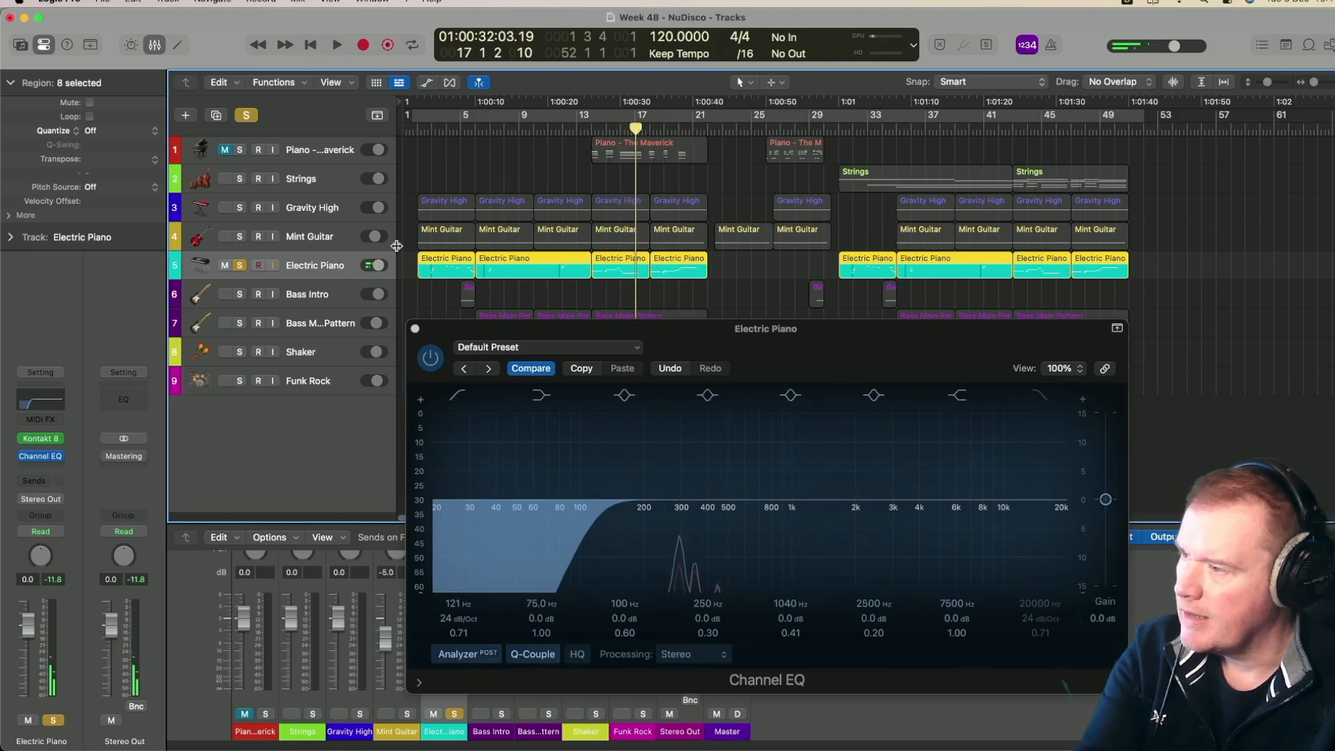
key(s)
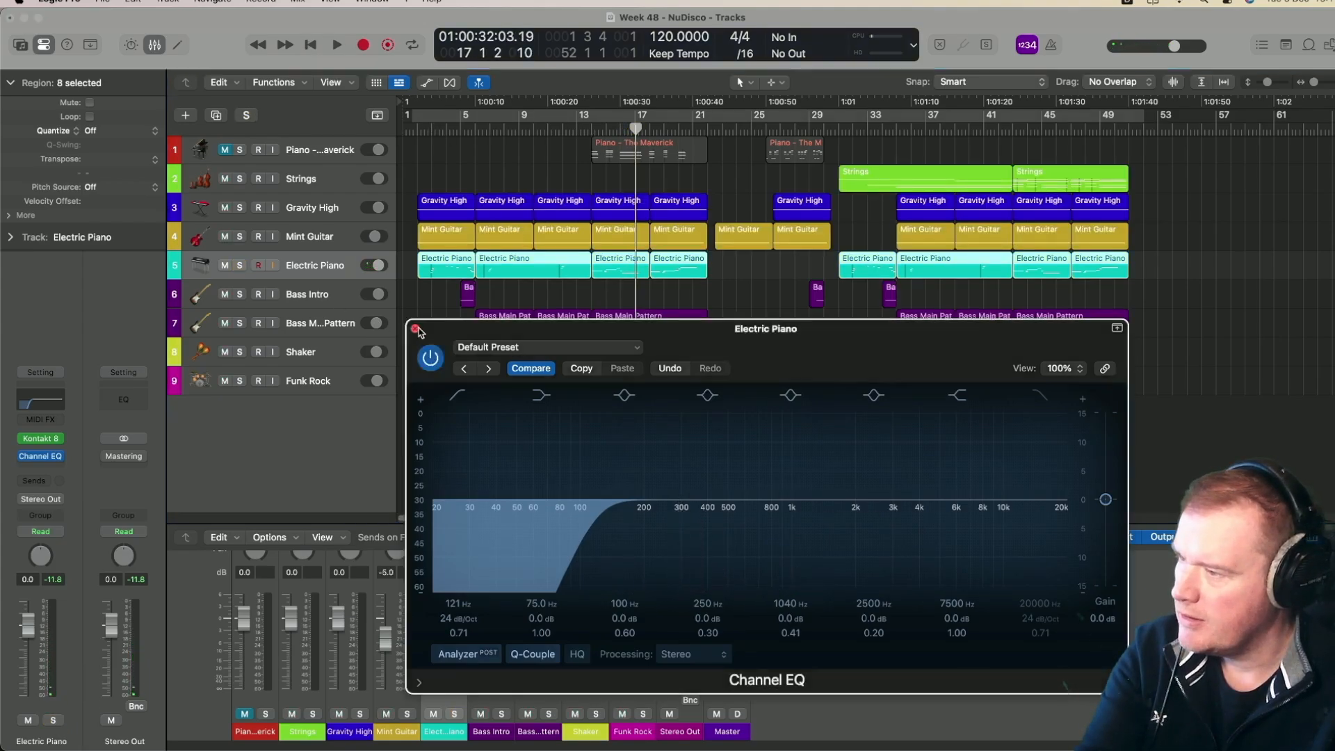
click(412, 328)
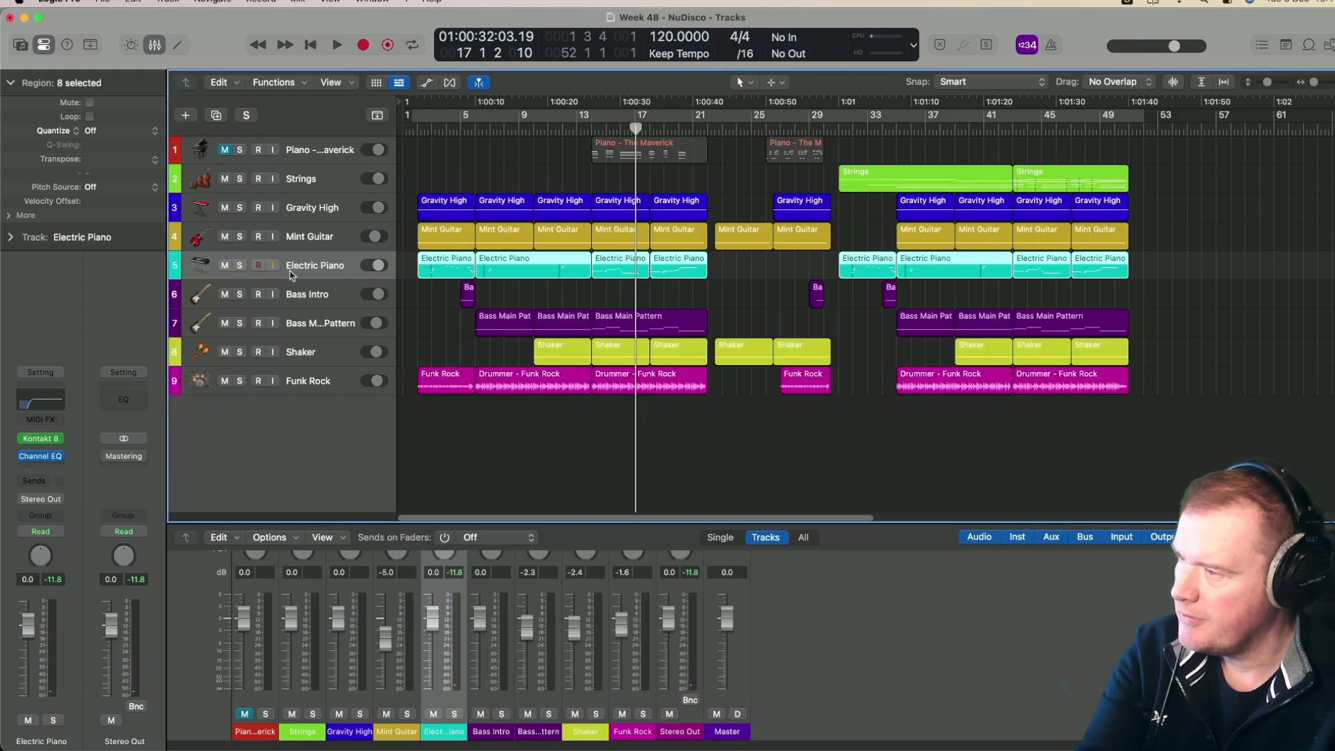
Insert a Stereo Delay in its stereo version after the Channel EQ on the Electric Piano track
click(43, 470)
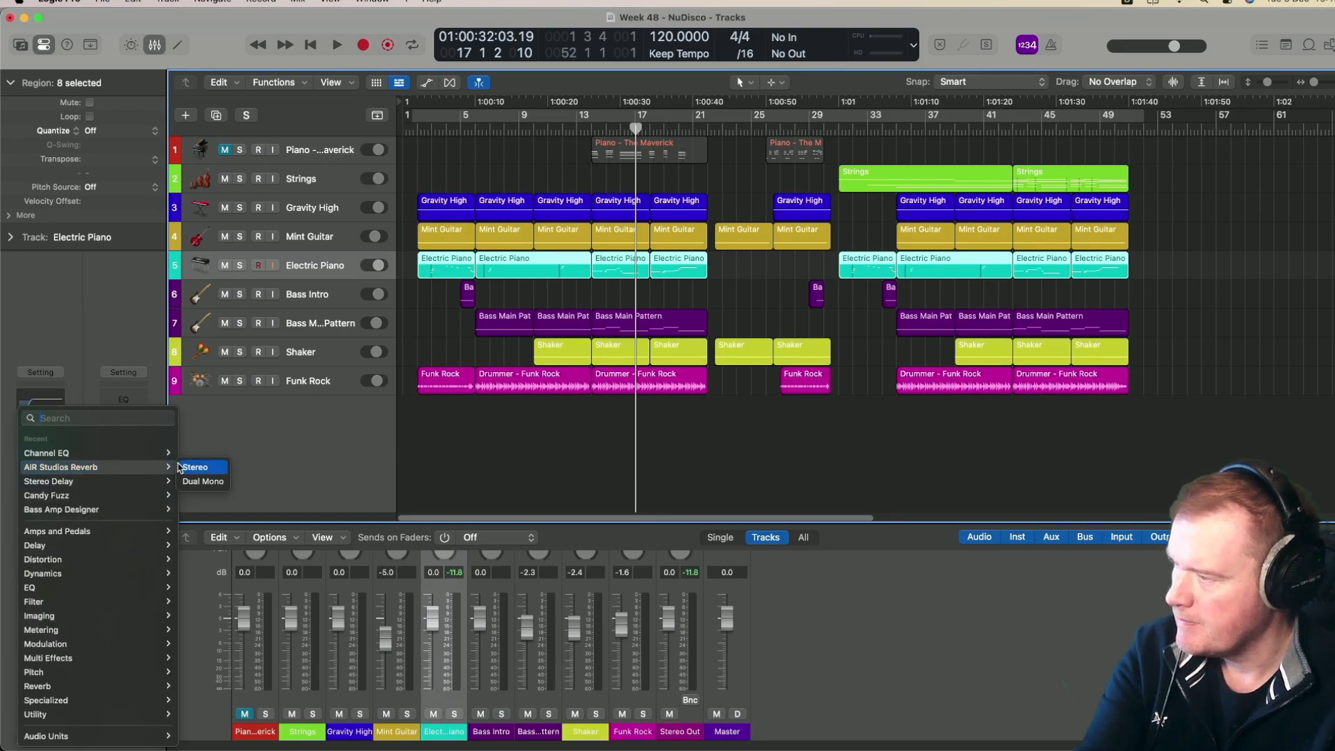
mouse_move(164, 481)
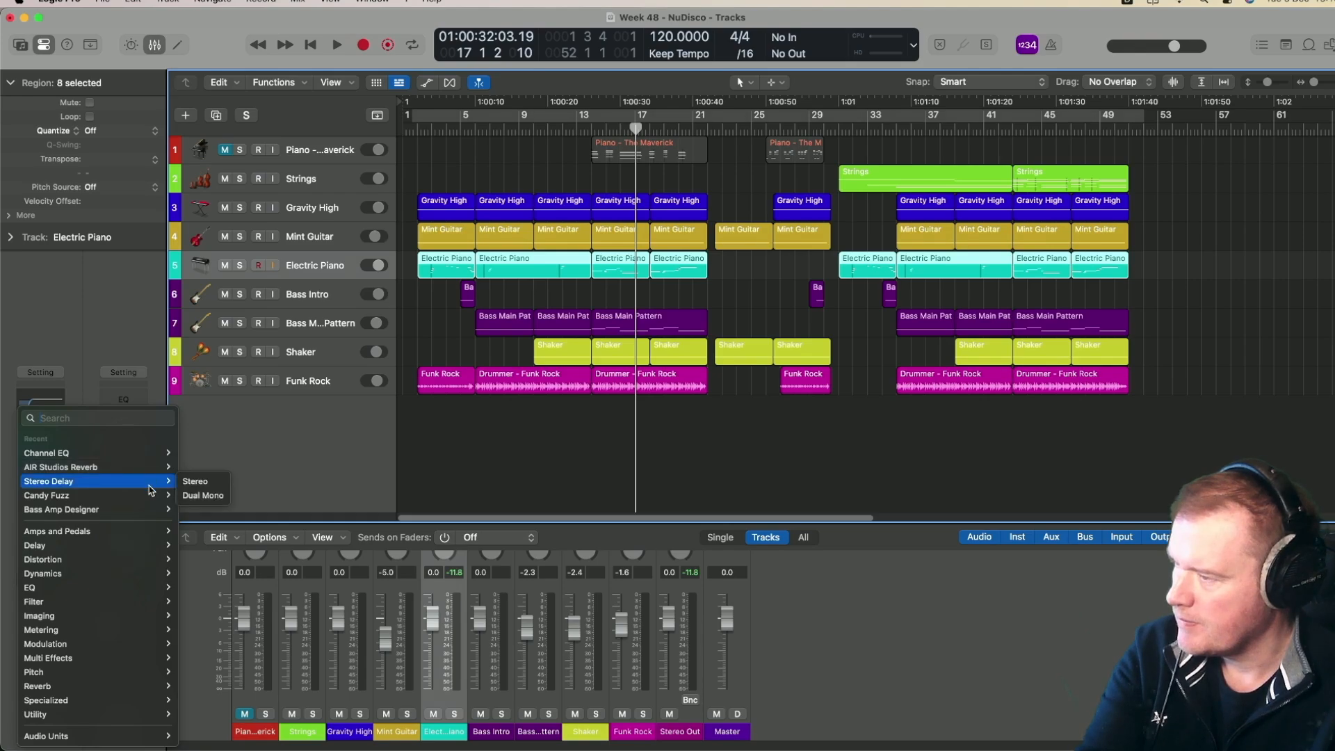
click(195, 481)
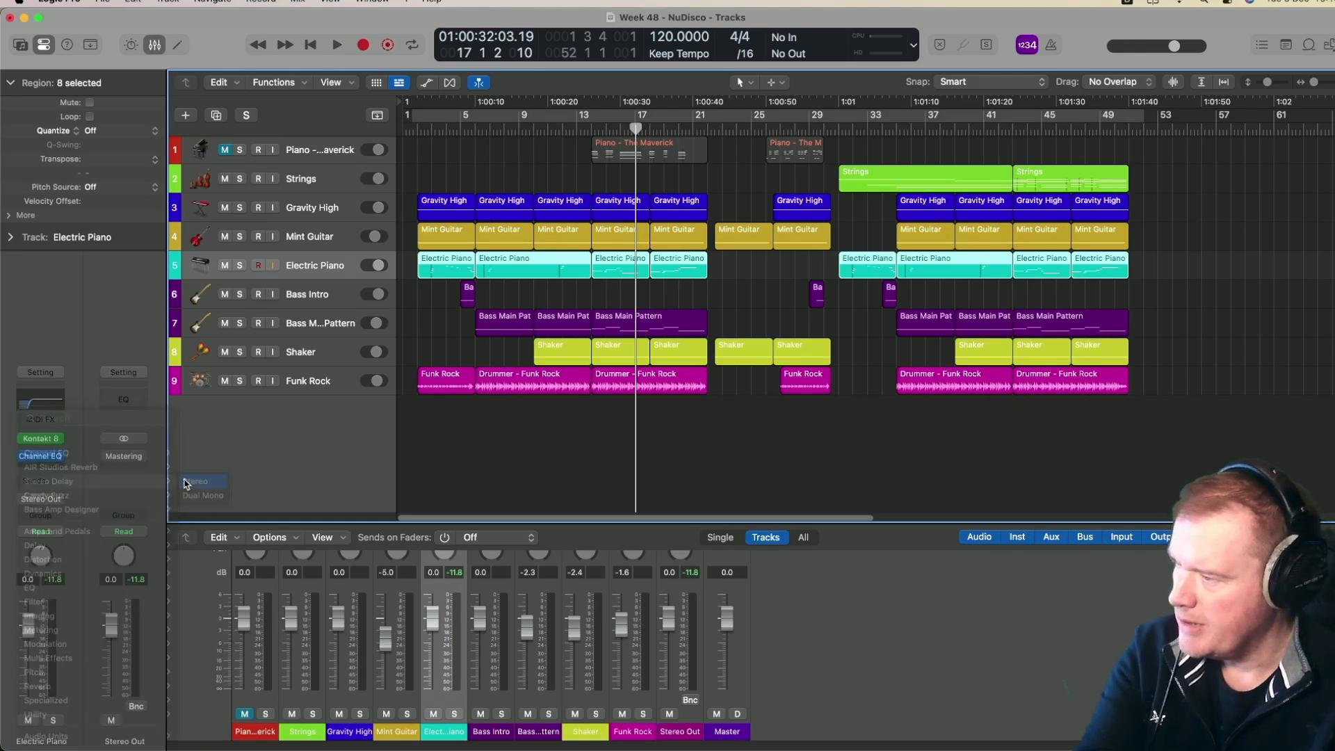
Audition the delay from about bar 13 with the Electric Piano soloed and in the full mix, then replay from the start and close the plug-in
key(space)
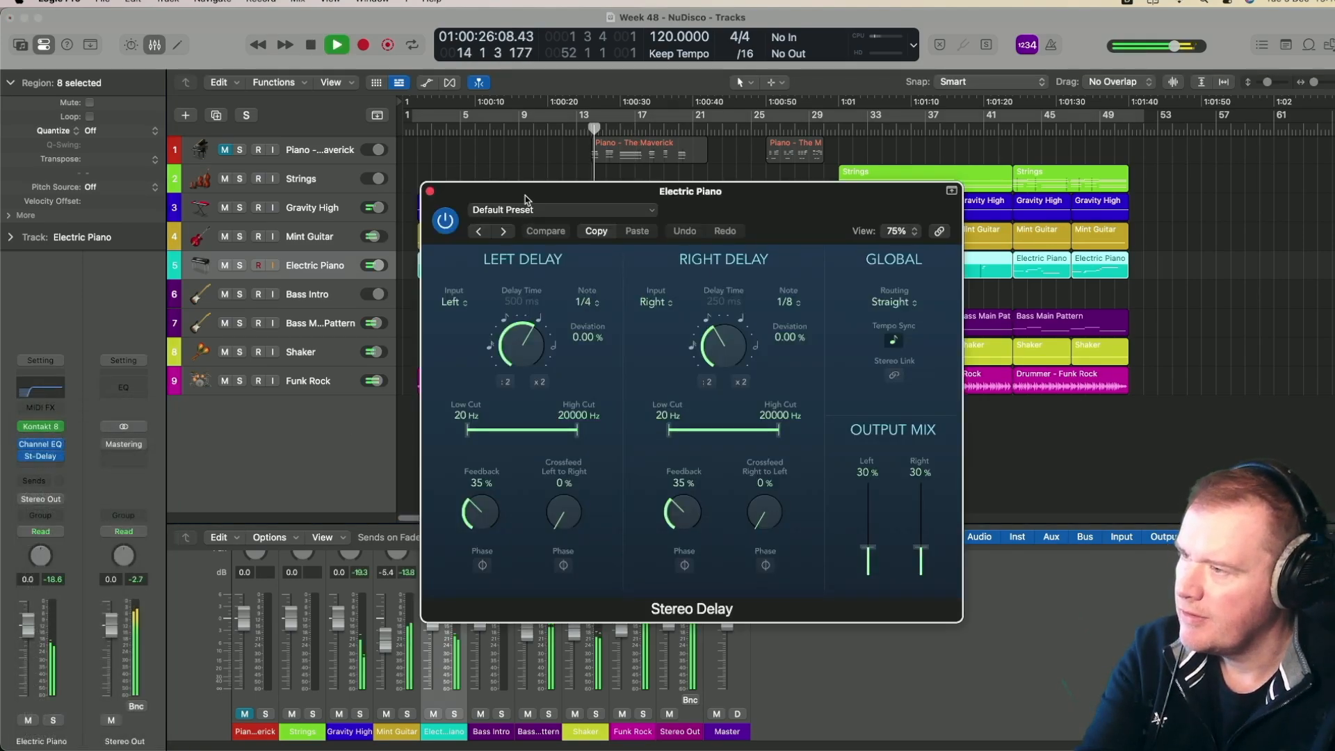
click(240, 267)
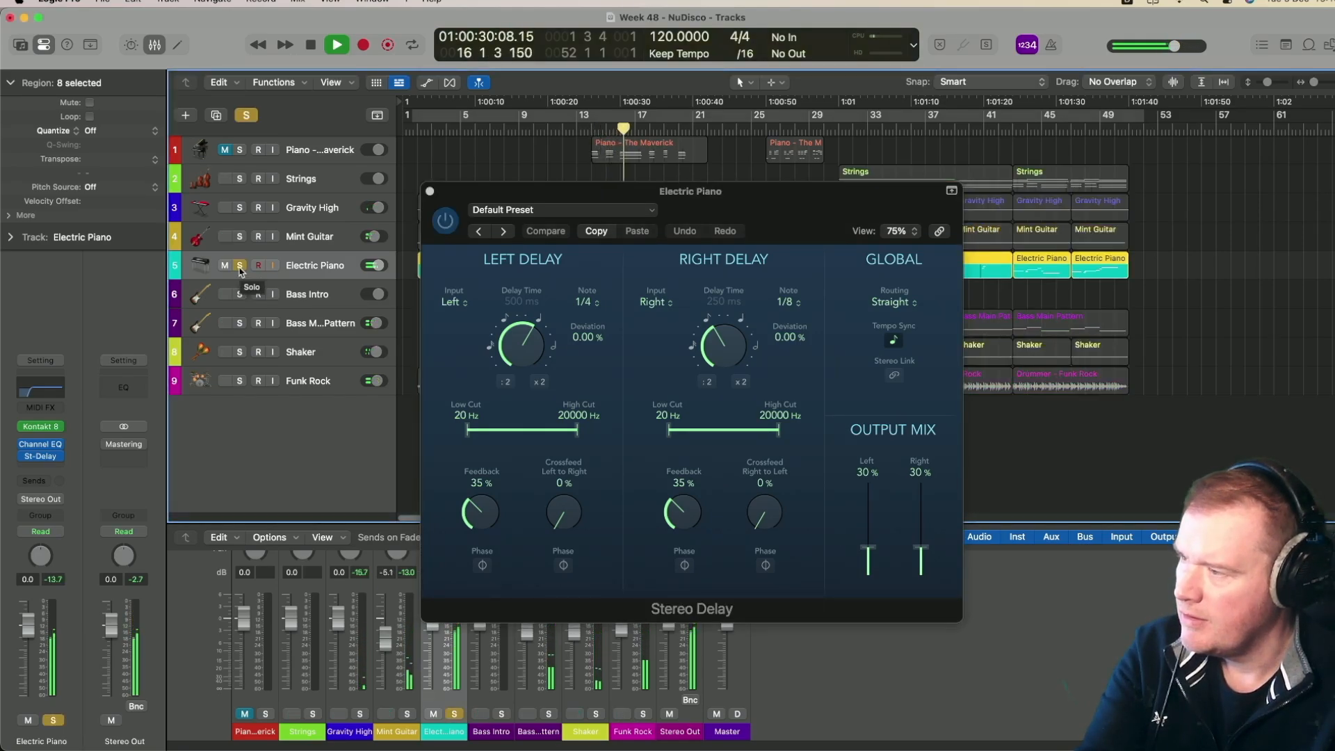
click(239, 267)
drag(530, 194, 526, 330)
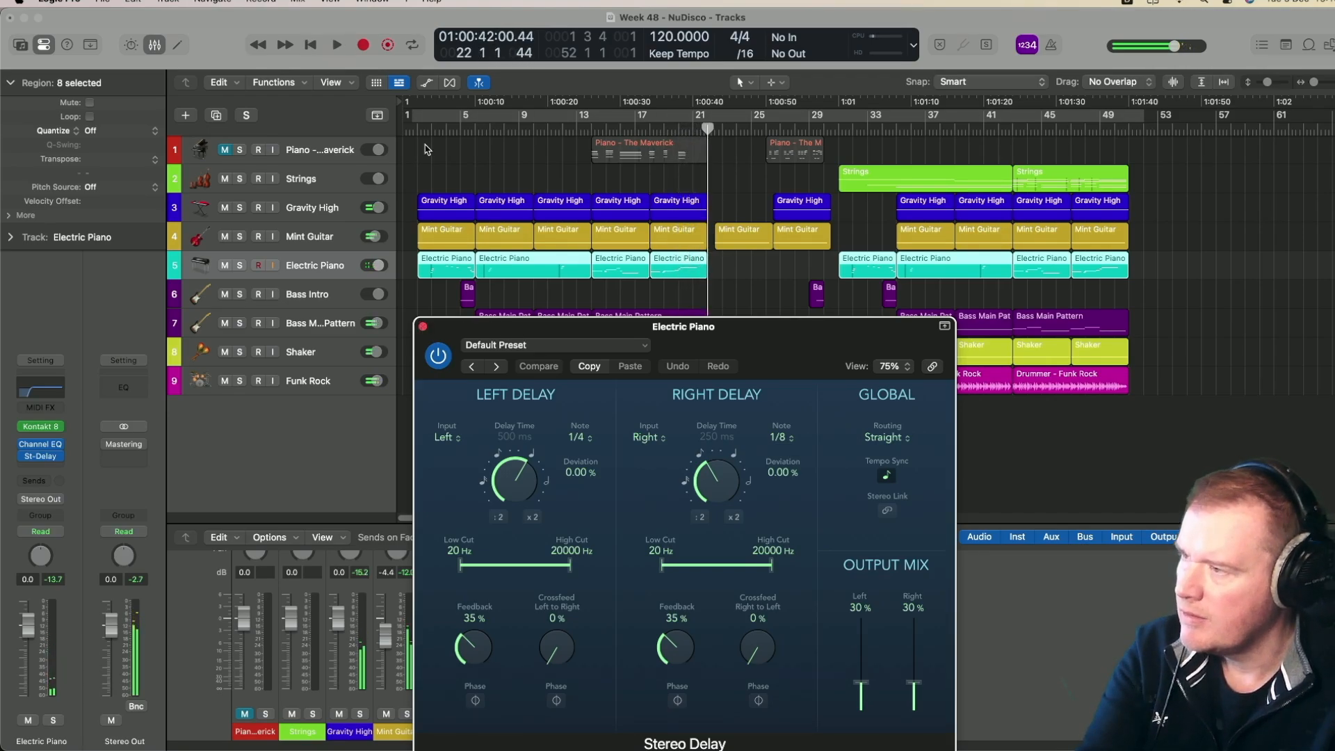
click(410, 131)
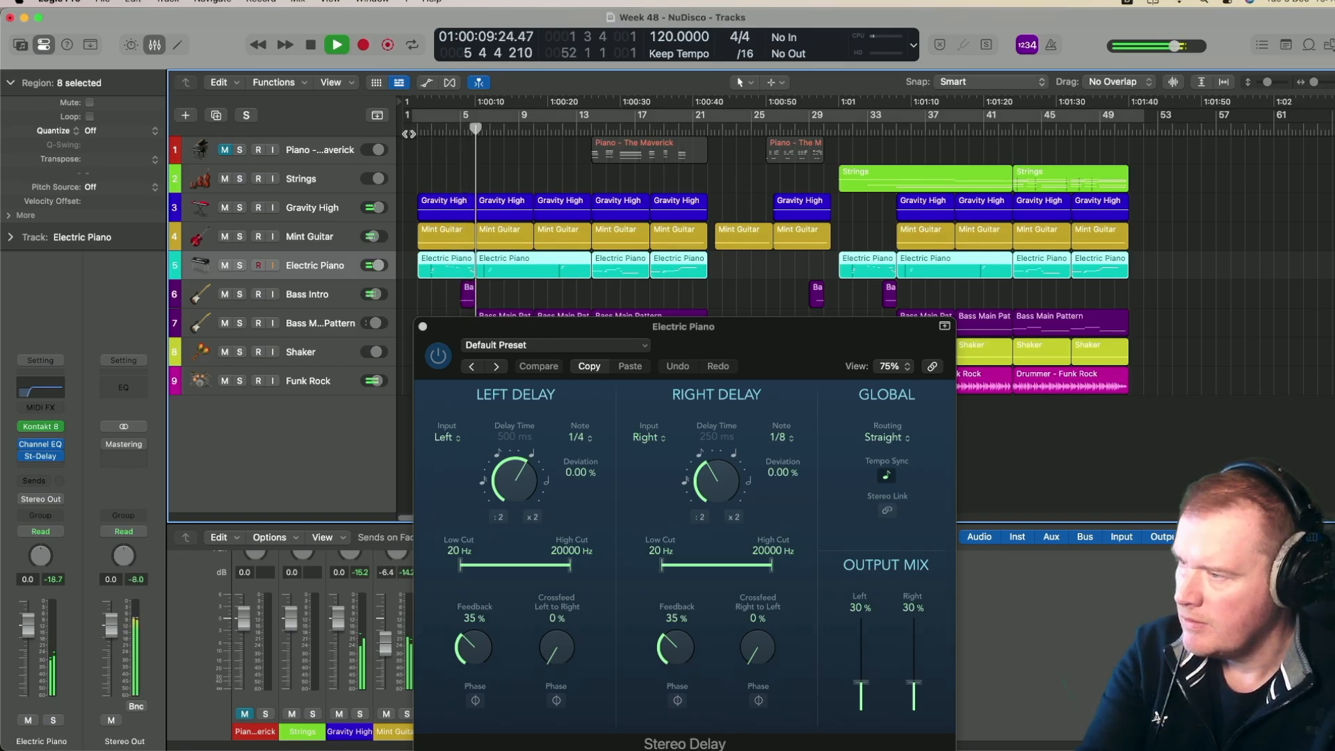
key(space)
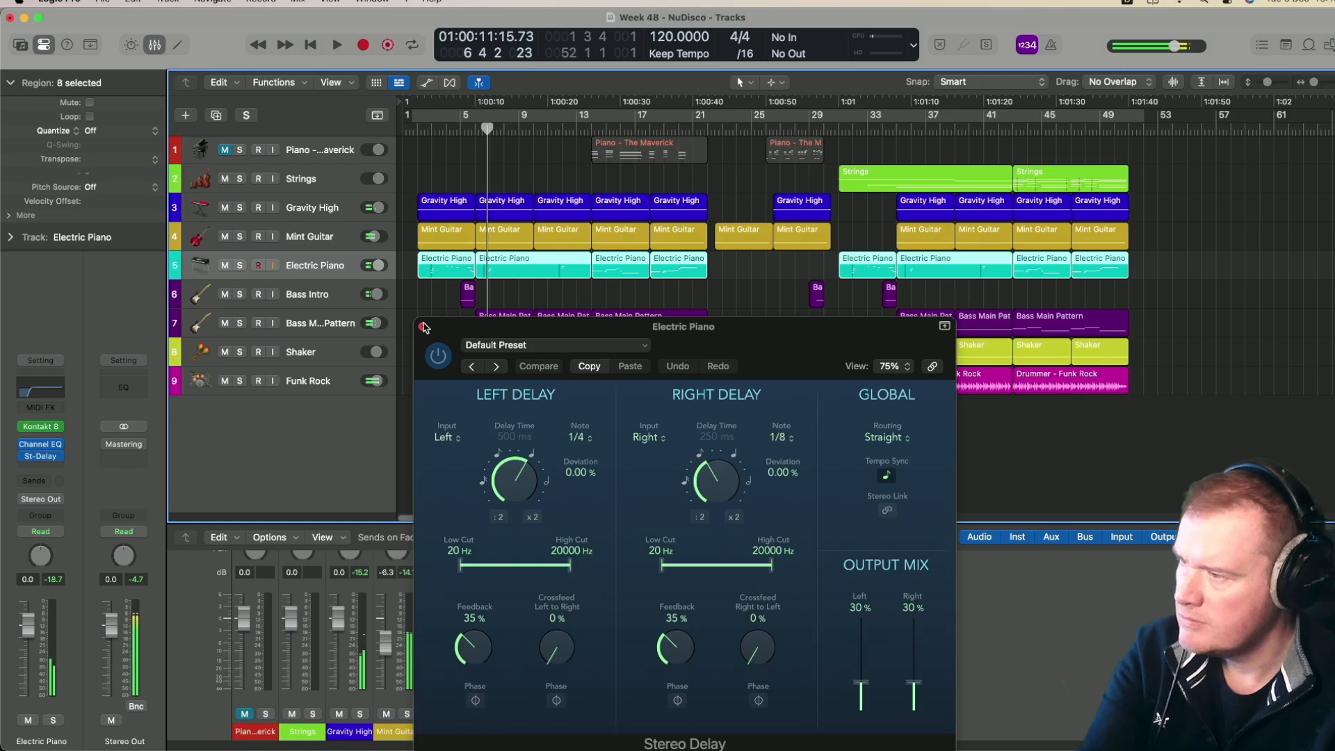
click(422, 327)
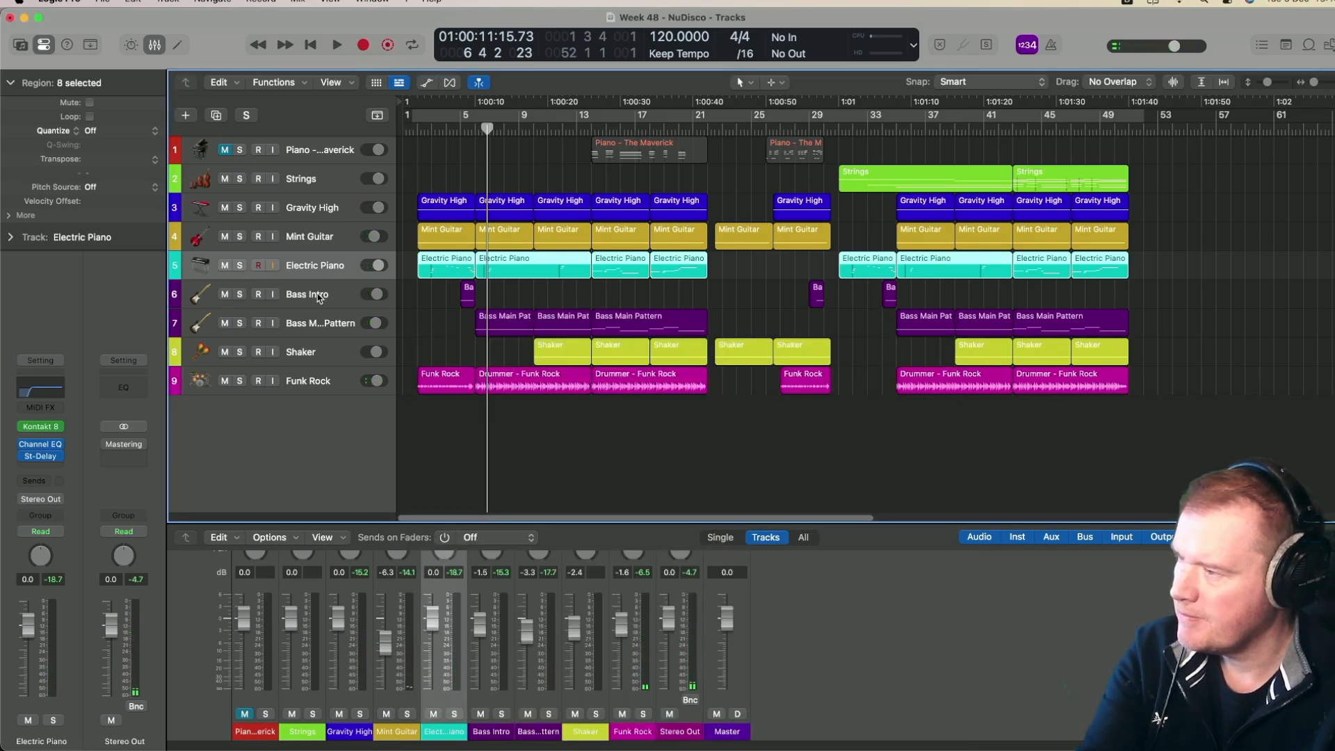
Select the Bass Intro and Bass Main Pattern tracks together and reset their volume faders to 0.0 dB
click(319, 298)
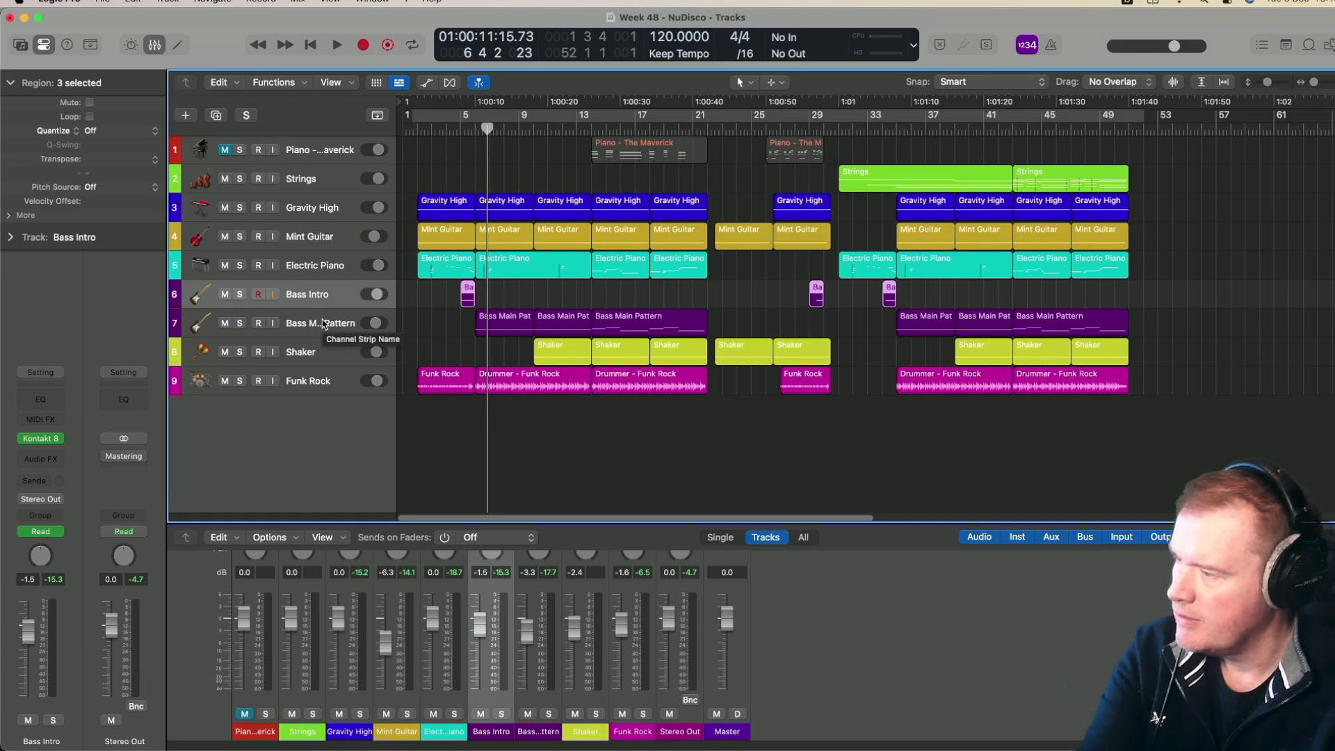
shift+click(323, 324)
alt+click(375, 297)
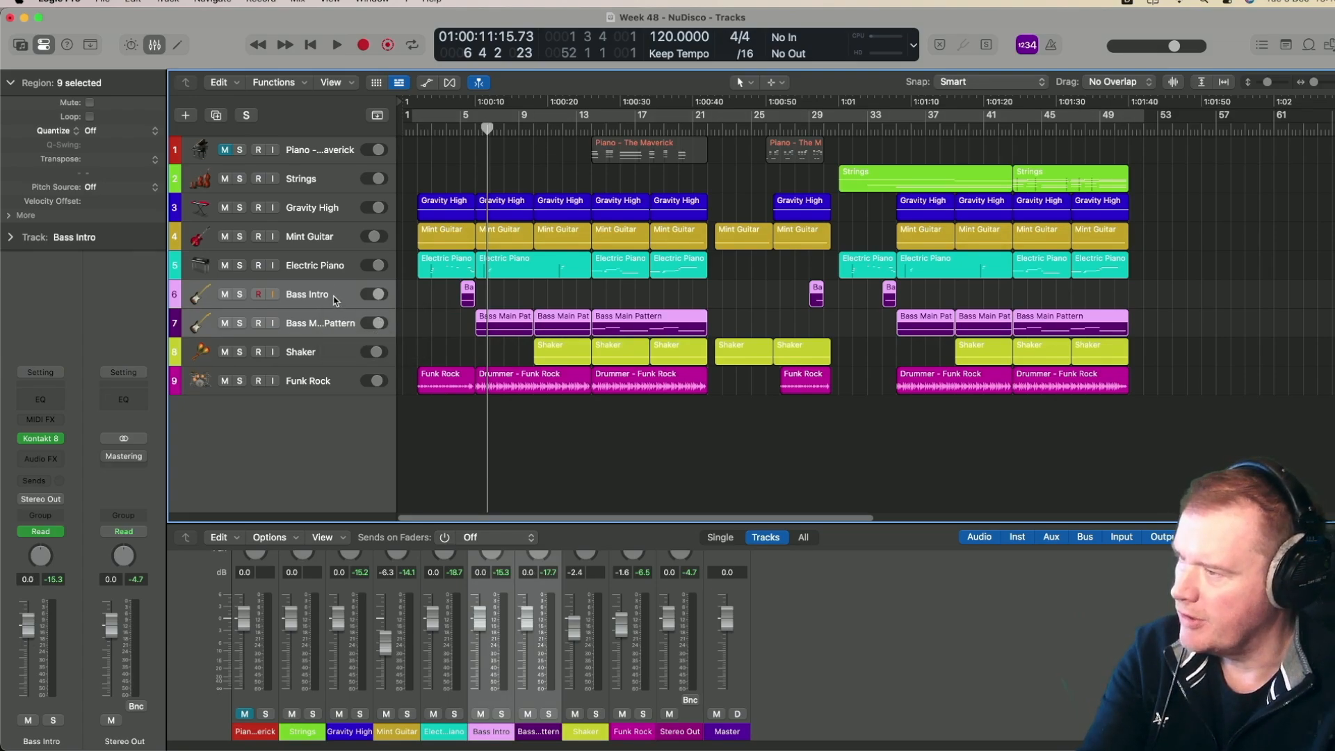
Place the playhead at bar 6 and open the Kontakt 8 instrument of the Bass Main Pattern track, clear of the mixer's first strips
click(454, 130)
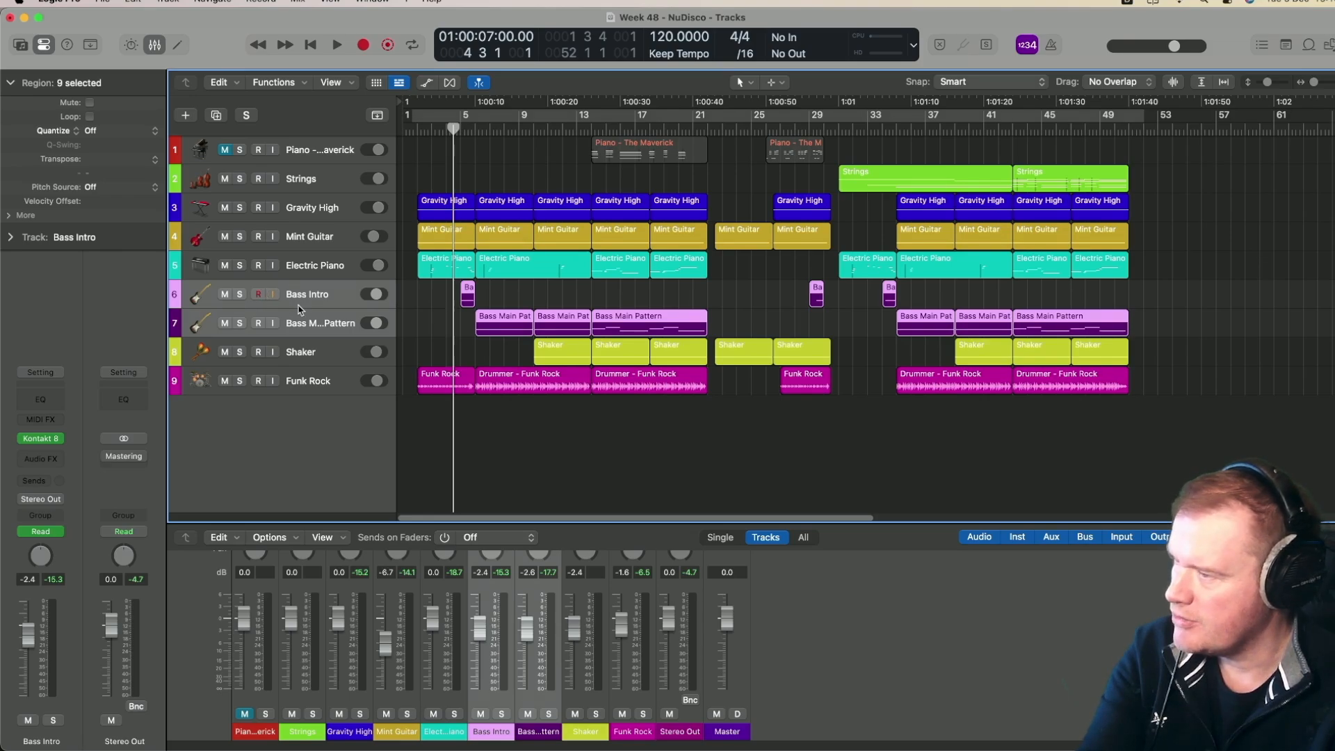
click(475, 130)
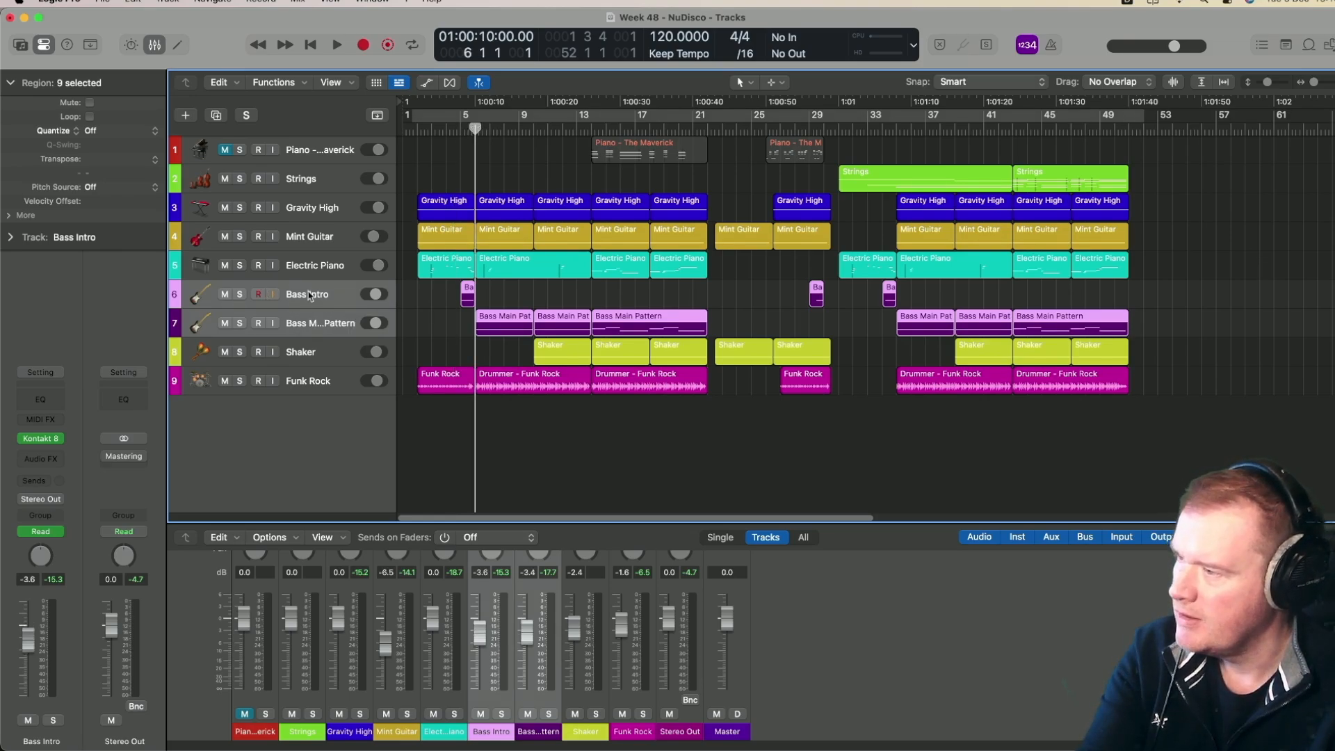
click(312, 335)
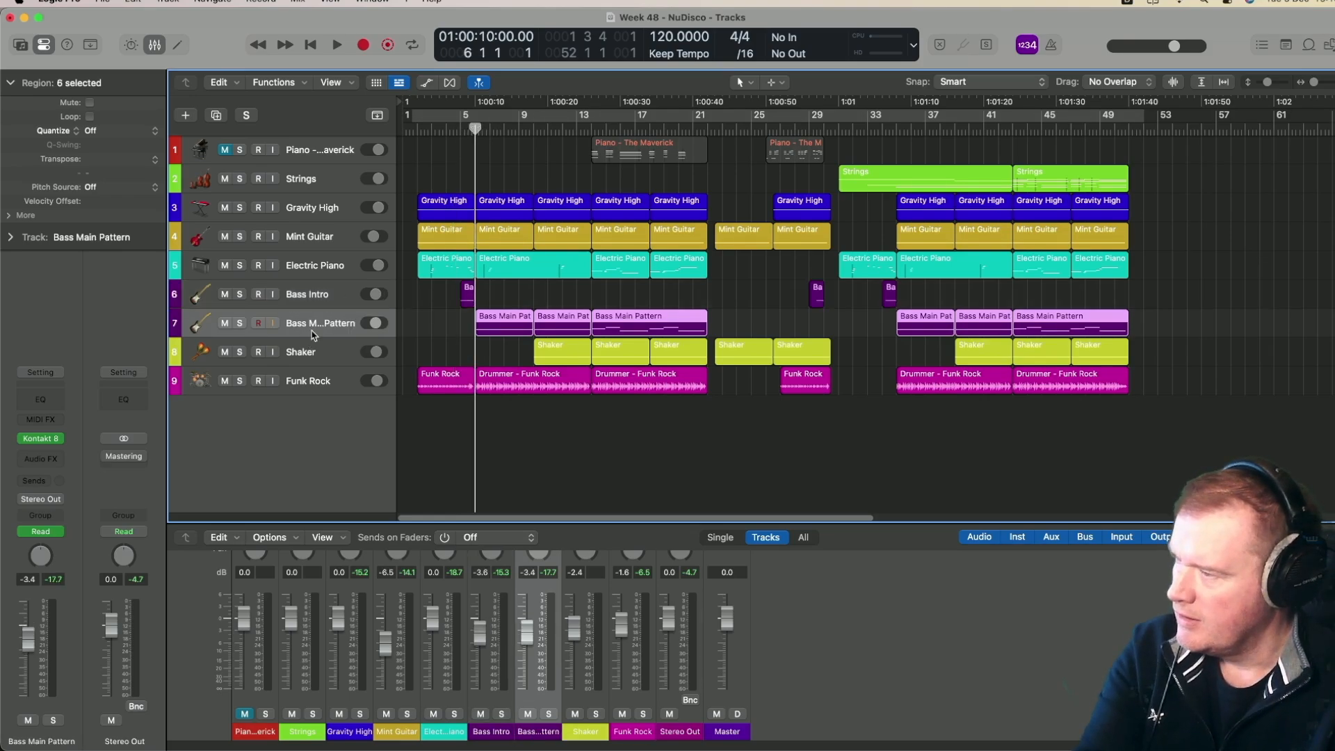
click(43, 439)
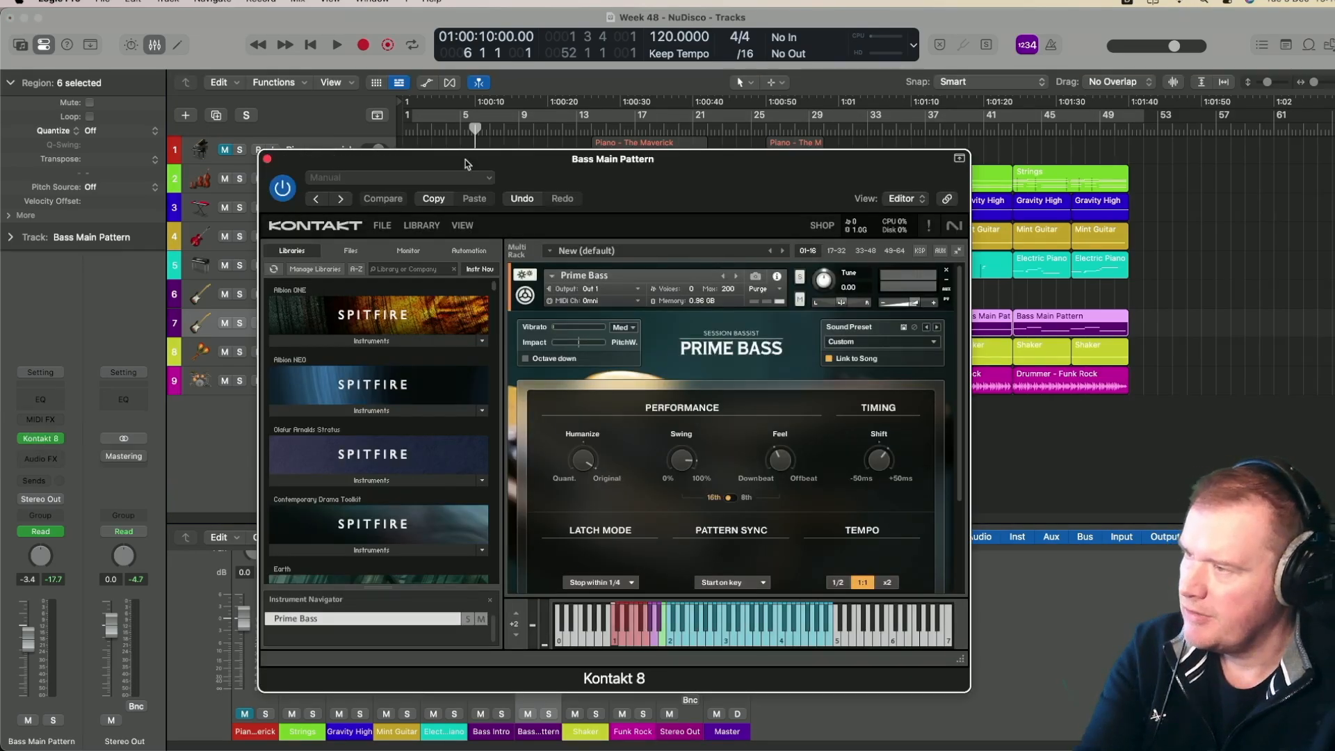
drag(458, 167, 789, 169)
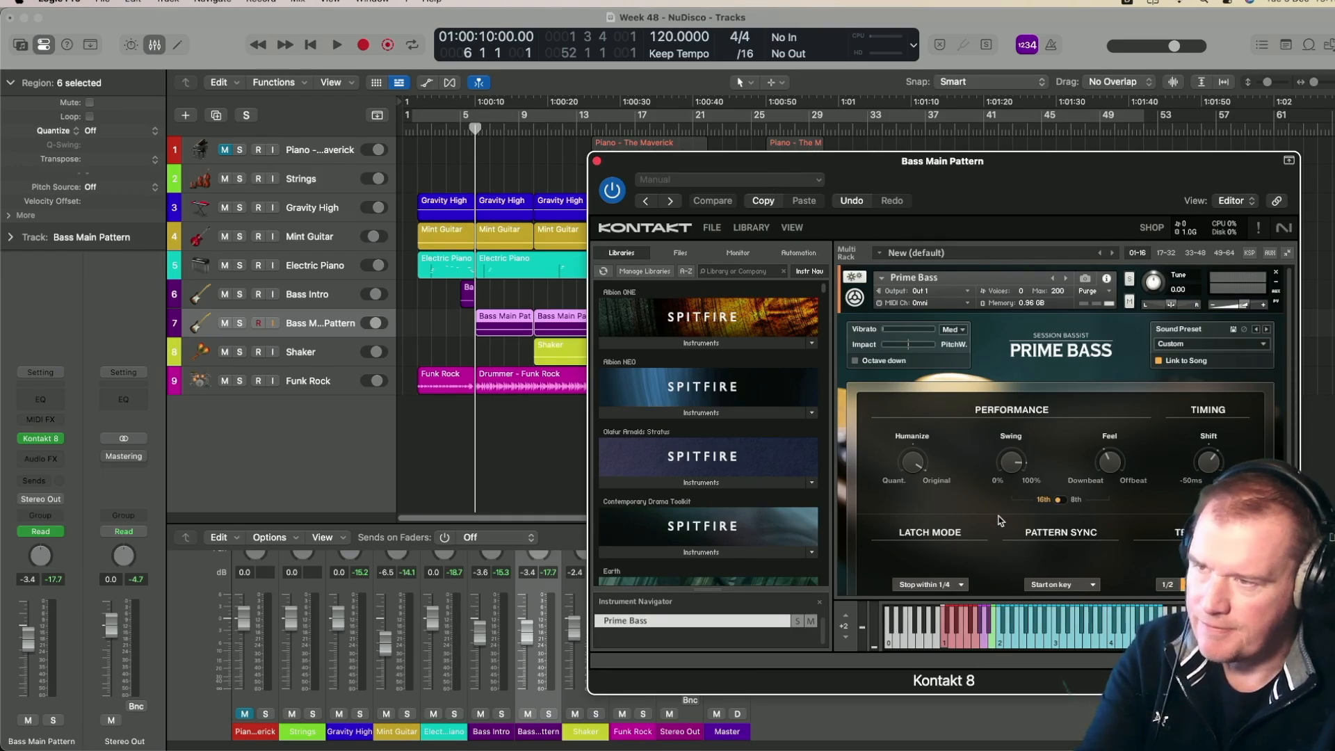
drag(838, 173, 818, 118)
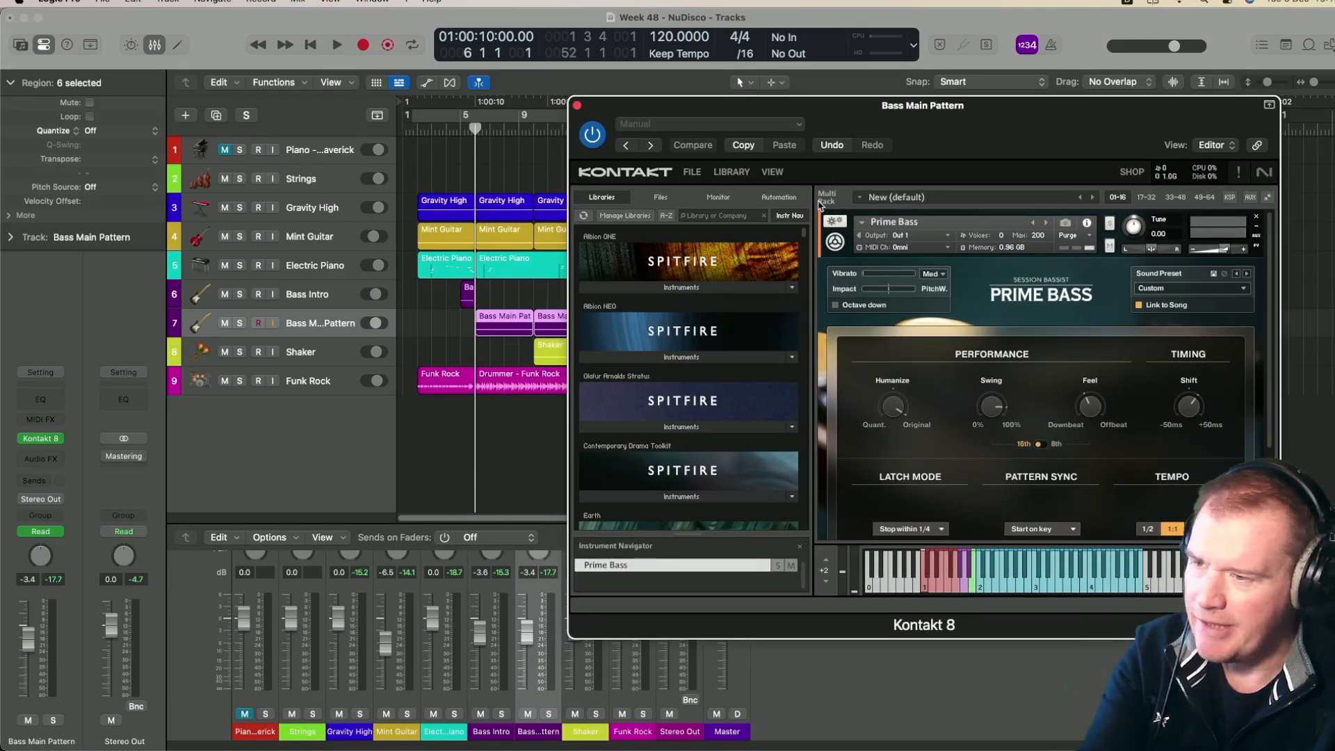
Play from bar 6 with the Bass Main Pattern soloed and show the Prime Bass instrument's Bass Settings page
scroll(914, 363, down, 2)
key(space)
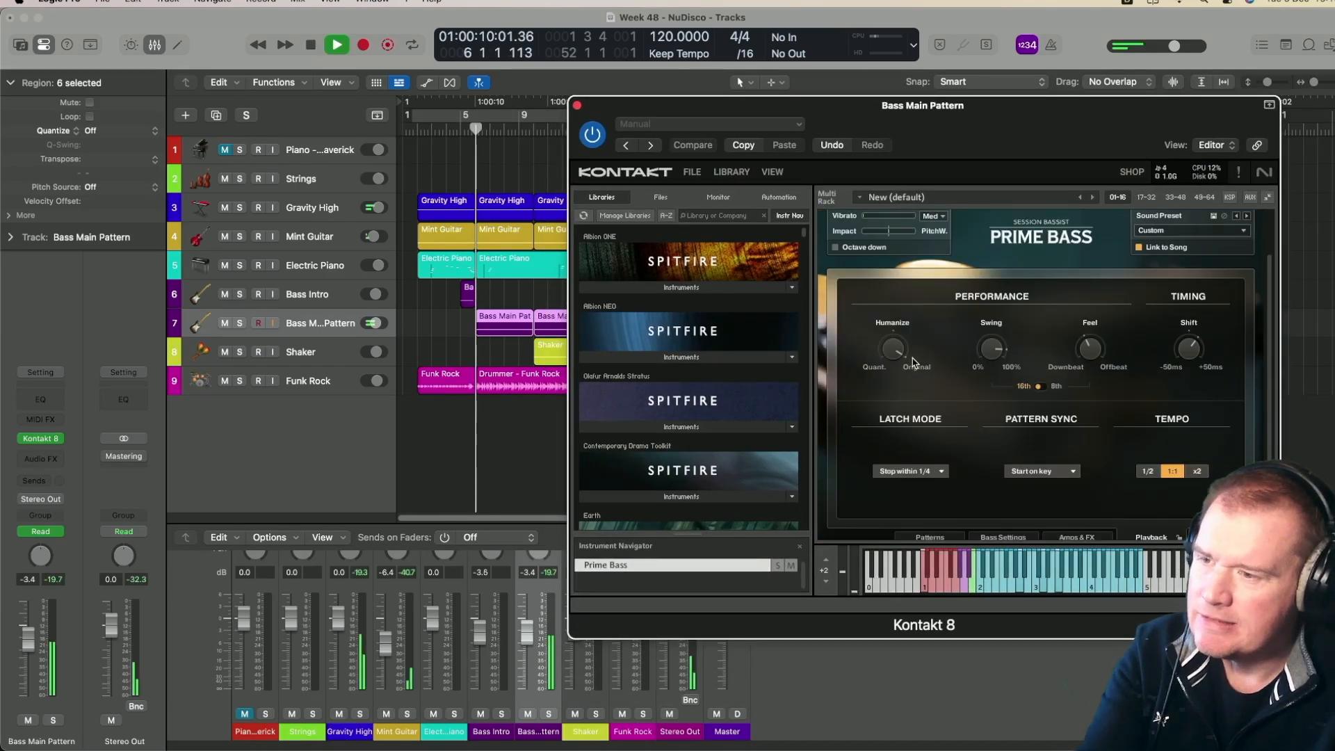
scroll(915, 363, down, 2)
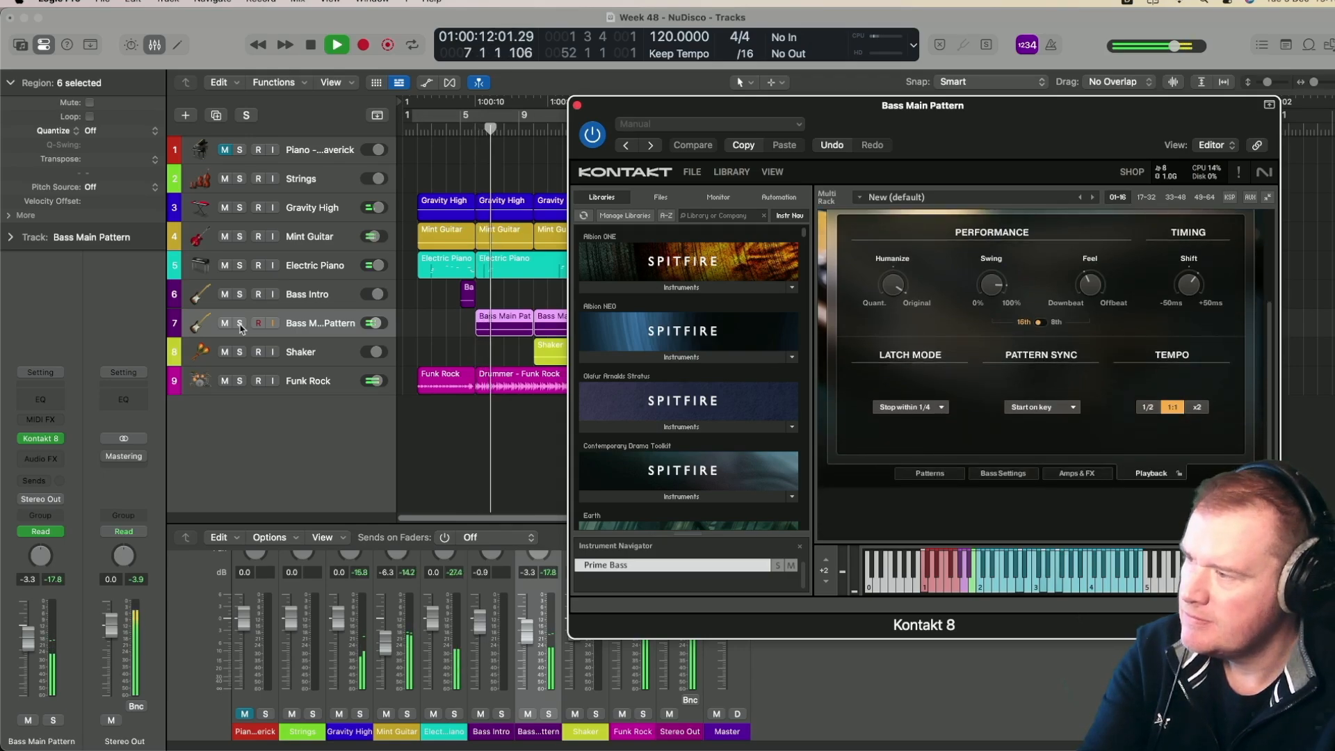
key(s)
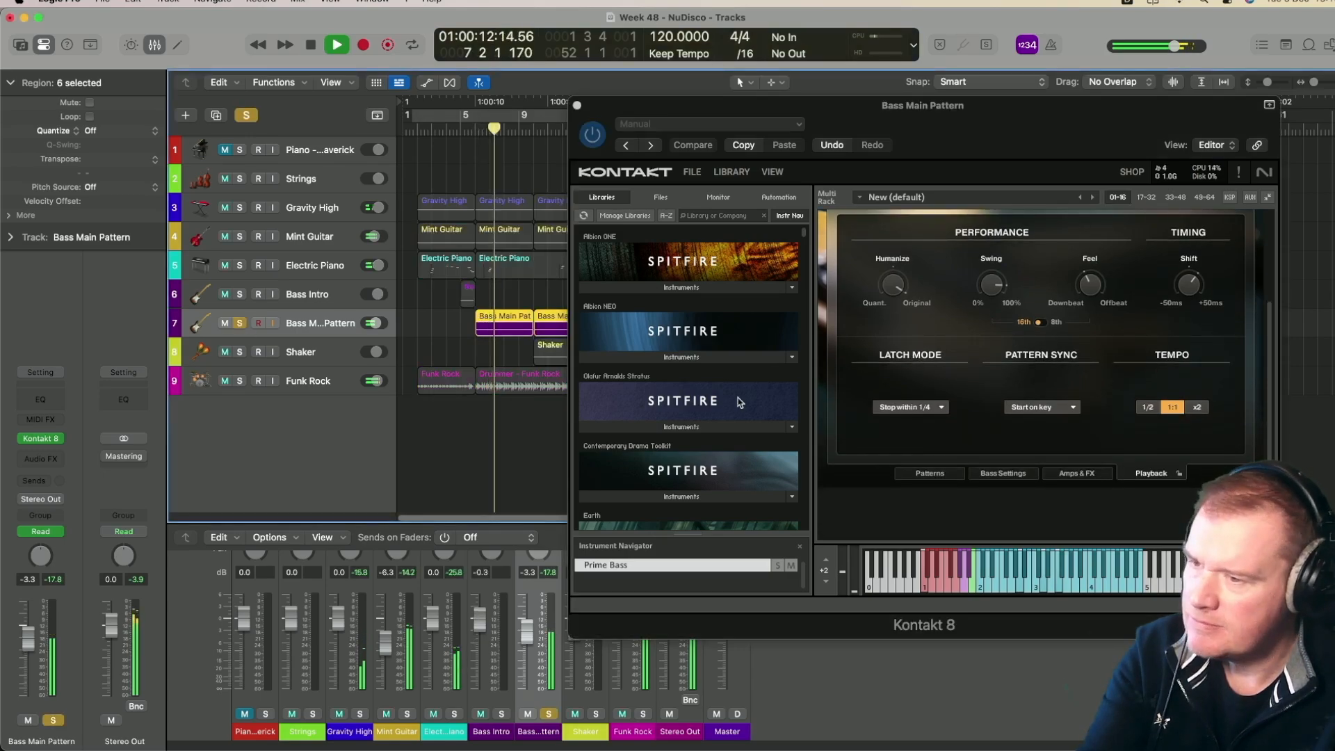
click(1006, 473)
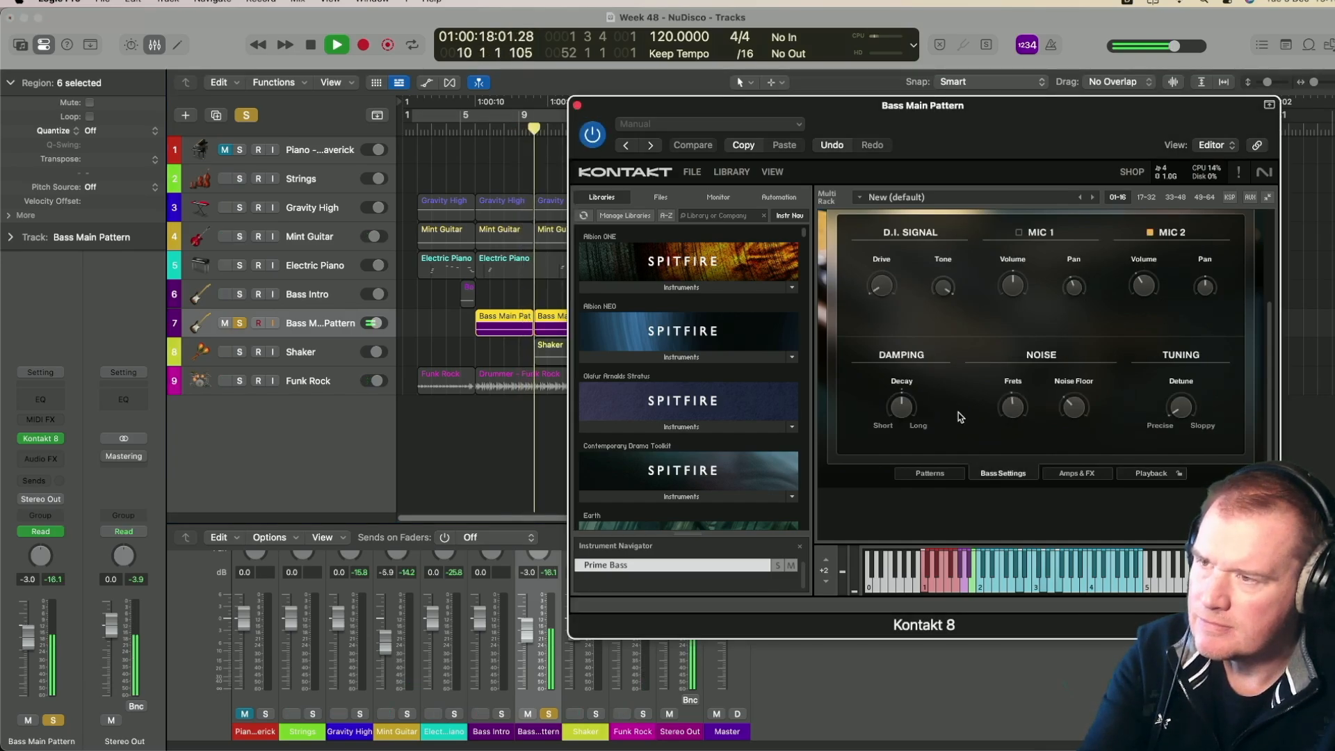
Try a D.I. signal Drive of 32 % on the Prime Bass, then return Drive to its starting position
drag(882, 288, 980, 437)
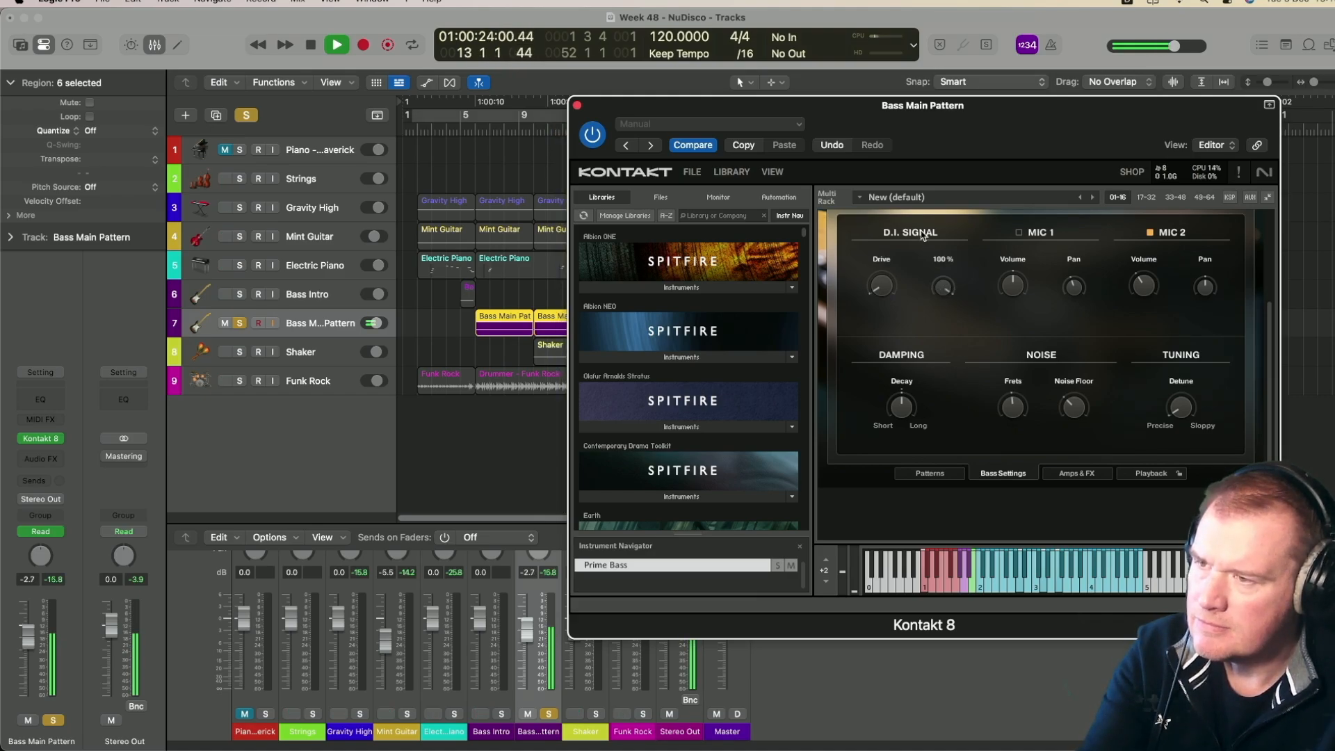
drag(882, 291, 882, 290)
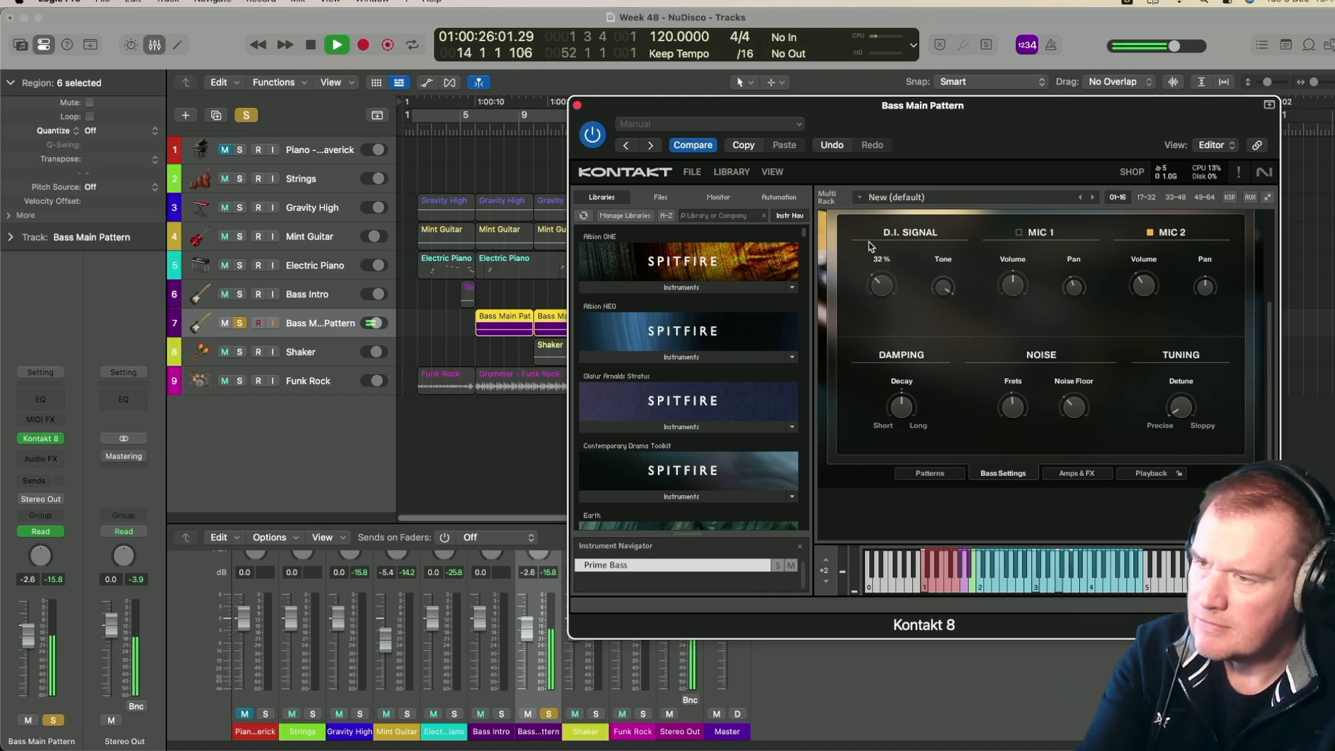
drag(874, 278, 874, 279)
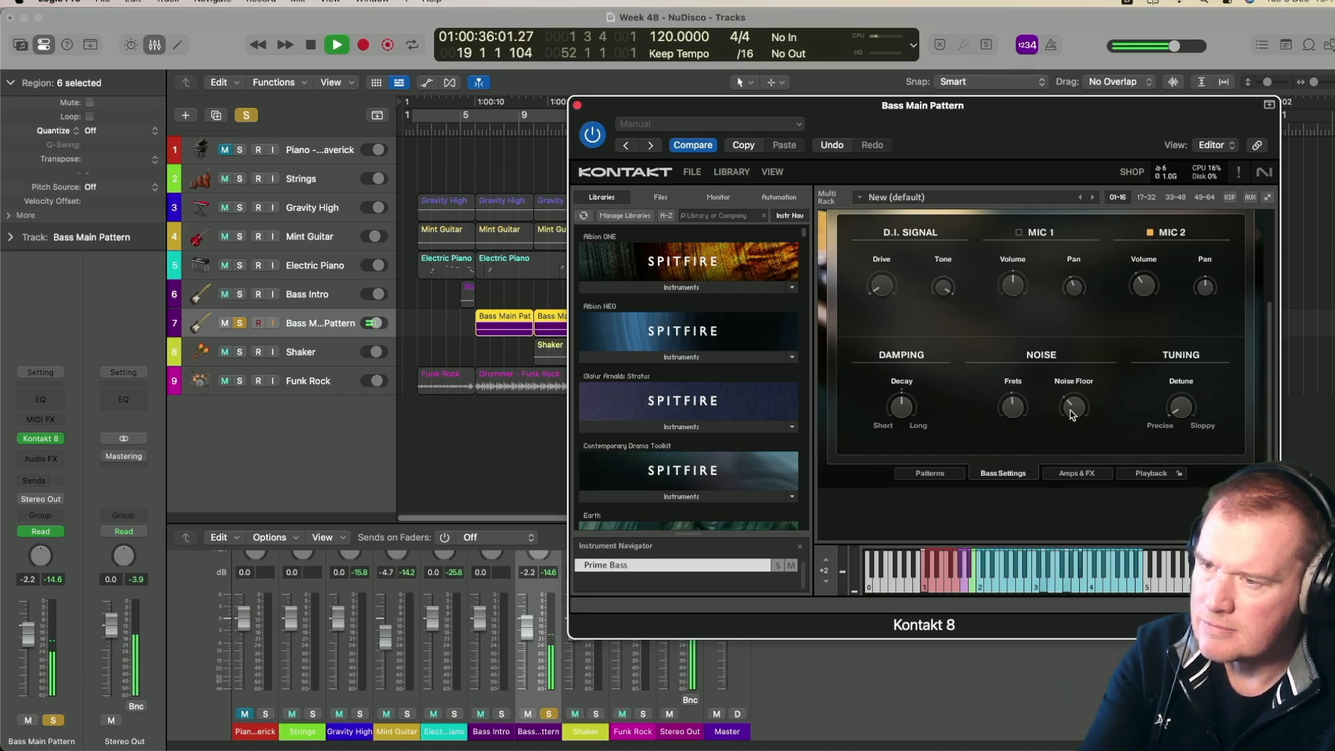
Lower the Prime Bass Frets noise to -38.3 dB, replay from about bar 14, and turn it down slightly further
drag(1064, 381, 1016, 461)
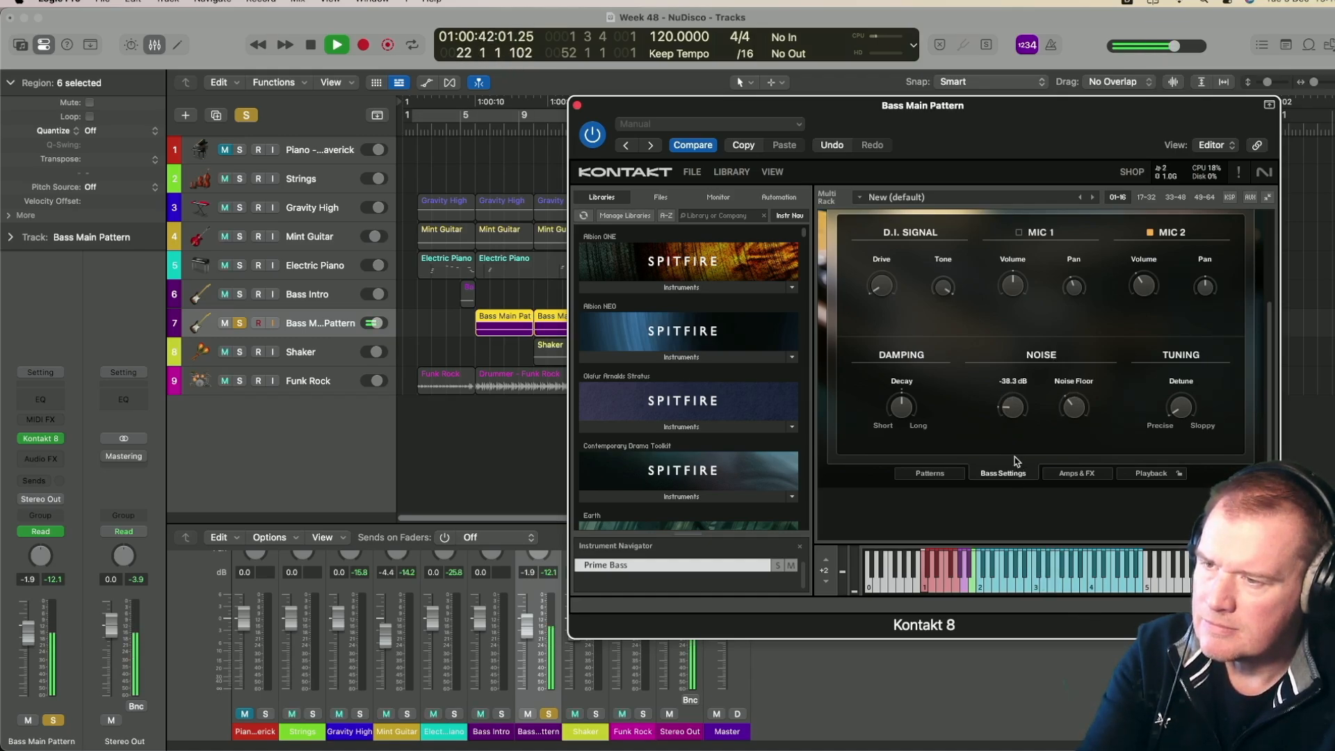
drag(676, 115, 721, 356)
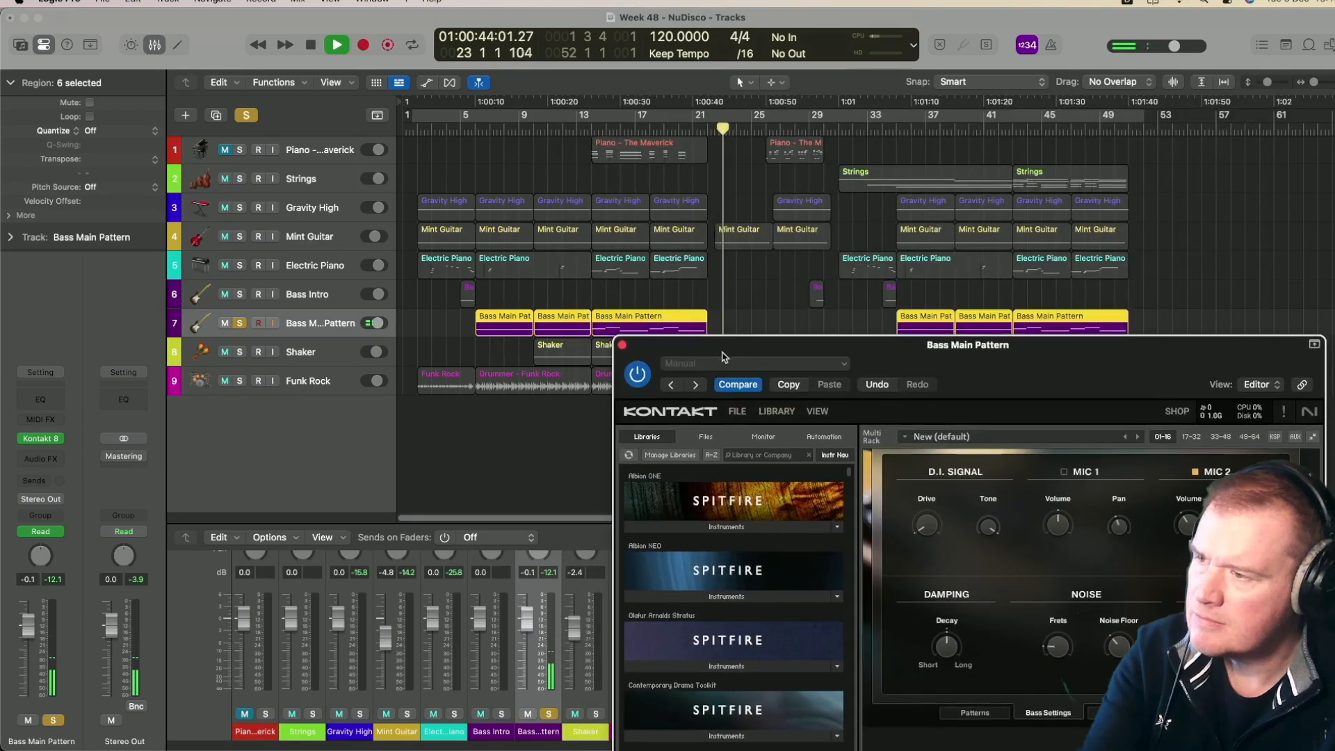
click(589, 124)
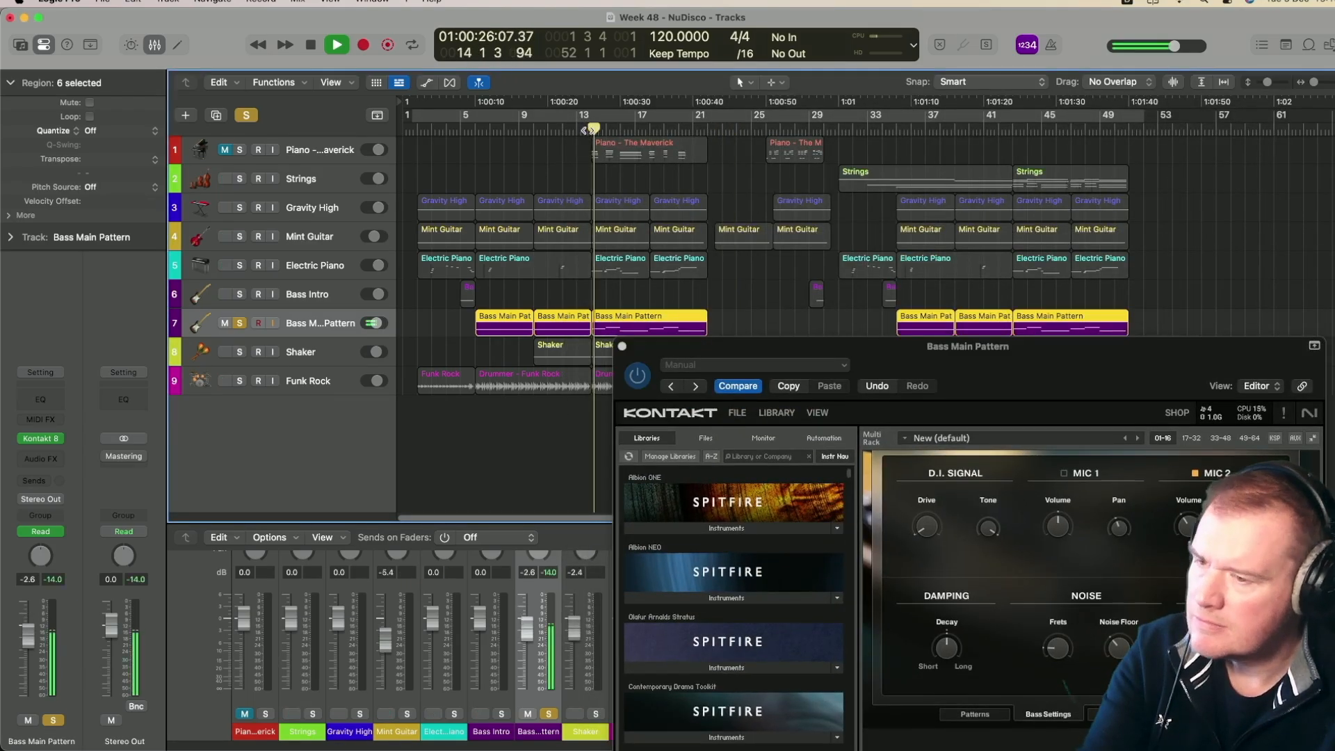
drag(968, 353, 829, 150)
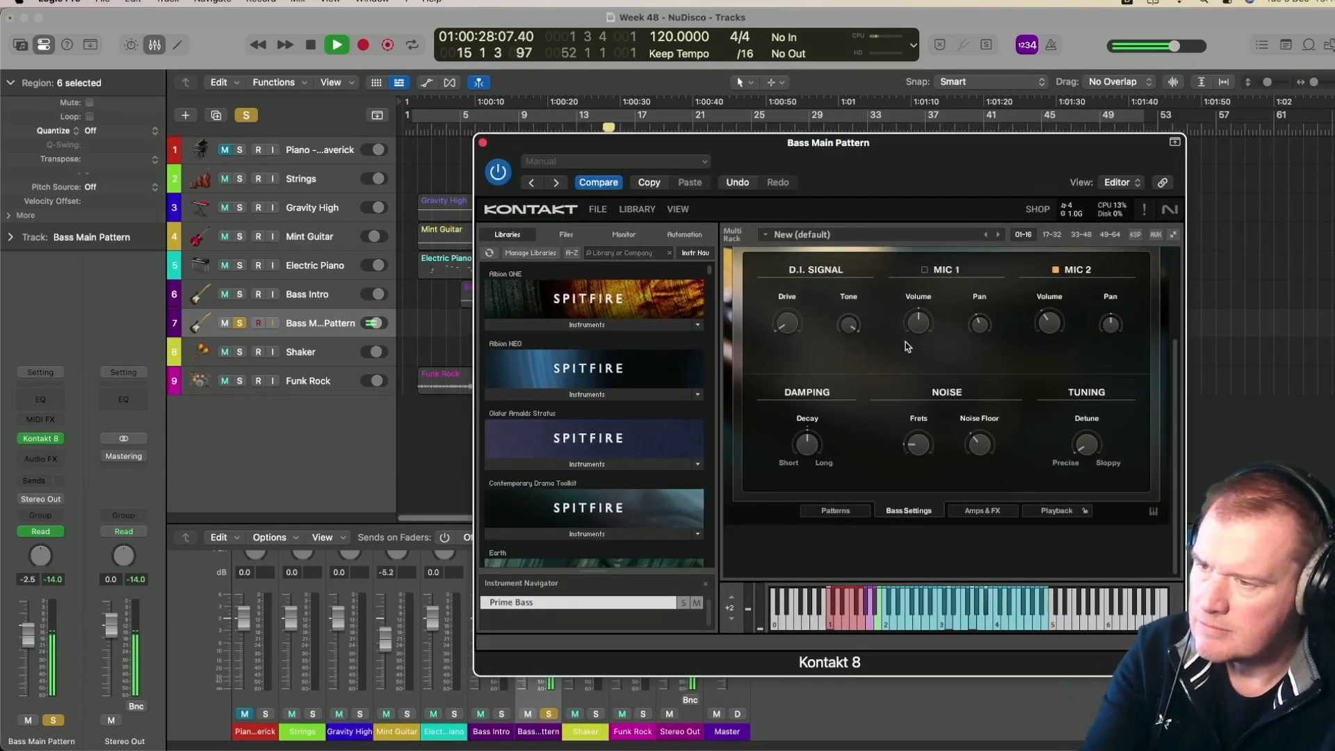
drag(927, 452, 922, 463)
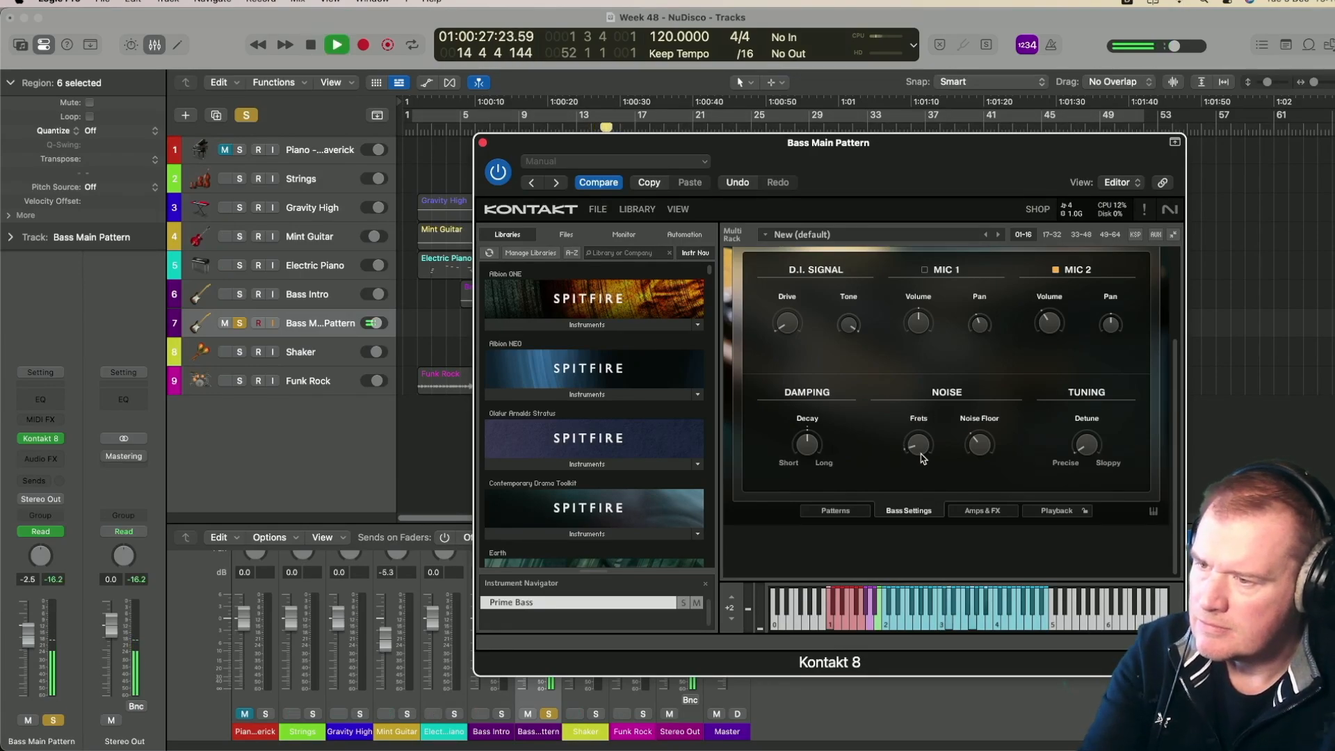
Raise the threshold of the bass's Solid Comp effect slightly and settle its attack at 10 ms while auditioning
click(981, 510)
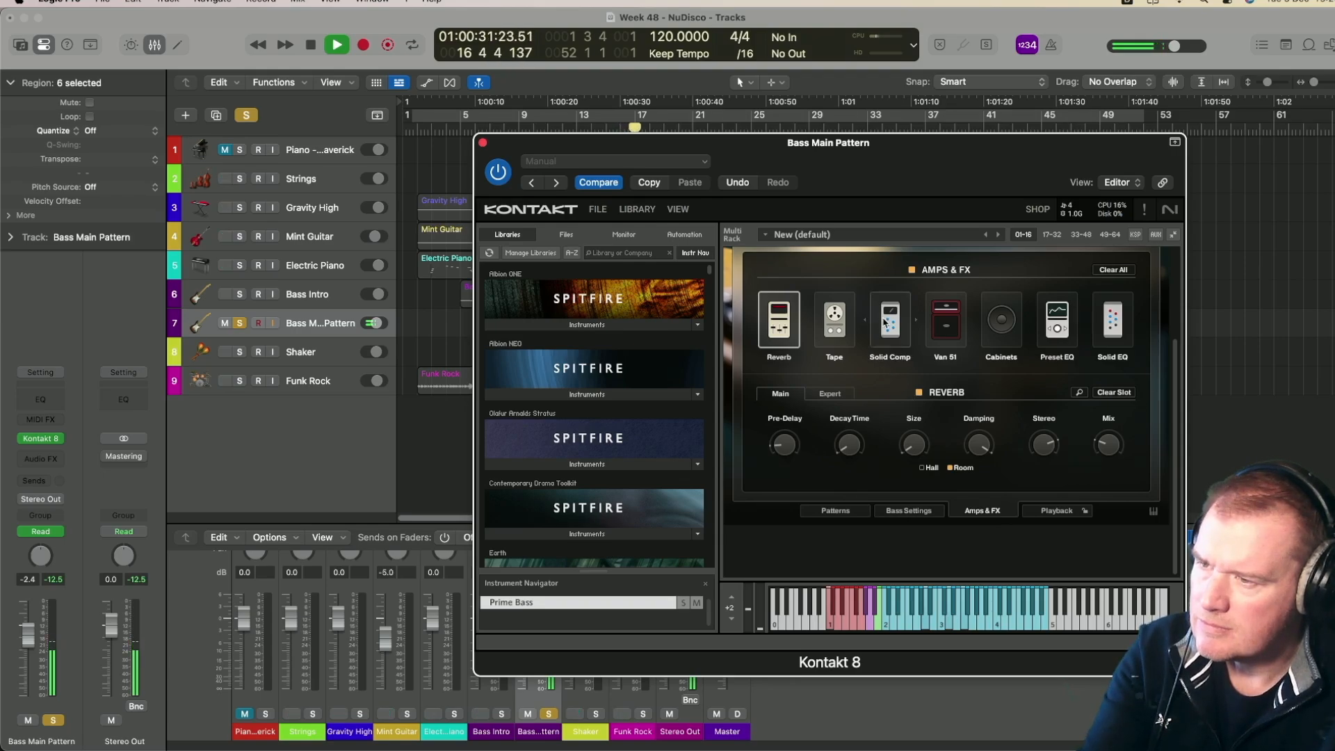
click(885, 322)
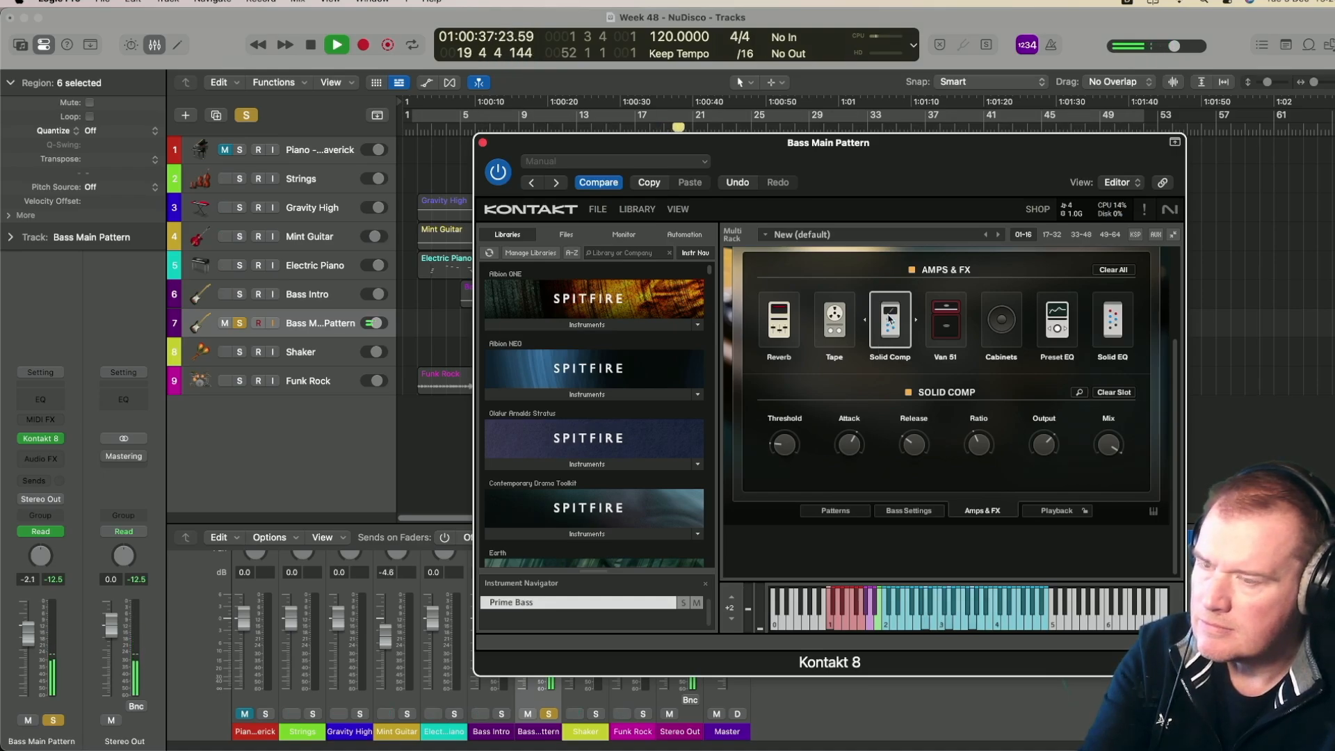
key(space)
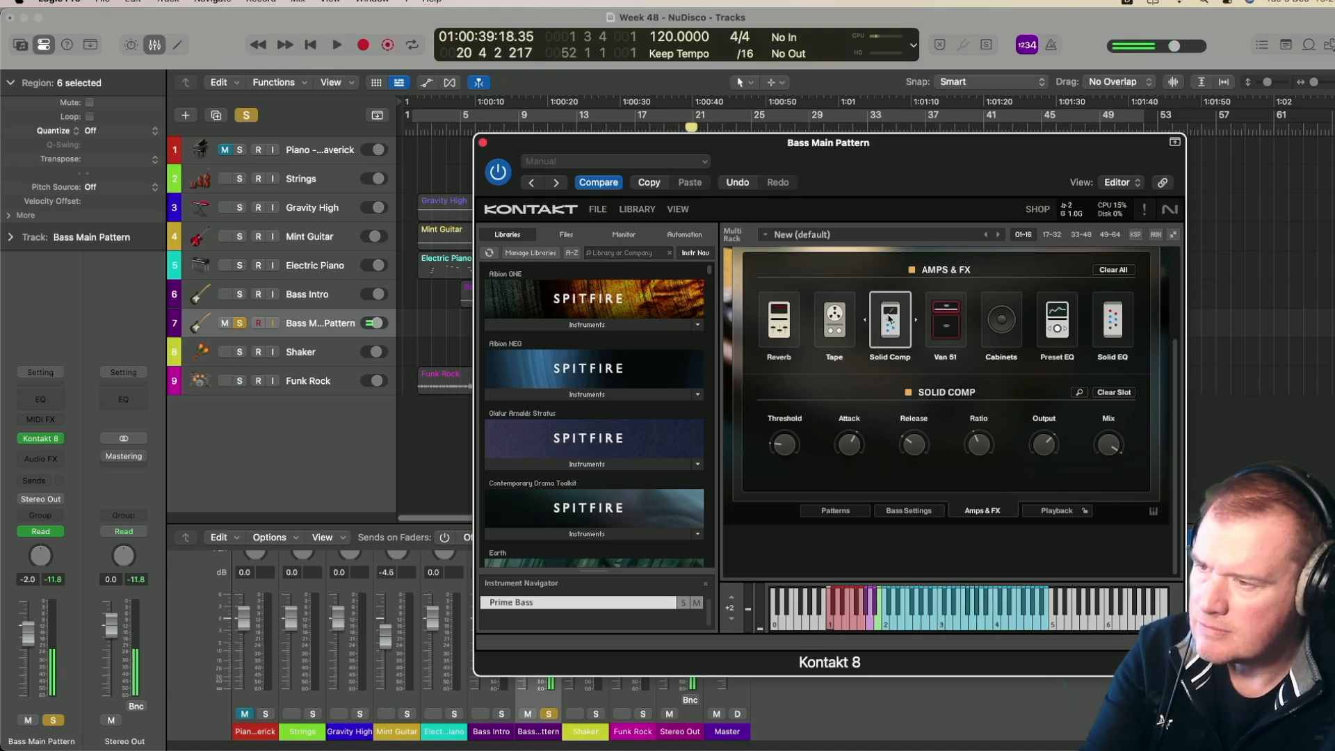
key(space)
mouse_move(789, 446)
mouse_down()
mouse_move(781, 383)
mouse_move(793, 439)
mouse_up()
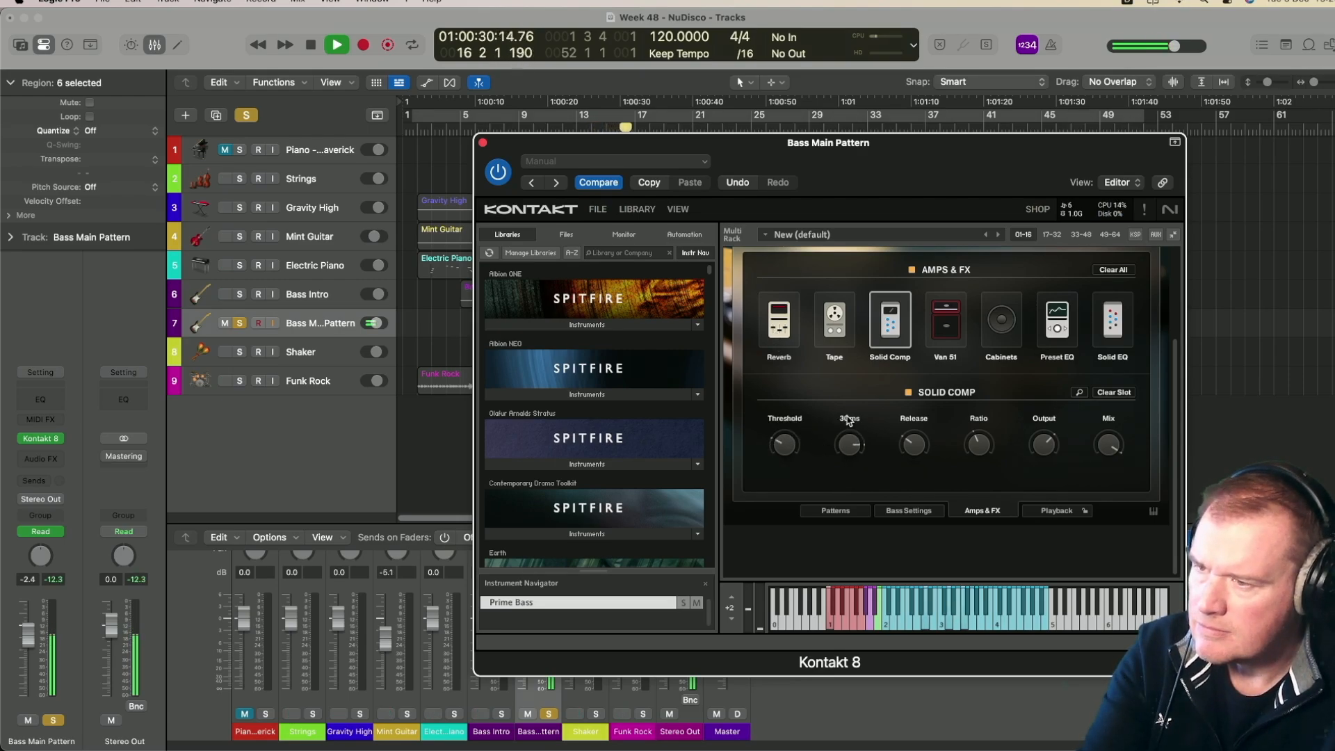
drag(848, 419, 851, 438)
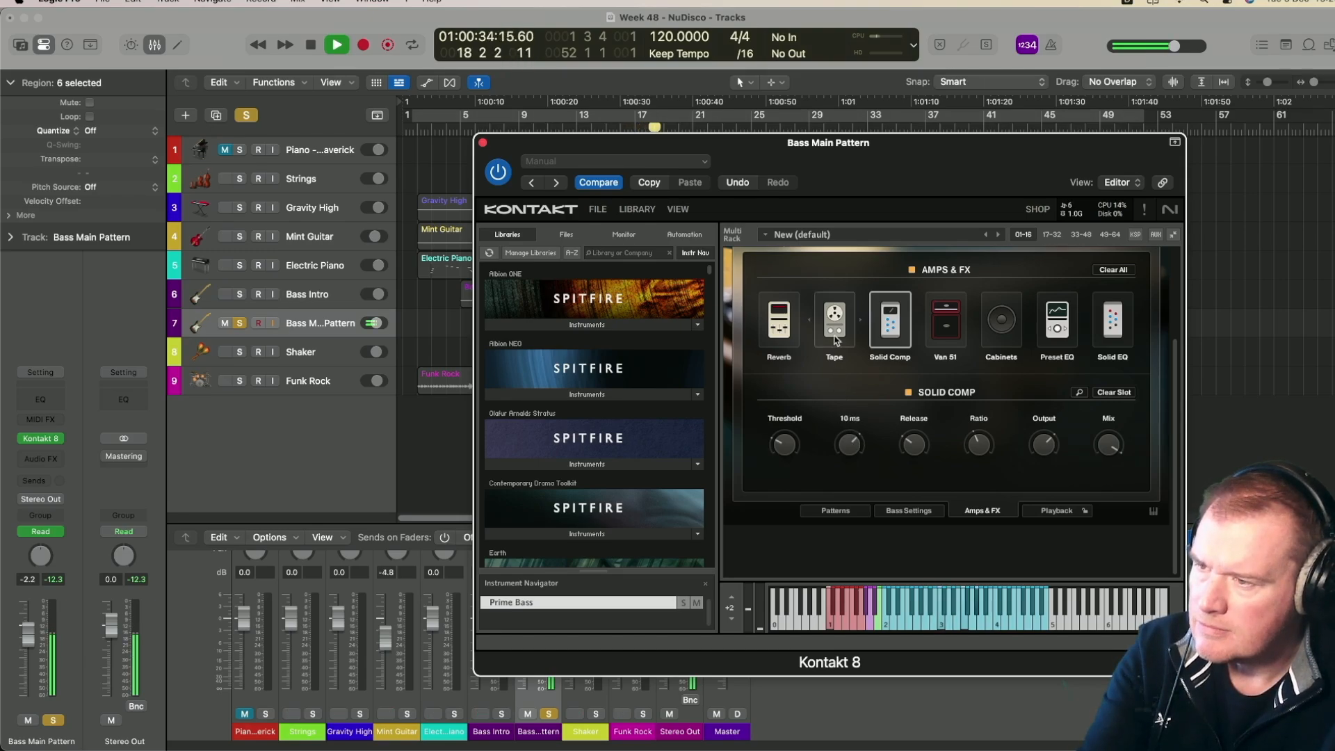
Set the bass's Reverb effect to a 2.0k ms decay time, about 18 % size and 51.5 ms pre-delay
click(777, 341)
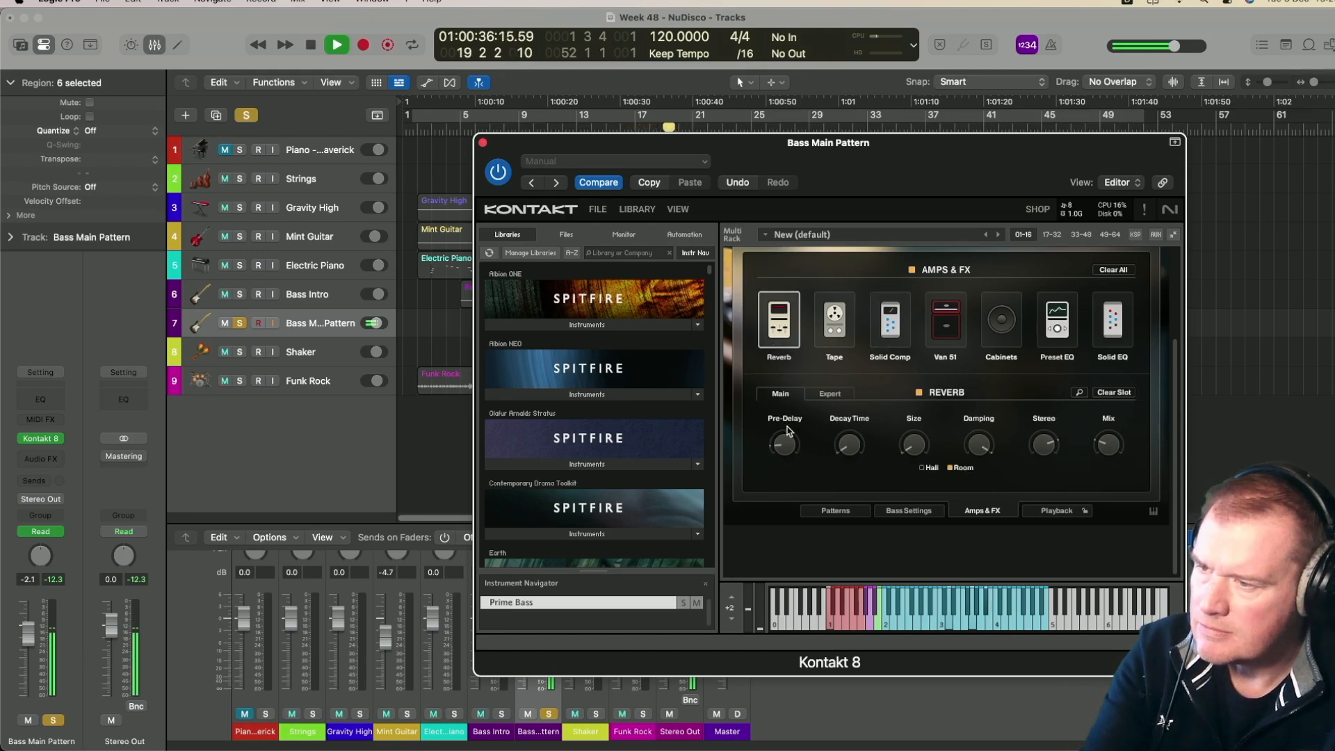
drag(843, 444, 834, 394)
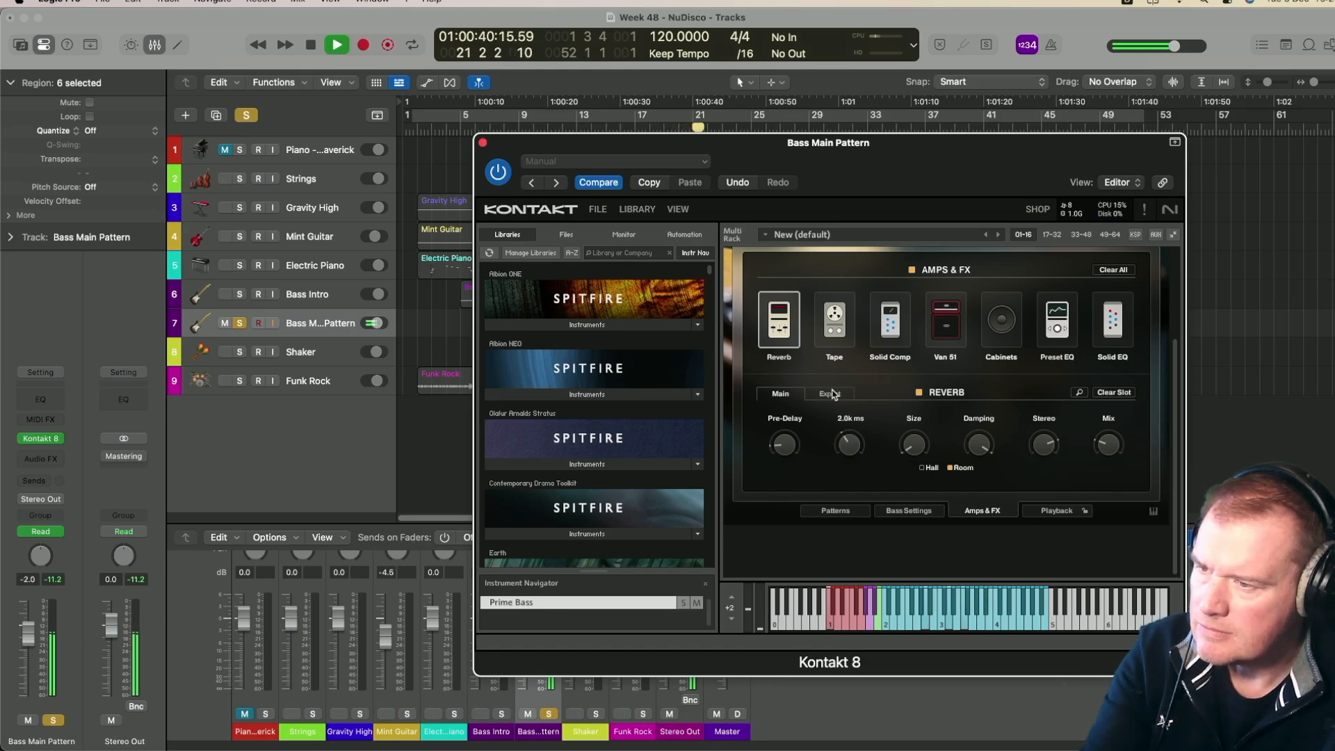
mouse_move(909, 448)
mouse_down()
mouse_move(902, 407)
mouse_move(905, 422)
mouse_up()
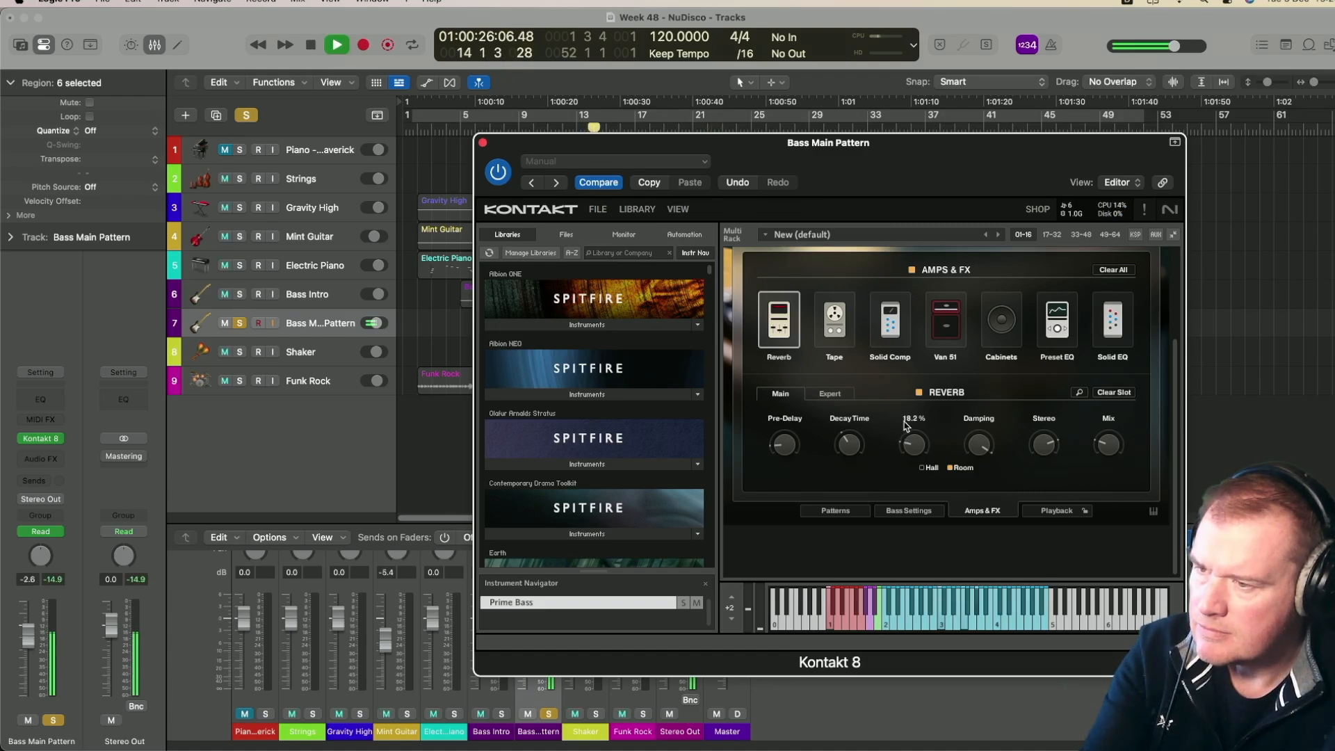
drag(912, 441, 786, 436)
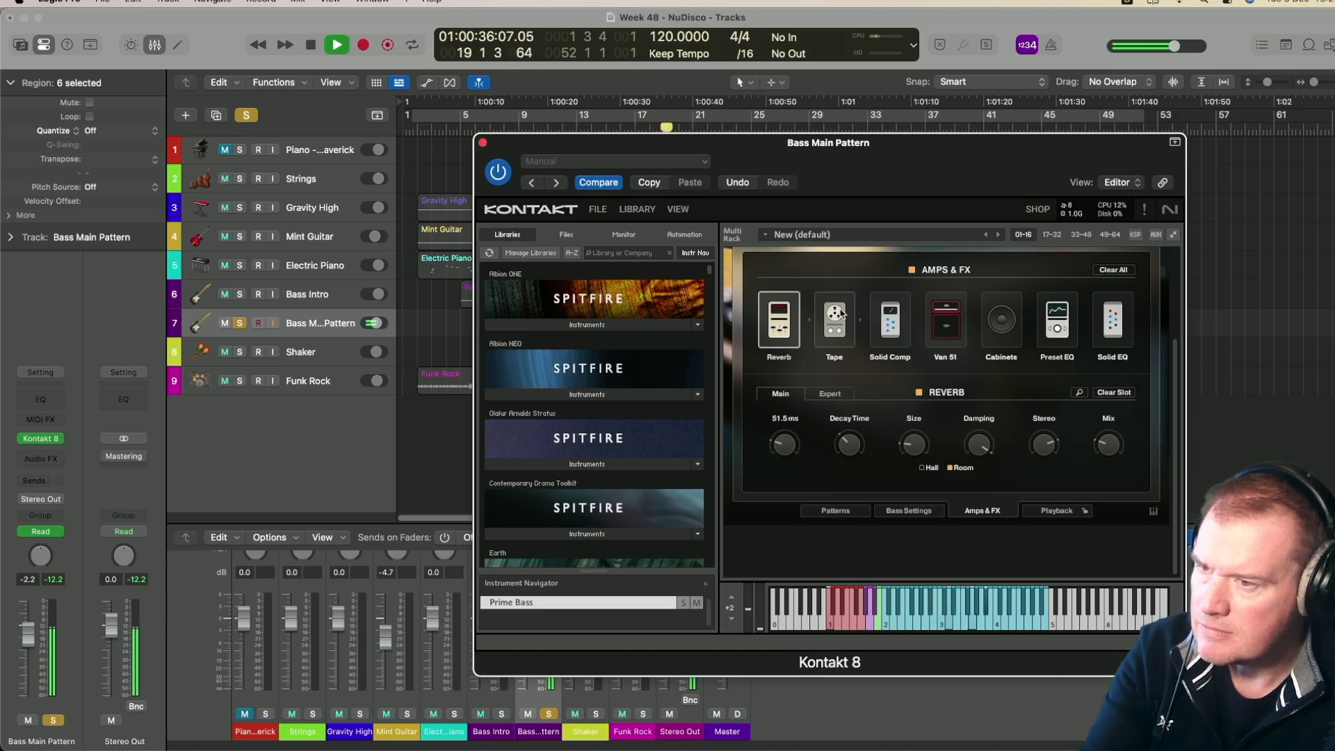
Switch the bass's Cabinets effect to the 3 Spiky cabinet and replay from about bar 14
click(1001, 319)
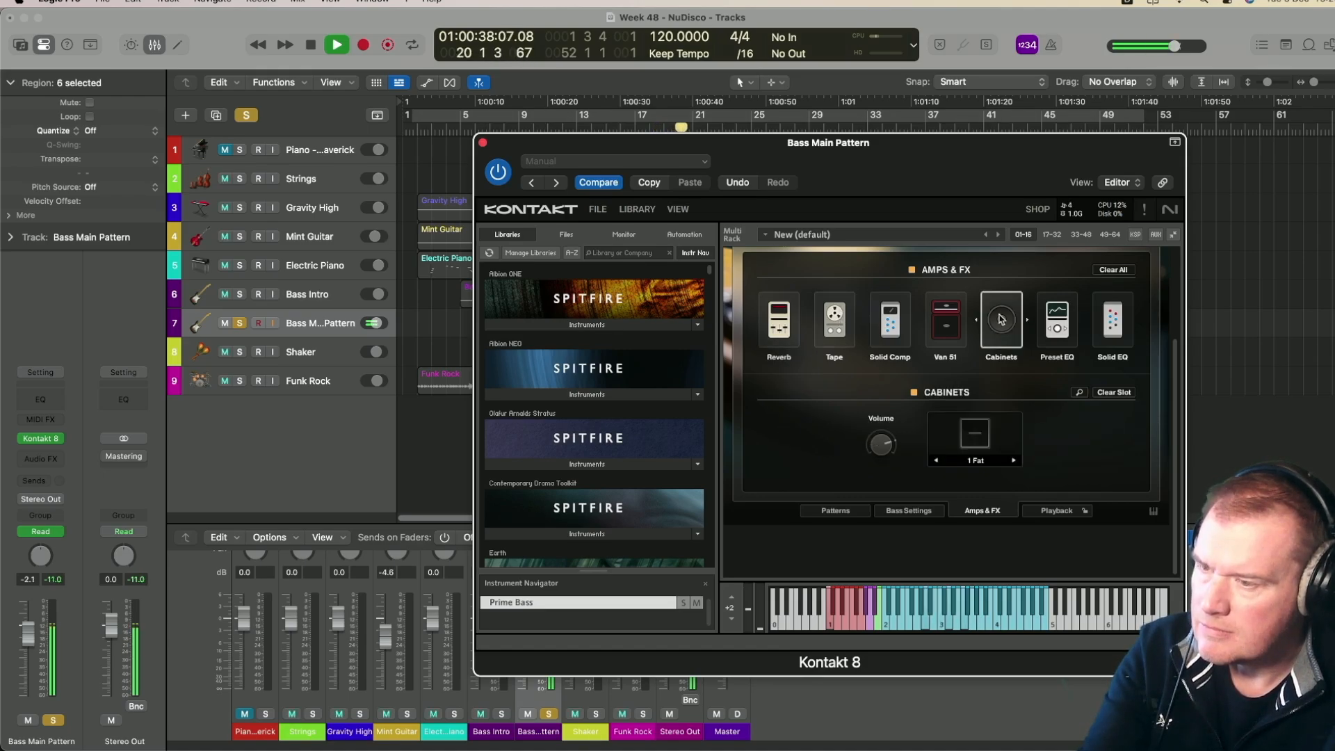
click(1015, 461)
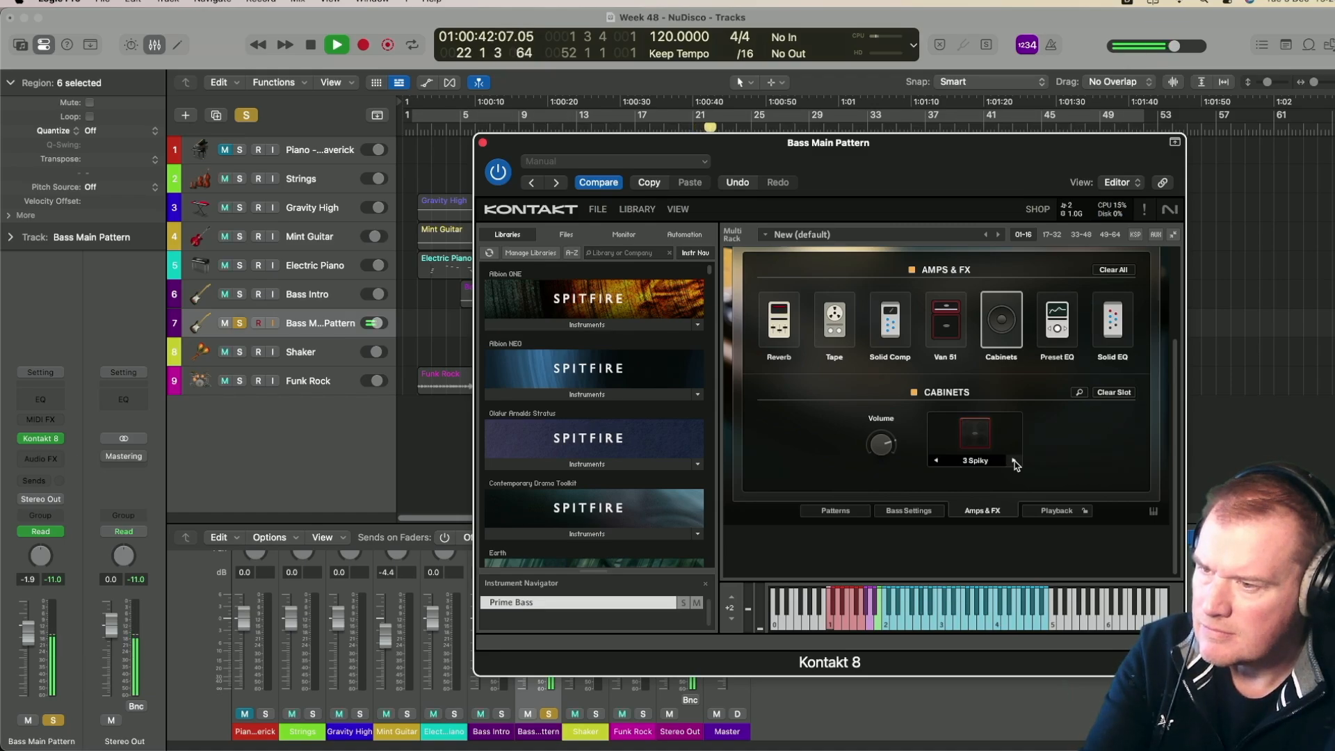
key(space)
key(space)
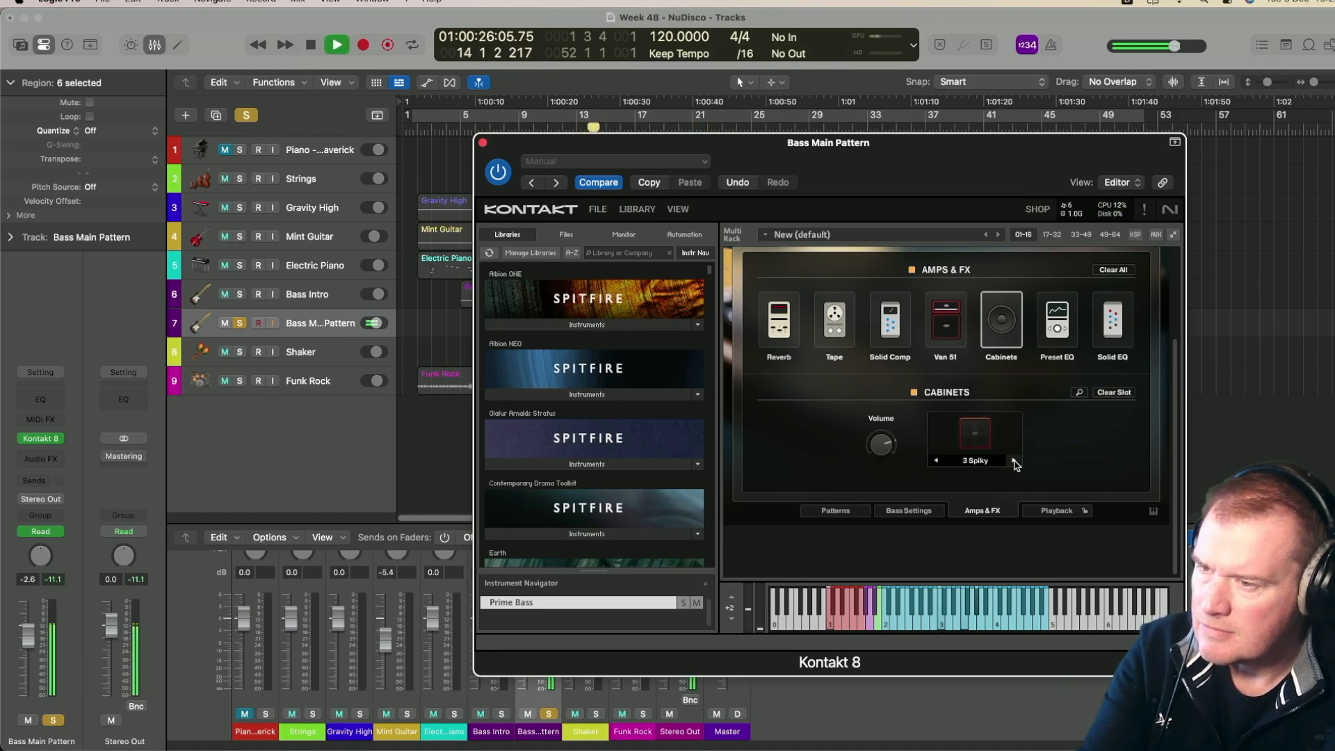
Audition the other cabinet models one by one, past 5 Warm, 6 High Mids and 13 Large (Guitar), and around again to 3 Spiky
click(1015, 461)
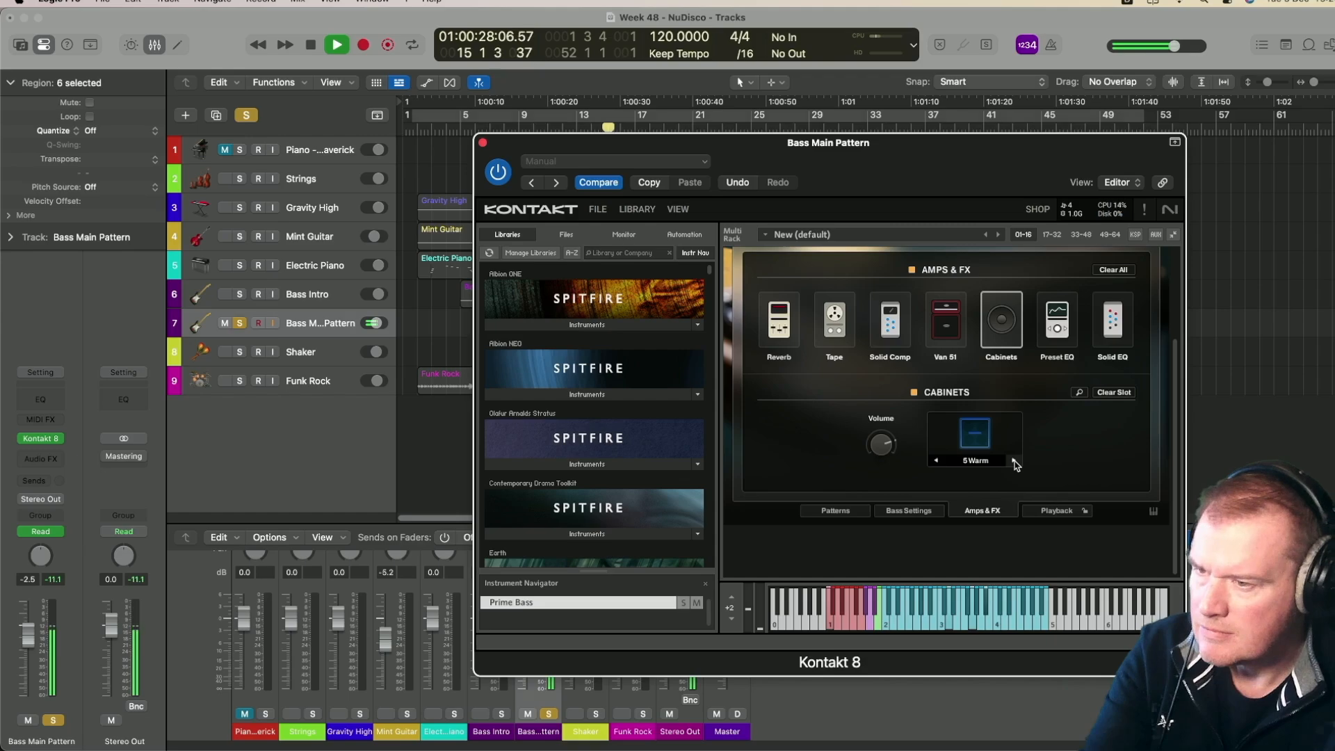
click(1015, 462)
click(1015, 461)
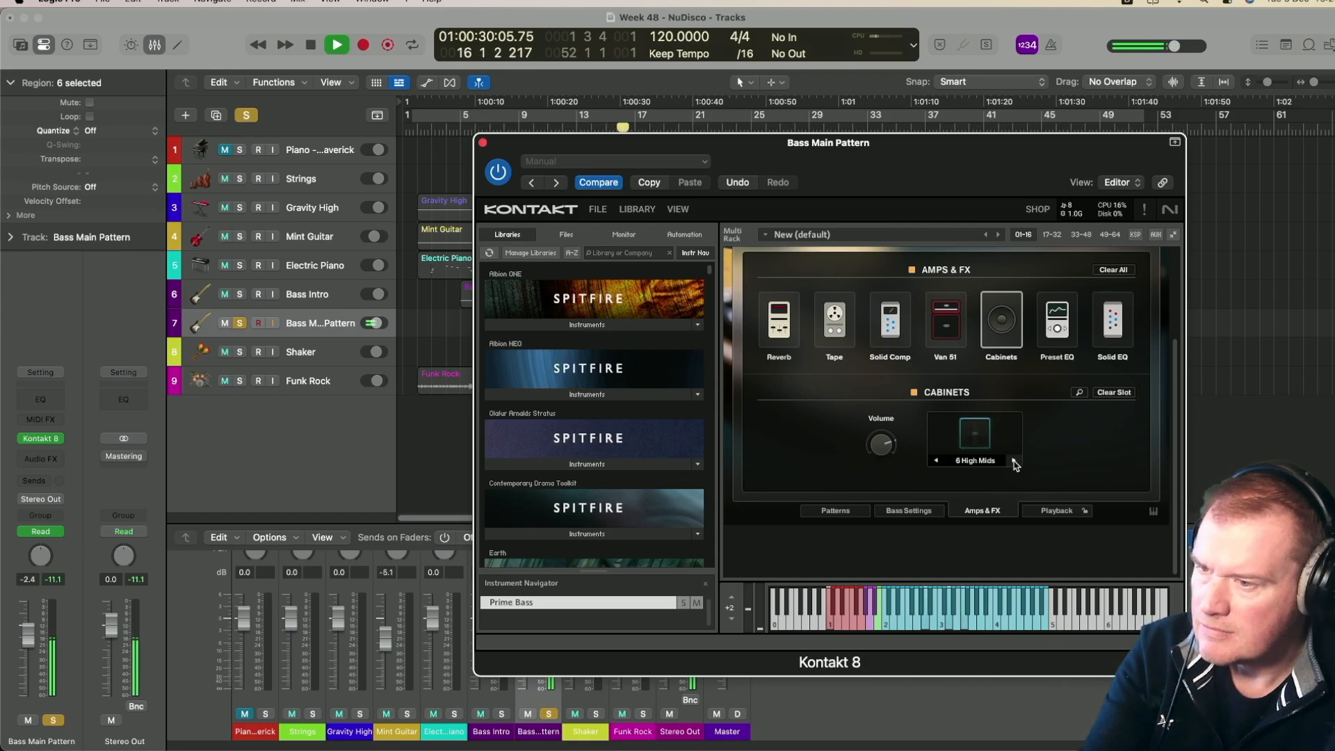
click(1015, 461)
click(1015, 462)
click(1014, 462)
click(1015, 462)
click(1015, 461)
click(1015, 461)
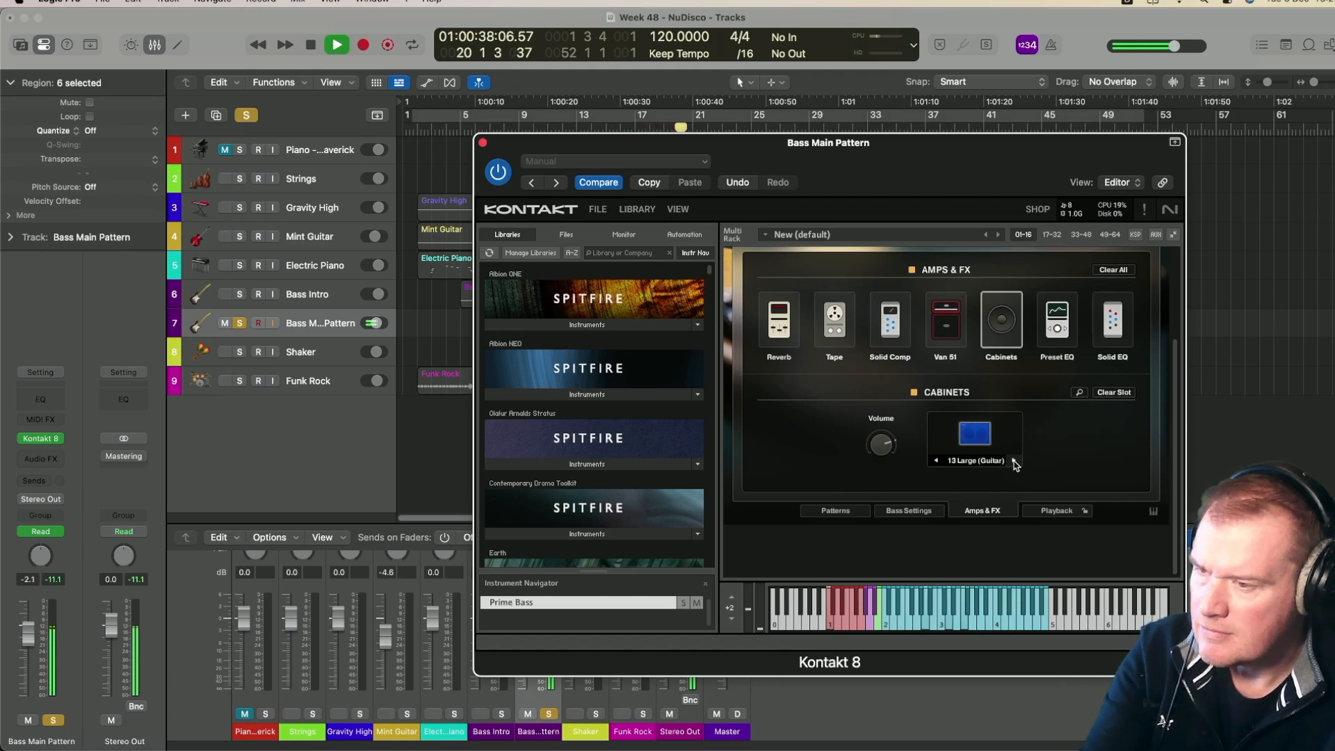
click(1015, 462)
click(1015, 462)
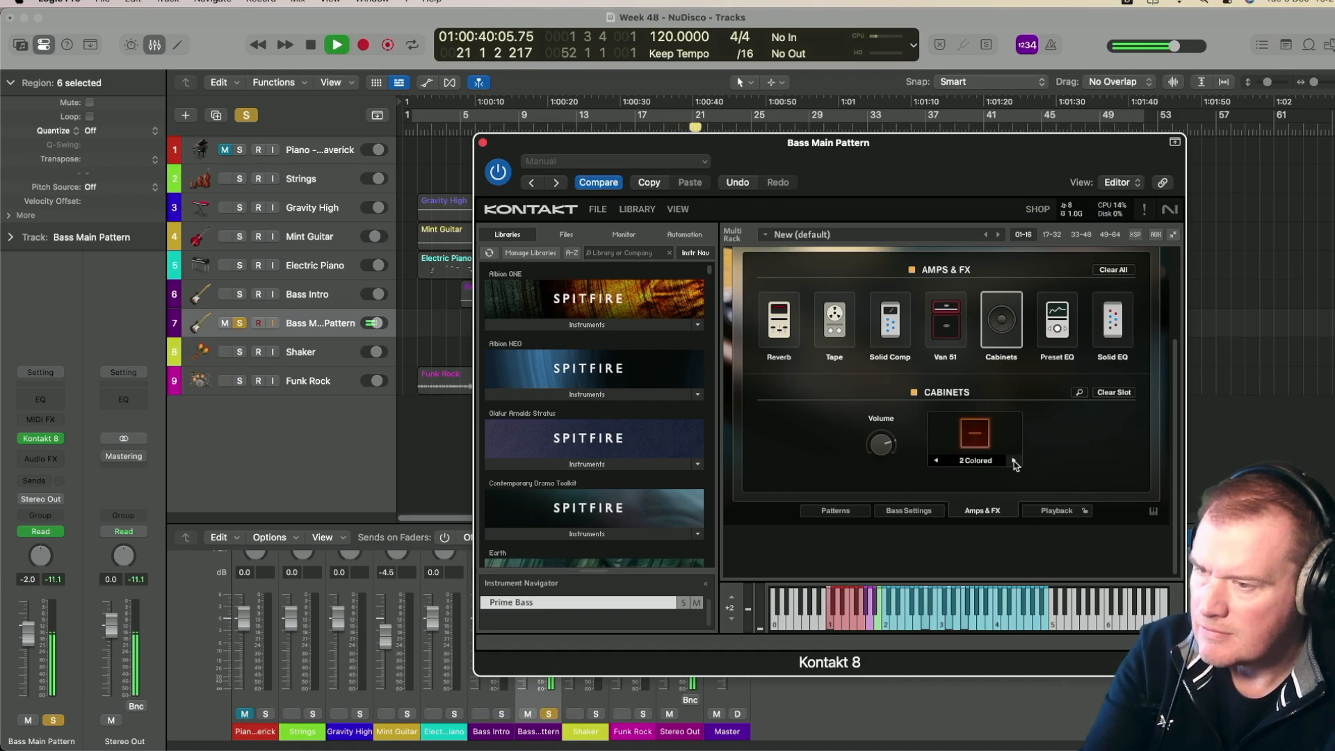
click(1015, 461)
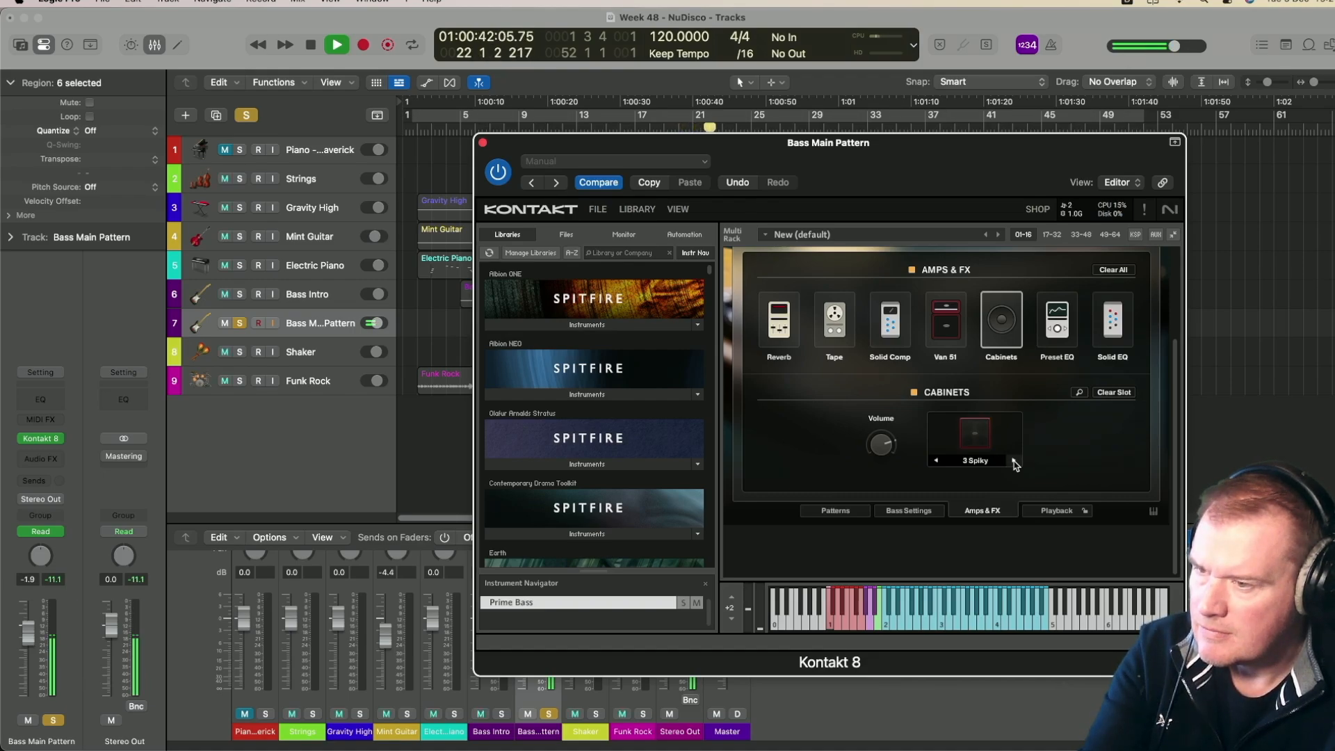
Replay the soloed bass from about bar 14 and set its cabinet to 5 Warm
key(space)
key(space)
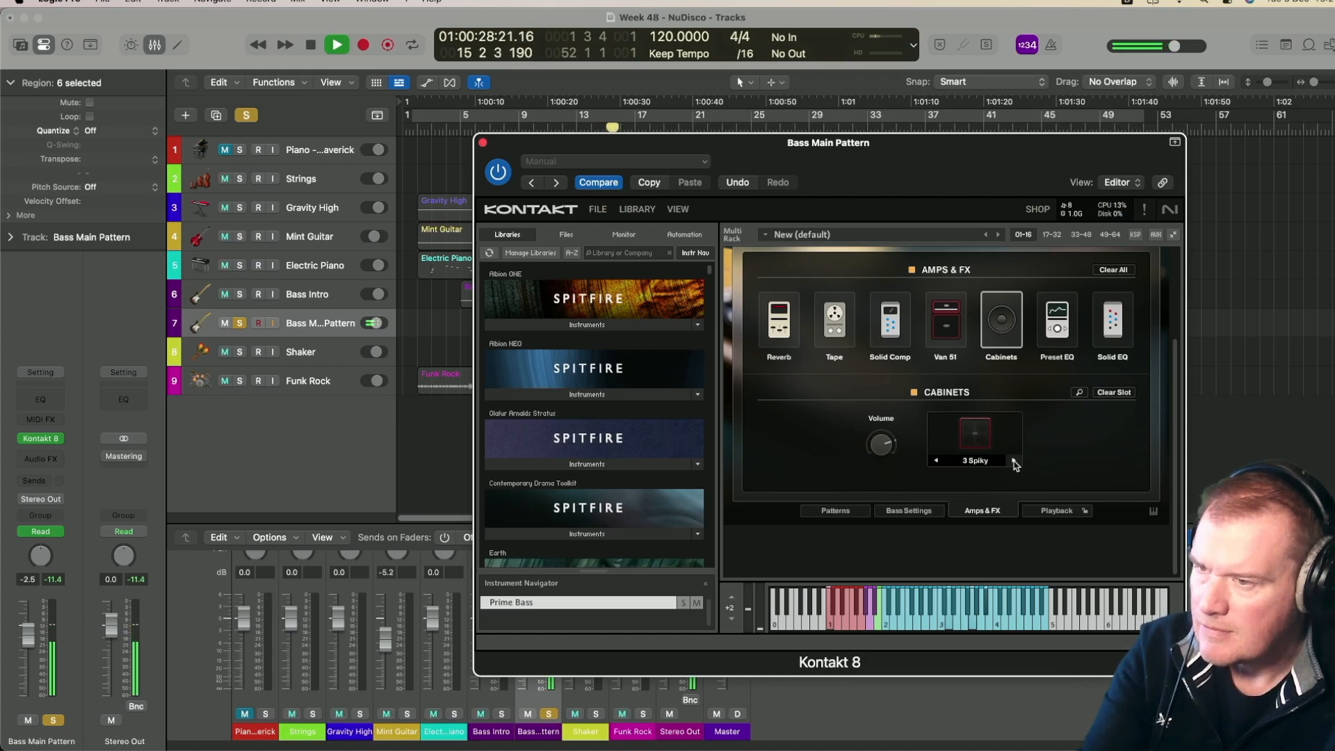
click(1014, 461)
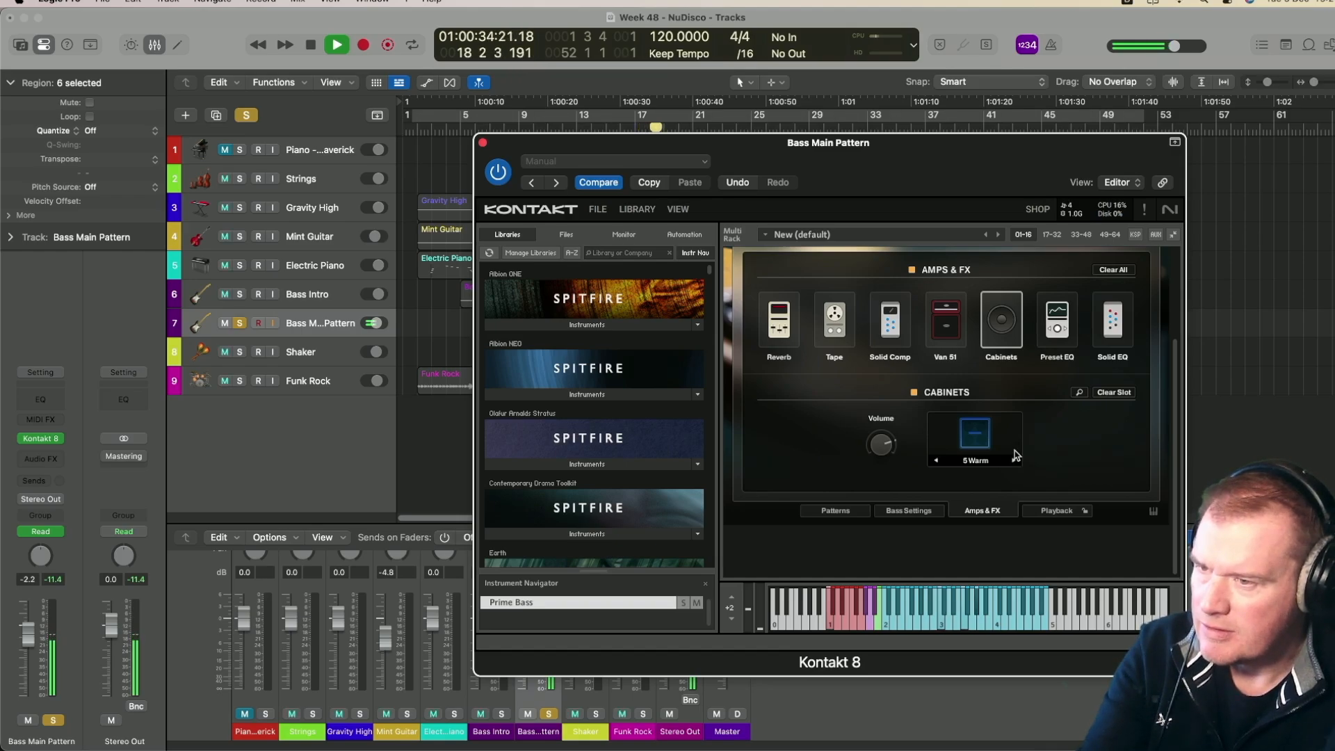
Audition the bass's Preset EQ curves, settle on Mid Boost B, and bring up the Solid EQ settings
click(1057, 315)
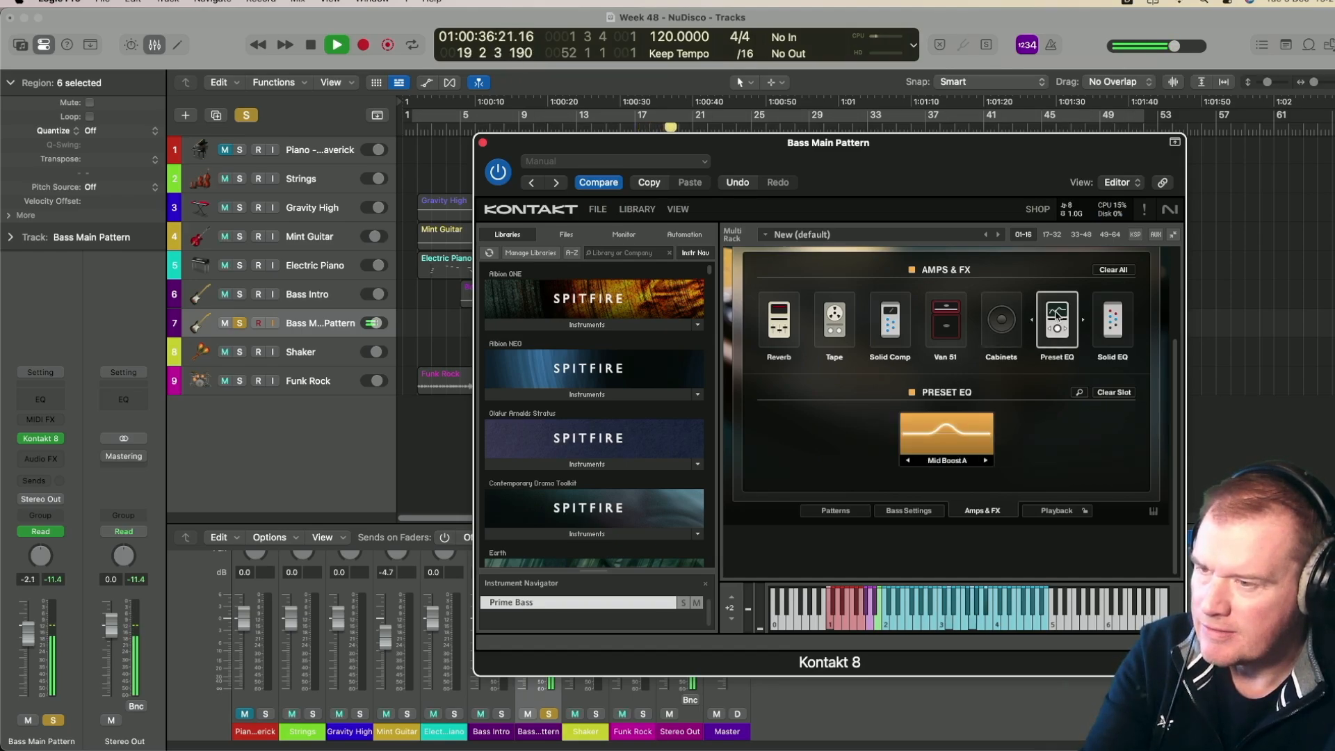
click(987, 460)
click(987, 460)
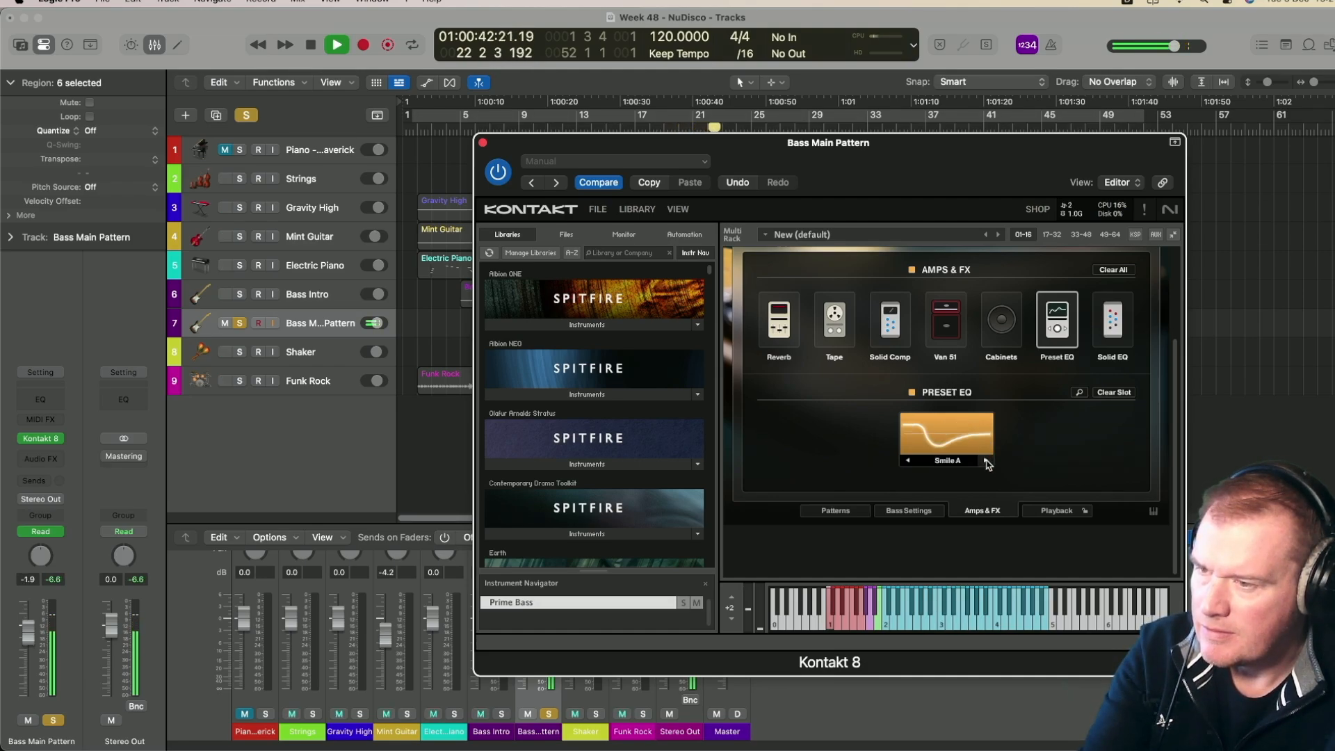
click(986, 460)
key(space)
click(987, 460)
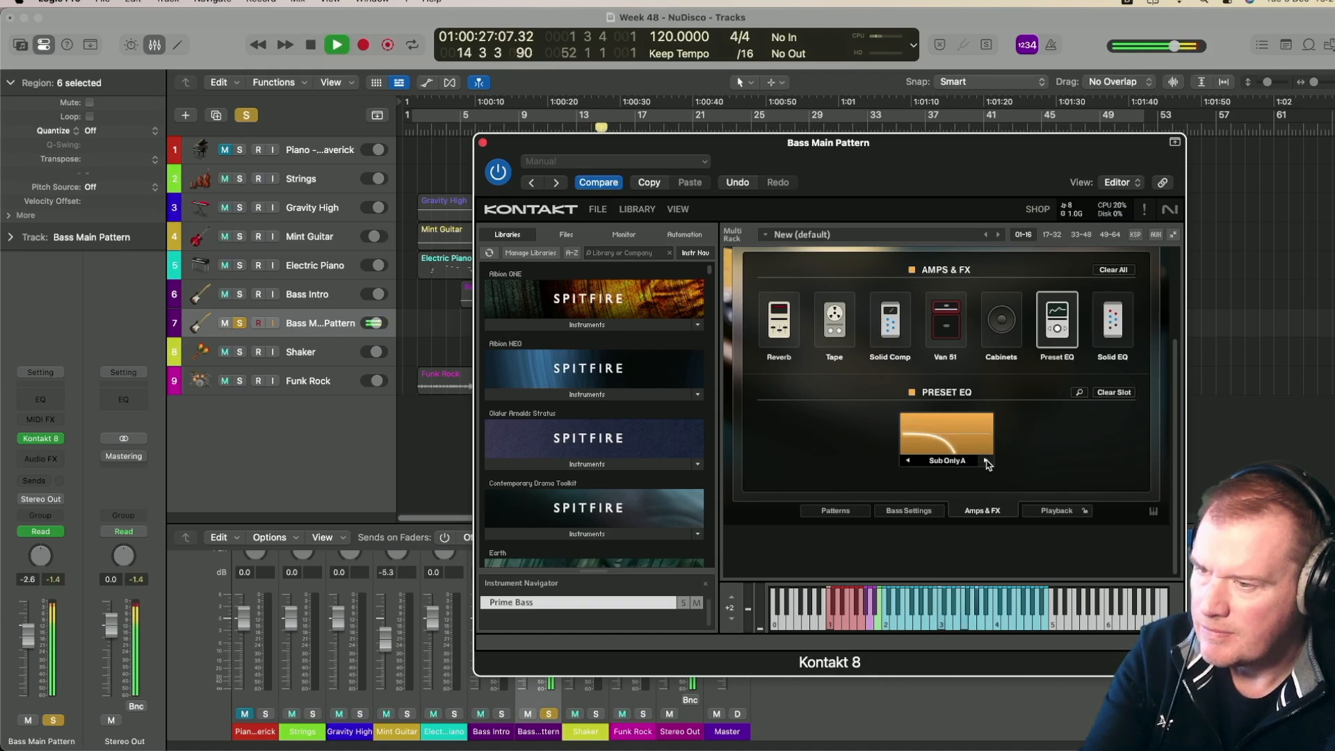
click(986, 460)
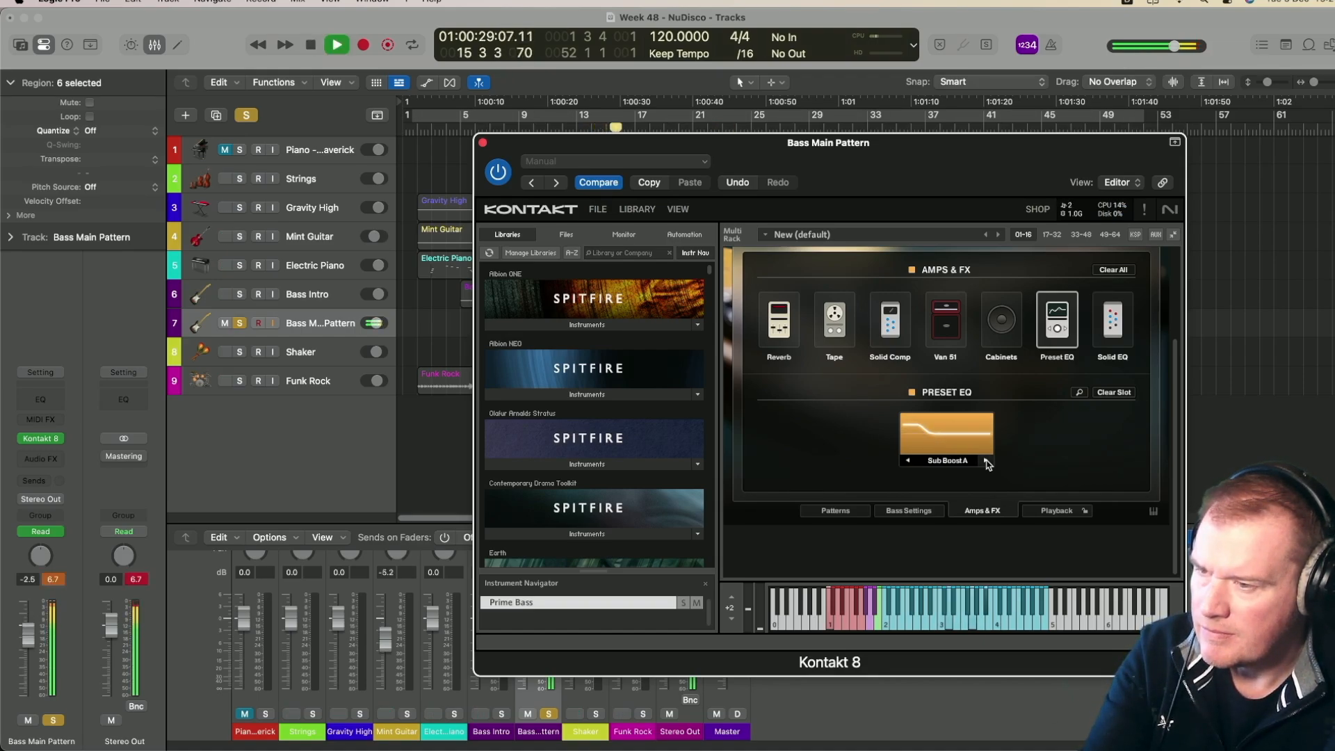
click(987, 460)
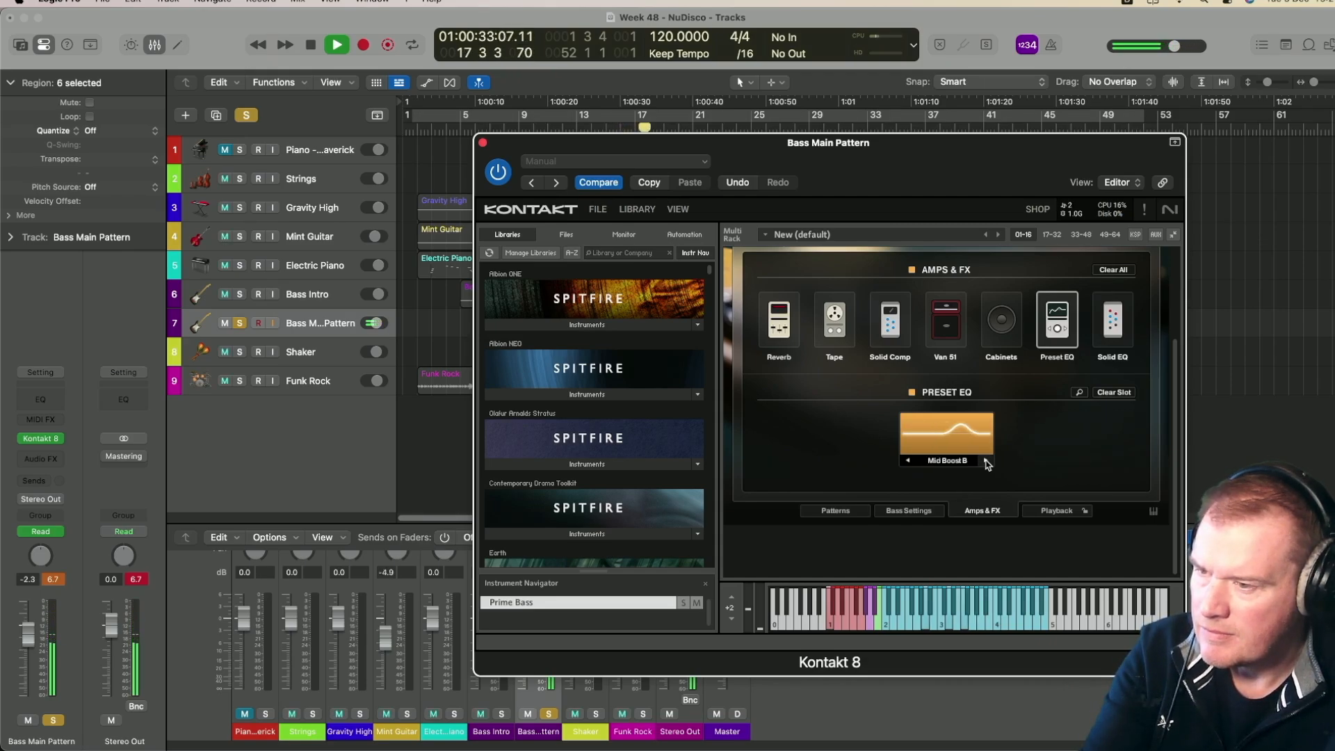
click(1106, 310)
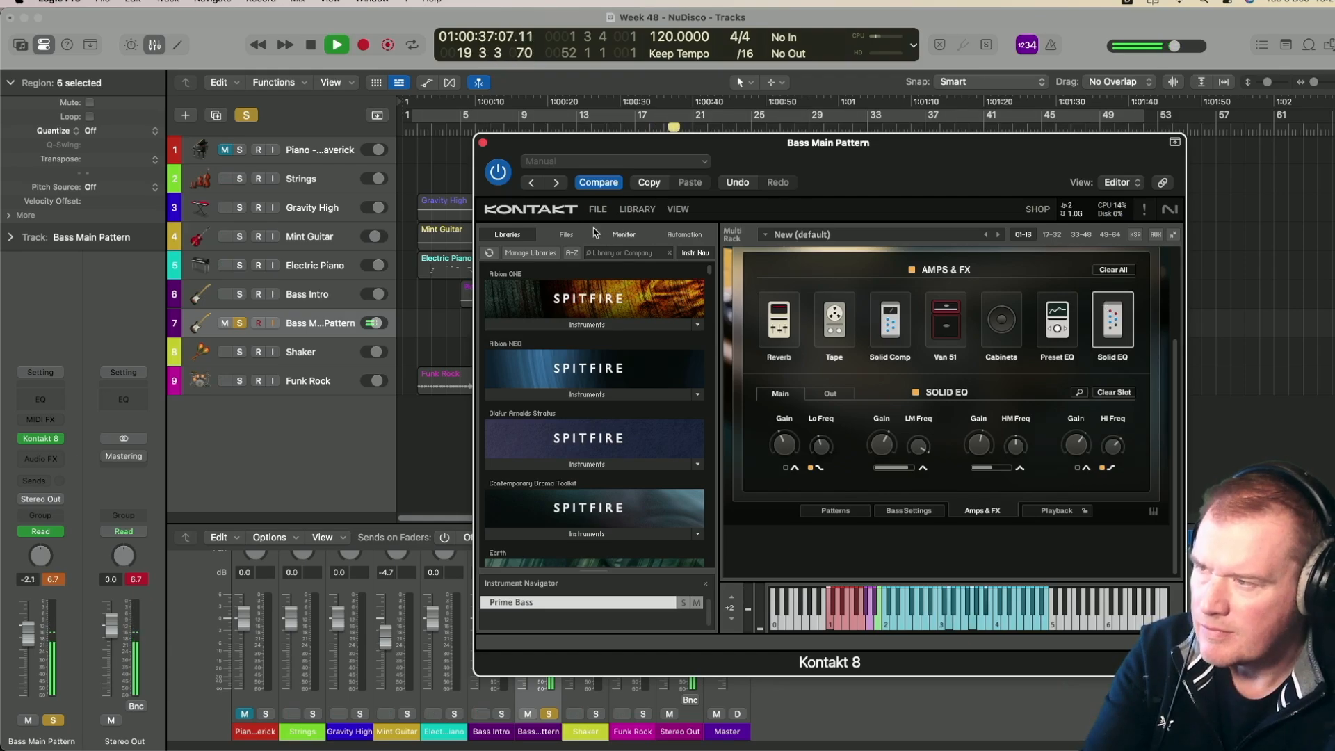
Close the Bass Main Pattern instrument, turn off the track's solo and play the full mix
click(483, 144)
key(space)
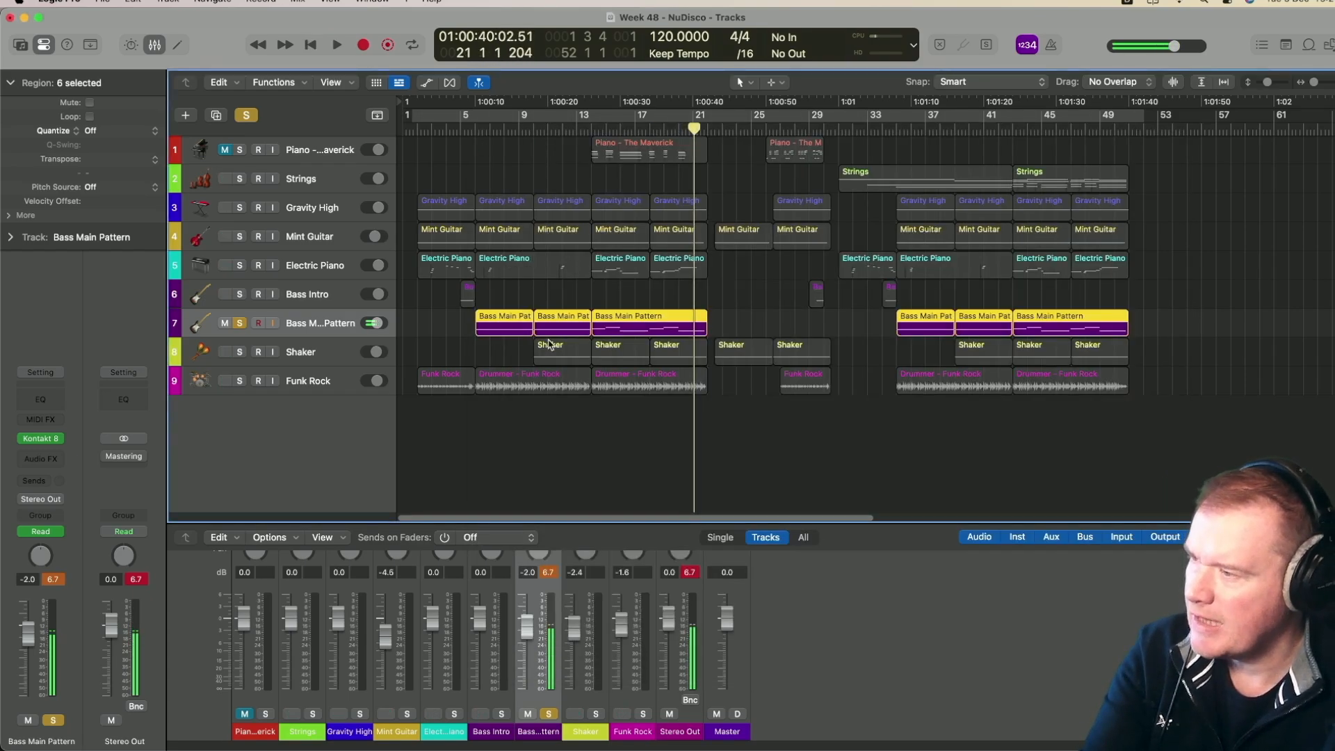
click(240, 324)
key(space)
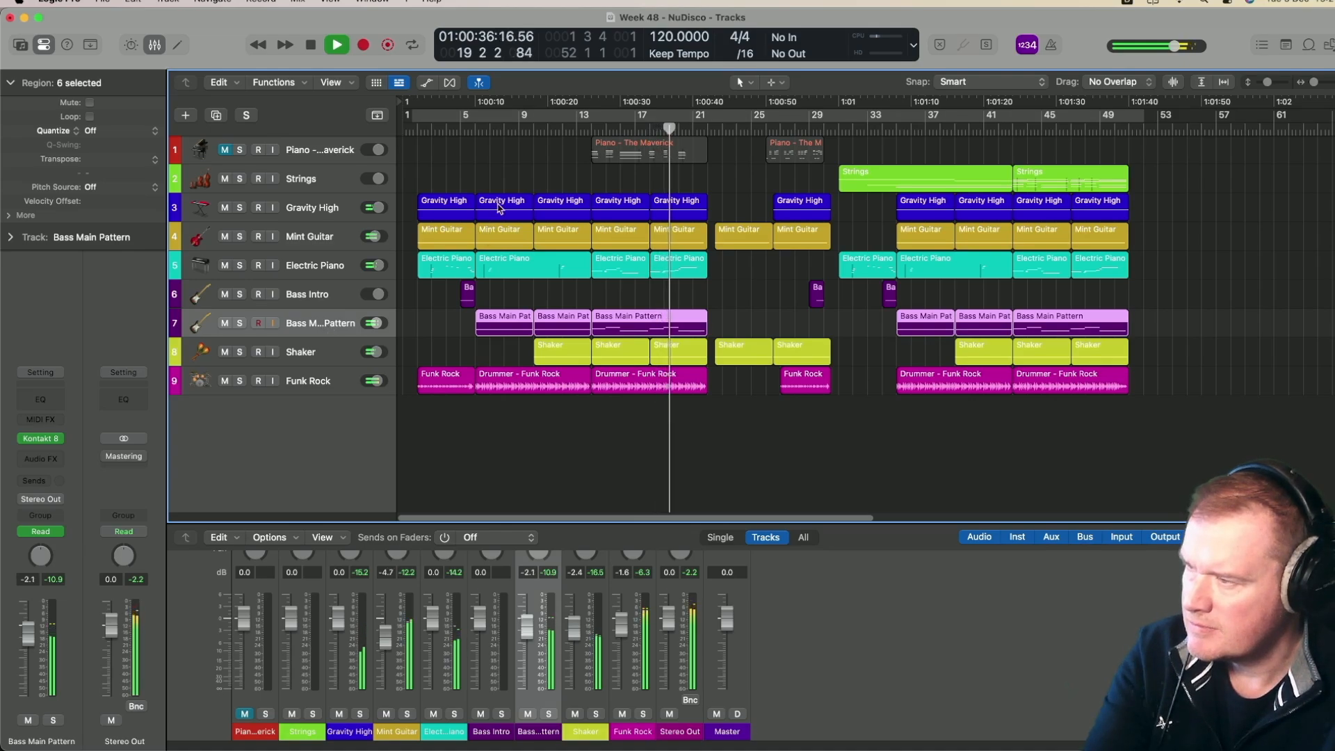
Open the Bass Intro track's Prime Bass, look over its Bass Settings and bring up its Amps & FX
click(340, 302)
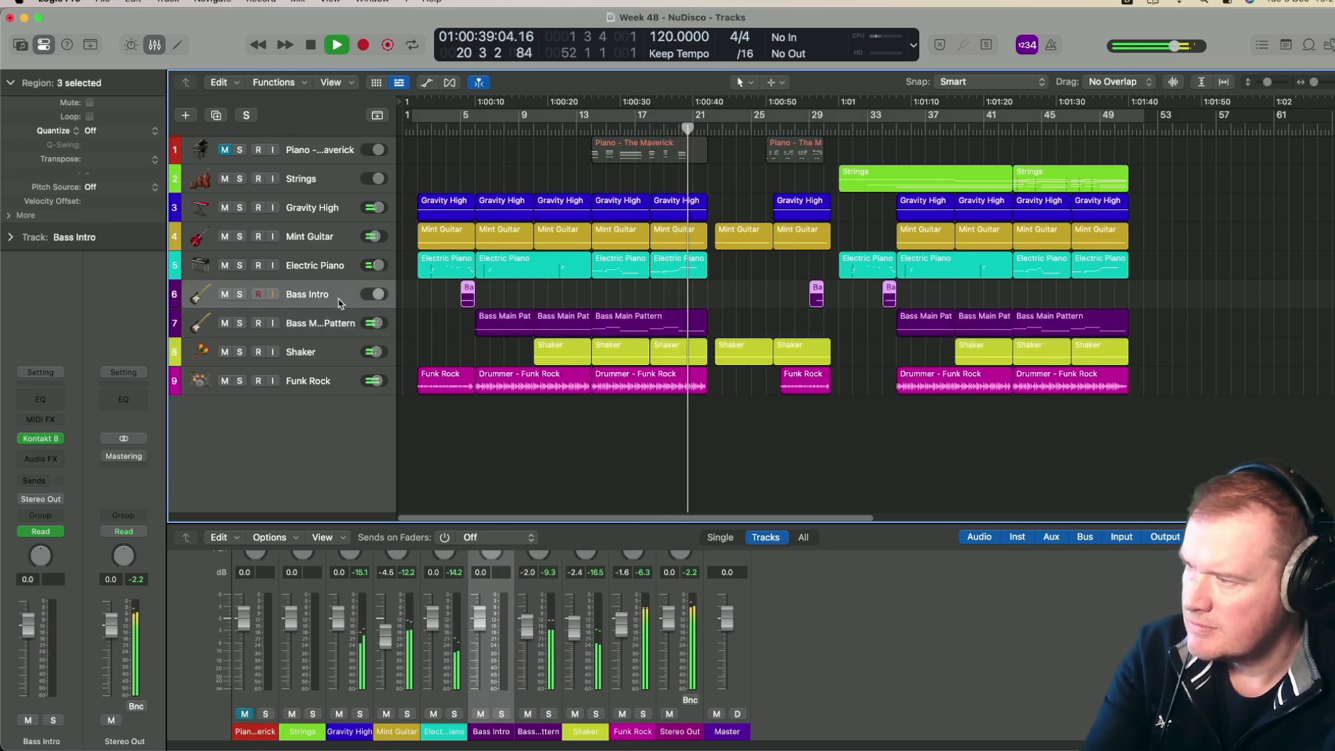
key(space)
click(43, 440)
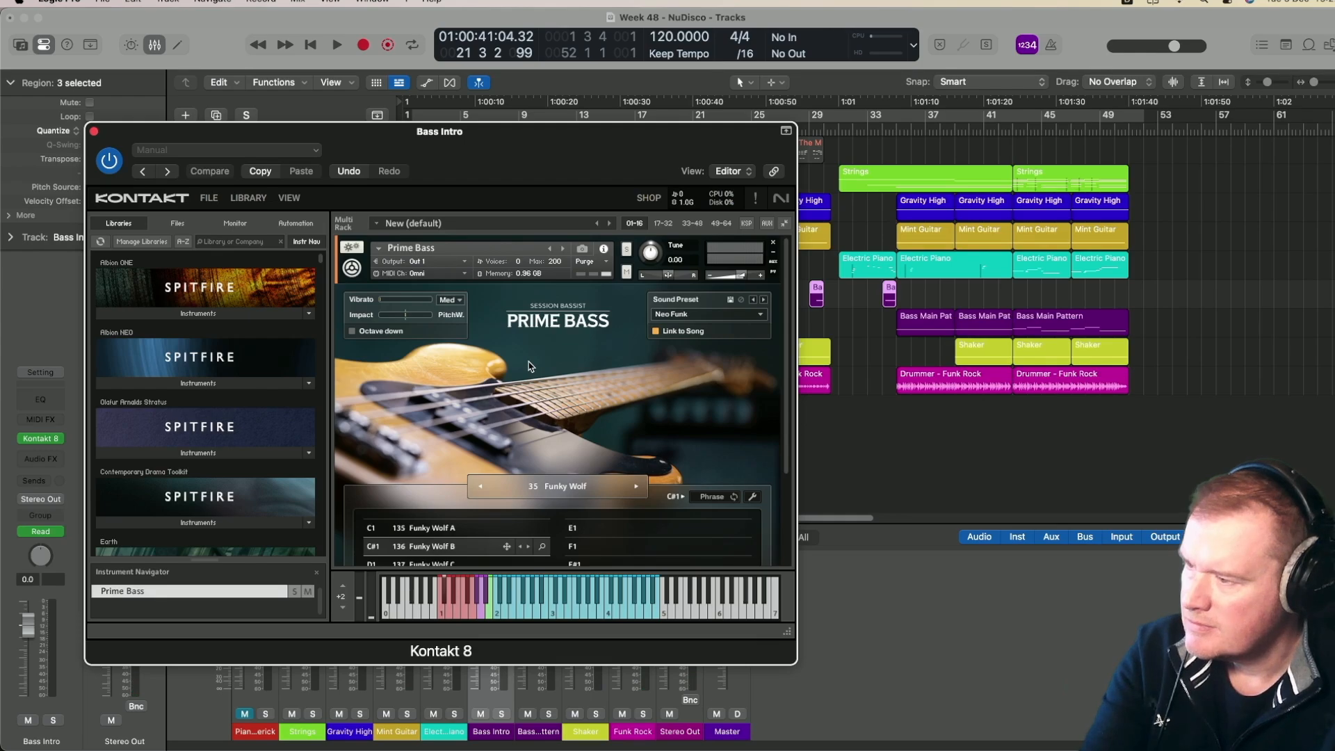
scroll(528, 366, down, 5)
click(526, 500)
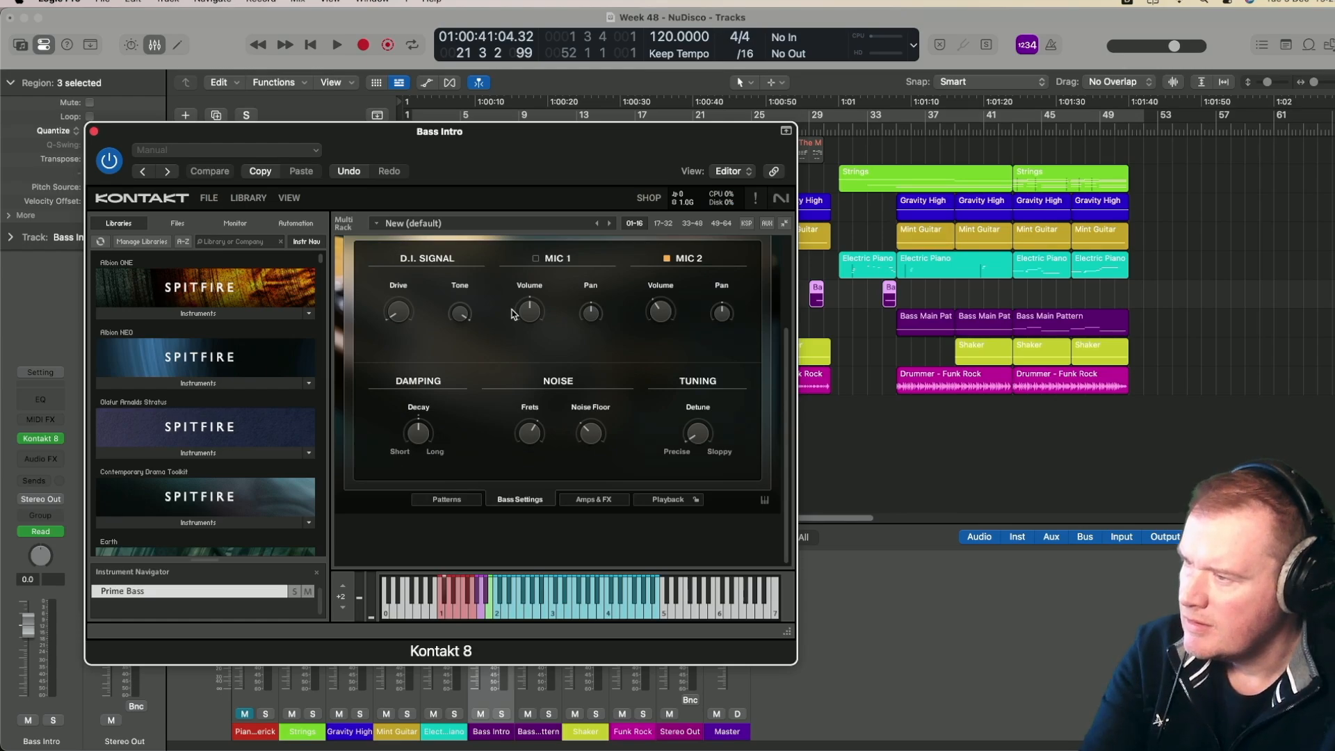
click(591, 500)
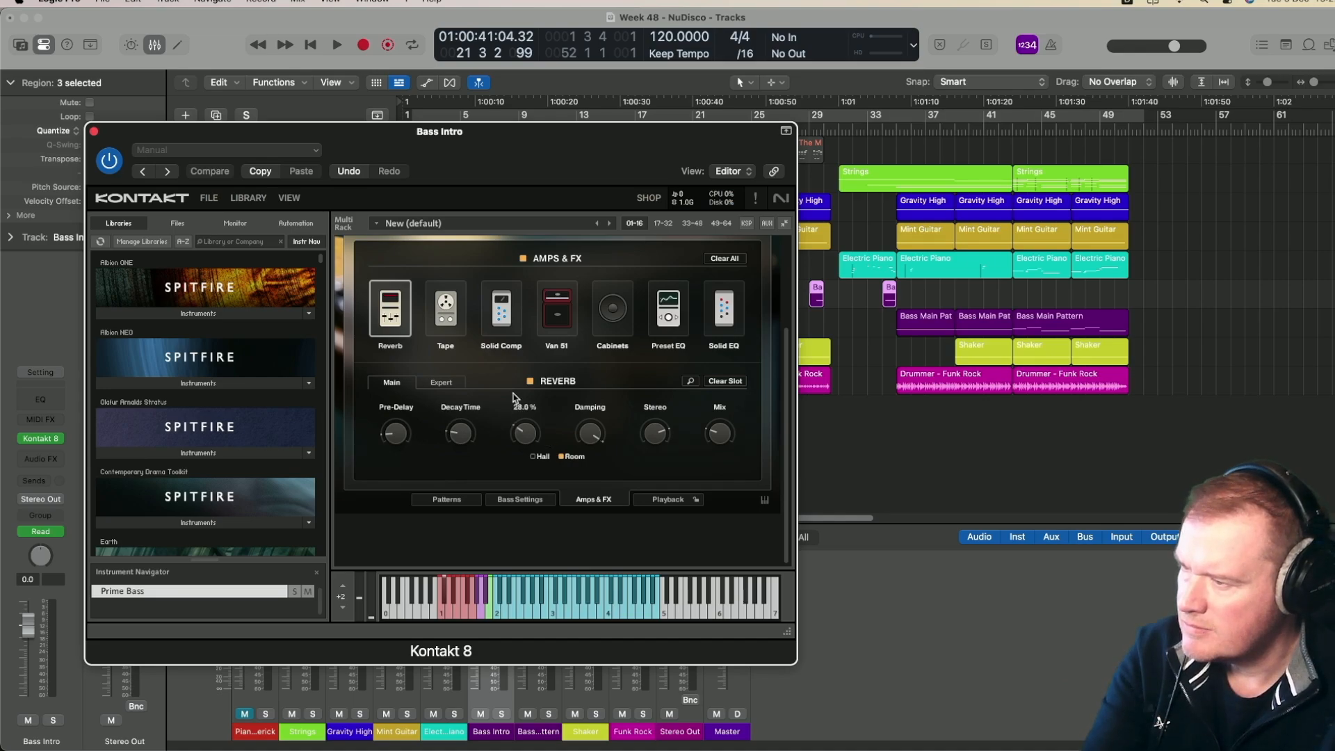
Move the instrument window clear of the timeline, play from about bar 4, and put the window back over the arrangement
drag(393, 144, 563, 303)
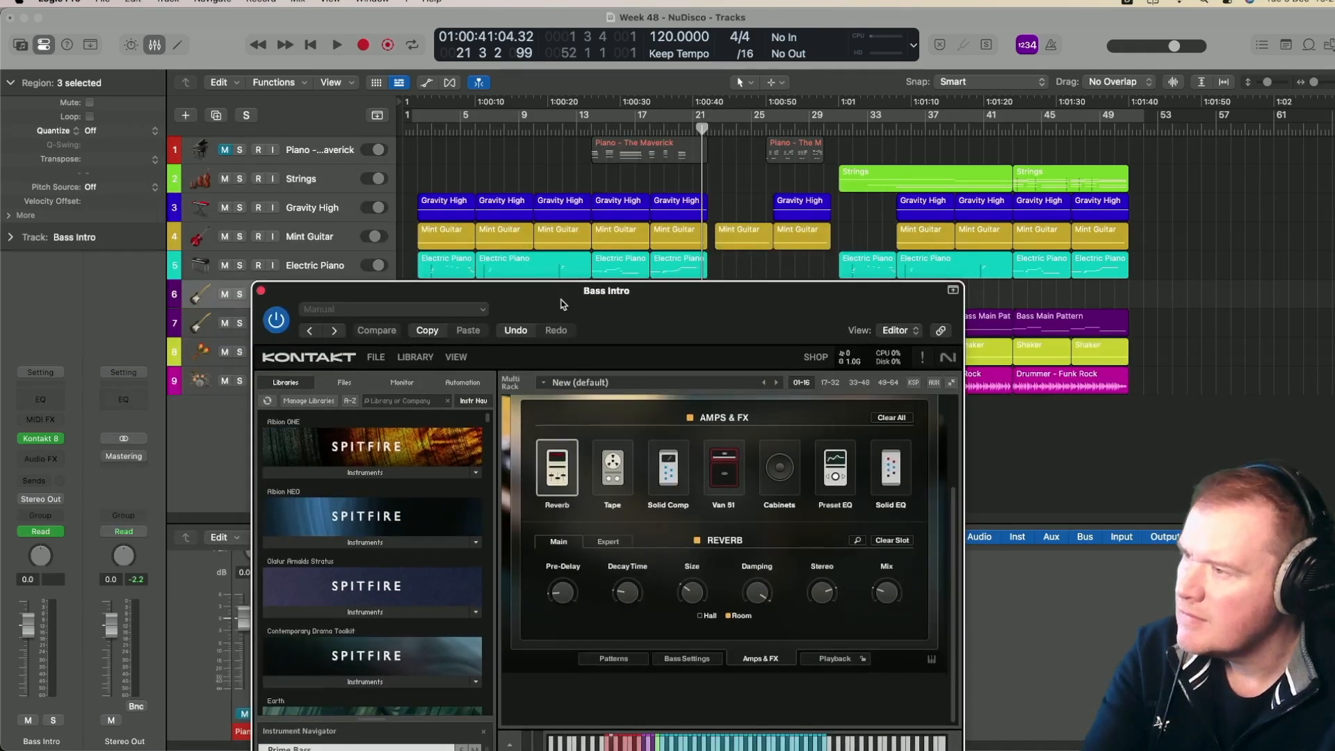
click(469, 129)
key(space)
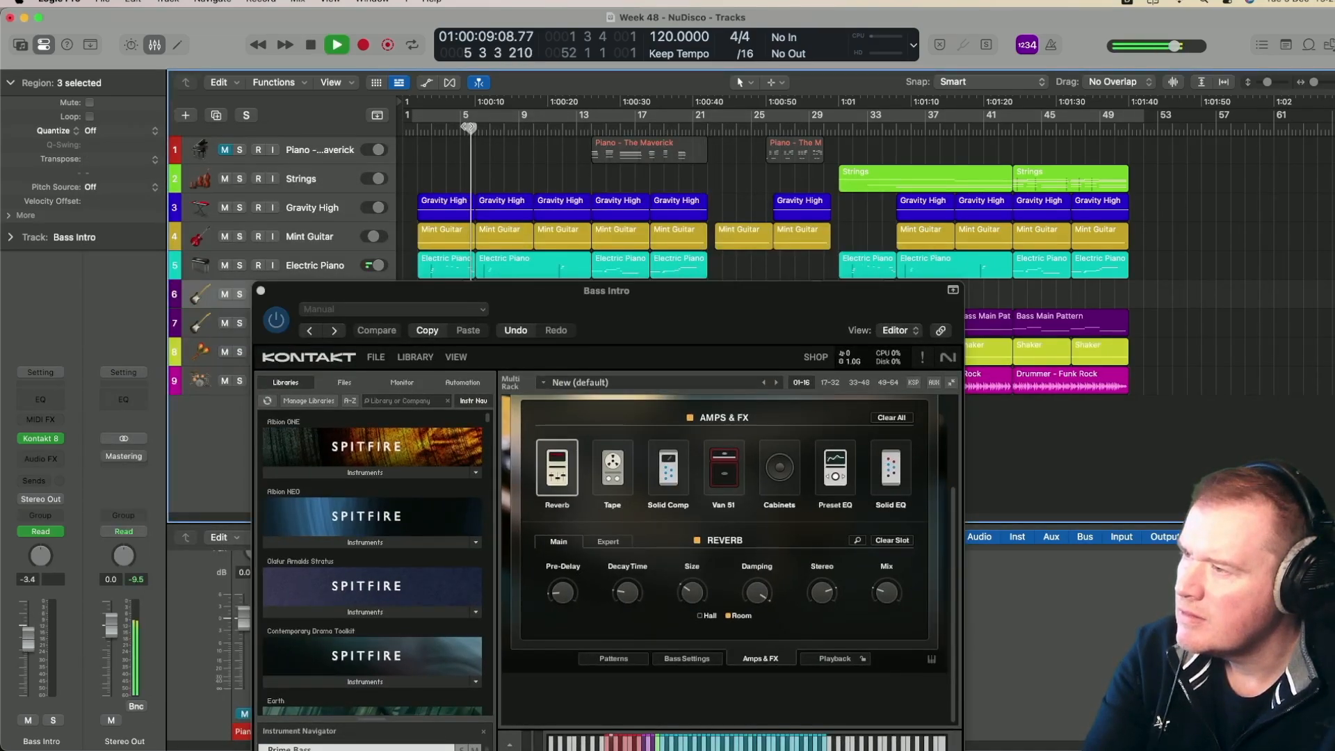
drag(563, 291, 601, 385)
click(448, 130)
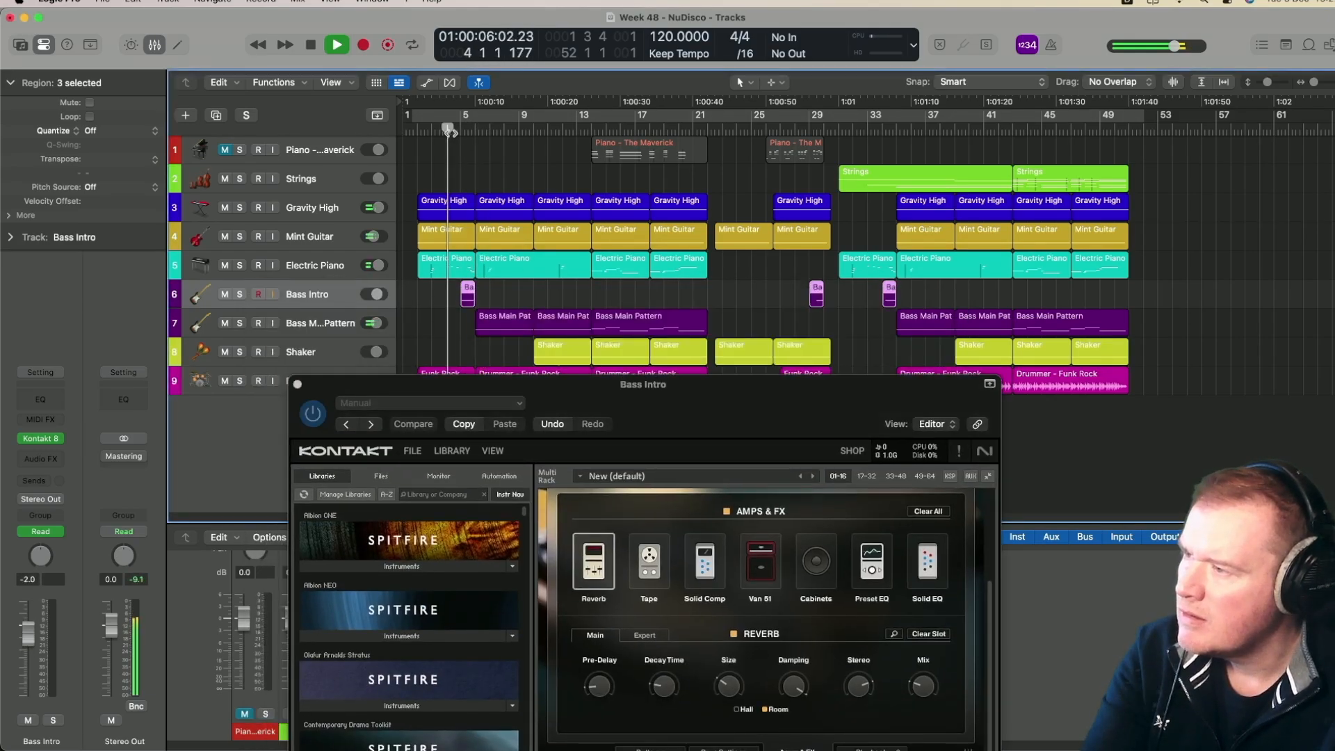
drag(544, 386, 447, 152)
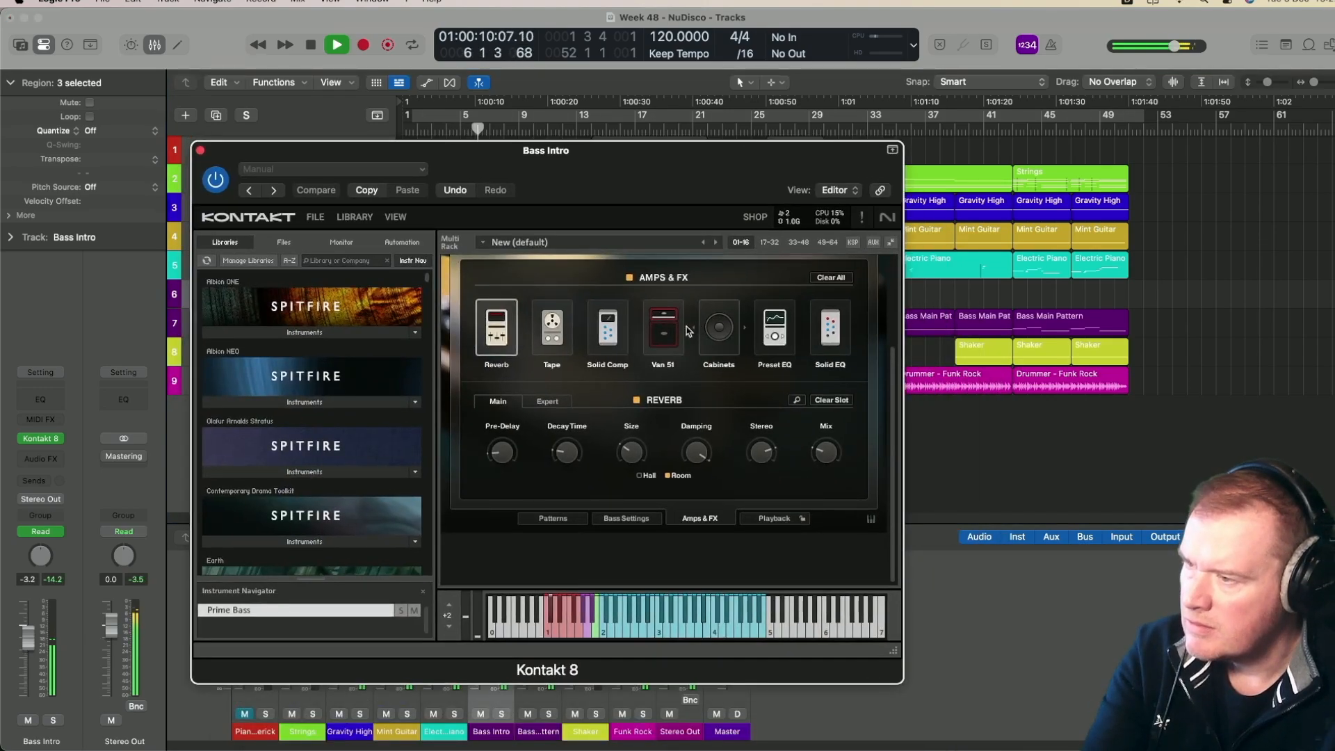
Change the Bass Intro's cabinet model and set its Preset EQ to Mid Boost B during playback
click(707, 331)
click(730, 468)
click(770, 326)
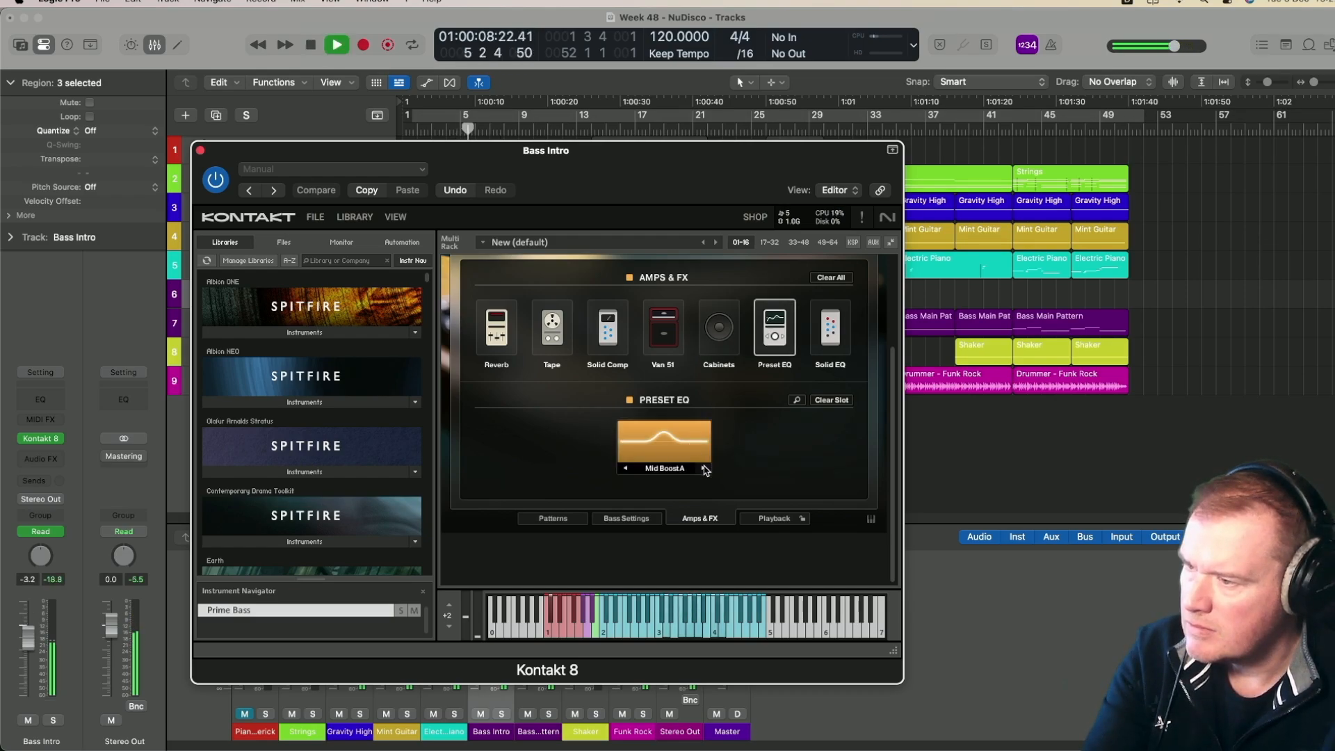
key(space)
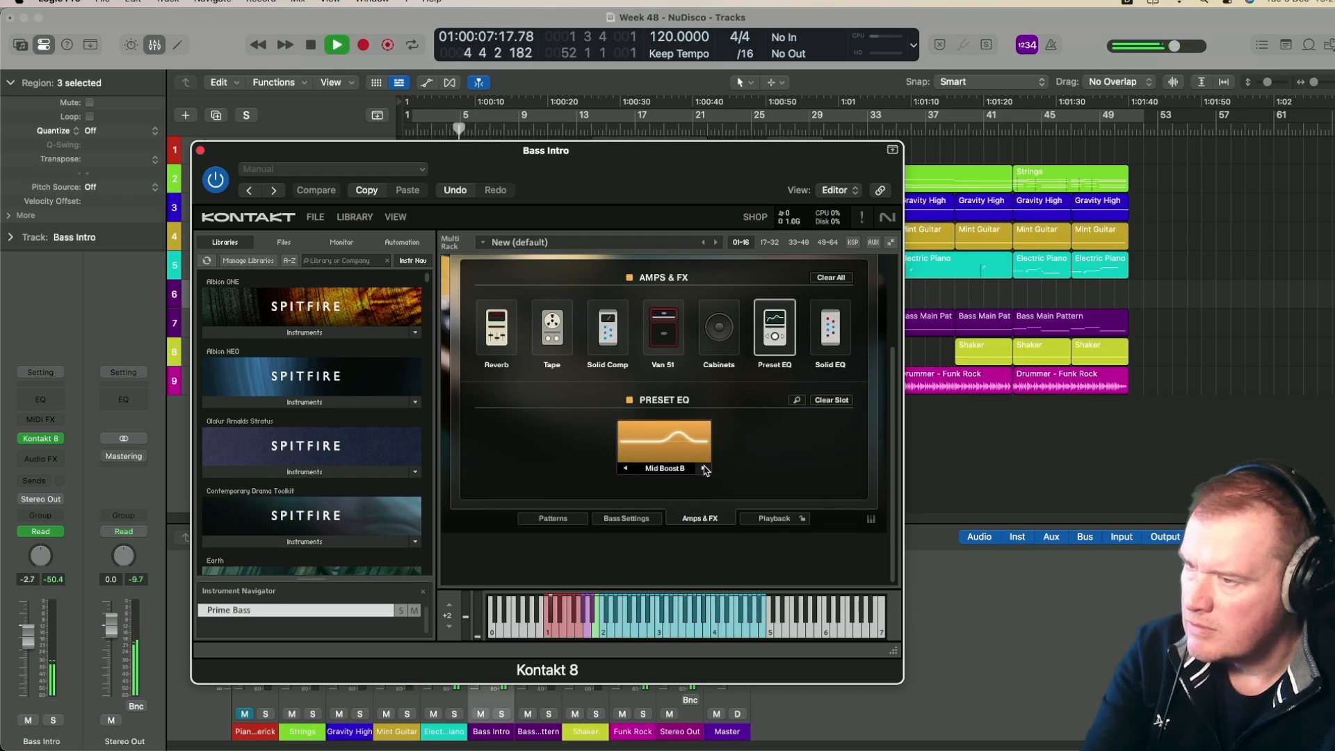
Review the Bass Intro's Solid Comp, Tape and Reverb settings during playback, and close its instrument window
click(593, 329)
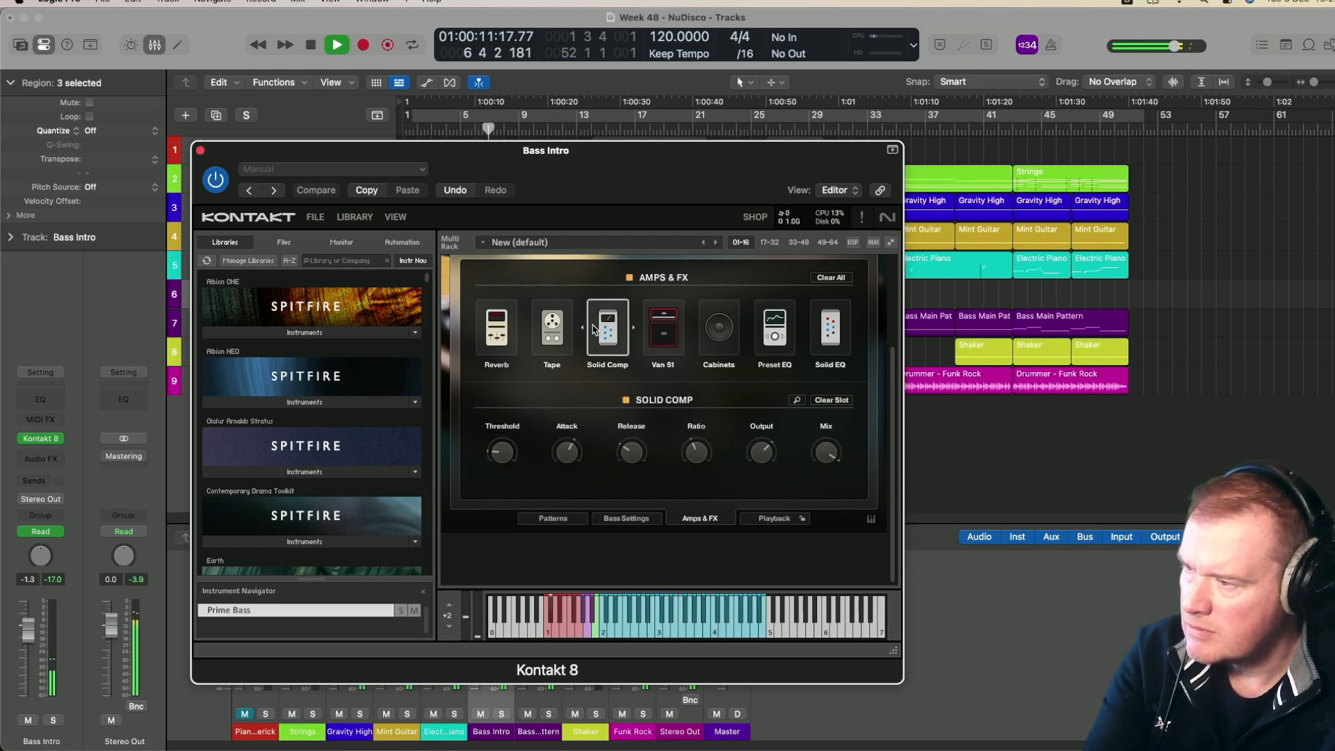
click(554, 335)
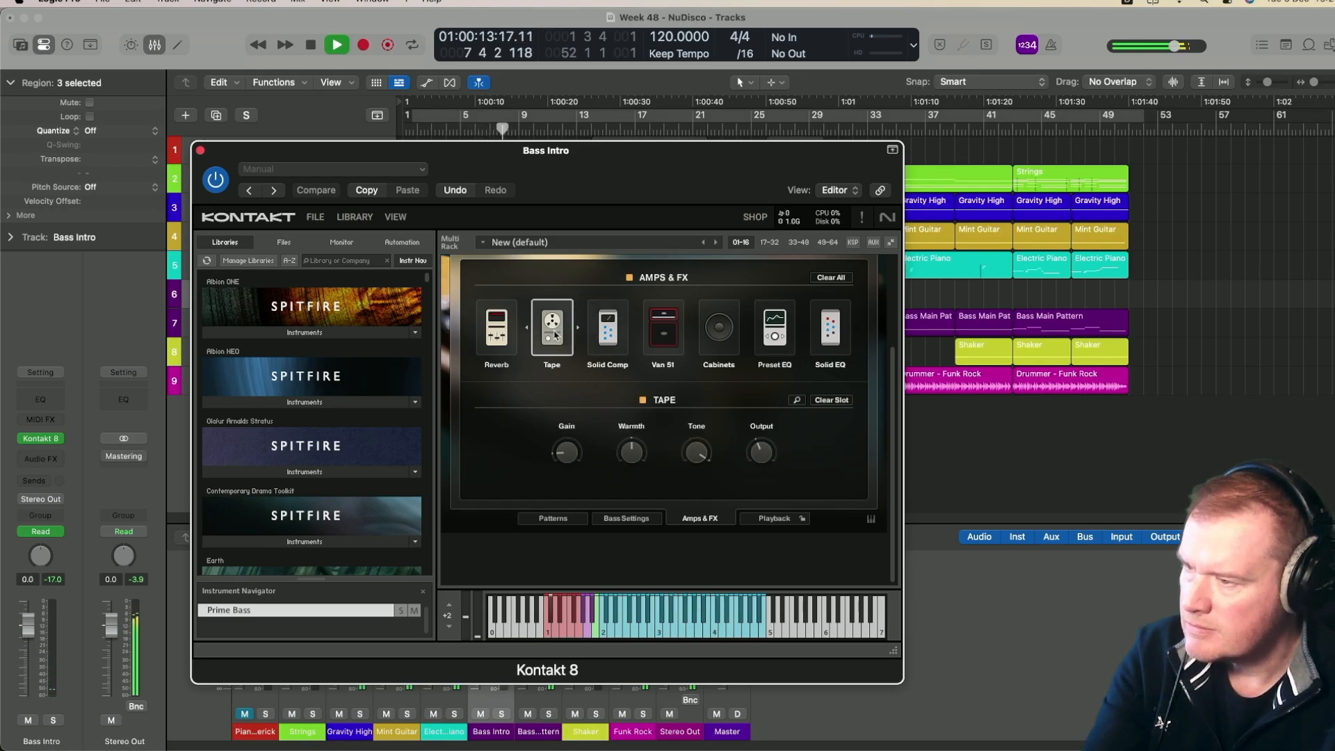
click(508, 336)
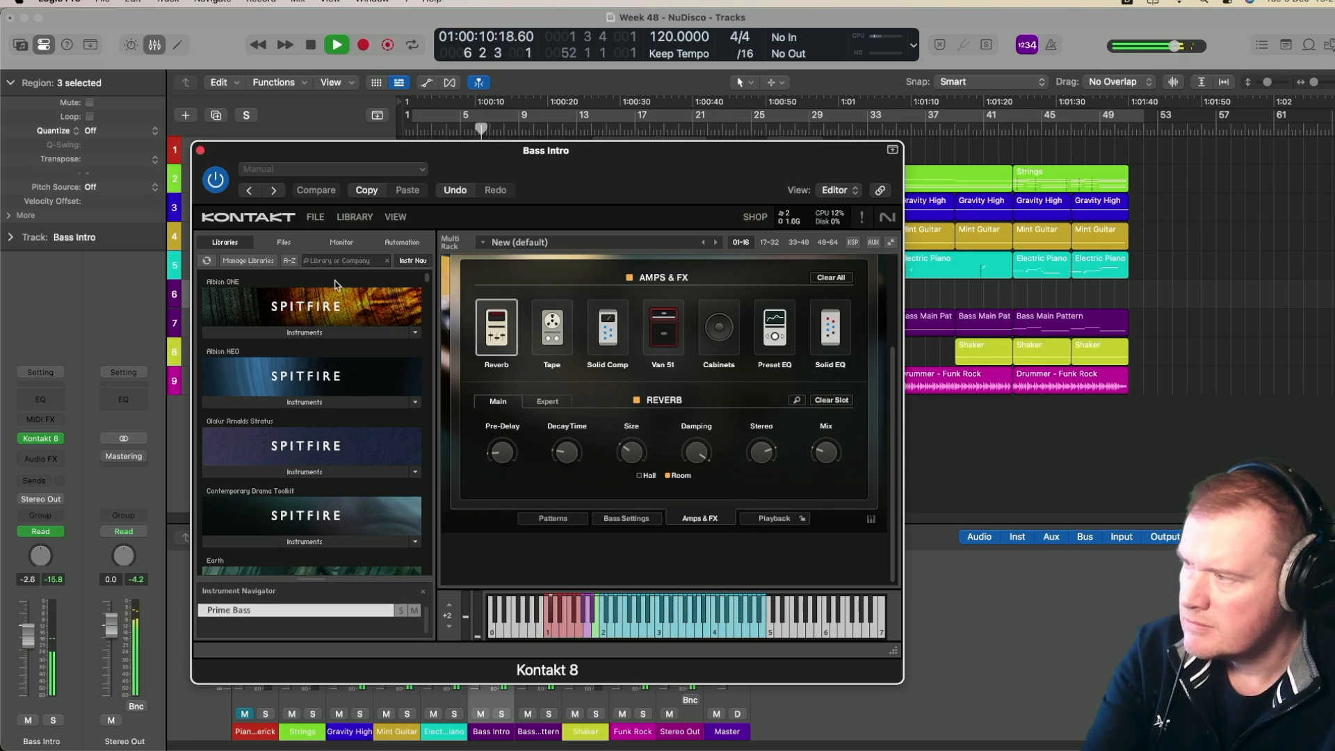
click(200, 151)
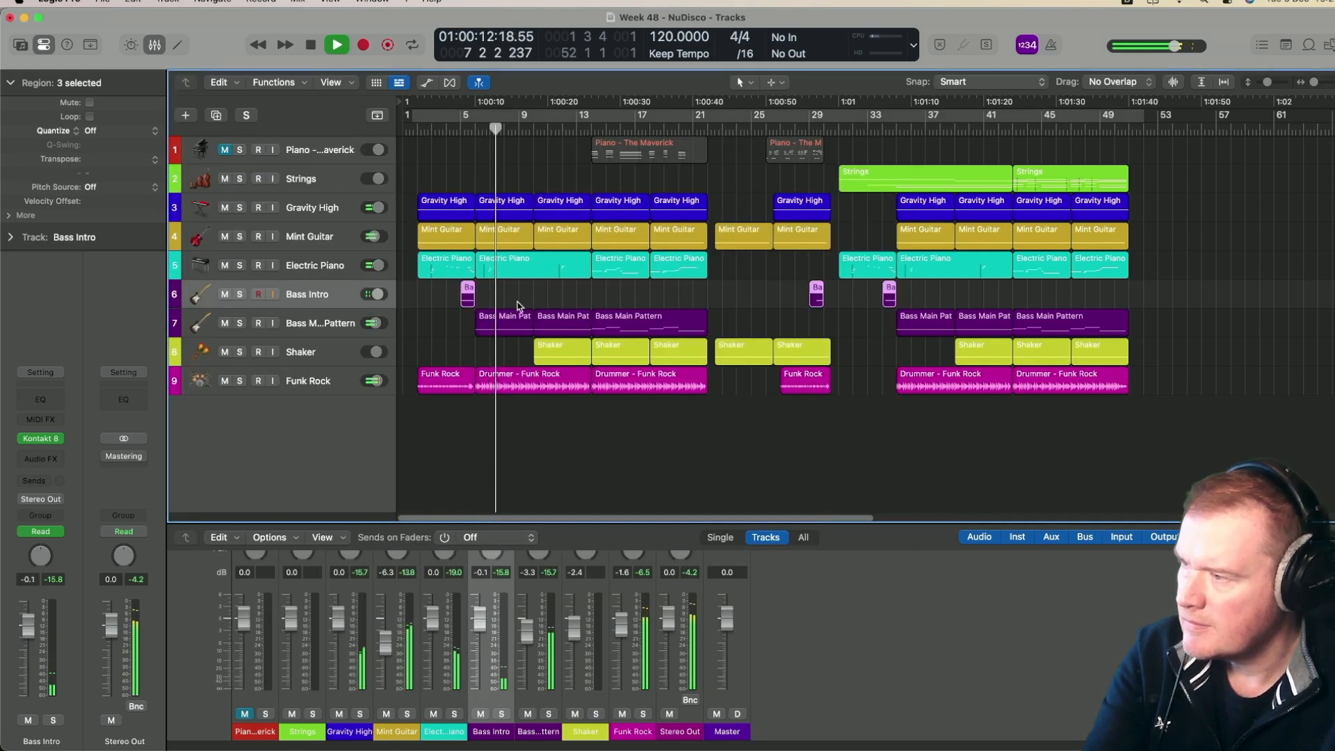
Stop playback and select the Shaker track
key(space)
click(339, 354)
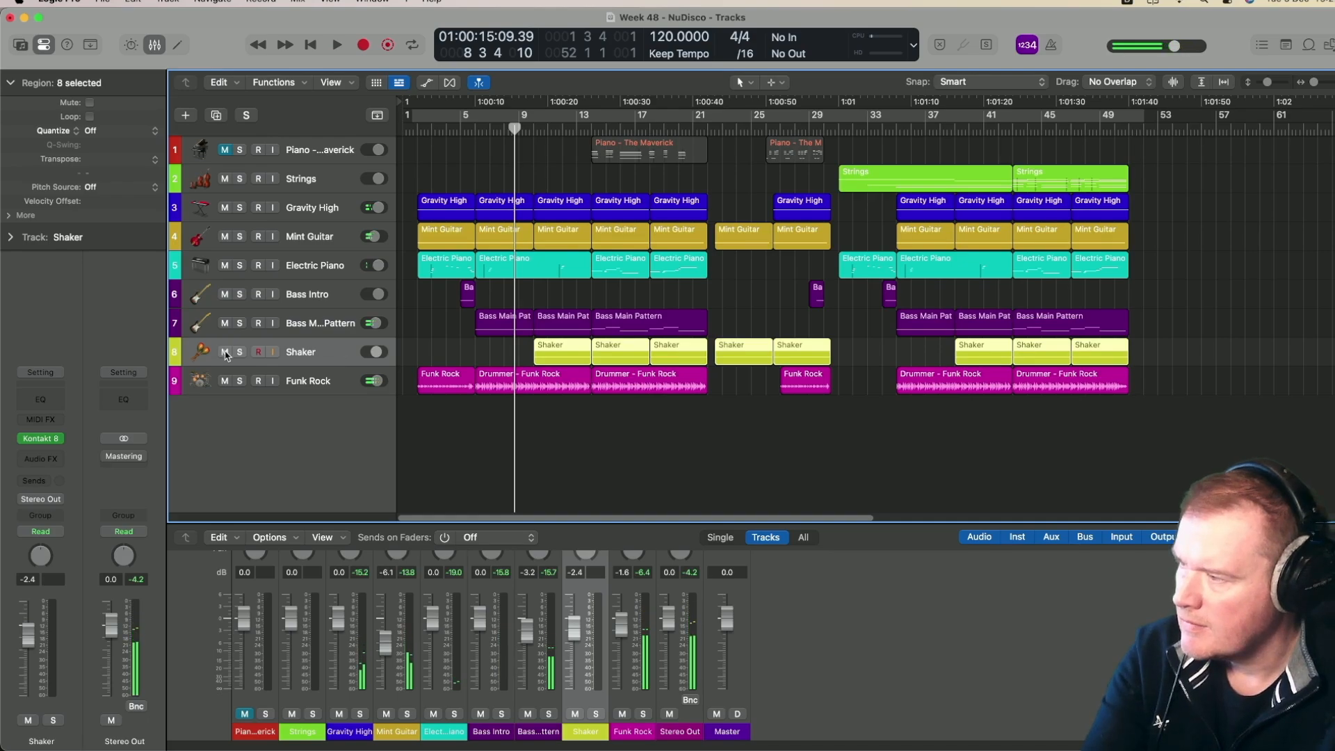
click(320, 304)
click(322, 322)
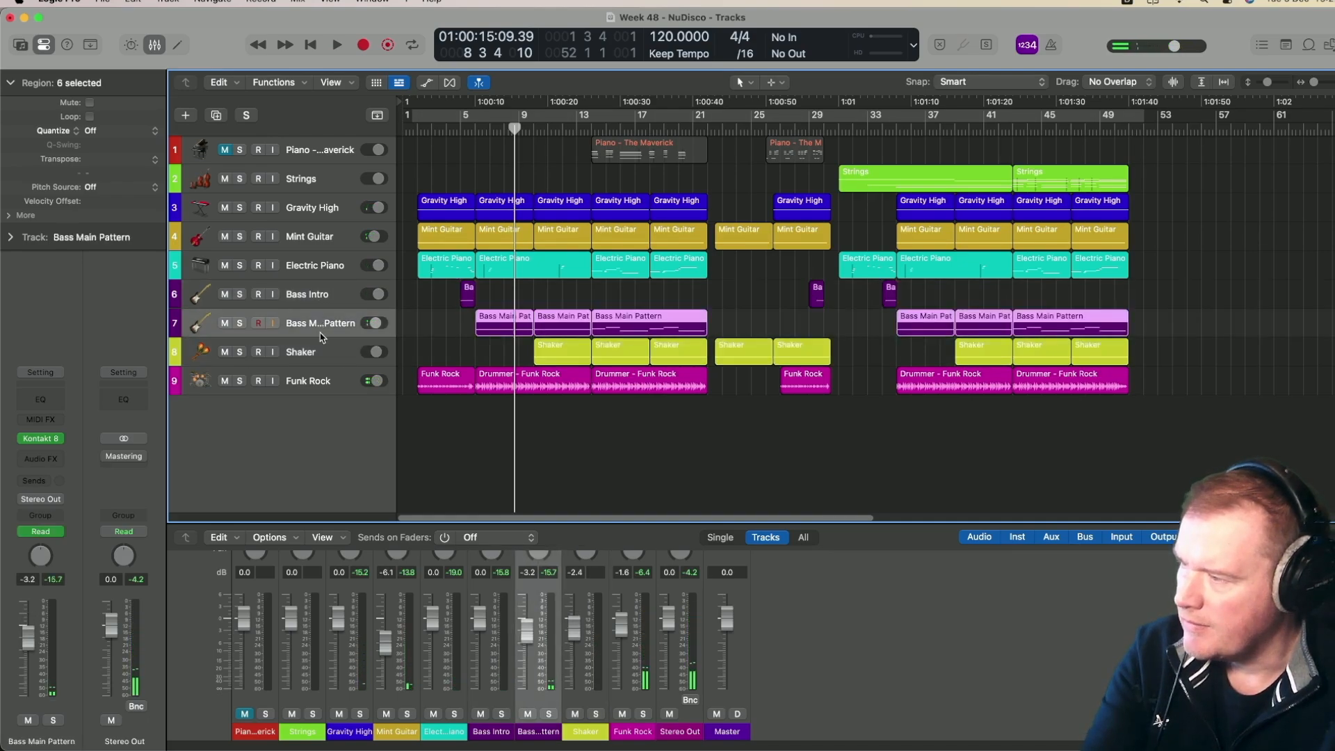
click(325, 356)
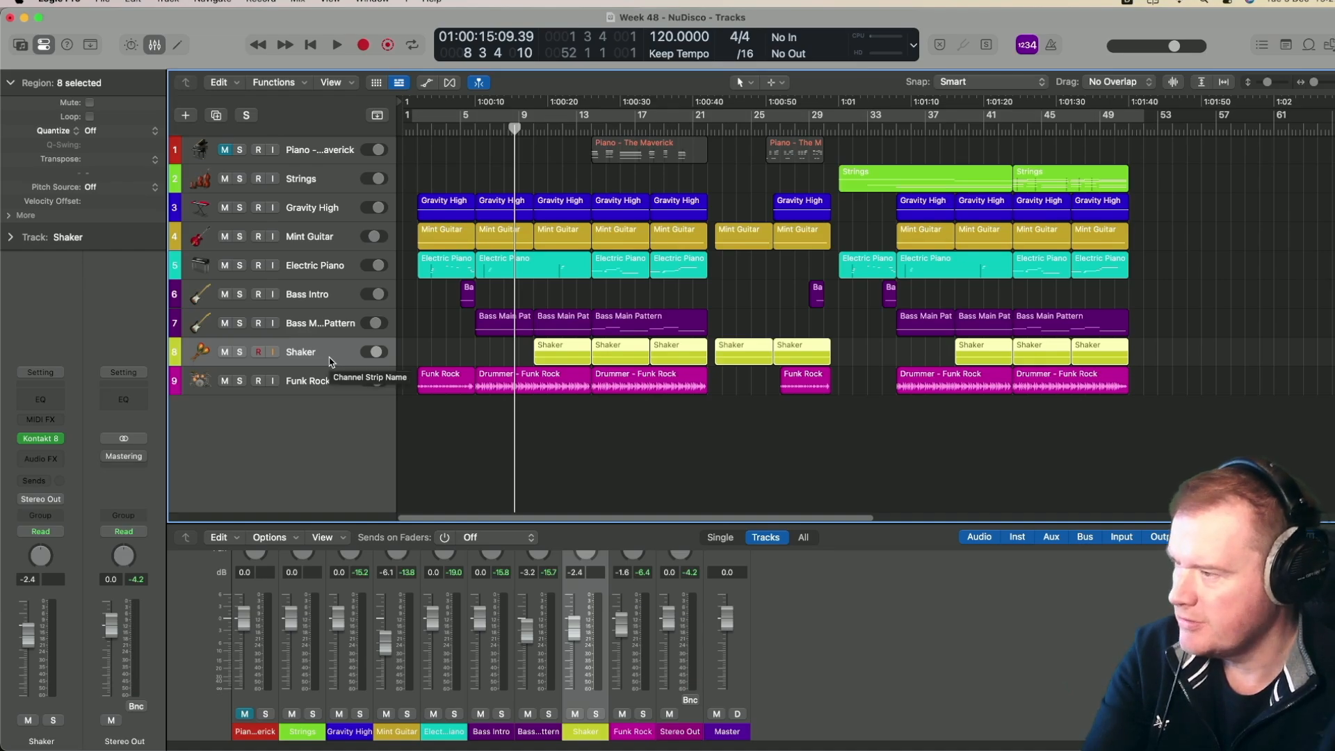
Solo the Shaker during playback, add a Channel EQ with a low cut at 2620 Hz and 18 dB/Oct, and close its window
click(239, 353)
key(space)
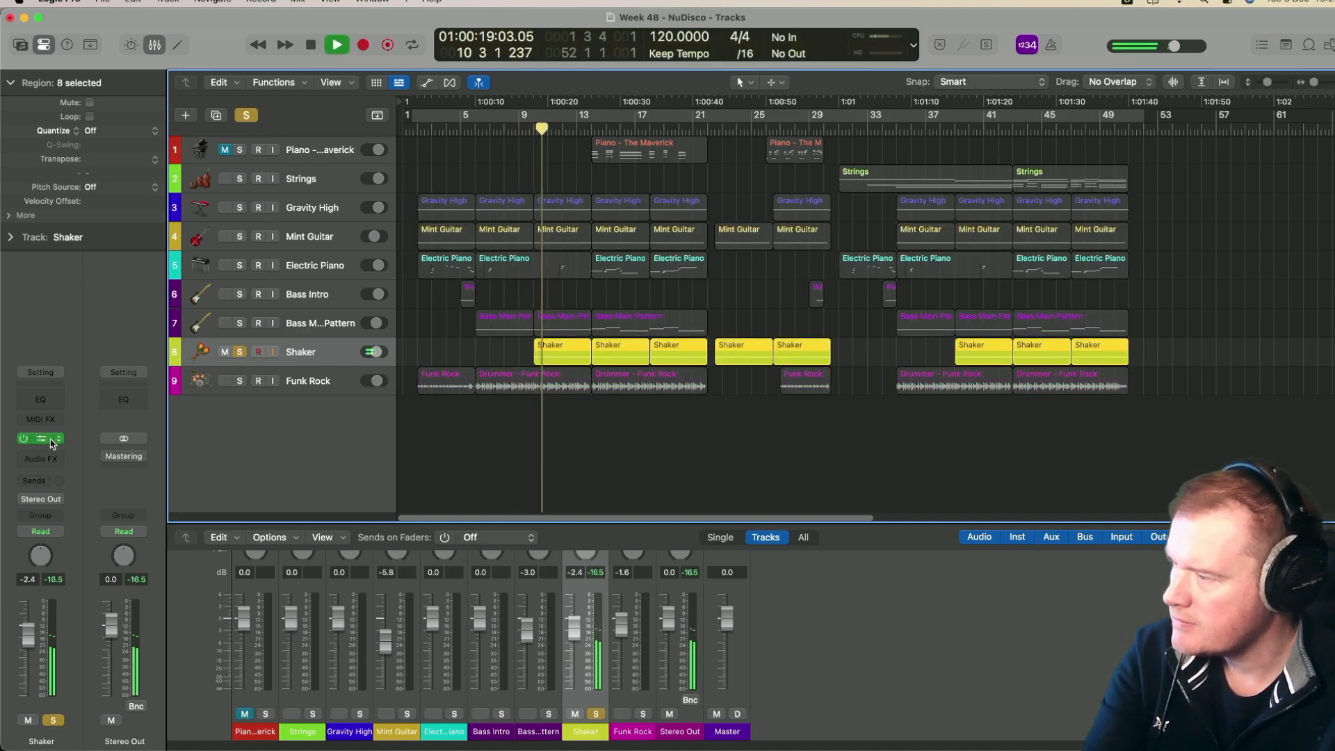
click(41, 403)
click(470, 260)
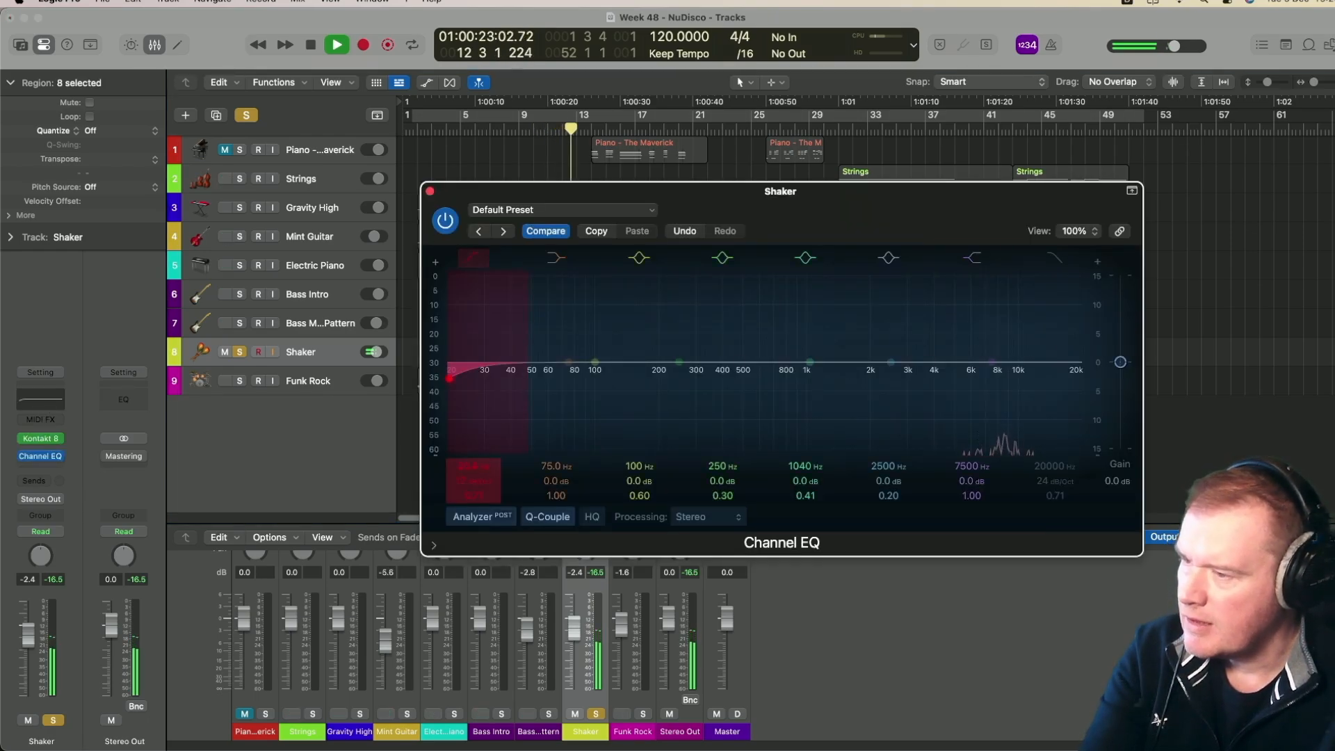
drag(475, 481, 475, 487)
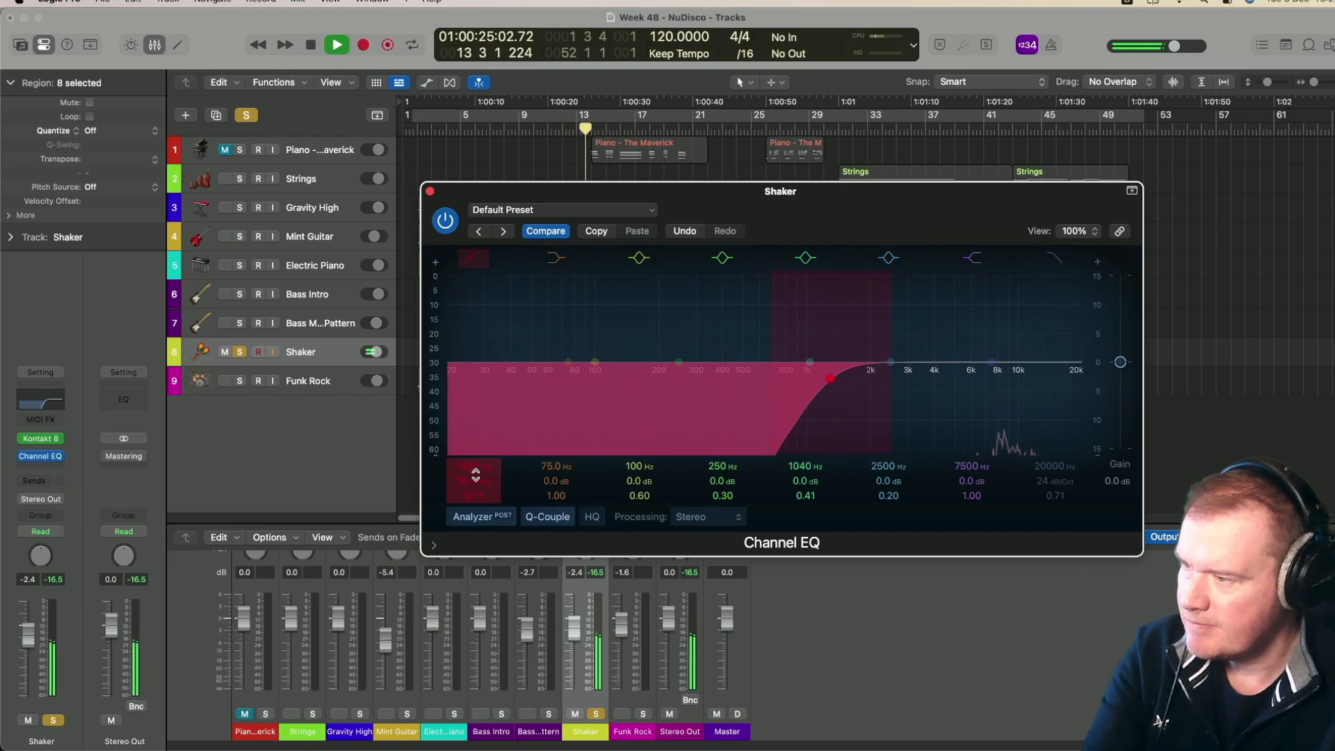
drag(476, 487, 475, 481)
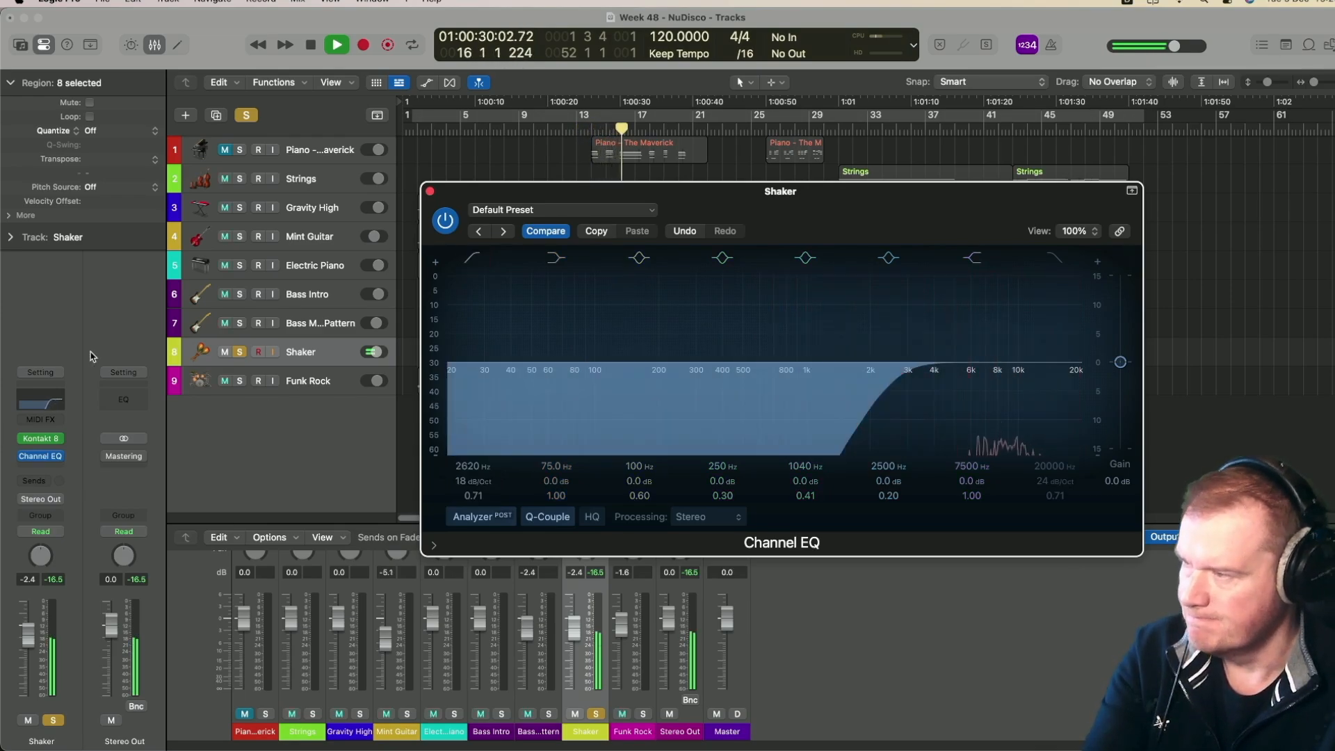
click(430, 192)
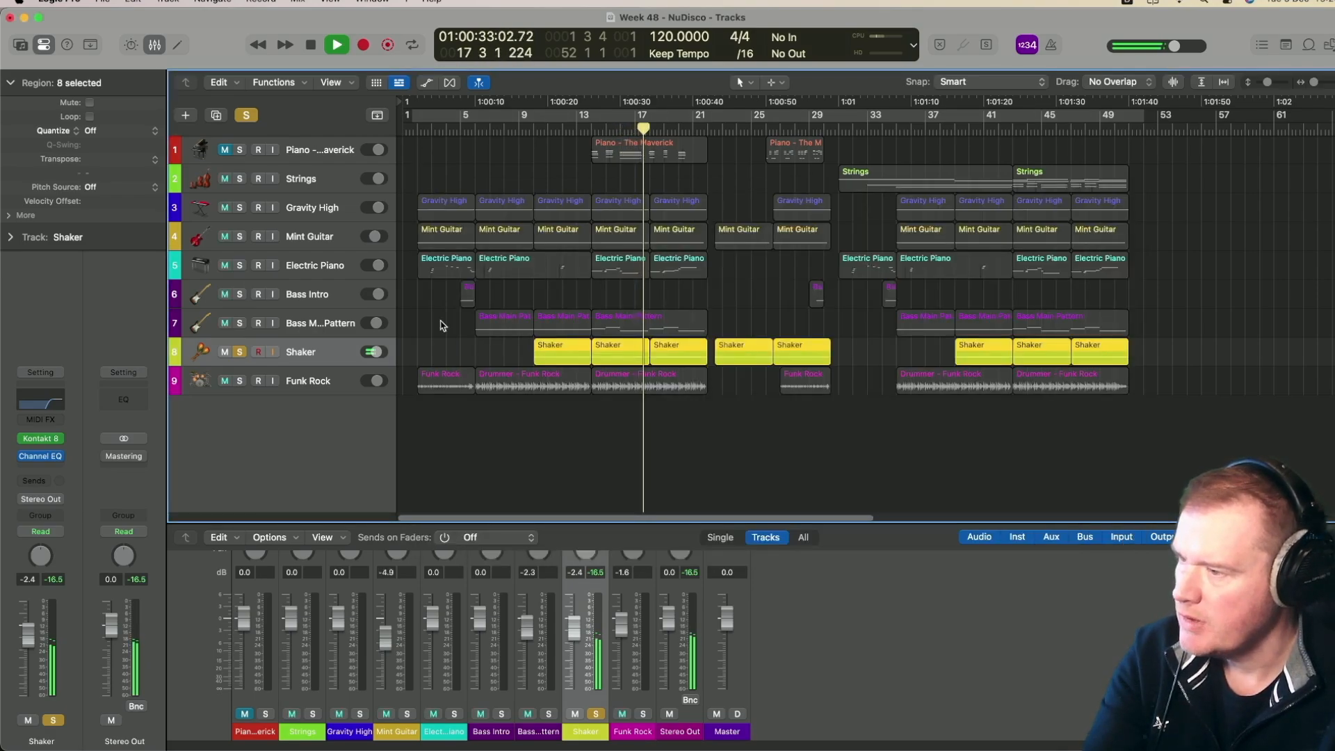
Take the Shaker out of solo, solo the Funk Rock drums, and select their track during playback
key(space)
click(240, 352)
click(240, 381)
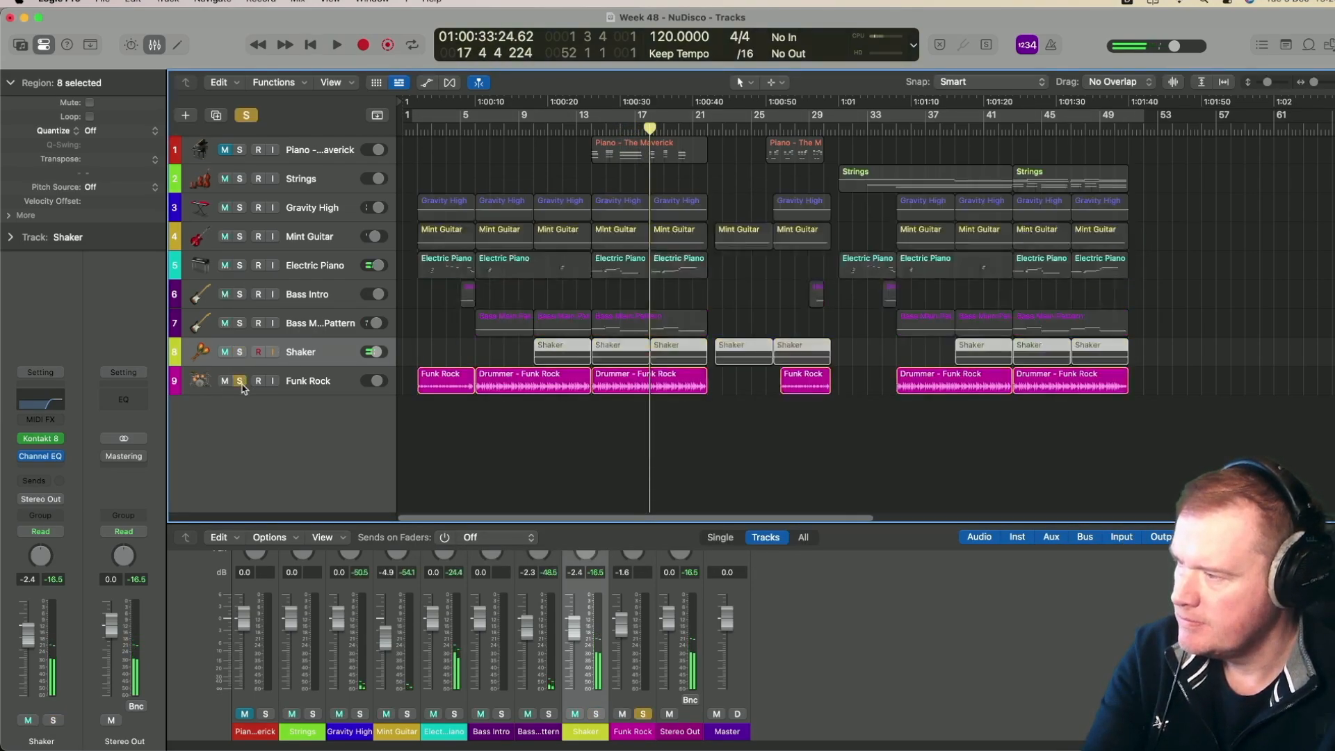
key(space)
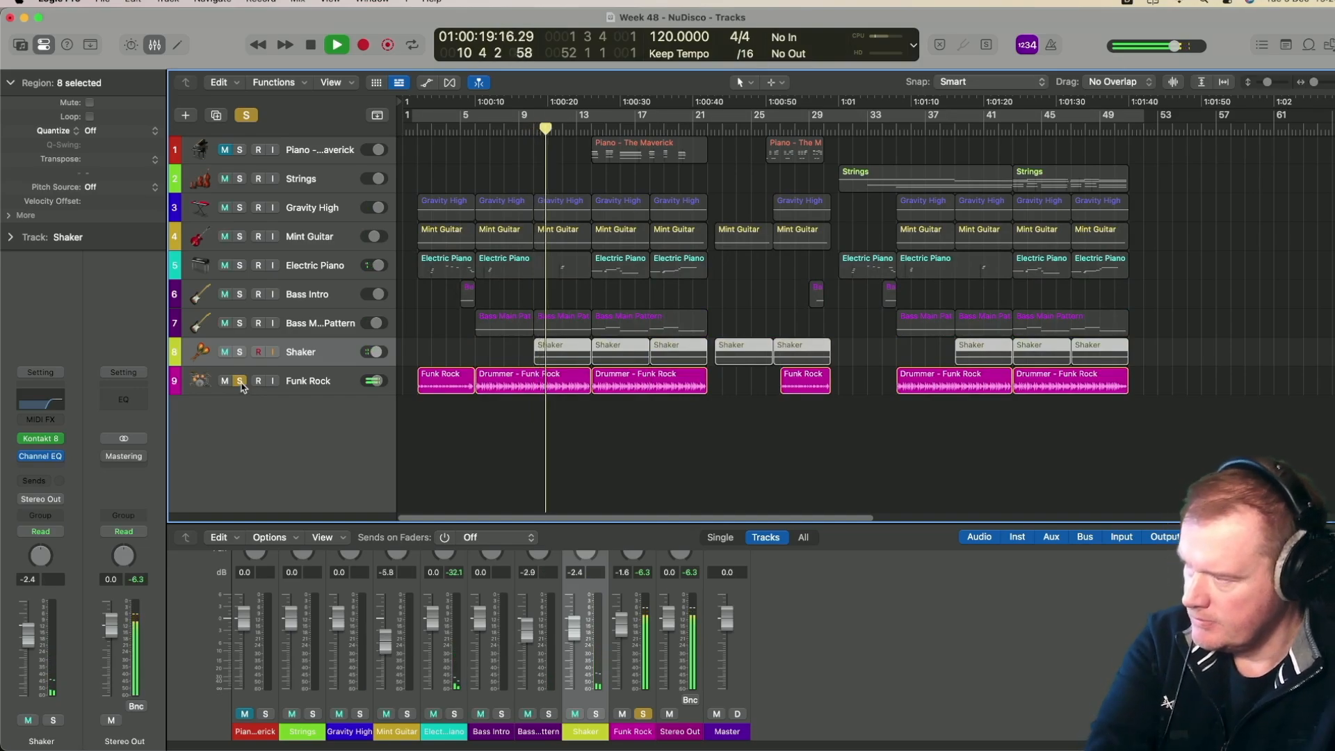
click(302, 390)
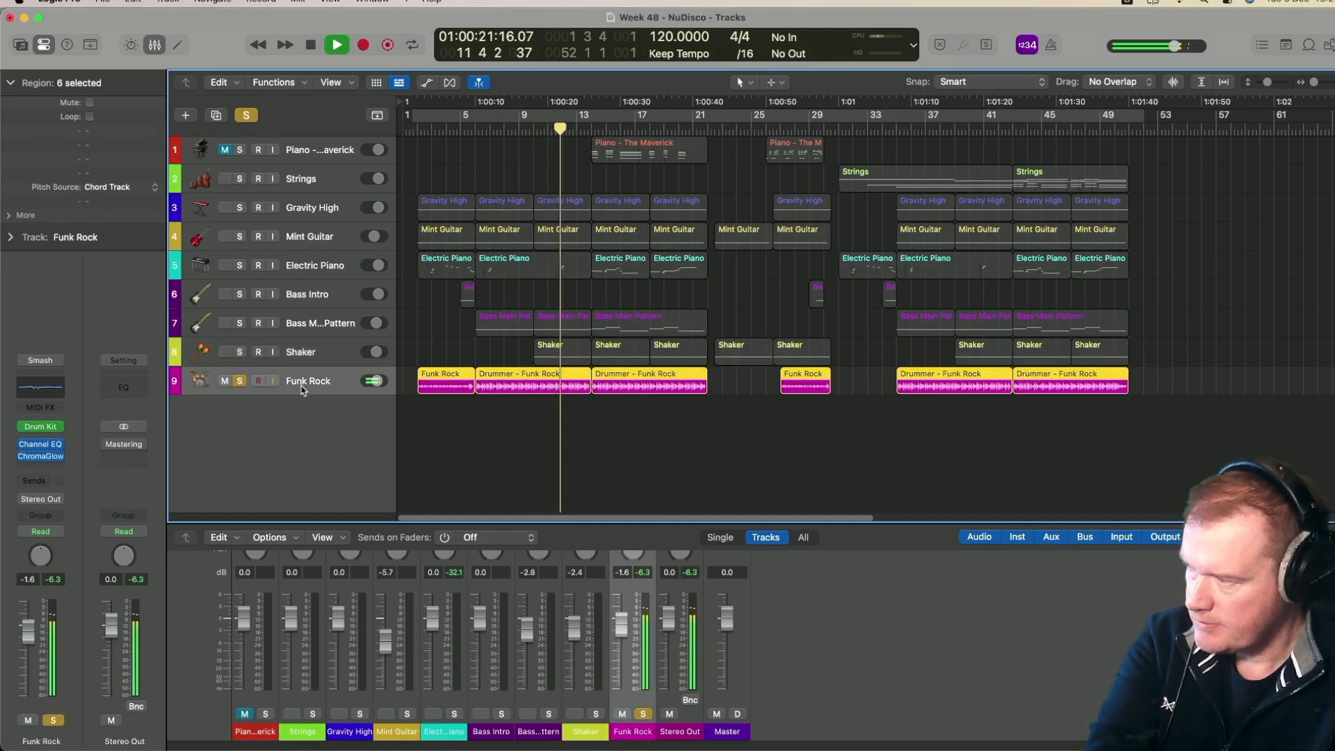
Review the Funk Rock track's Channel EQ curve, close it, and listen to the soloed drums briefly
key(space)
click(52, 390)
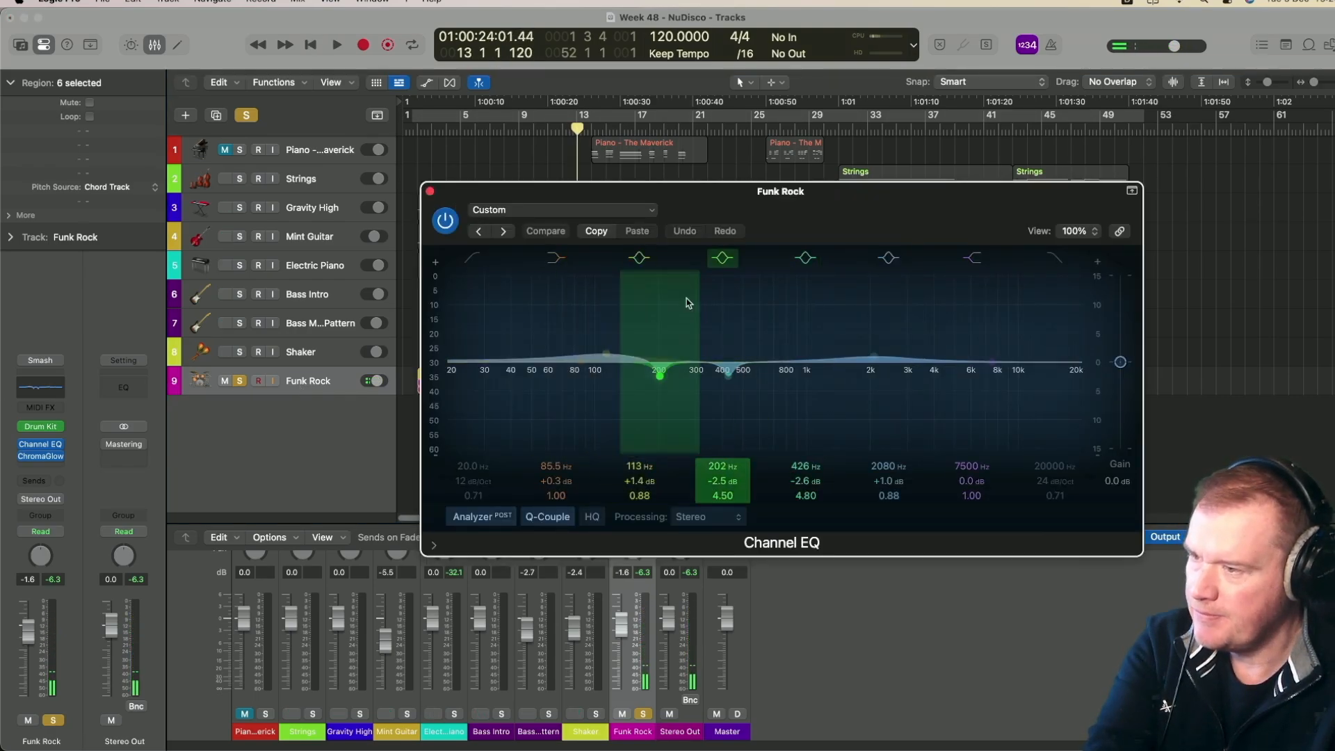
click(429, 191)
key(space)
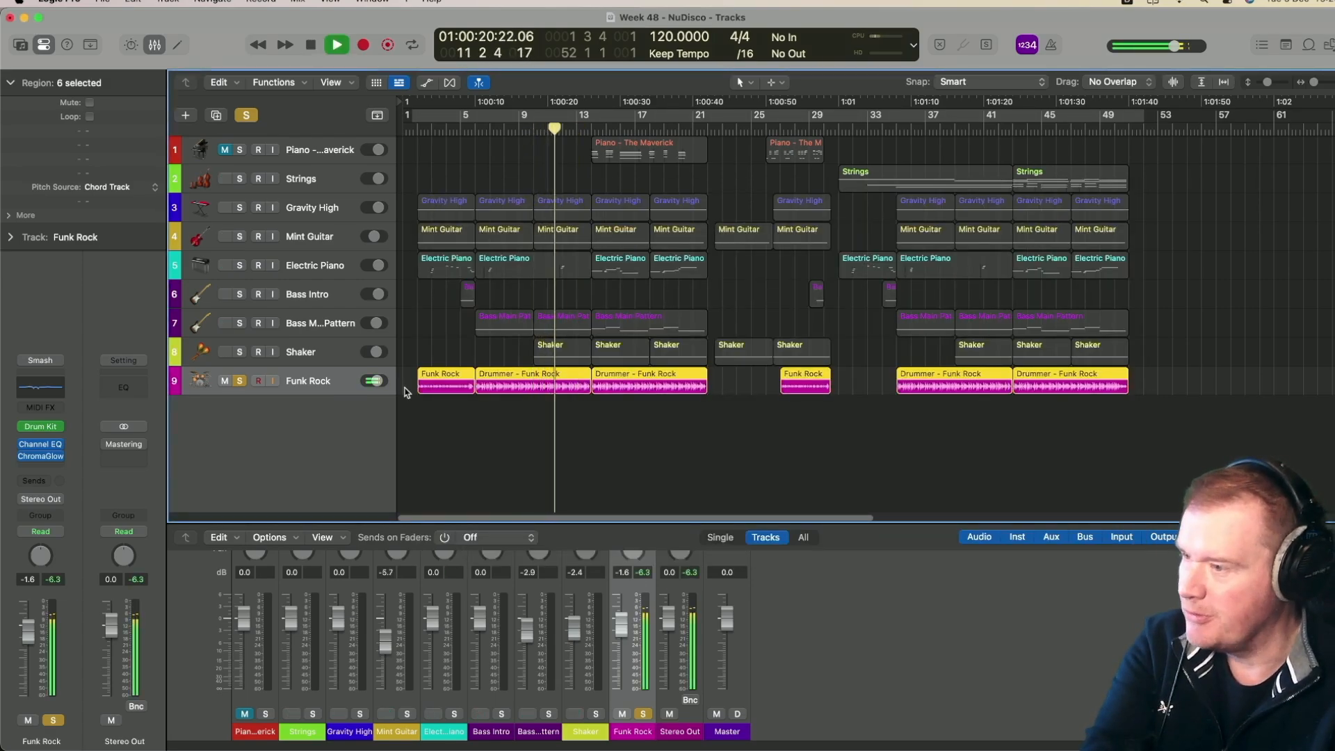
key(space)
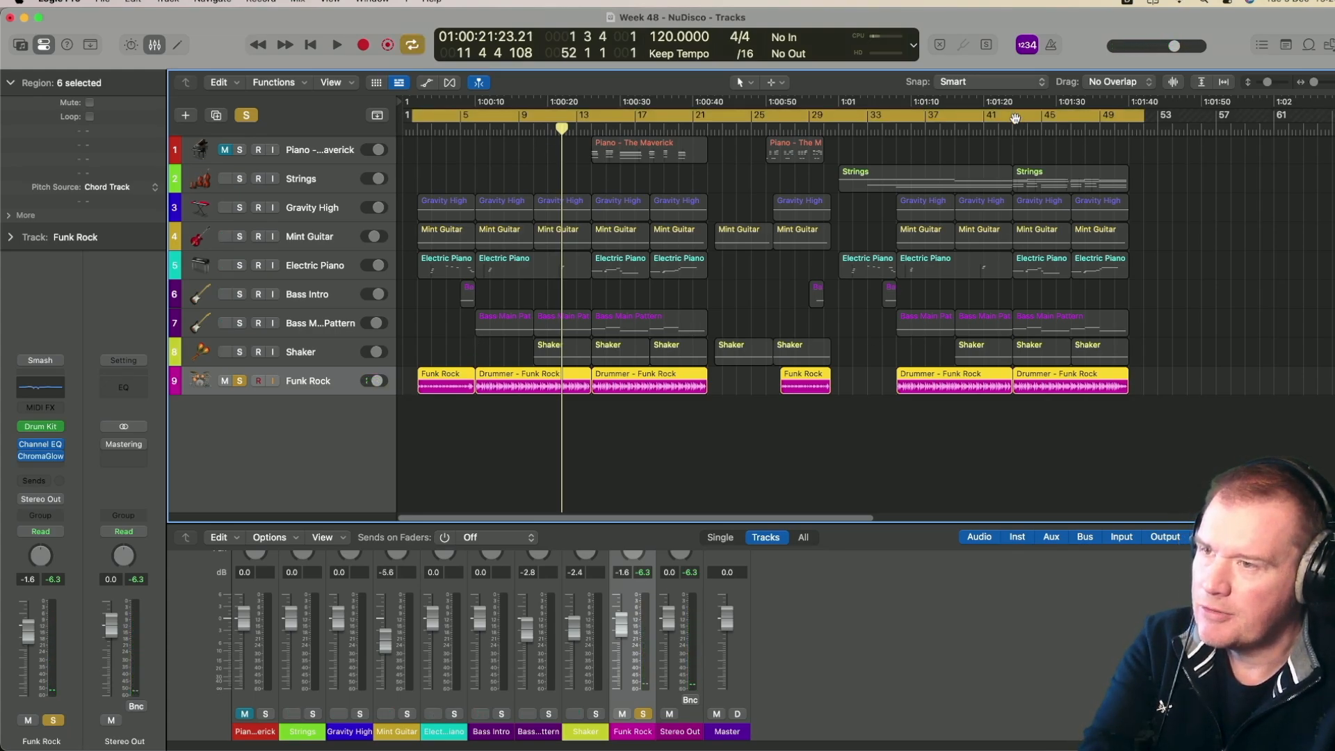
Set the cycle range from bar 43 to bar 47, start playback, and take the Funk Rock track out of solo
drag(1016, 119, 1069, 120)
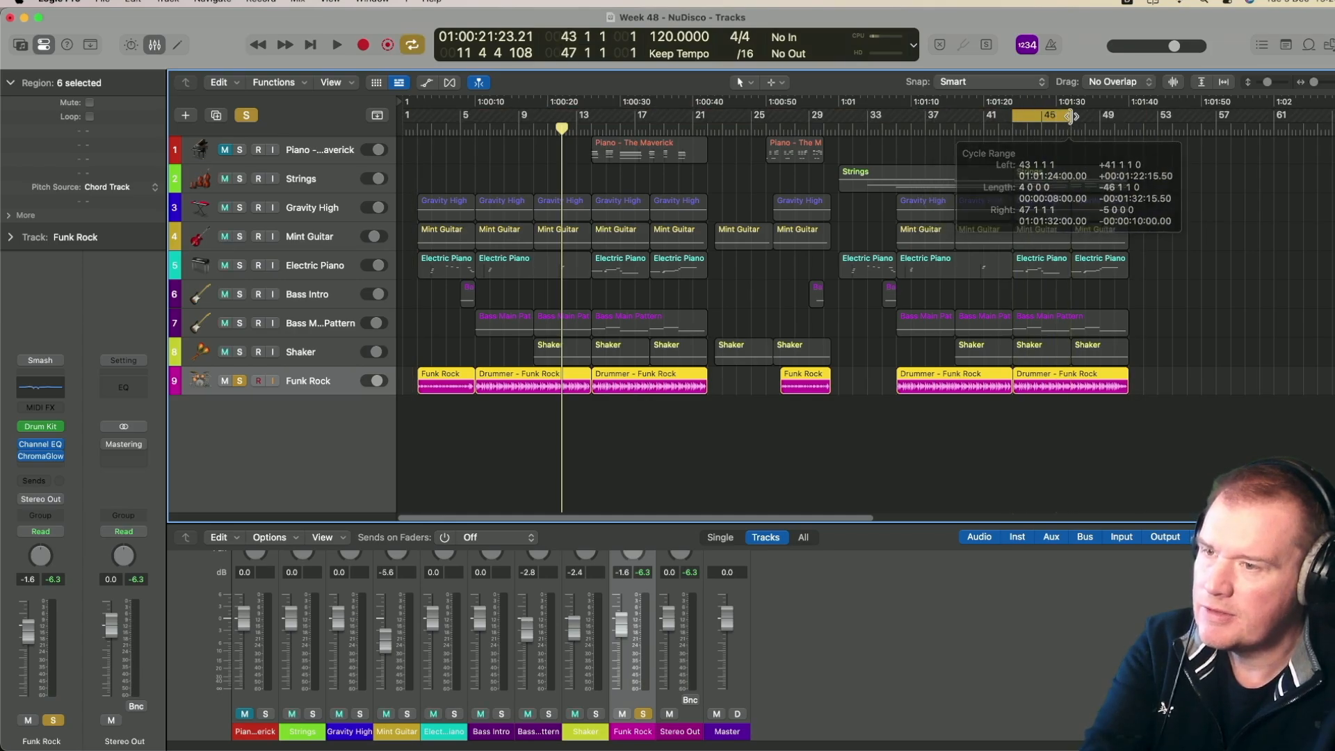
key(space)
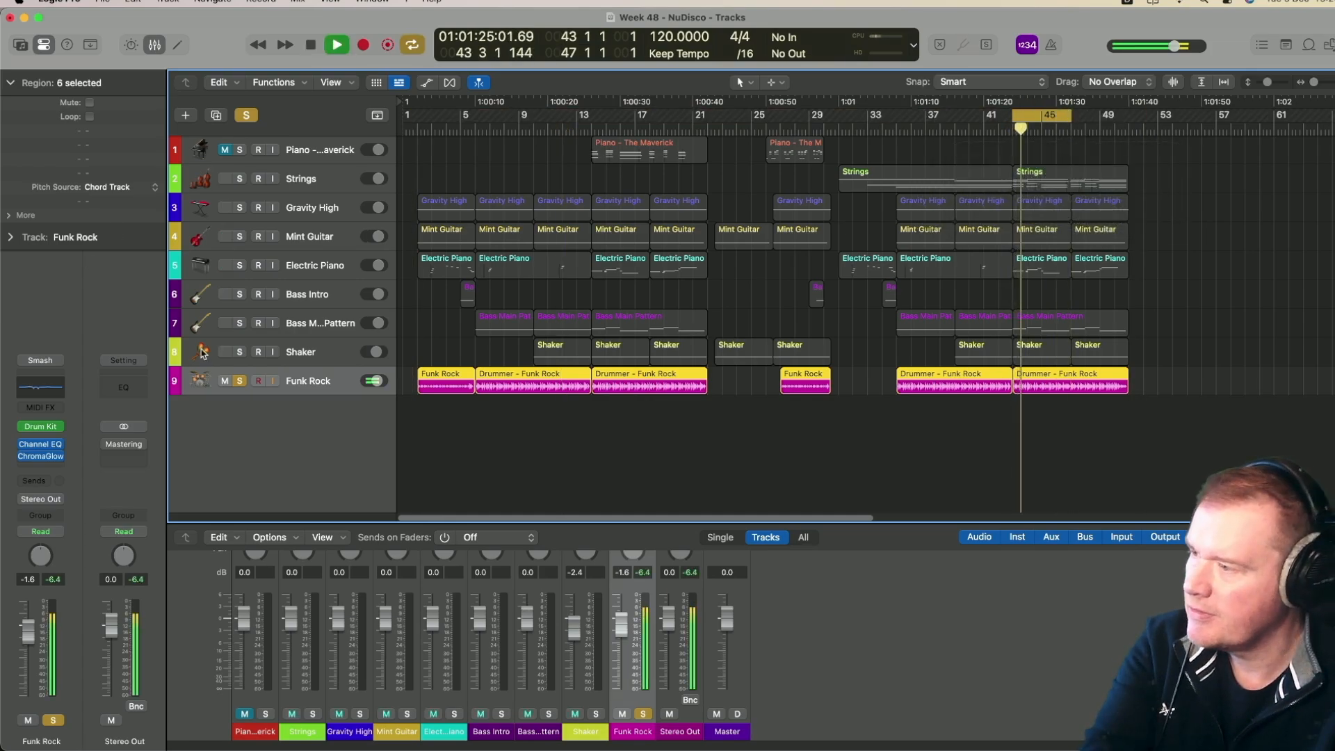
click(239, 381)
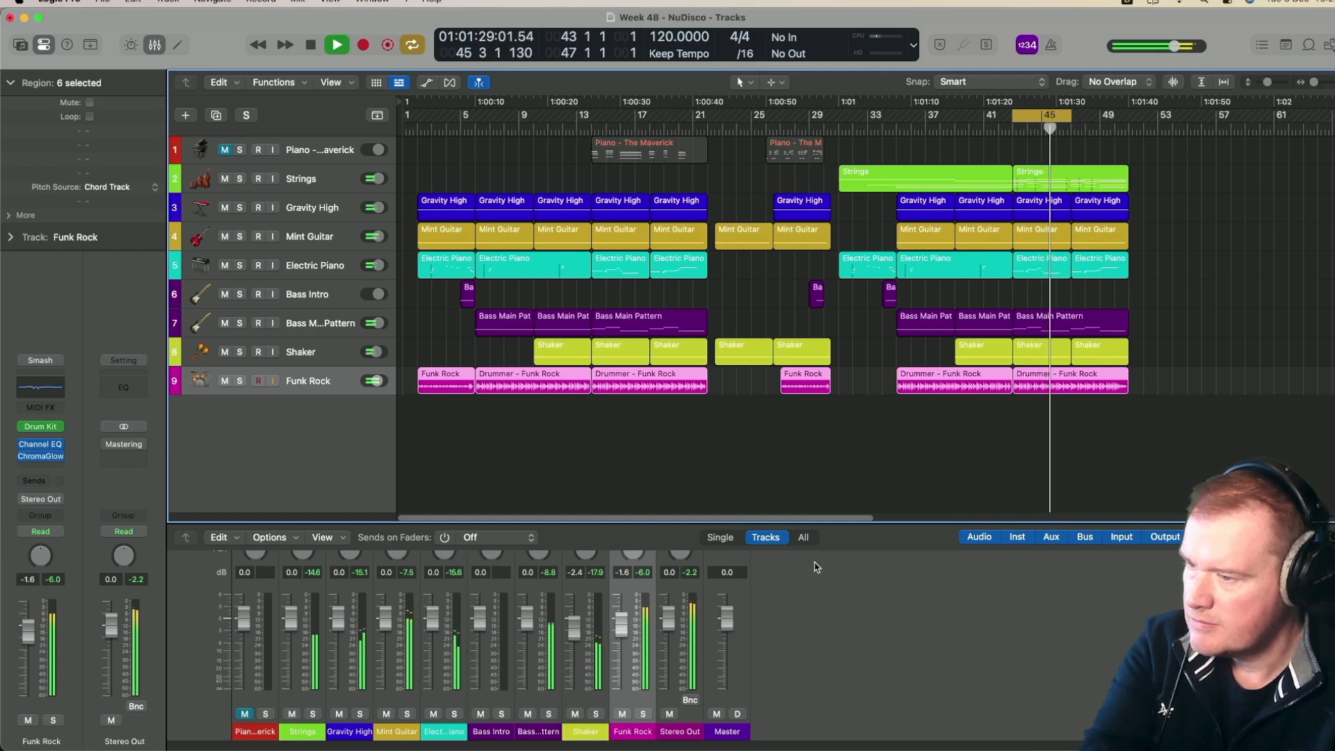
Enlarge the mixer to examine the channel strips' inserts and levels during playback, and shrink it to show more of the arrangement
scroll(821, 622, up, 3)
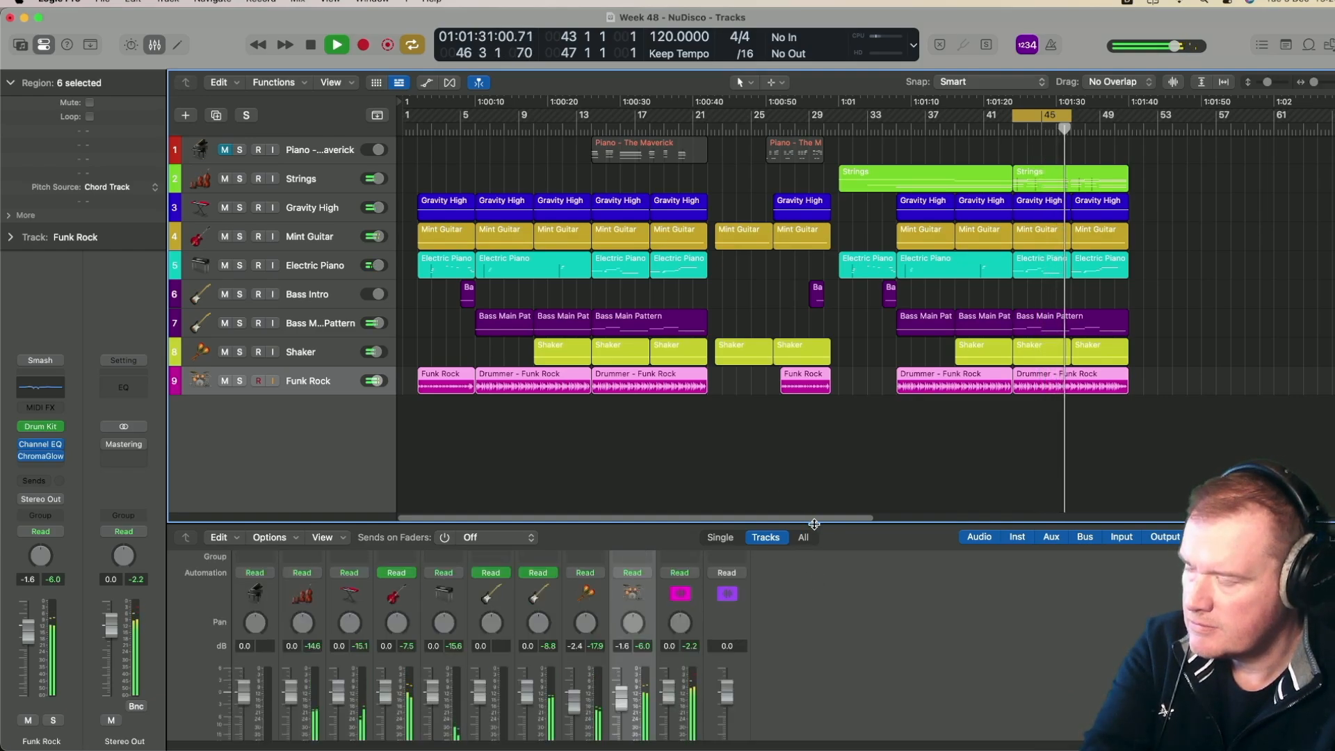
scroll(814, 528, up, 5)
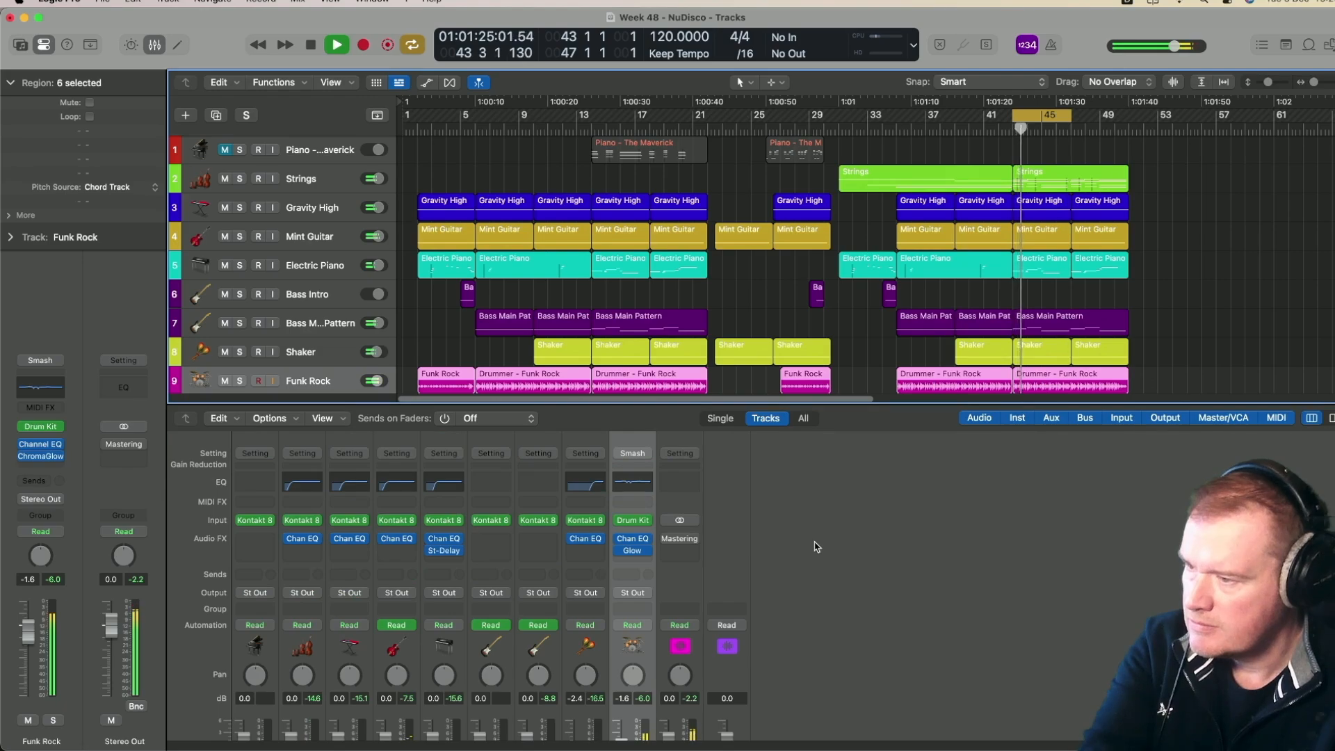
scroll(815, 546, down, 3)
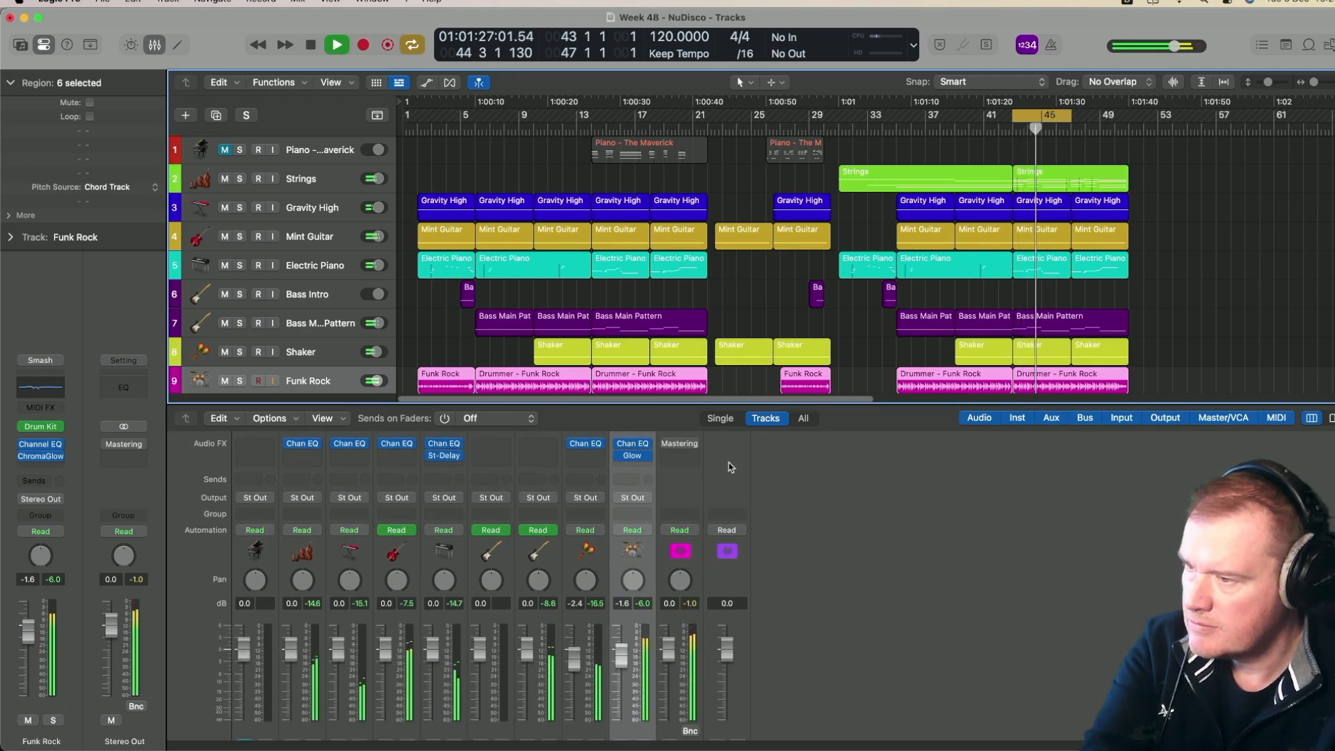
drag(708, 408, 713, 512)
Stop playback, display the track automation, and look over the volume curves on the guitar and bass tracks
key(space)
key(a)
scroll(505, 340, up, 5)
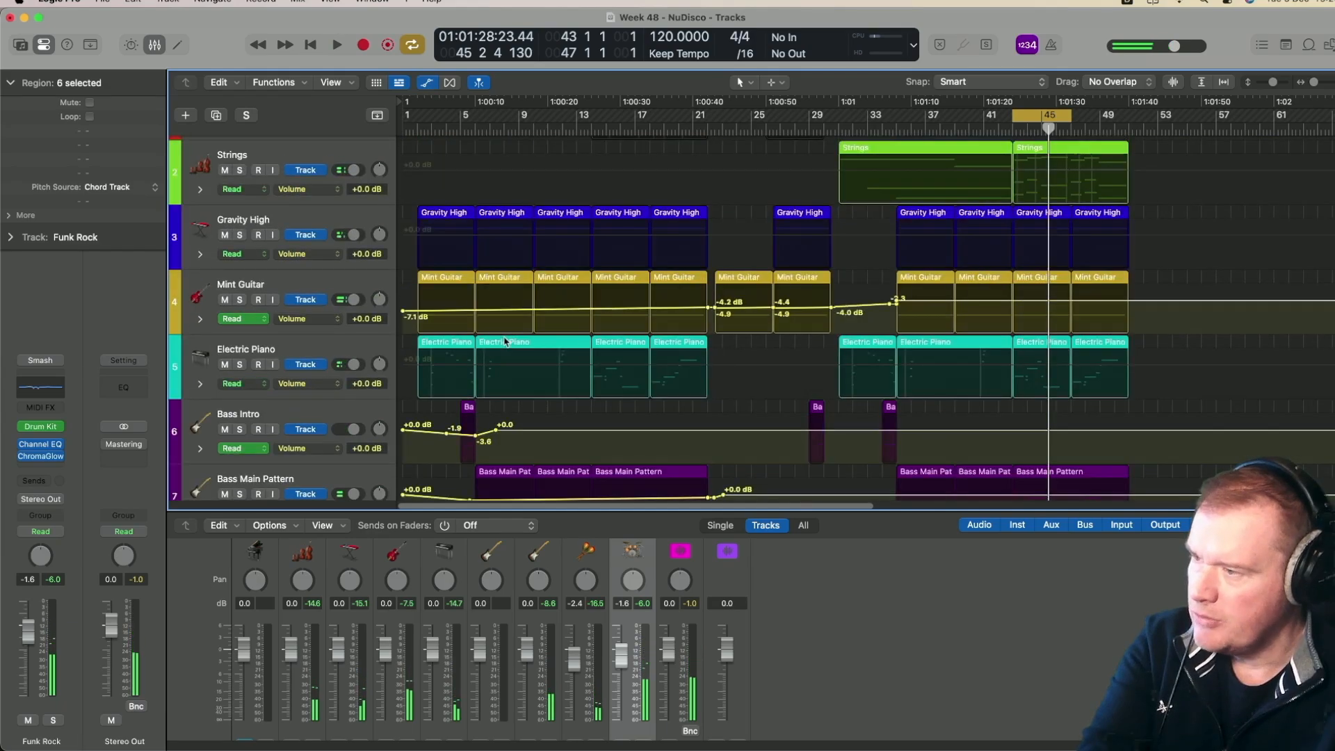
scroll(505, 341, down, 5)
scroll(505, 341, up, 4)
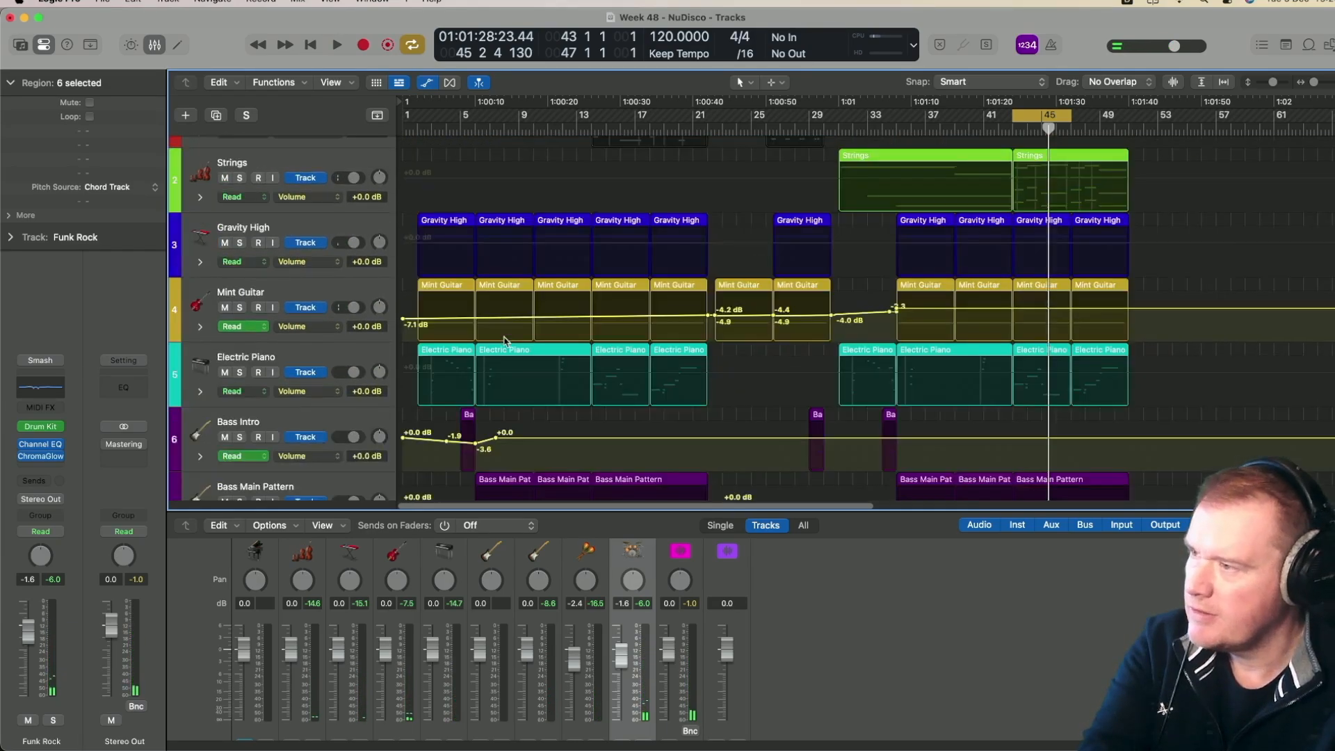
Place the playhead at bar 2, turn off the cycle range, and play the song from there
click(417, 127)
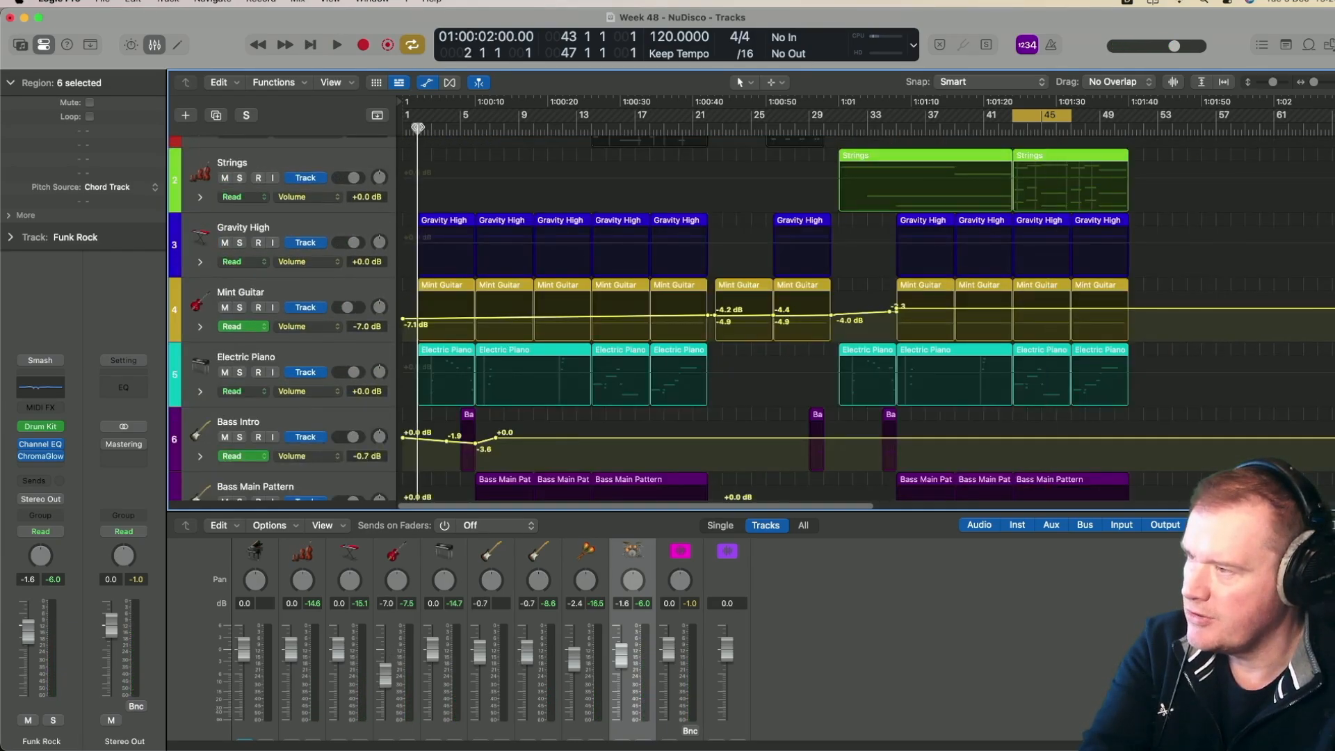
key(space)
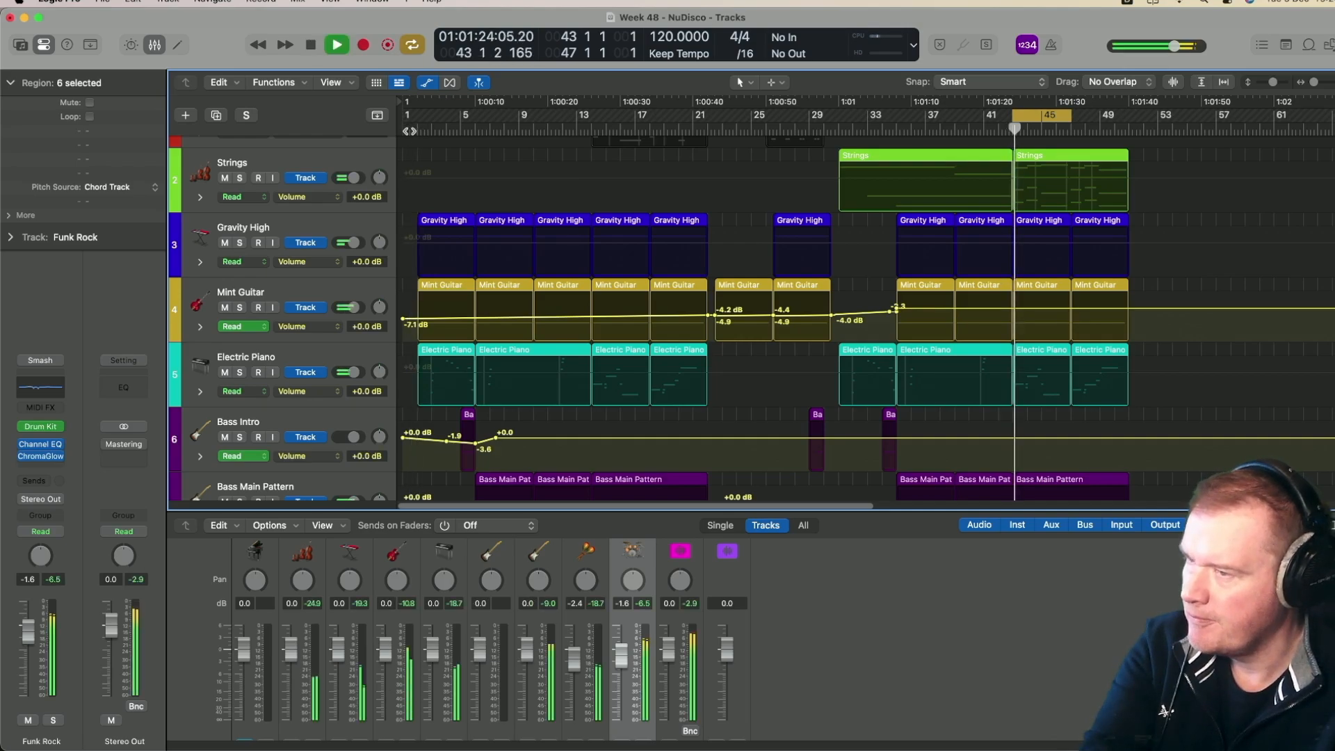
key(space)
key(c)
key(space)
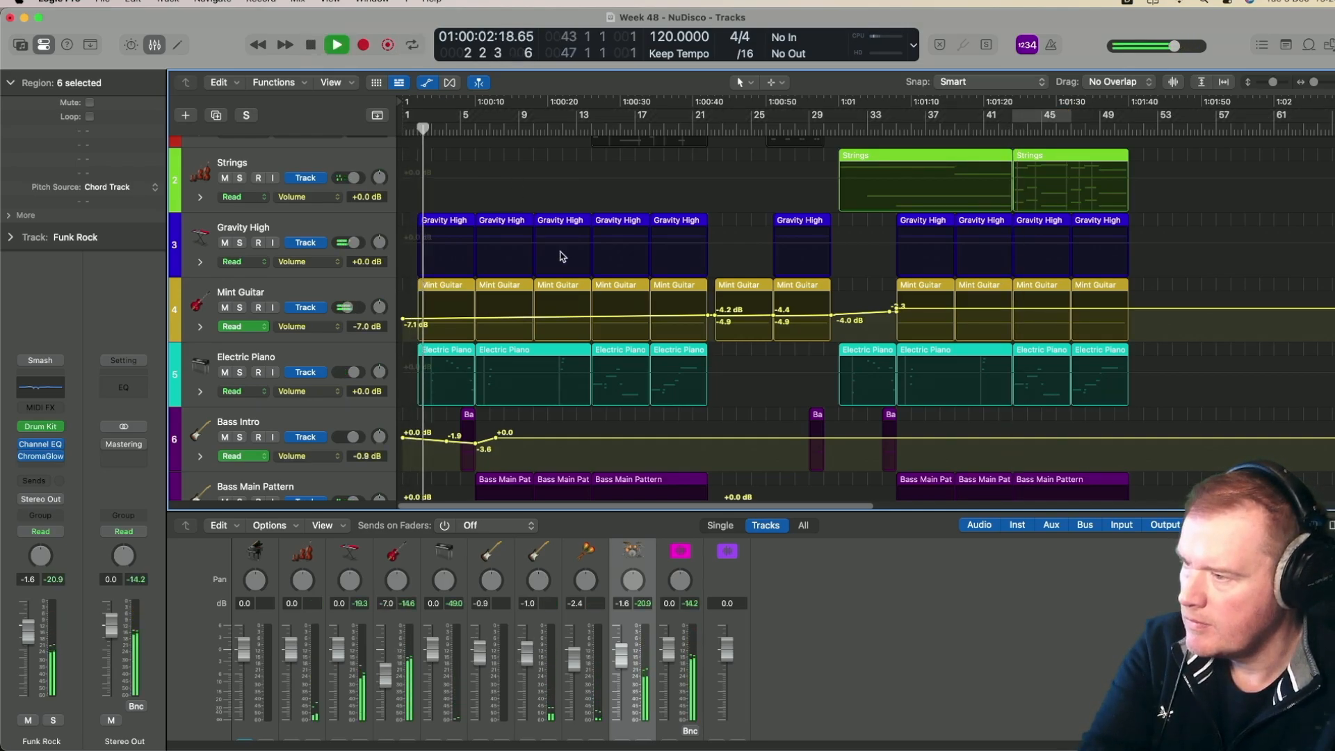
Check the volume automation lanes down to the Funk Rock track during playback, and stop around bar 6
scroll(563, 261, down, 2)
scroll(567, 269, down, 2)
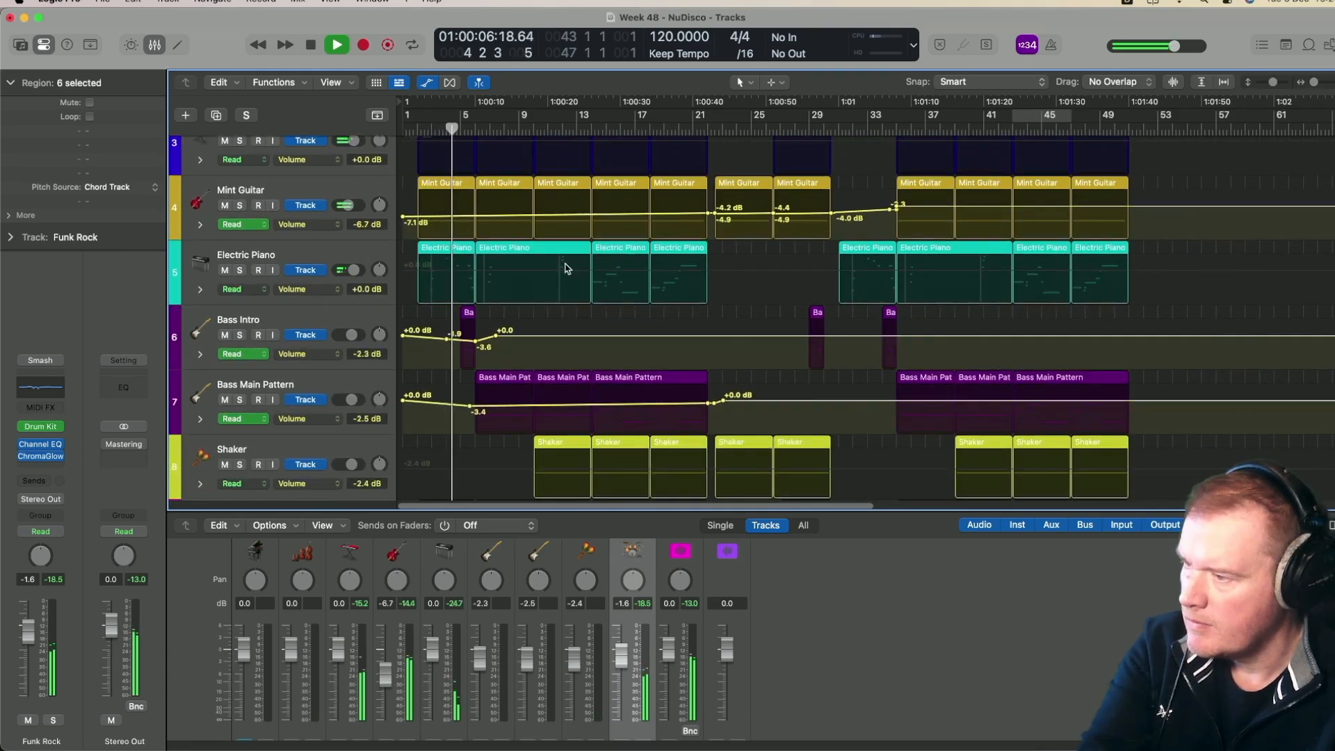
scroll(566, 269, down, 1)
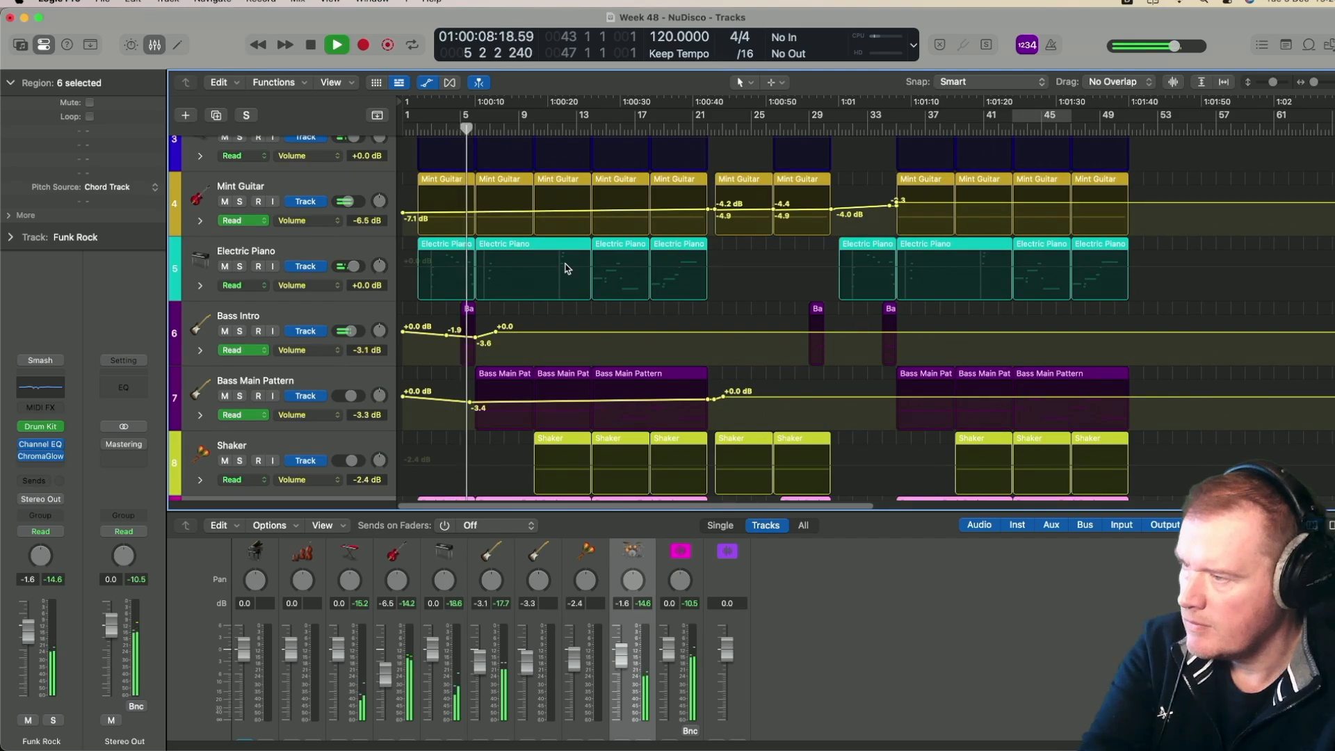
scroll(567, 269, down, 4)
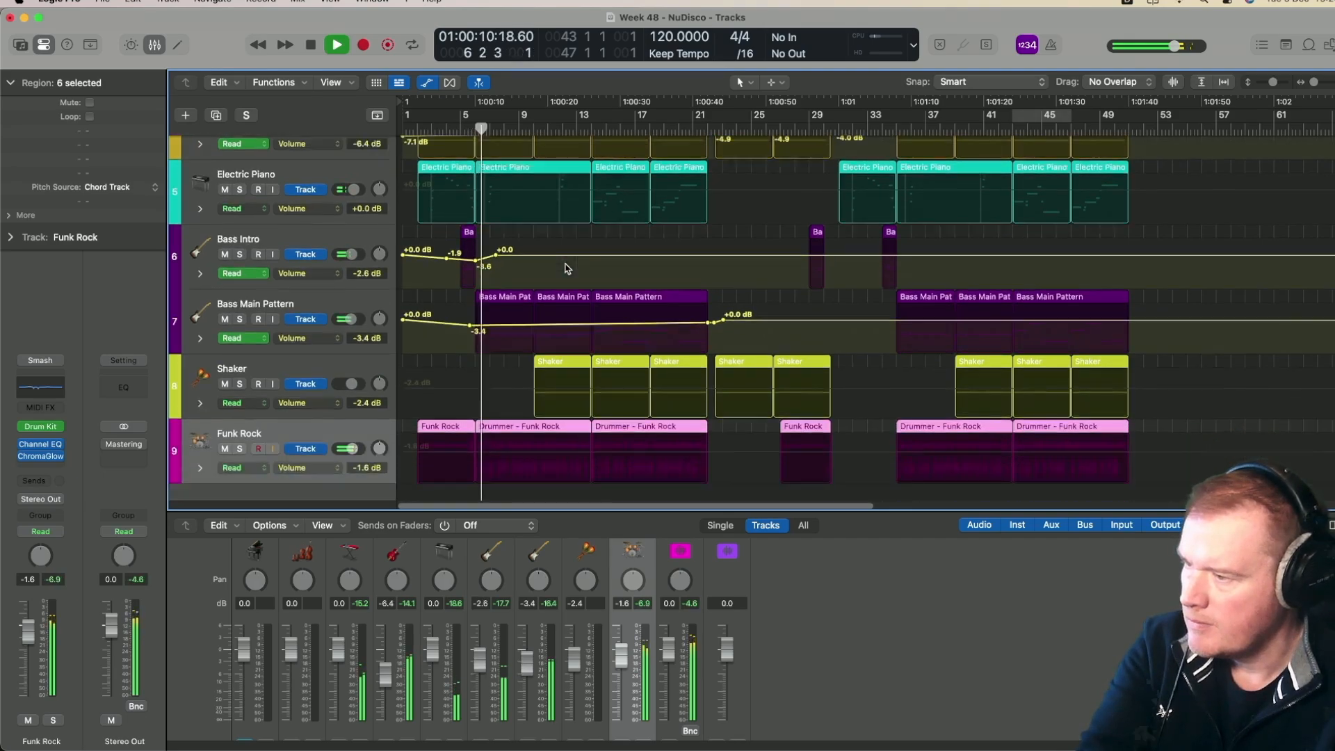
key(space)
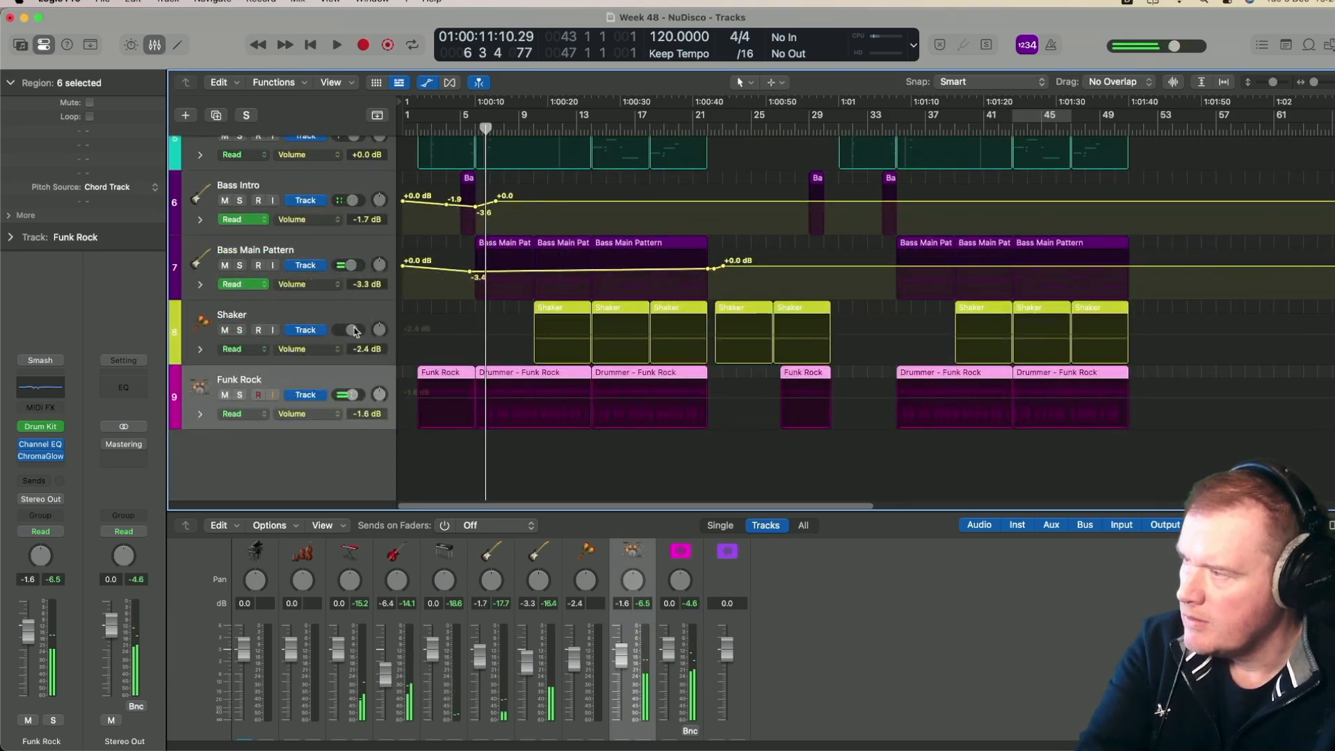
Create one software instrument track with an empty channel strip directly below the Shaker track
click(360, 339)
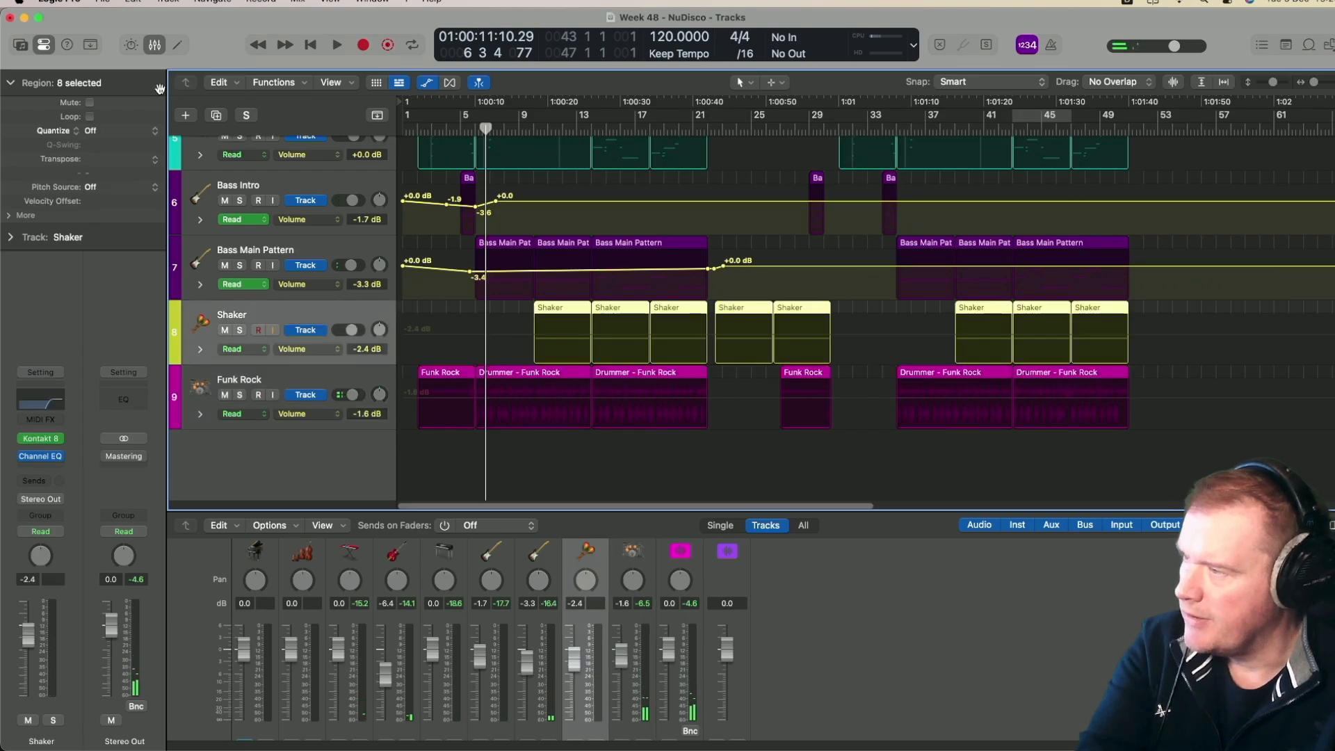
click(187, 115)
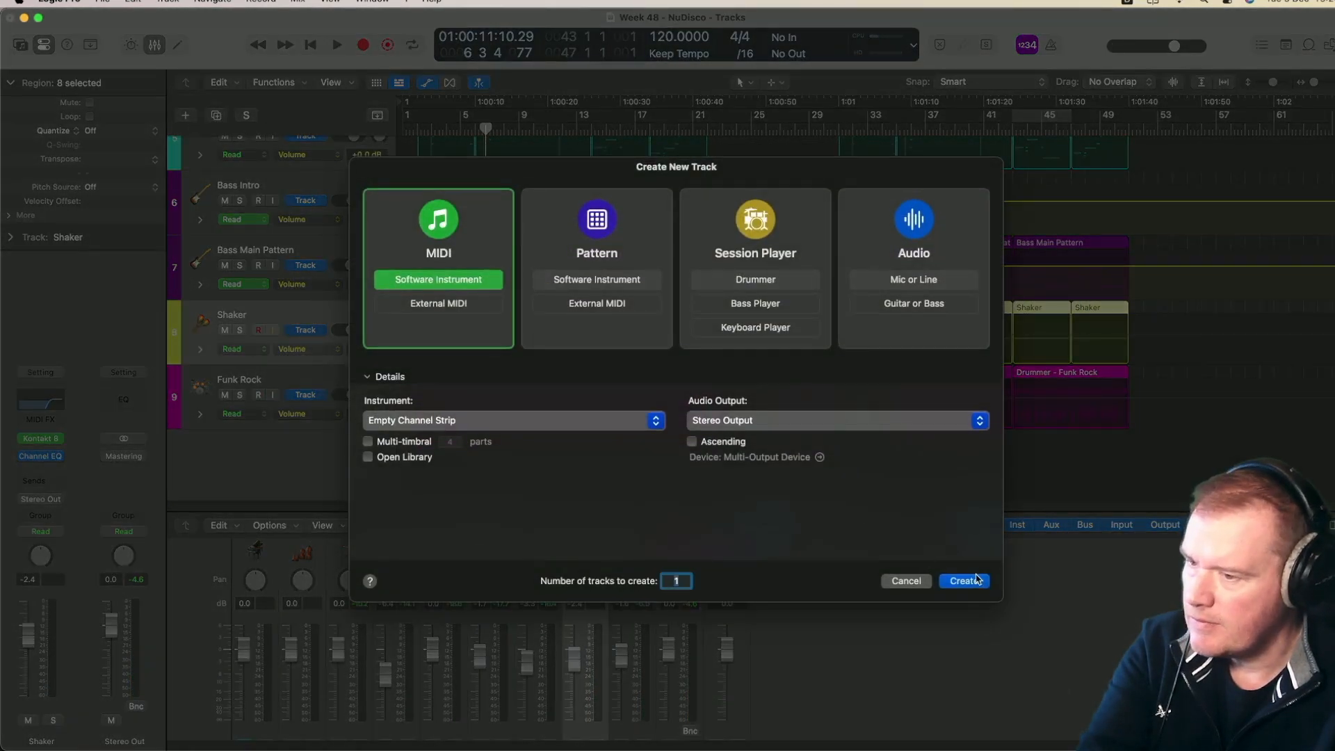
click(967, 580)
scroll(659, 383, down, 2)
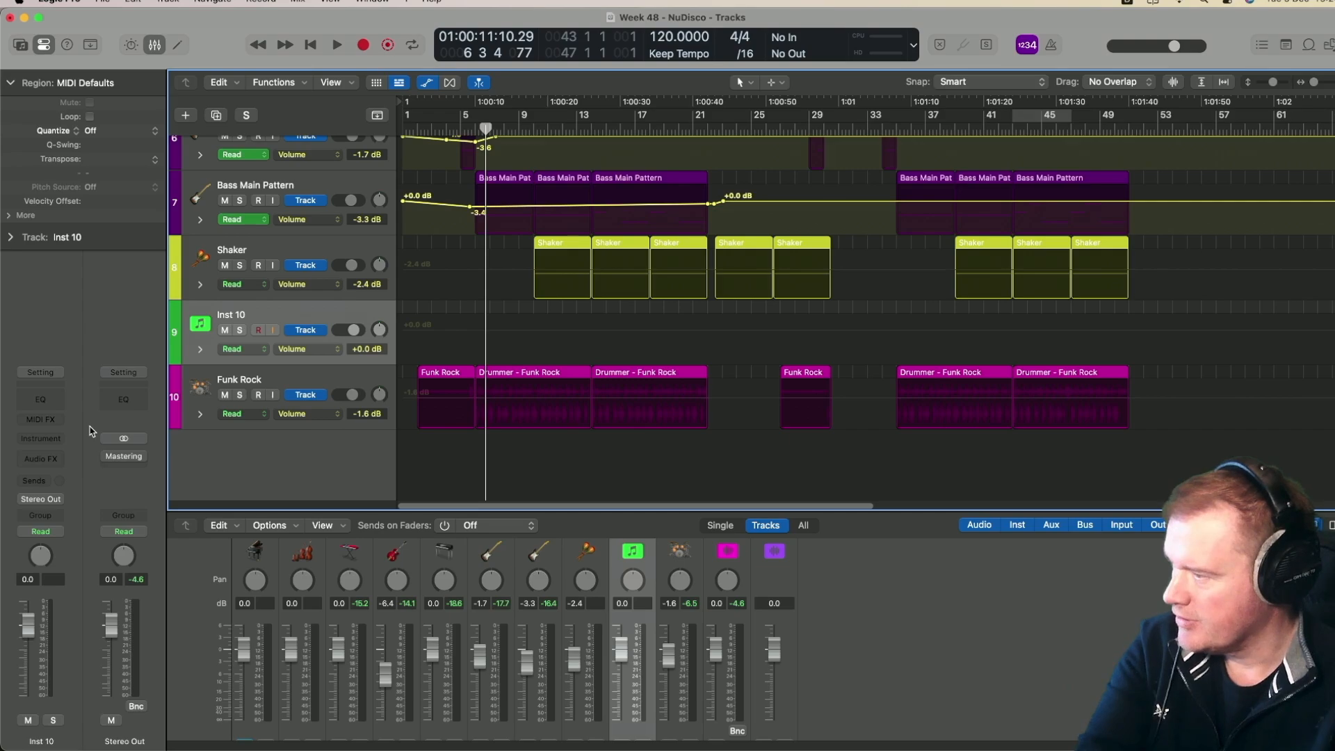
Load Kontakt 8 as the instrument on the new track
click(56, 438)
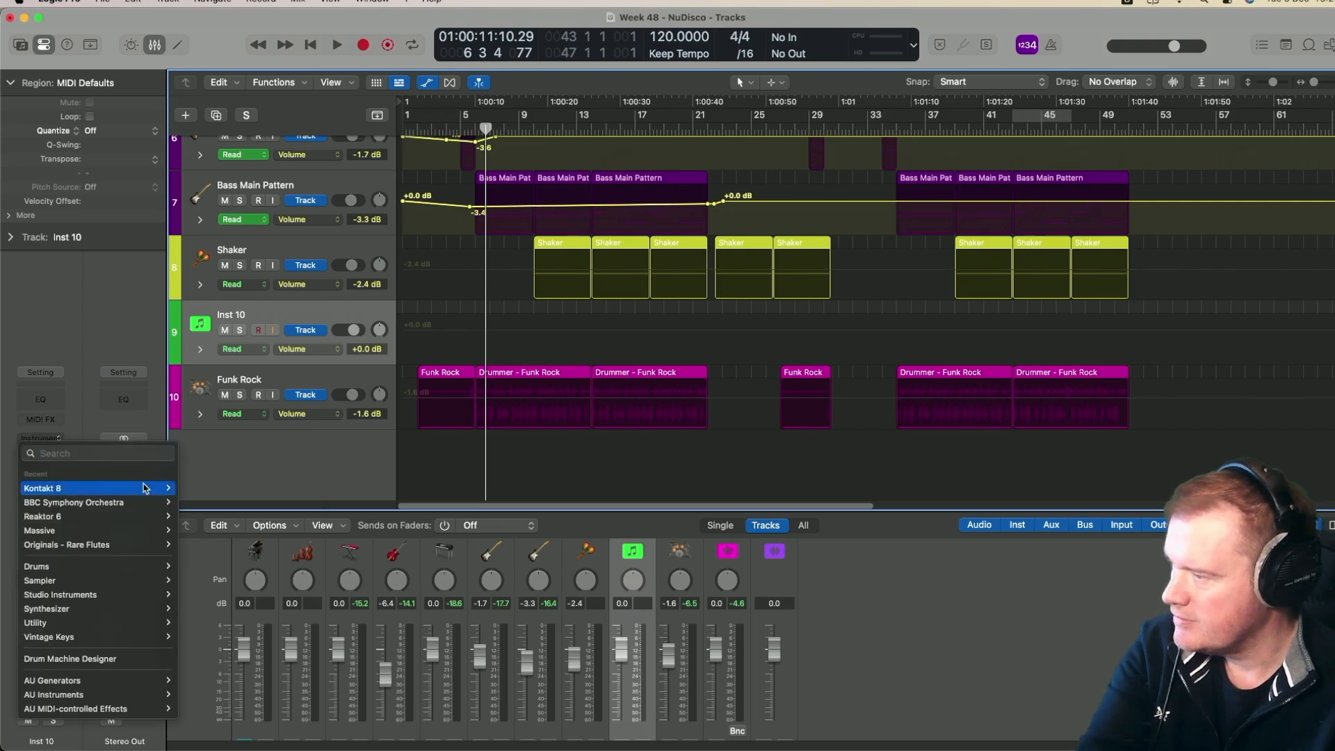
mouse_move(146, 488)
click(228, 501)
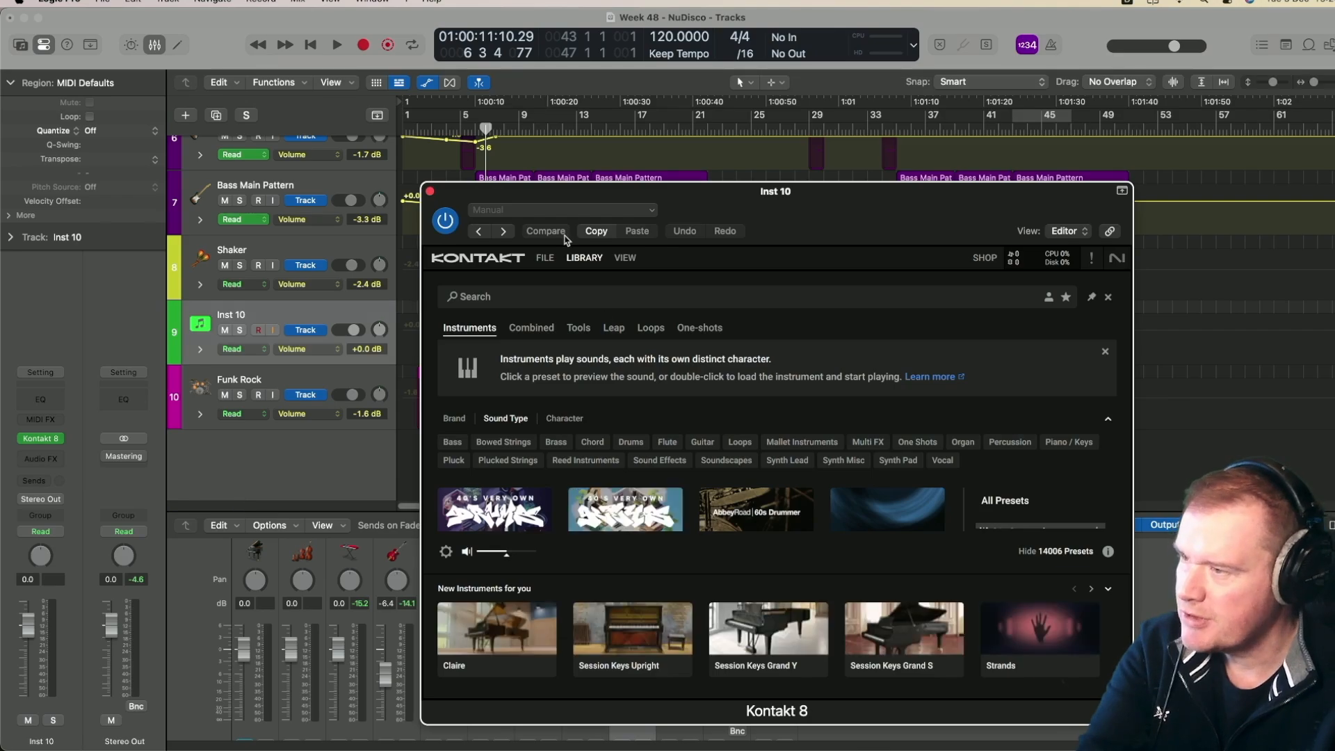
Load the D2 Ensemble Designer instrument from the Damage 2 library into Kontakt
click(580, 264)
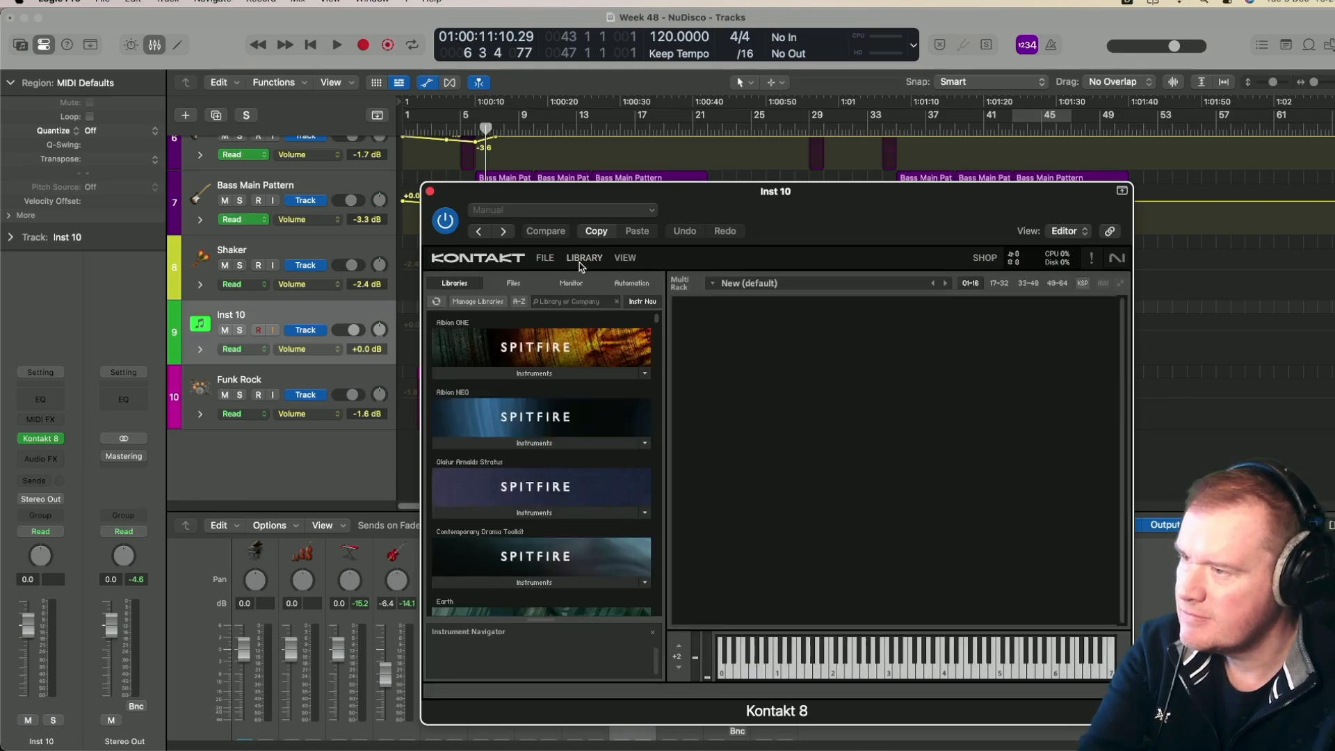
scroll(615, 377, down, 10)
scroll(614, 377, down, 4)
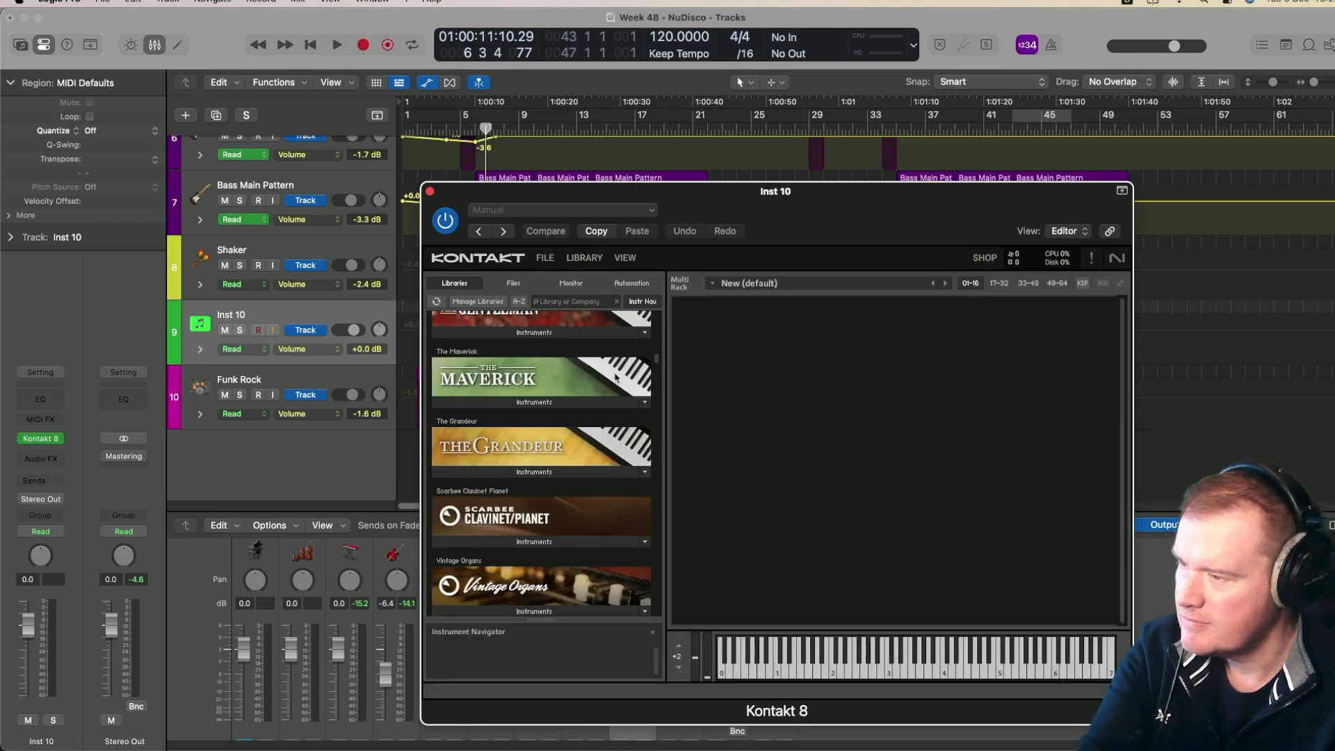
scroll(615, 378, down, 5)
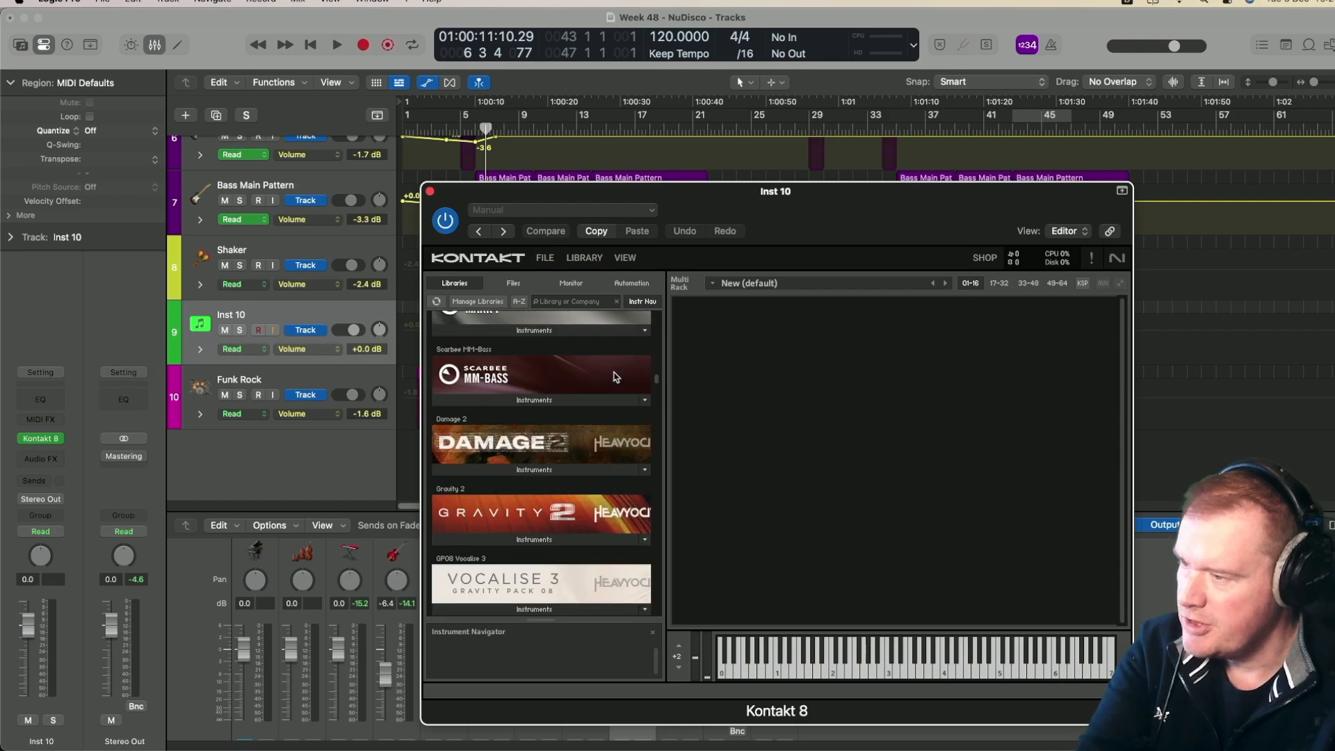
scroll(615, 378, down, 2)
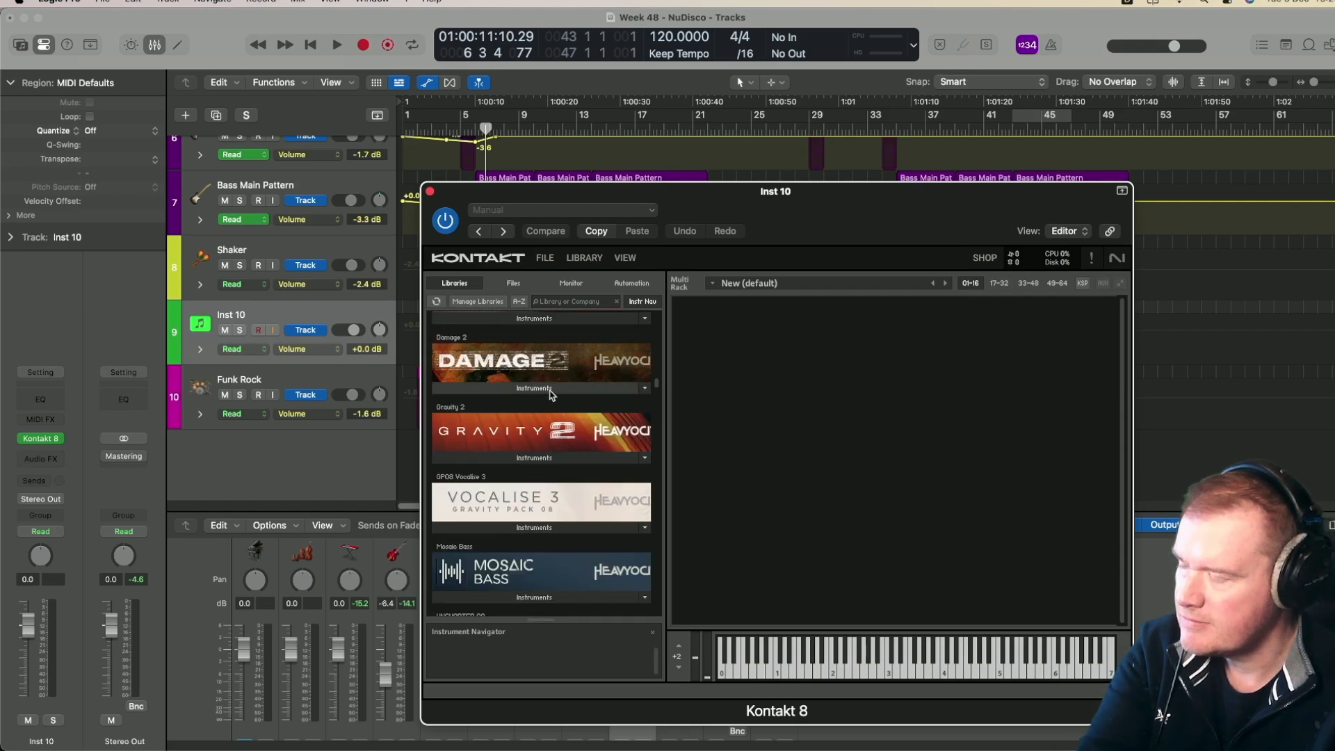
click(555, 388)
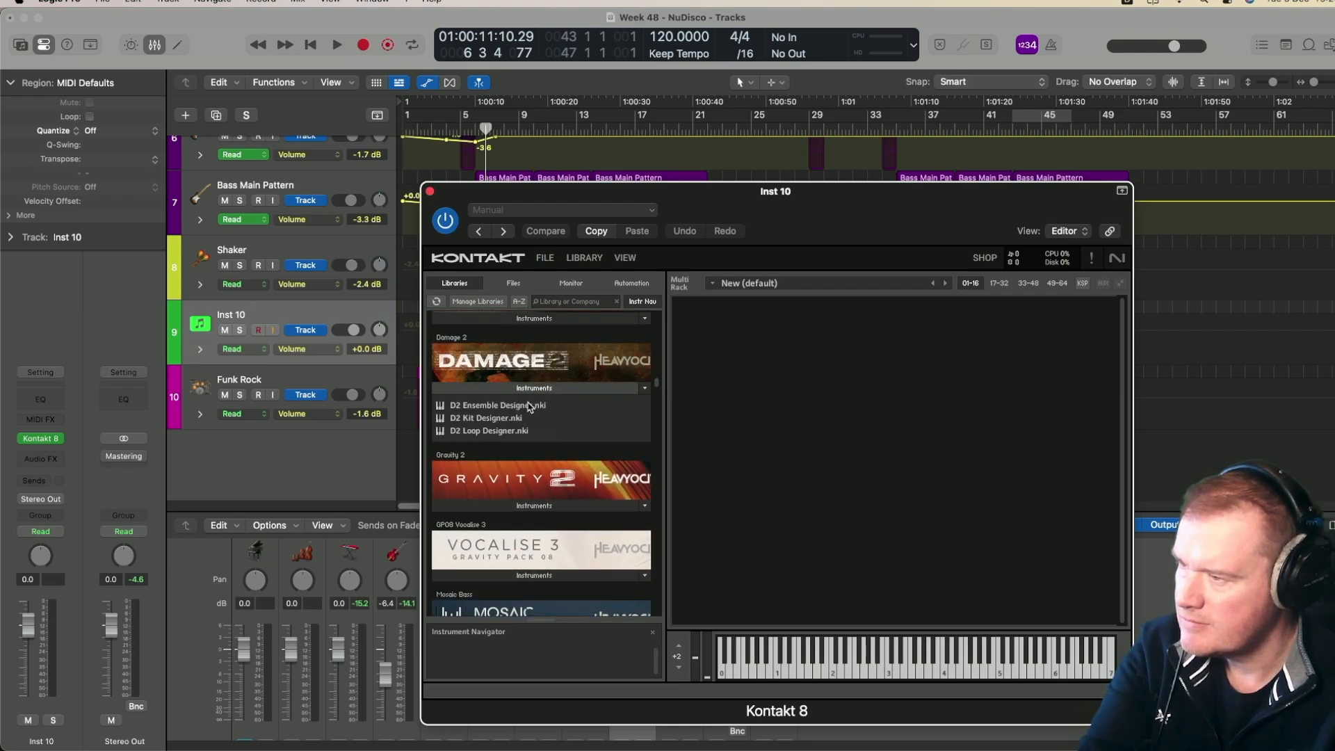
drag(530, 408, 759, 418)
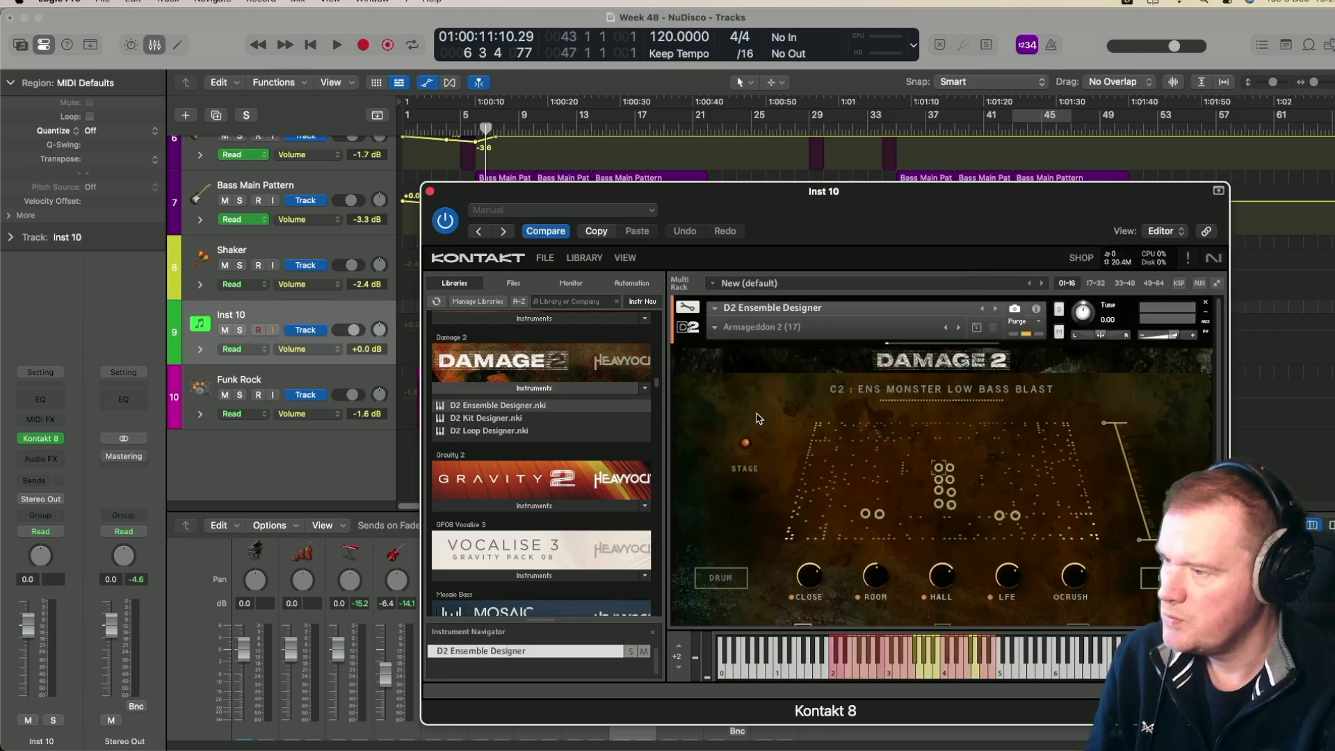
Load the Hybrid Whooshes - Menu (36) preset from the 10 Transitions category in the D2 Ensemble Designer
click(714, 328)
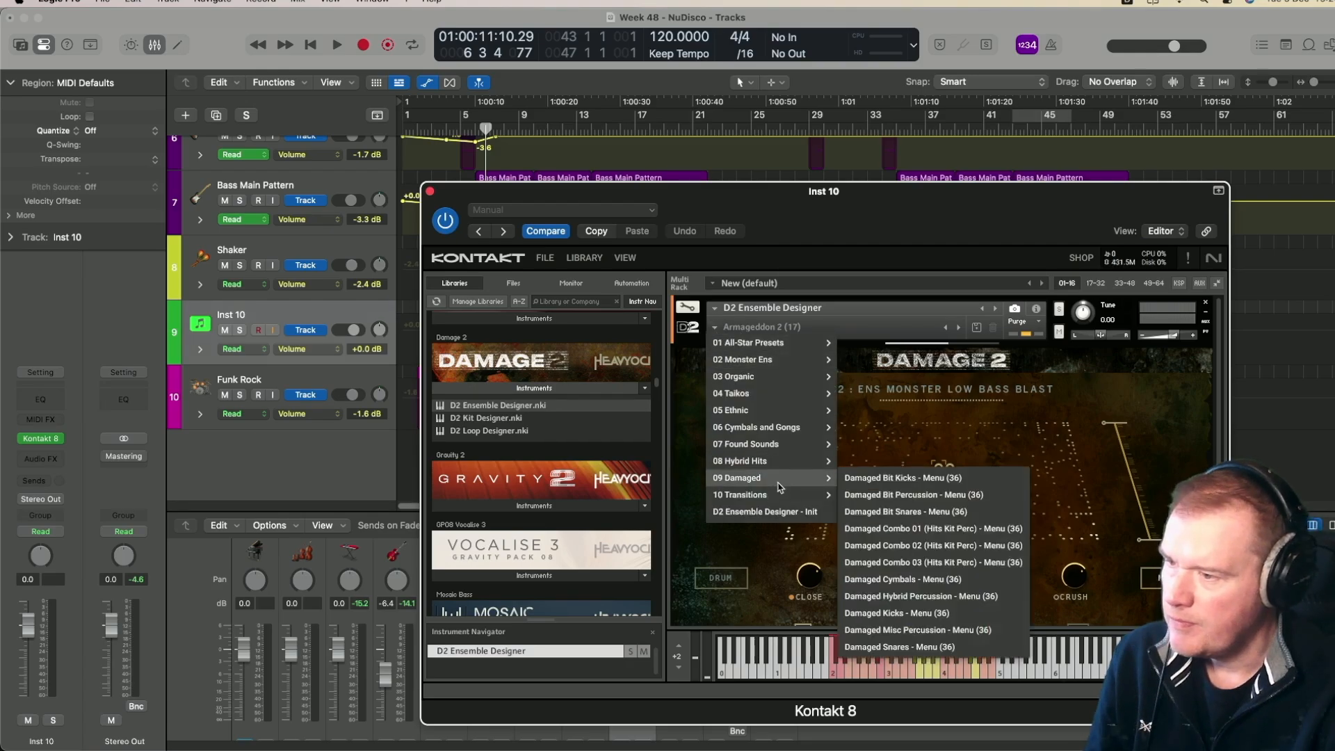
mouse_move(780, 492)
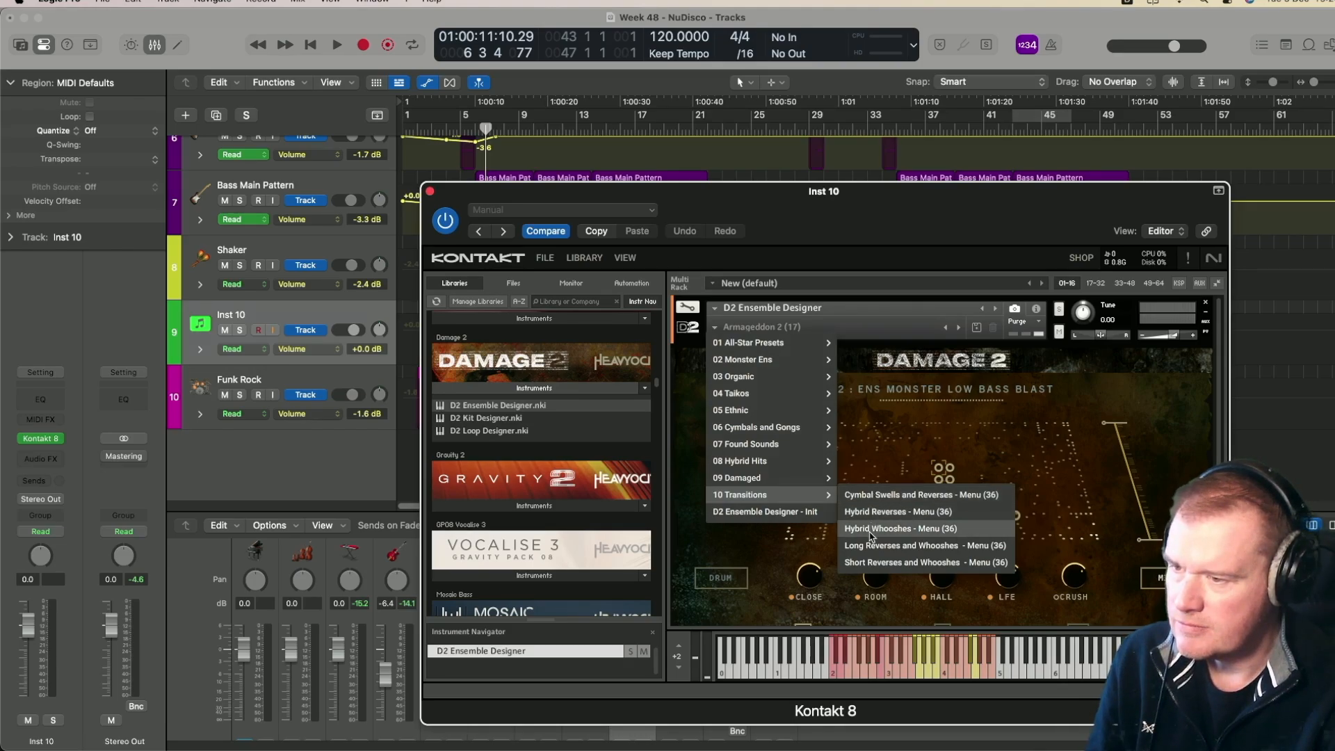
click(871, 530)
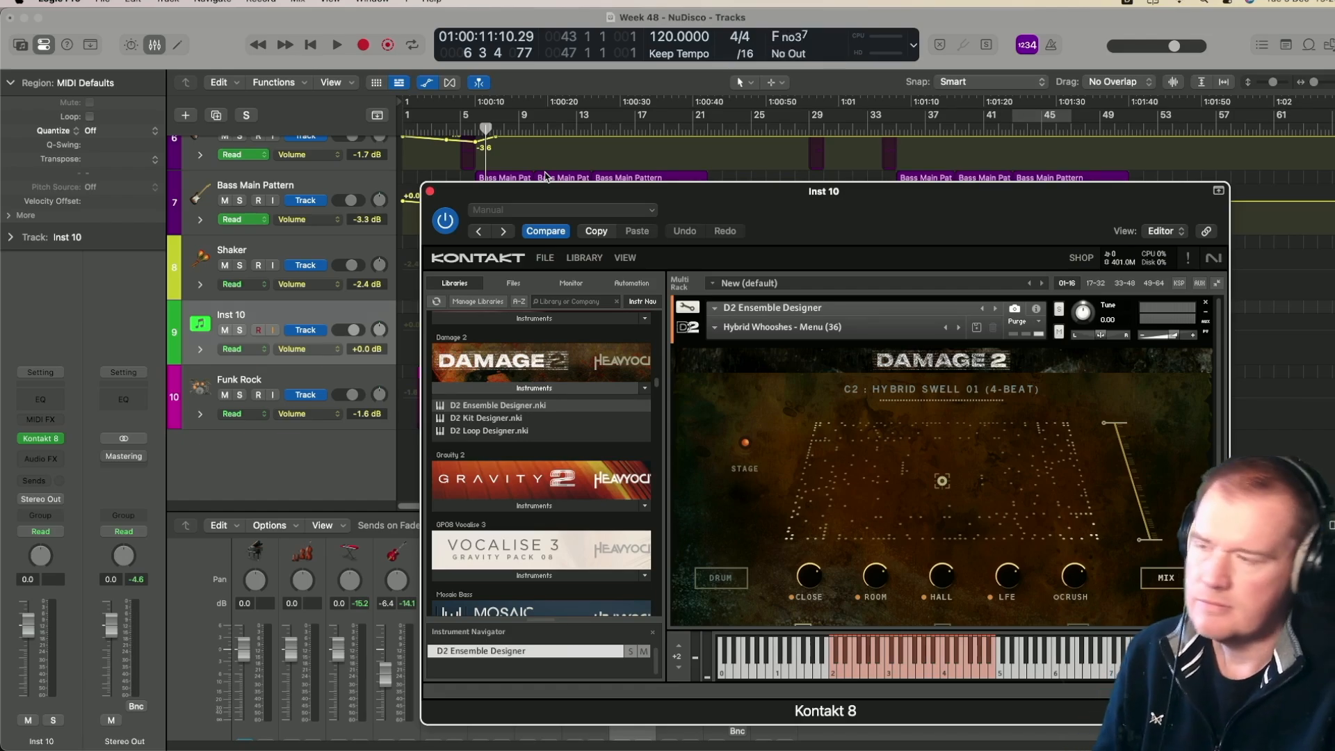
Hide the automation lanes and move the Kontakt window clear of the first bars of the arrangement
drag(640, 200, 657, 270)
click(427, 83)
drag(568, 268, 712, 174)
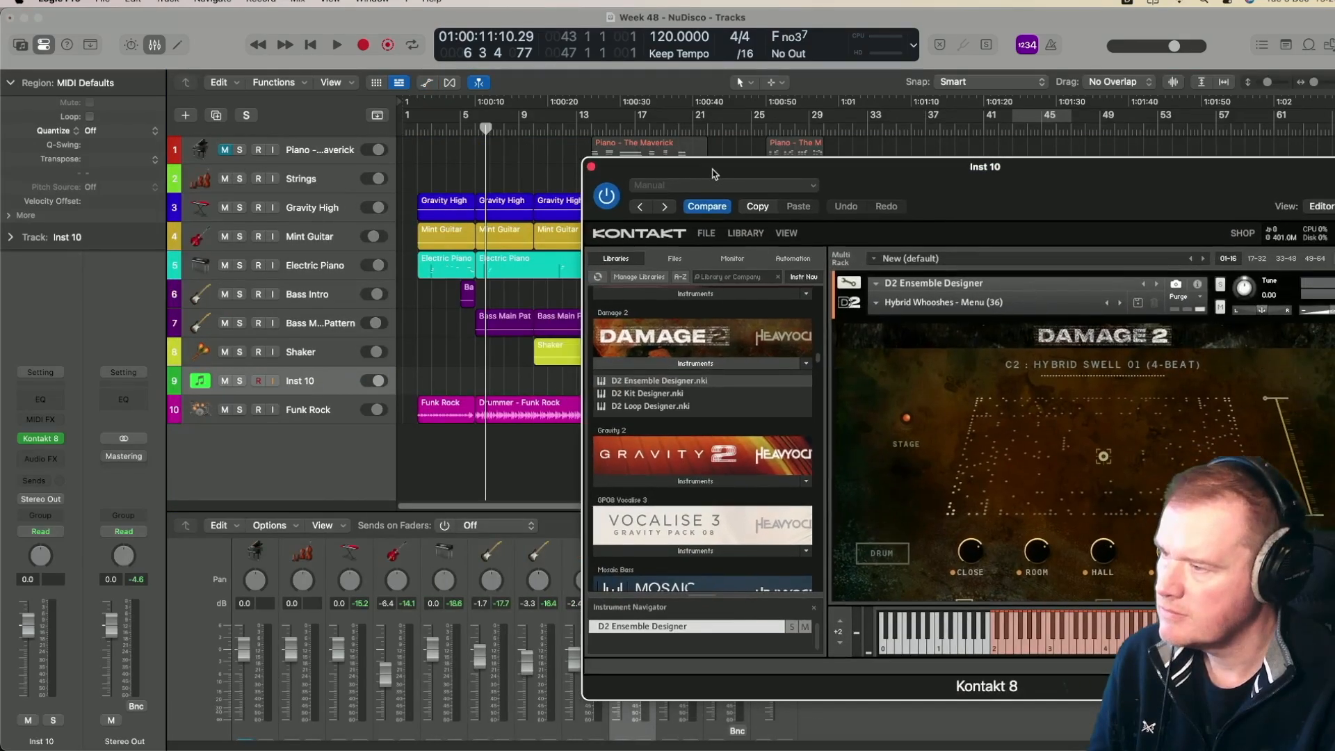
Audition the 1-beat hybrid swells, such as G#4 and D#4, against the song played repeatedly from bar 5
click(465, 132)
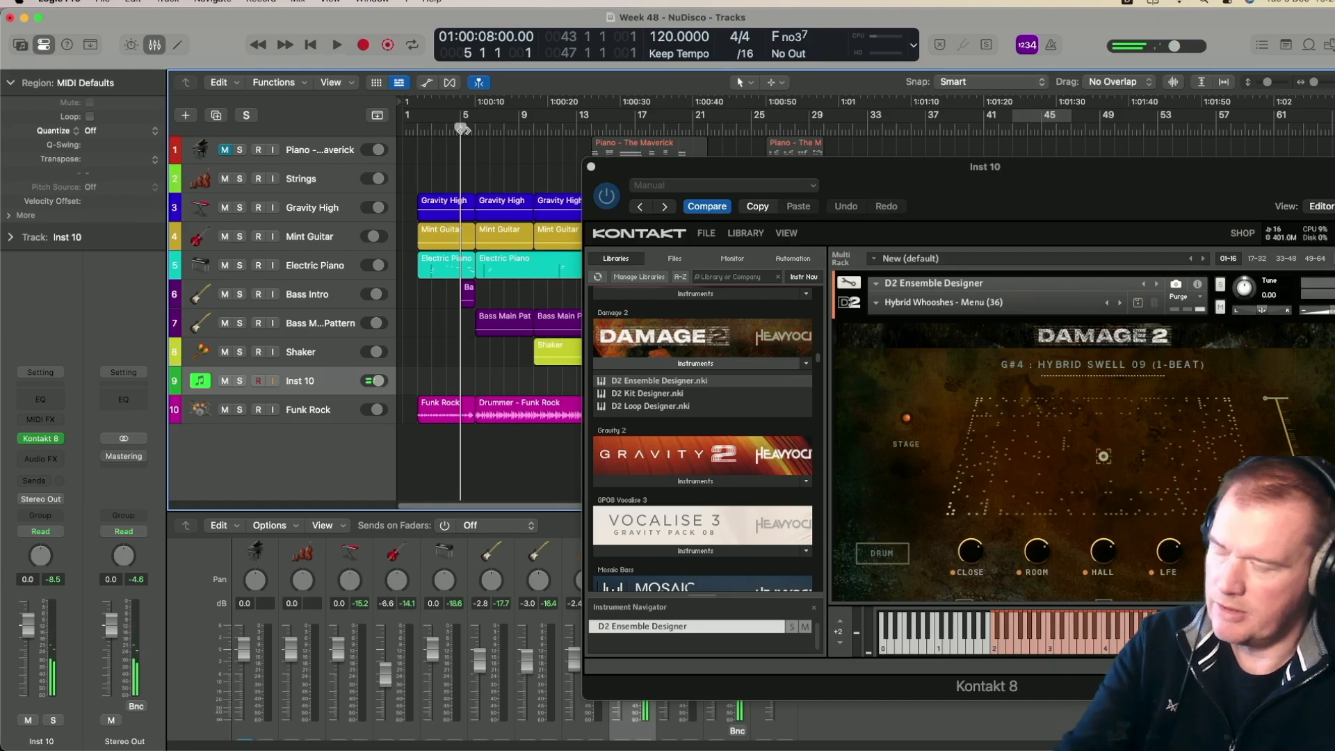
key(space)
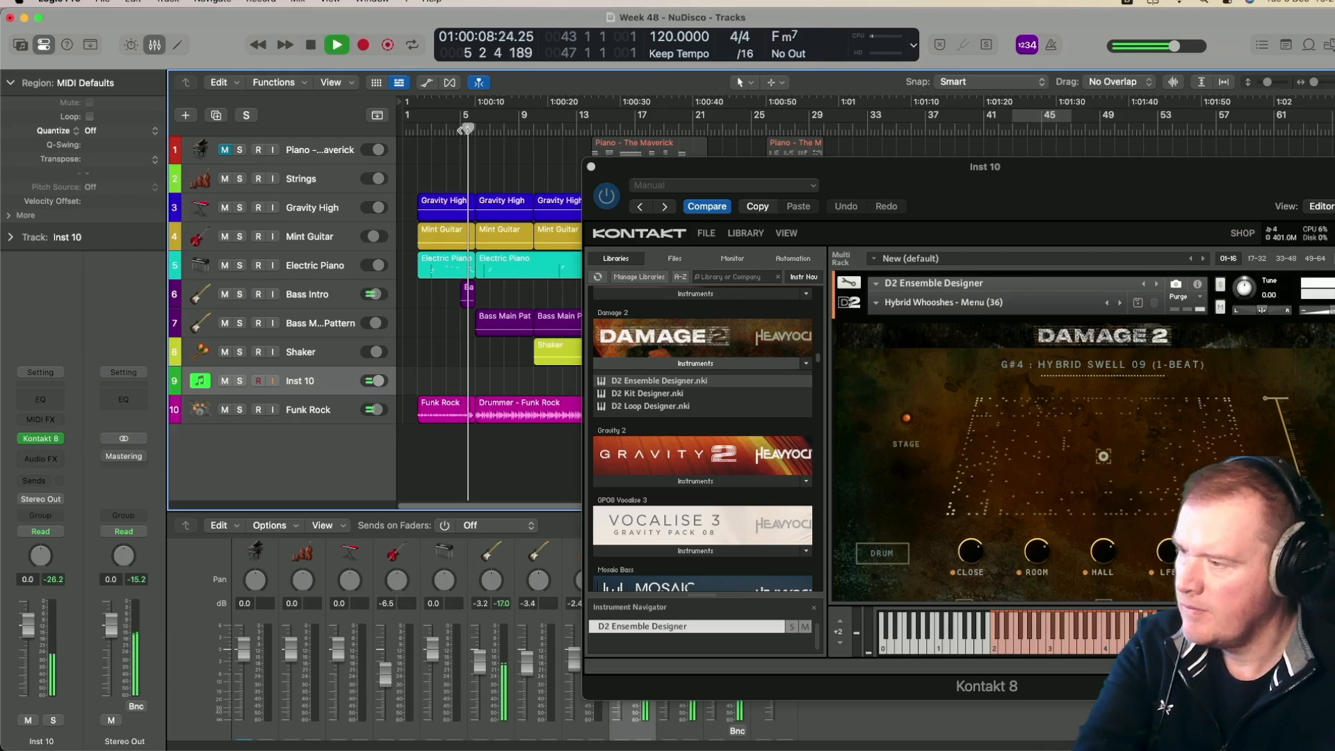
key(space)
key(space)
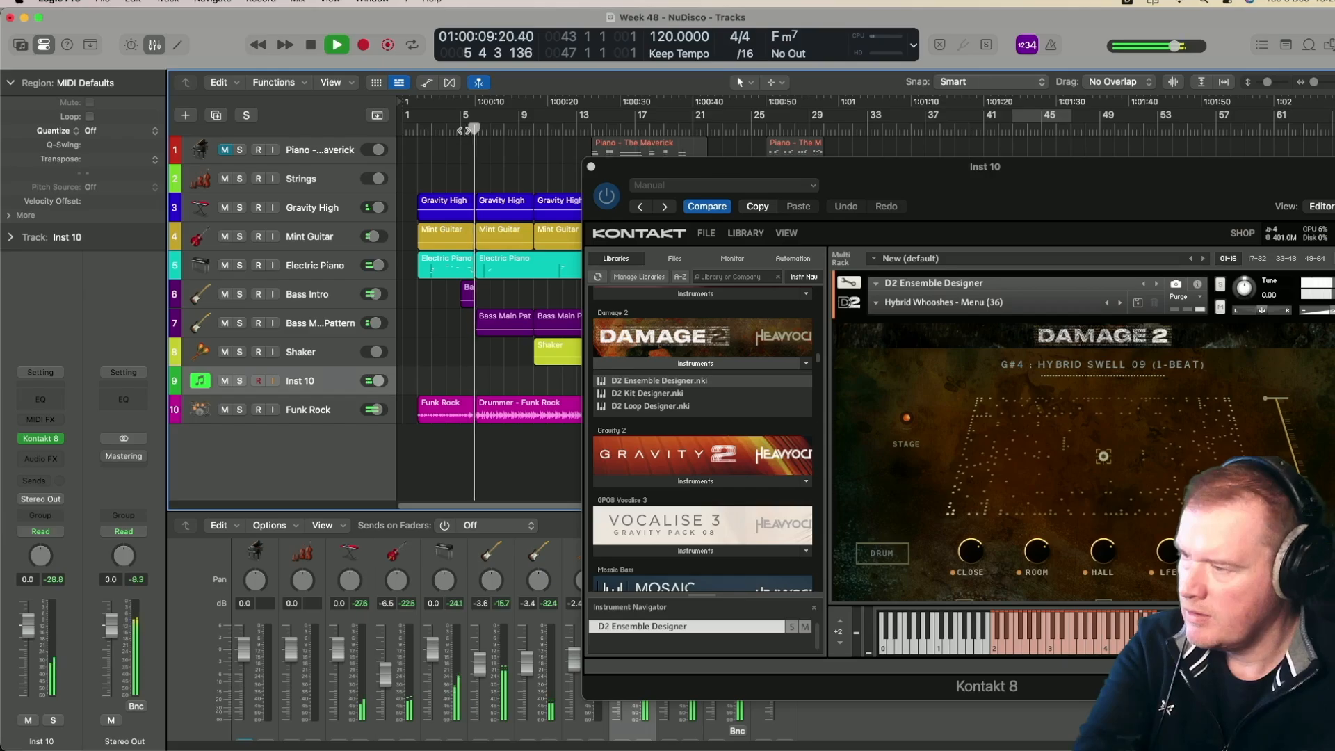
key(space)
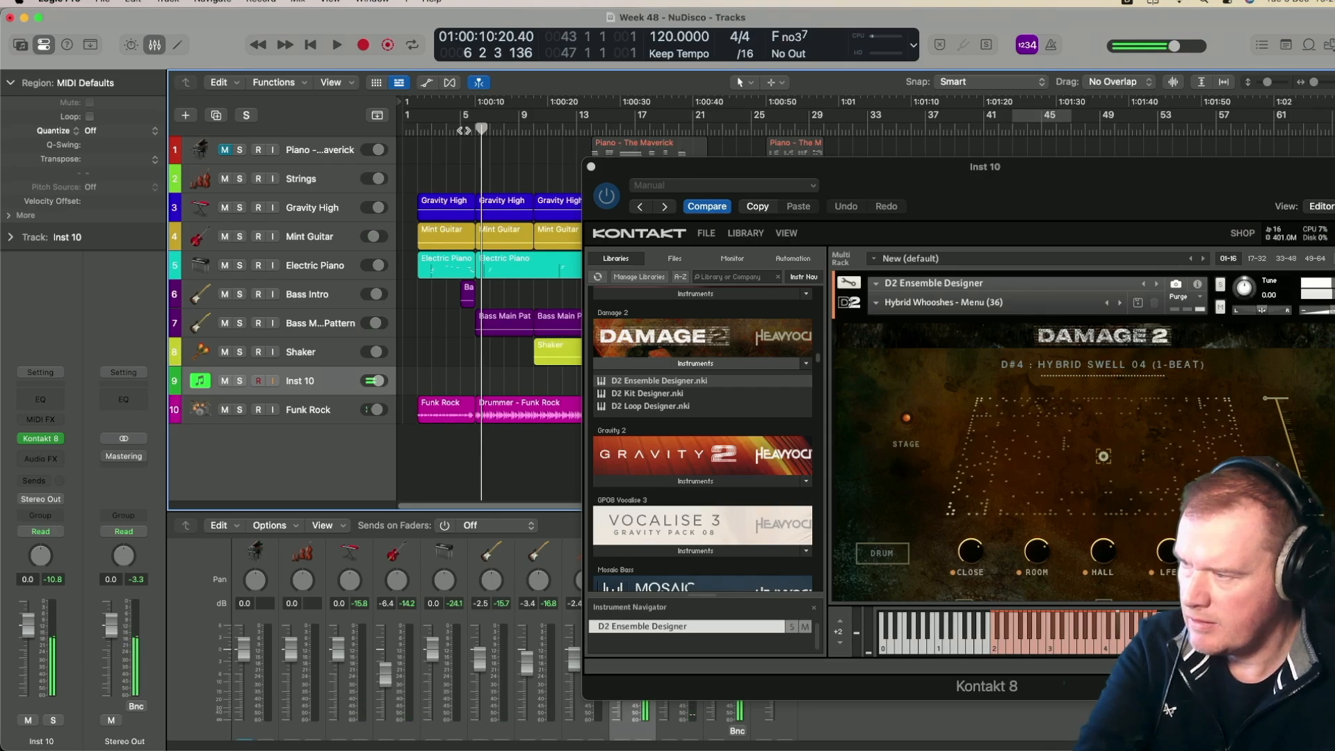
key(space)
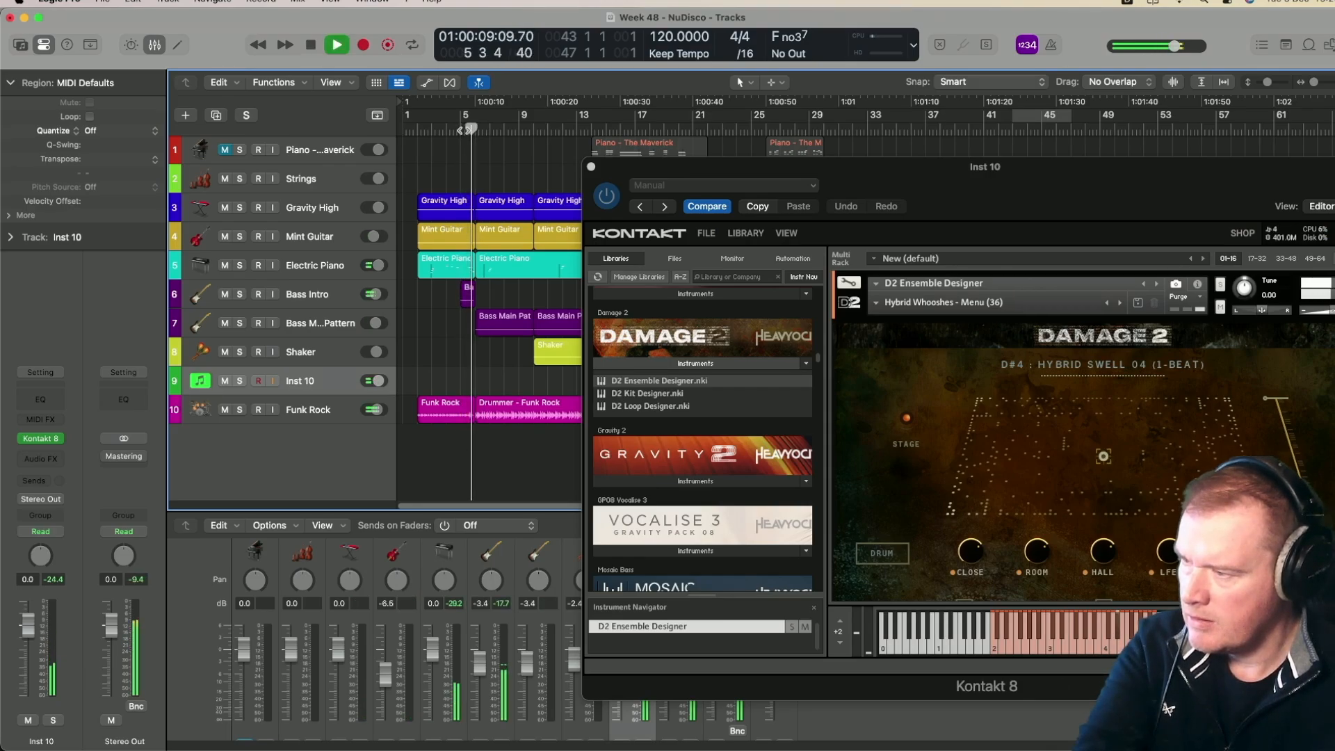
key(space)
key(space)
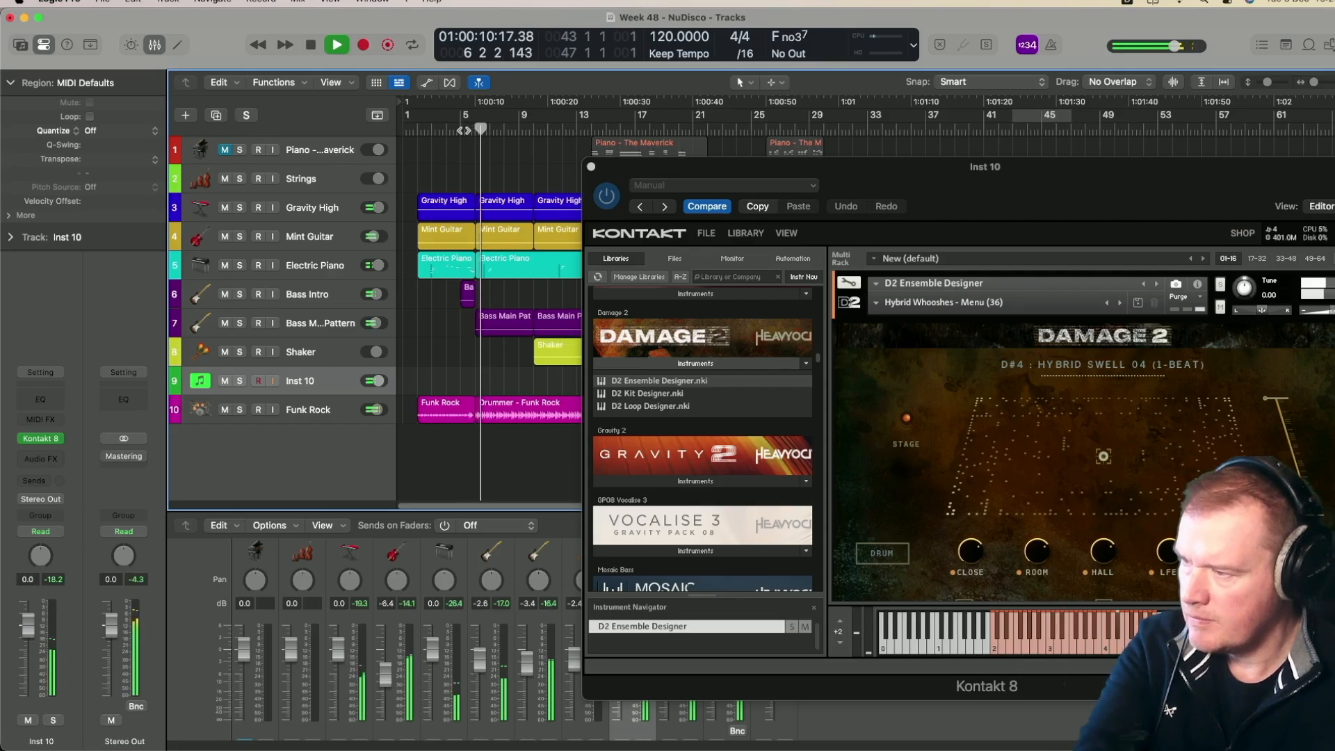
key(space)
Audition the 4-beat hybrid swells on G2 and G#2 against the song played repeatedly from bar 5
key(space)
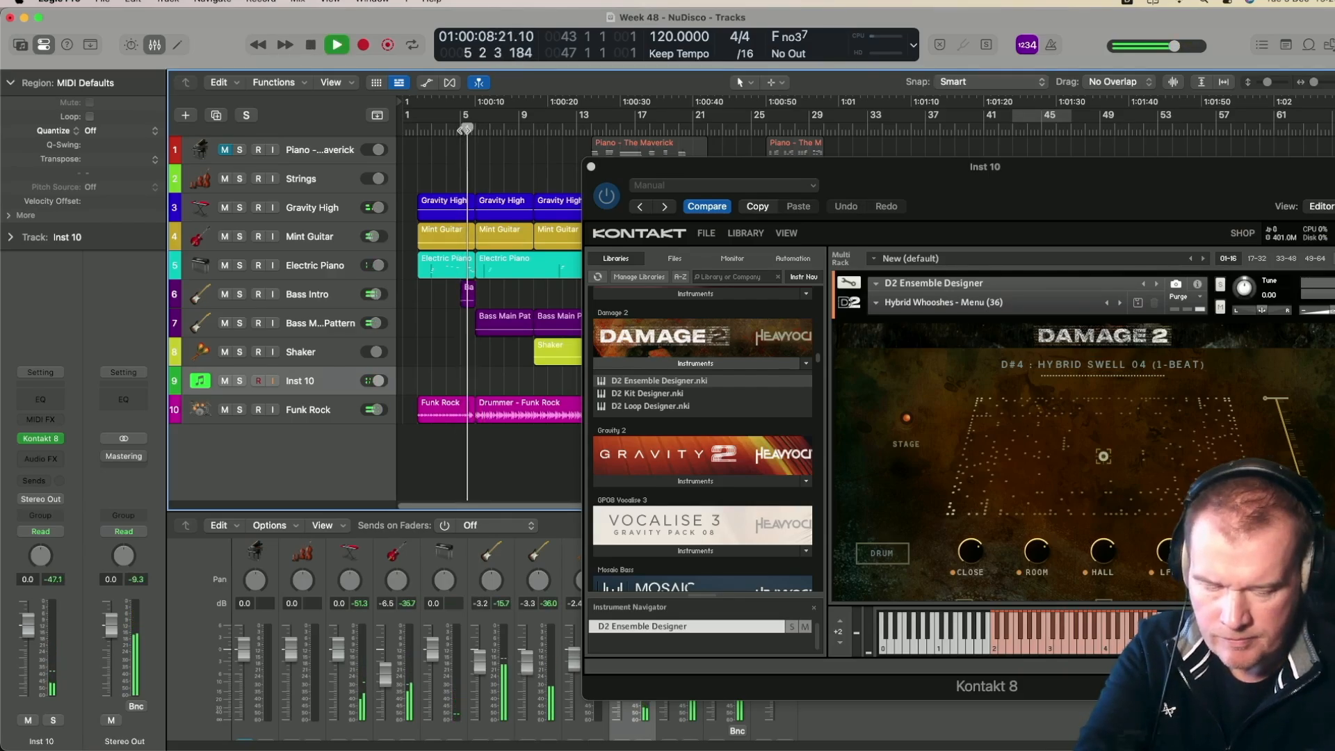
key(space)
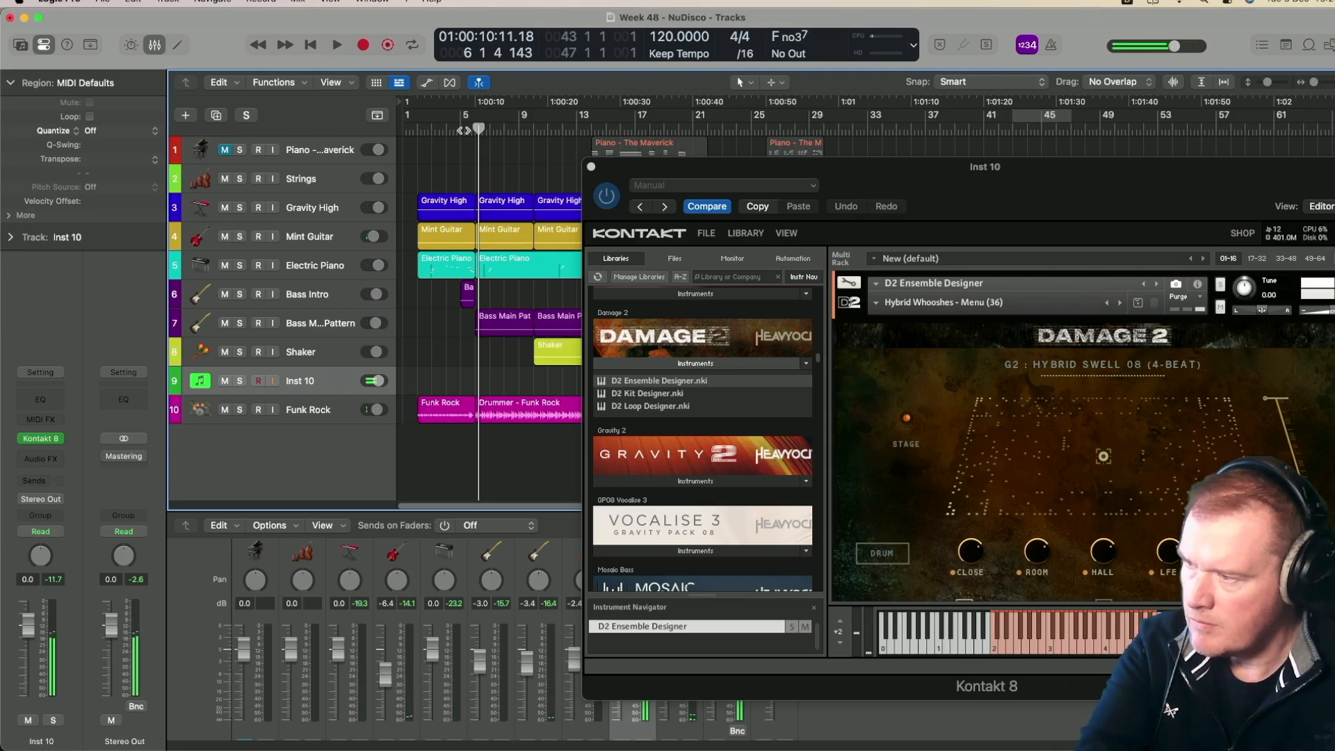
key(space)
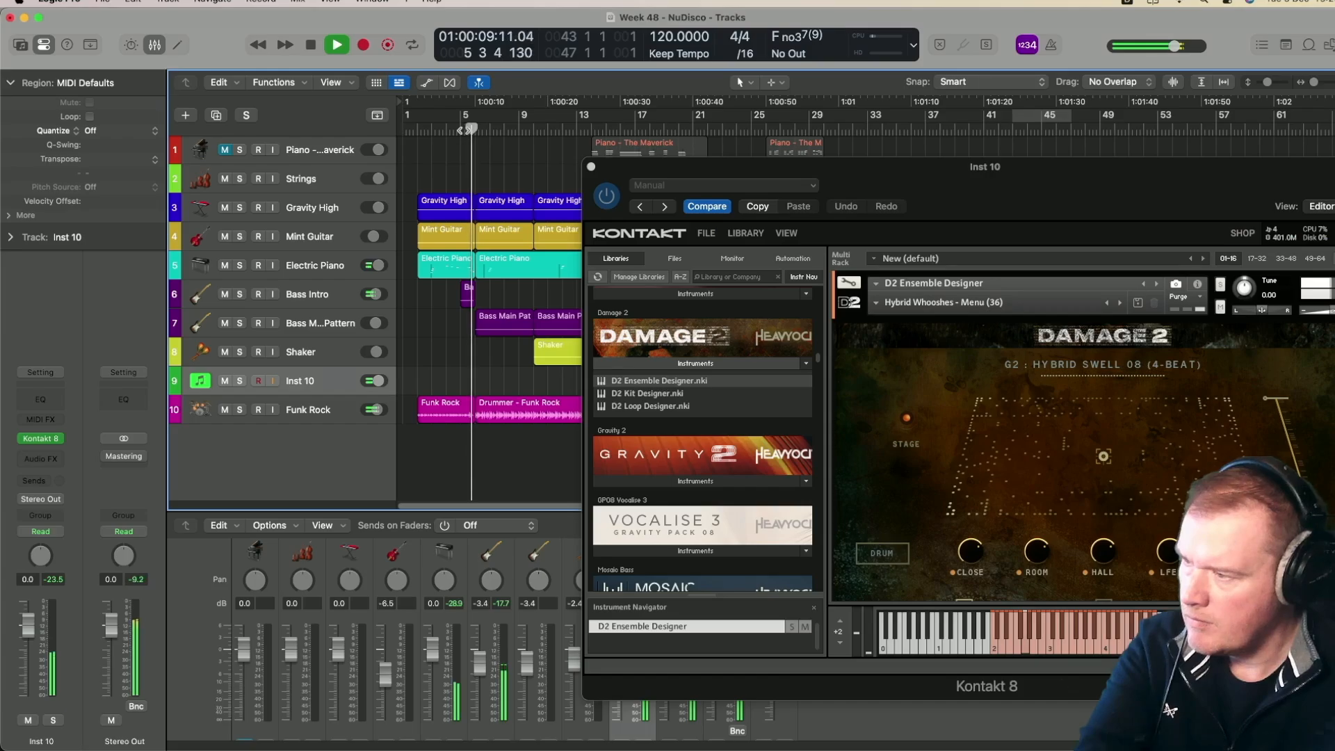
key(space)
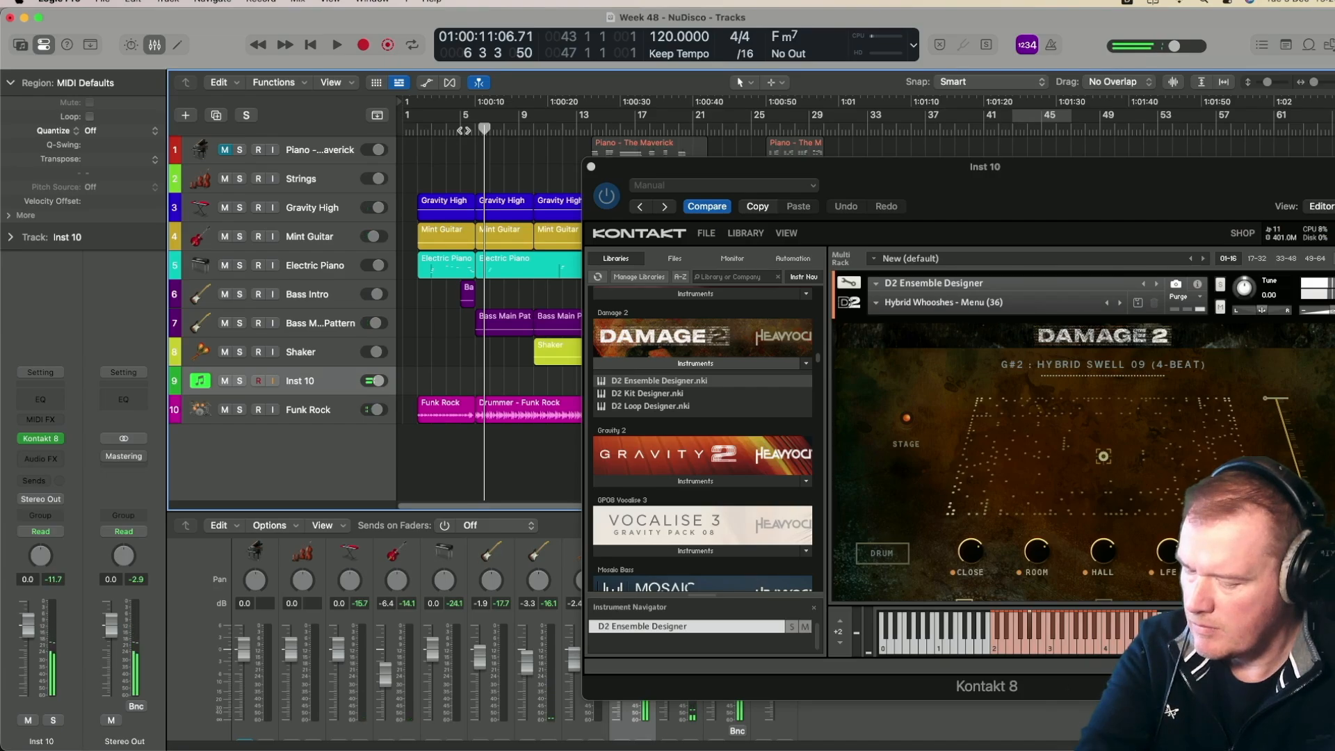
key(space)
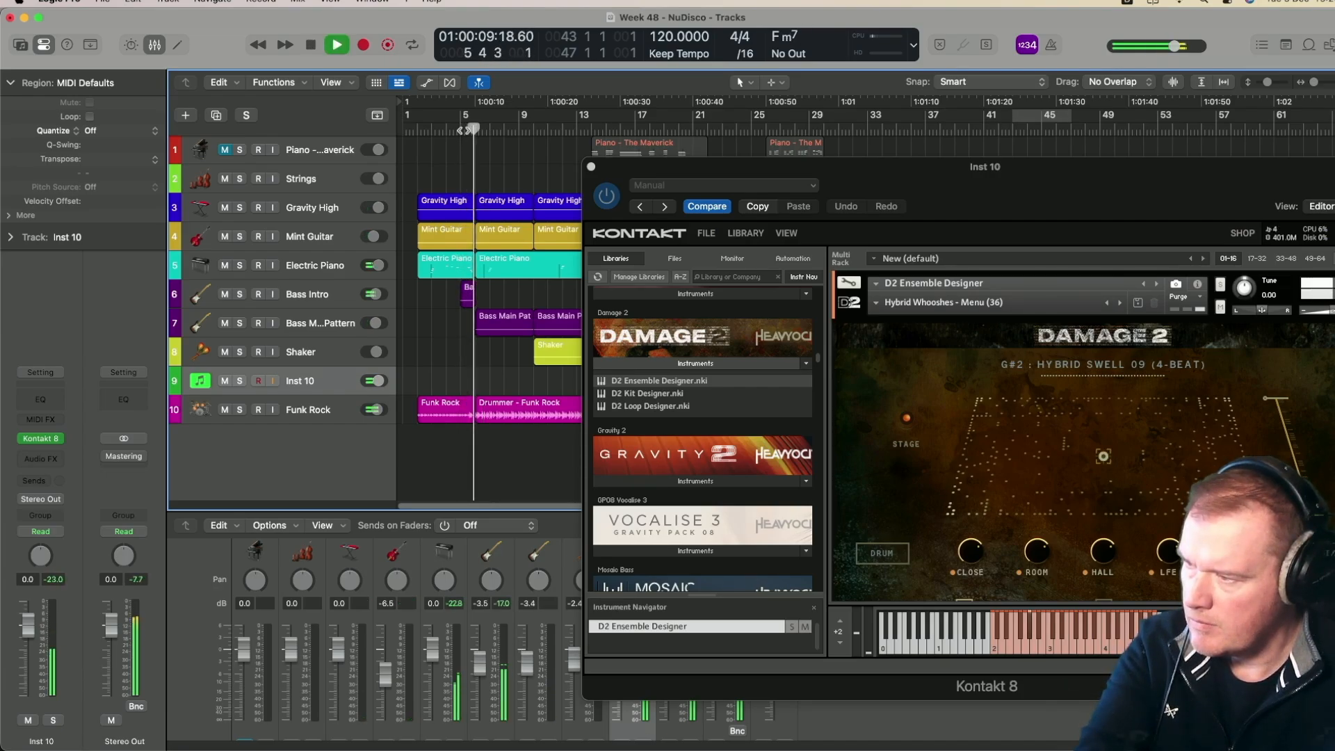
key(space)
Record the G2 Hybrid Swell 08 (4-Beat) on the Inst 10 track from bar 5 to about bar 7
click(463, 130)
key(r)
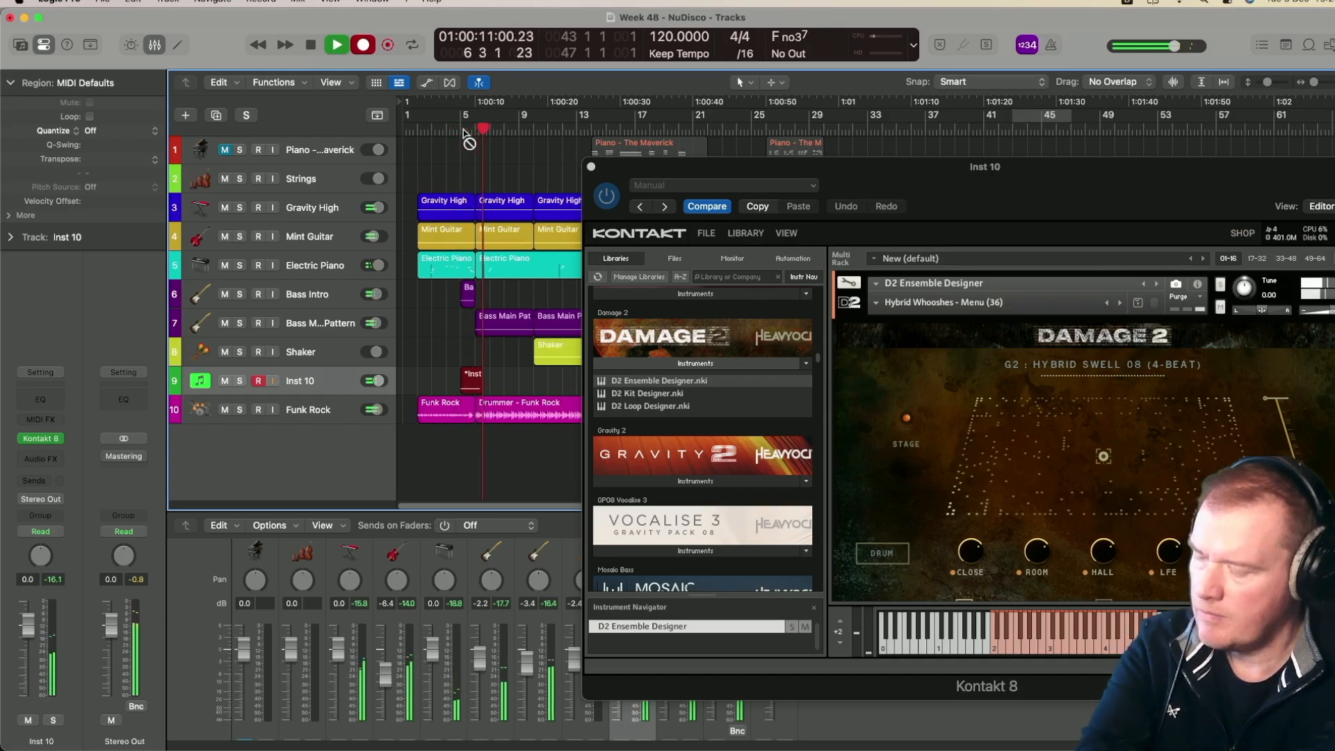
key(space)
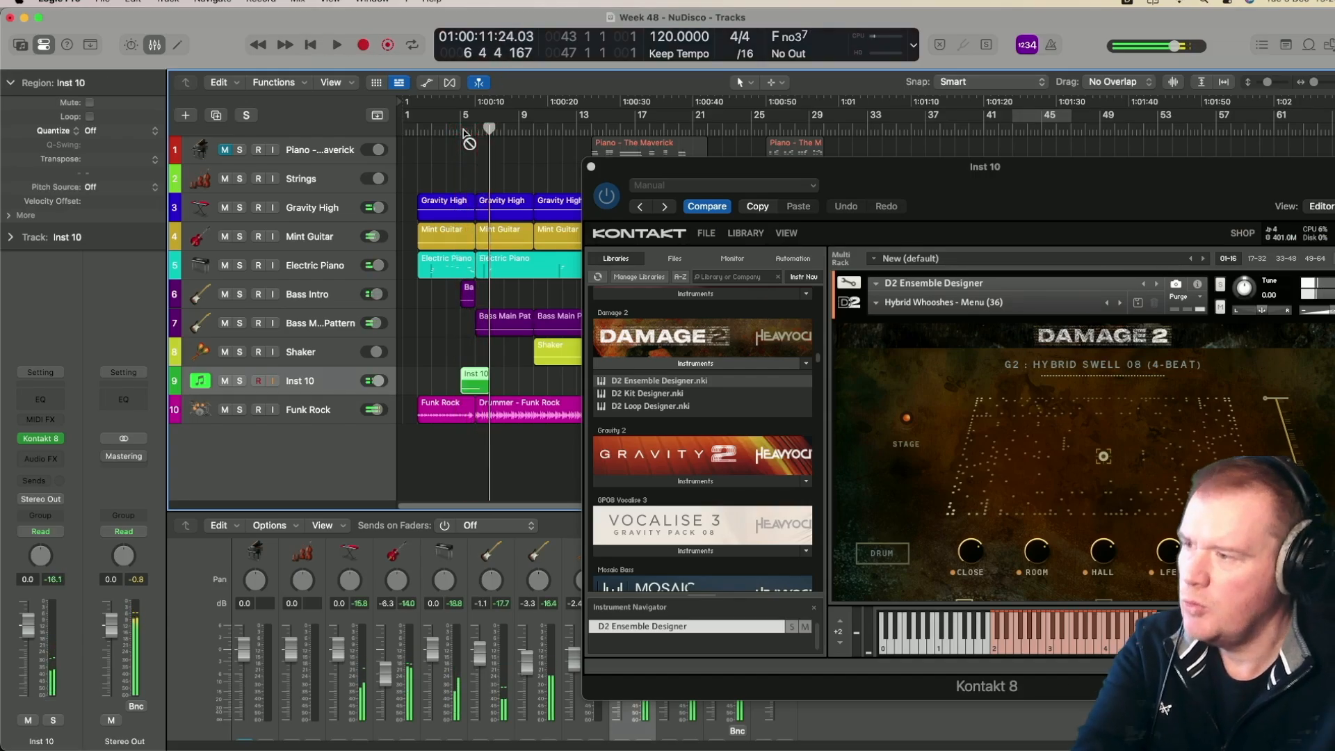
Close the Kontakt window, open the recorded Inst 10 region in the Piano Roll, and play it back
click(591, 168)
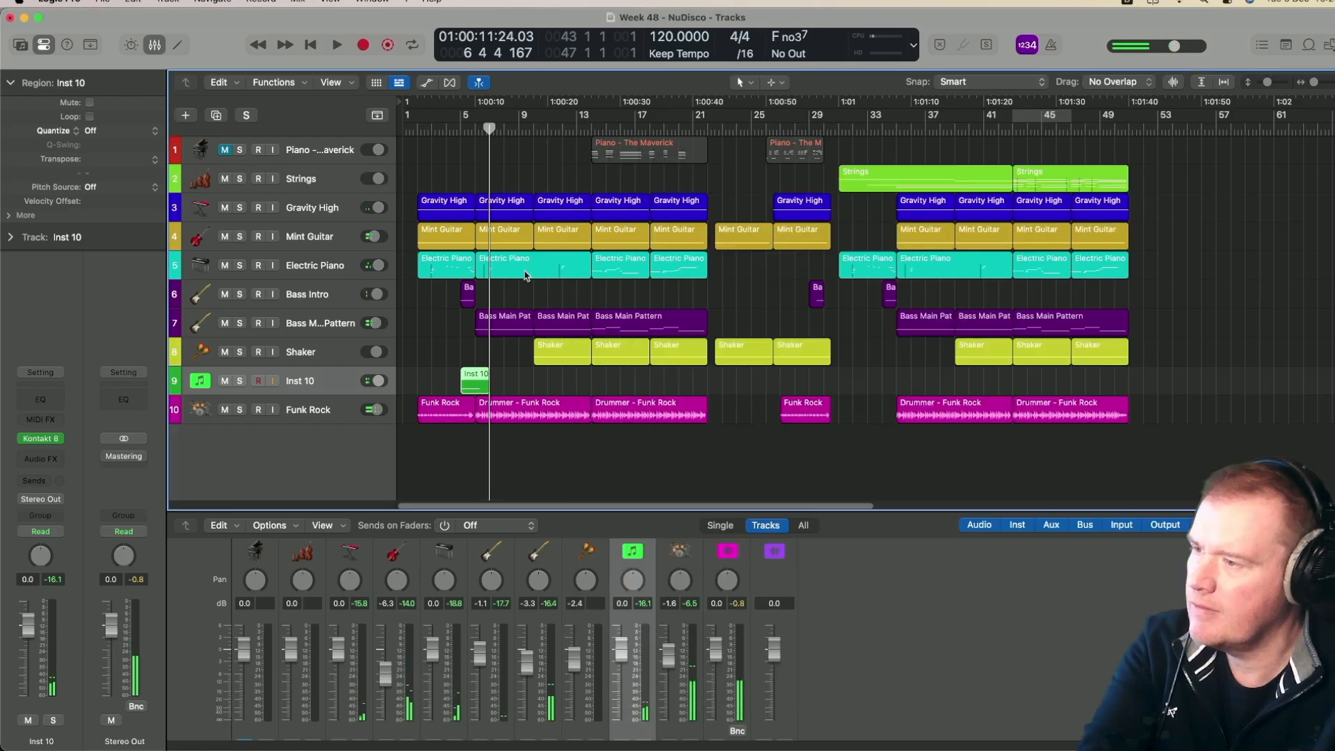
double_click(474, 380)
click(536, 666)
key(space)
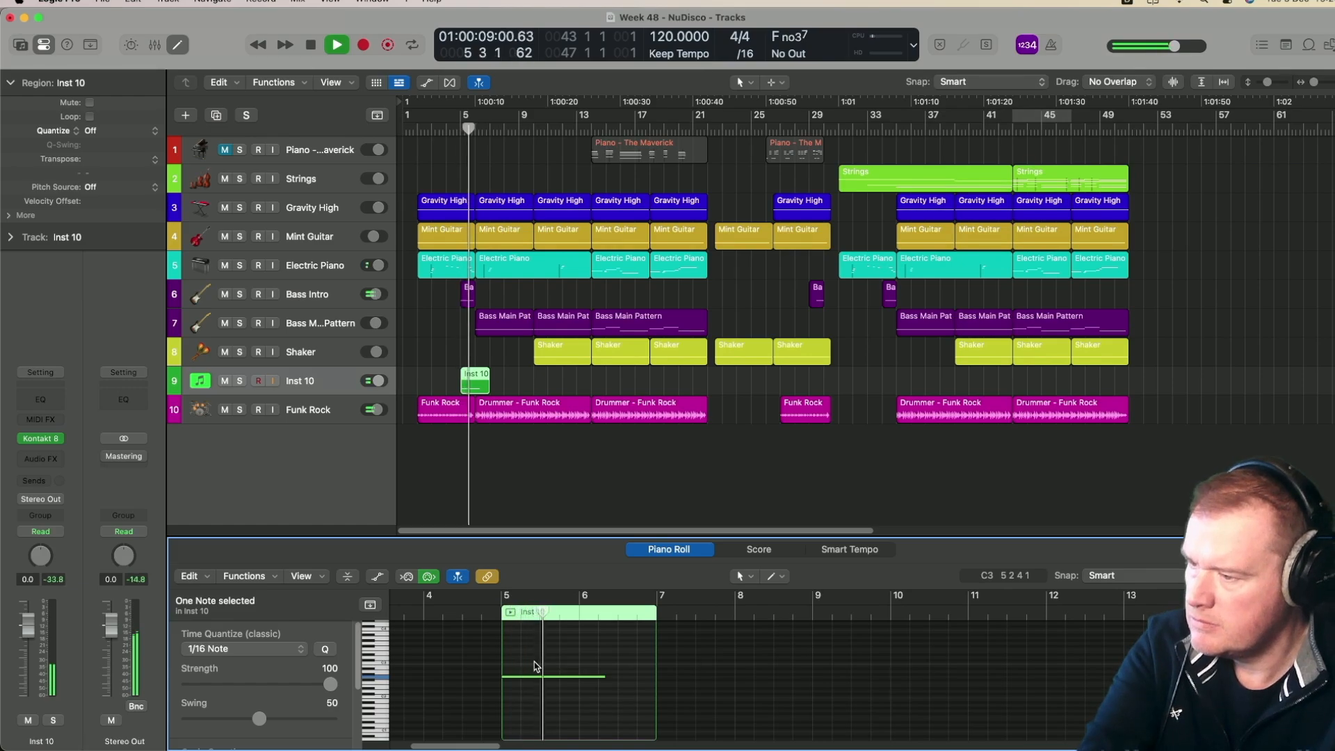
key(space)
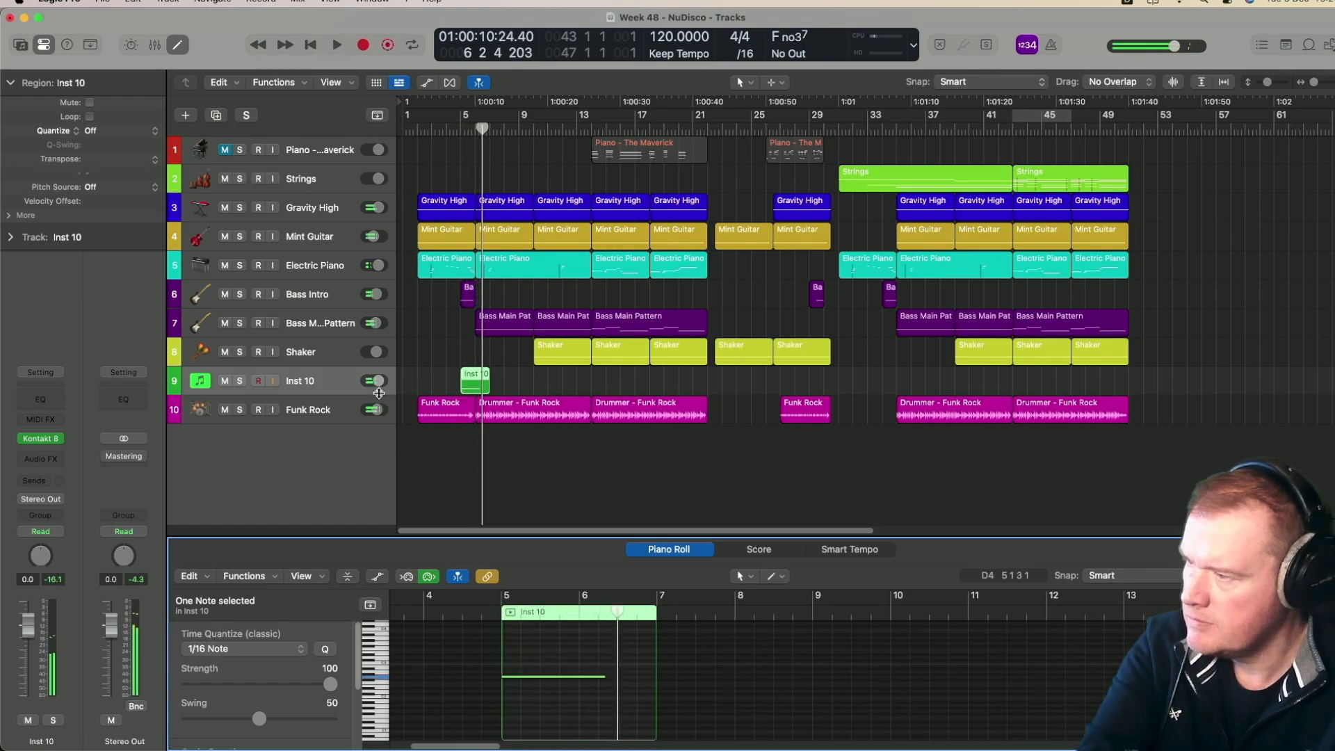
Lower the Inst 10 track's volume to -5.2 dB while checking it in playback from bar 5
drag(378, 382, 375, 383)
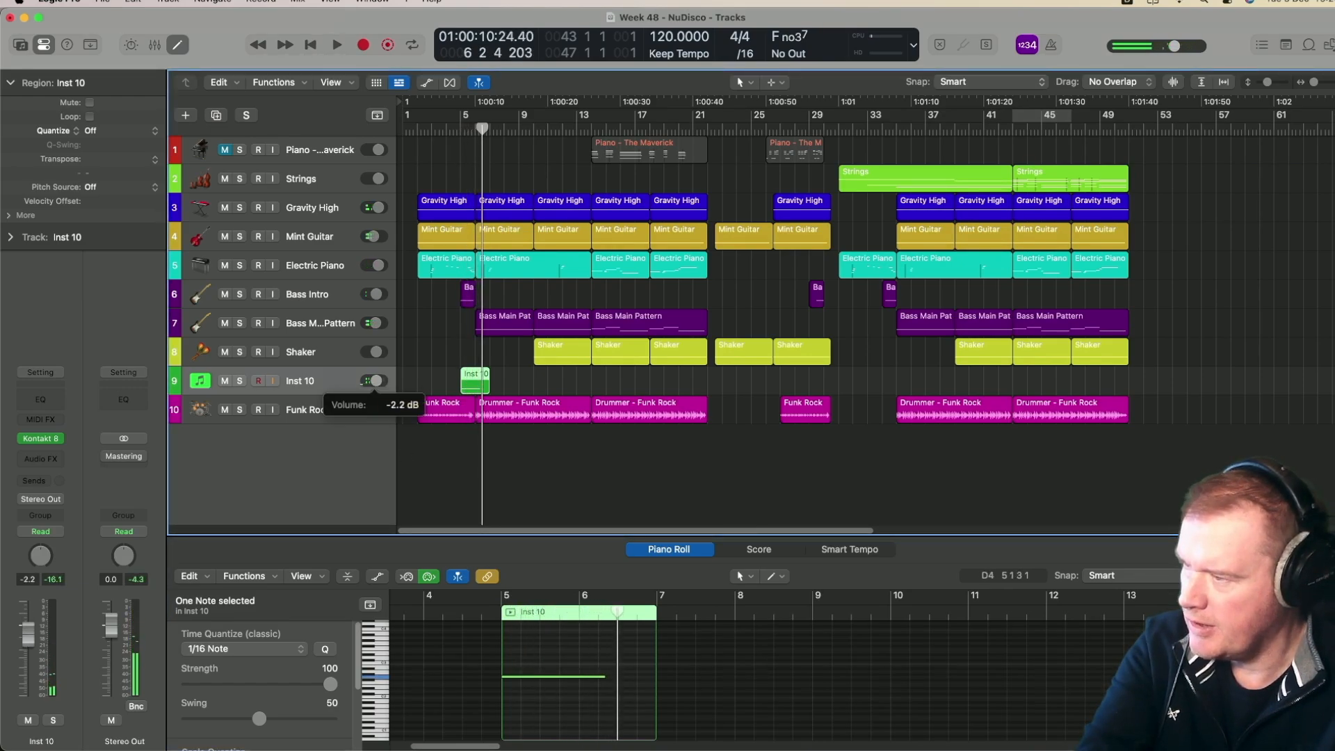
key(space)
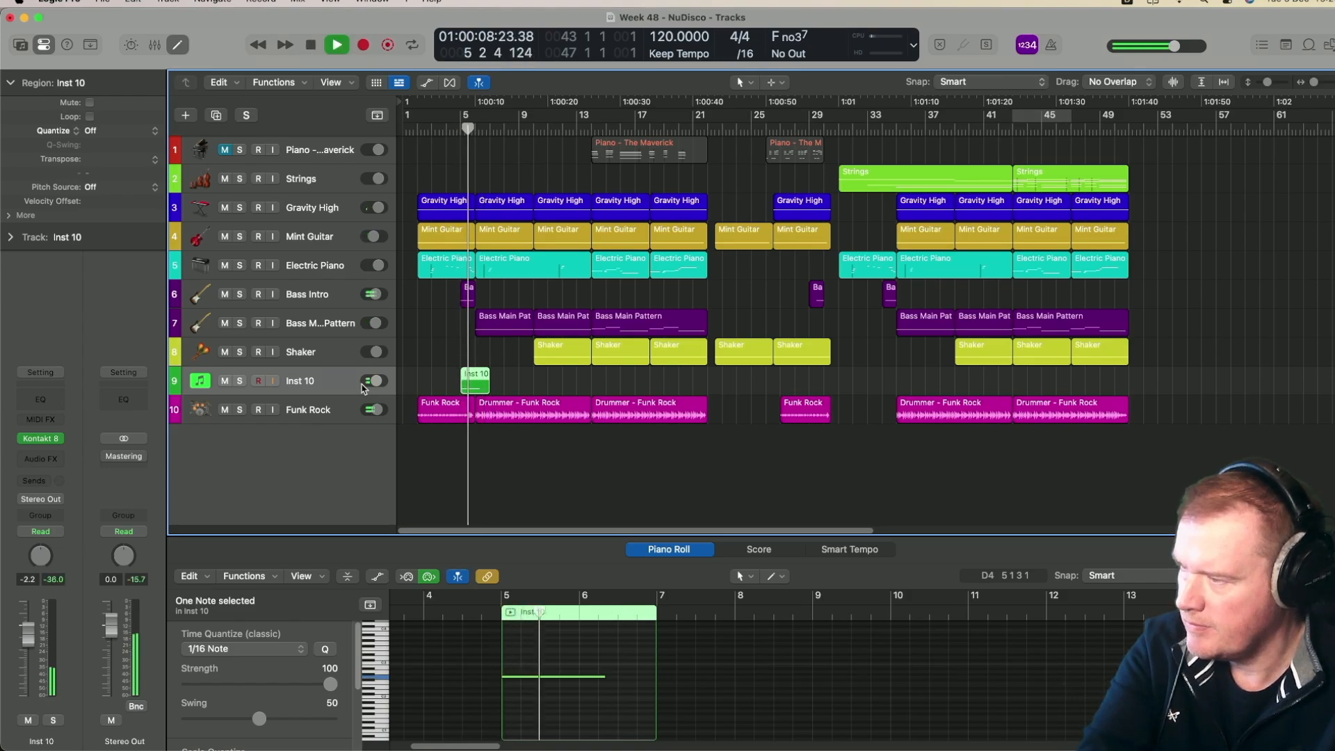
drag(375, 383, 354, 387)
key(space)
key(space)
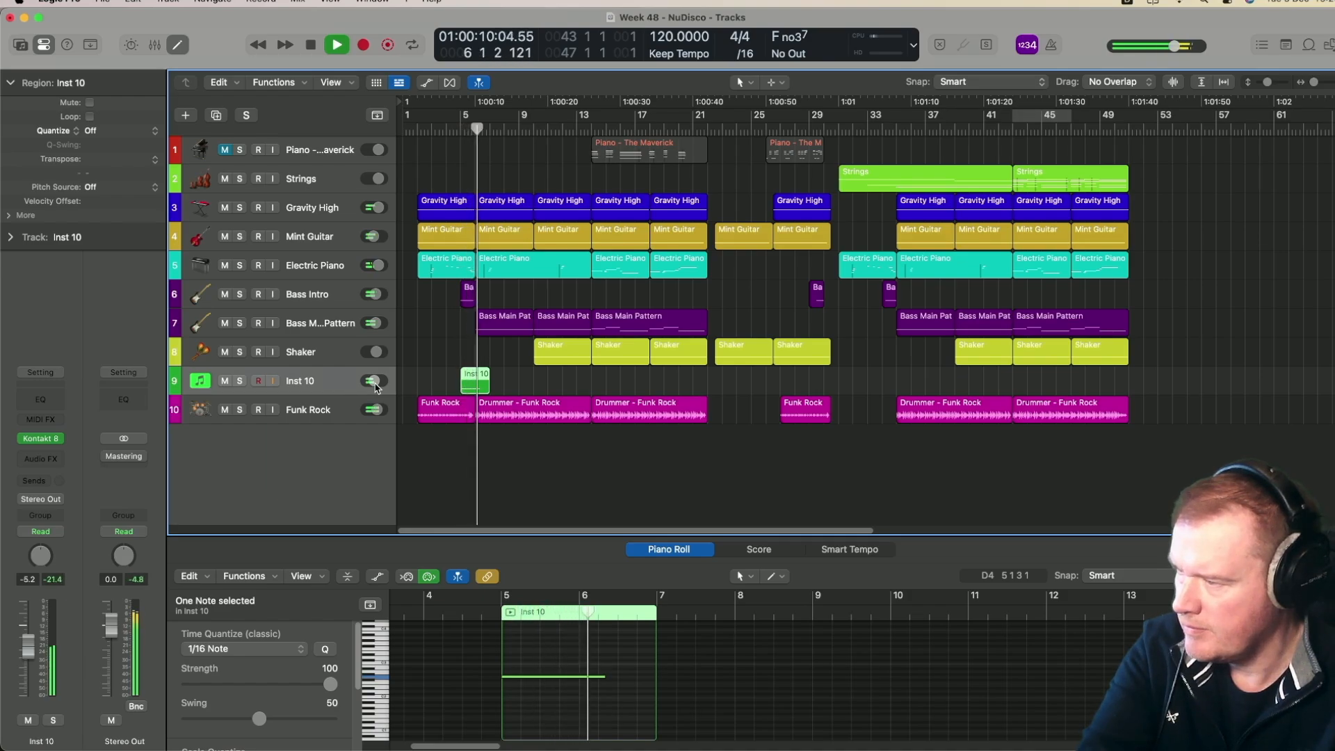
key(space)
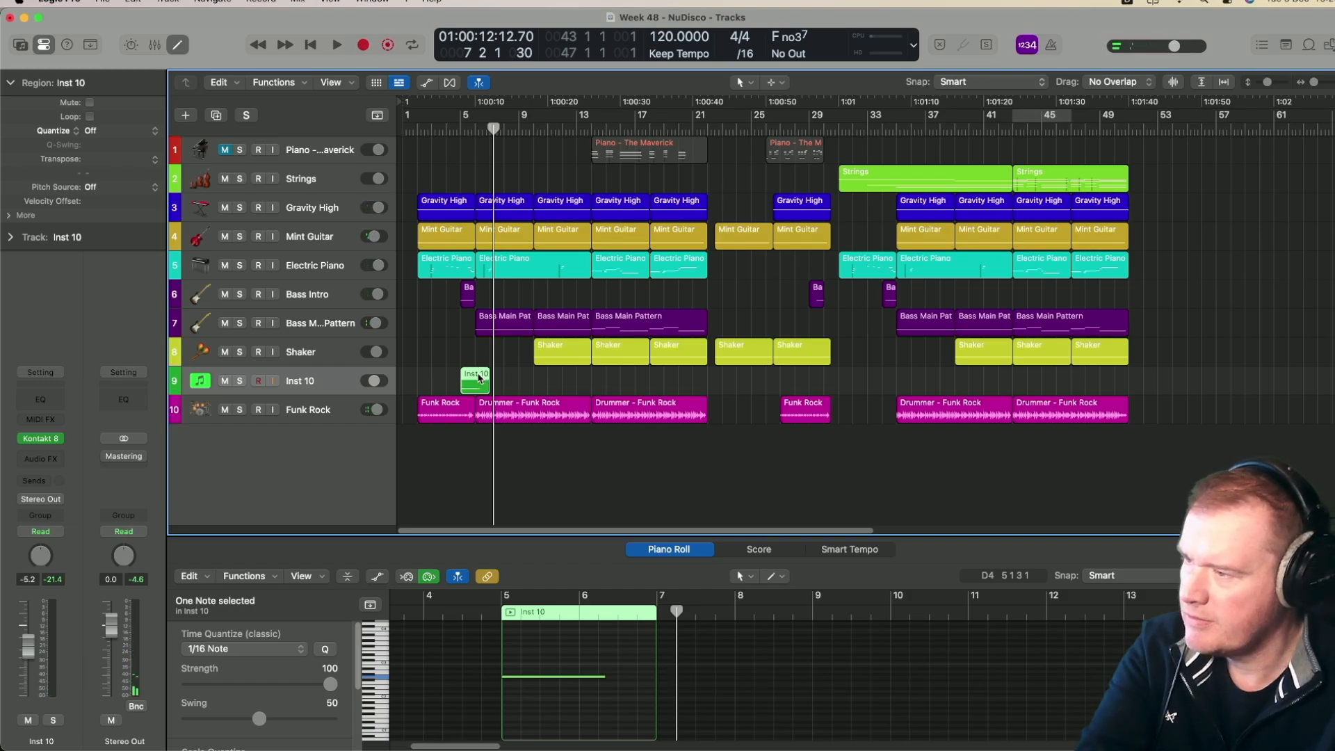
Copy the Inst 10 swell region, position the copy at bar 13, and play the song from around bar 9
drag(478, 378, 710, 376)
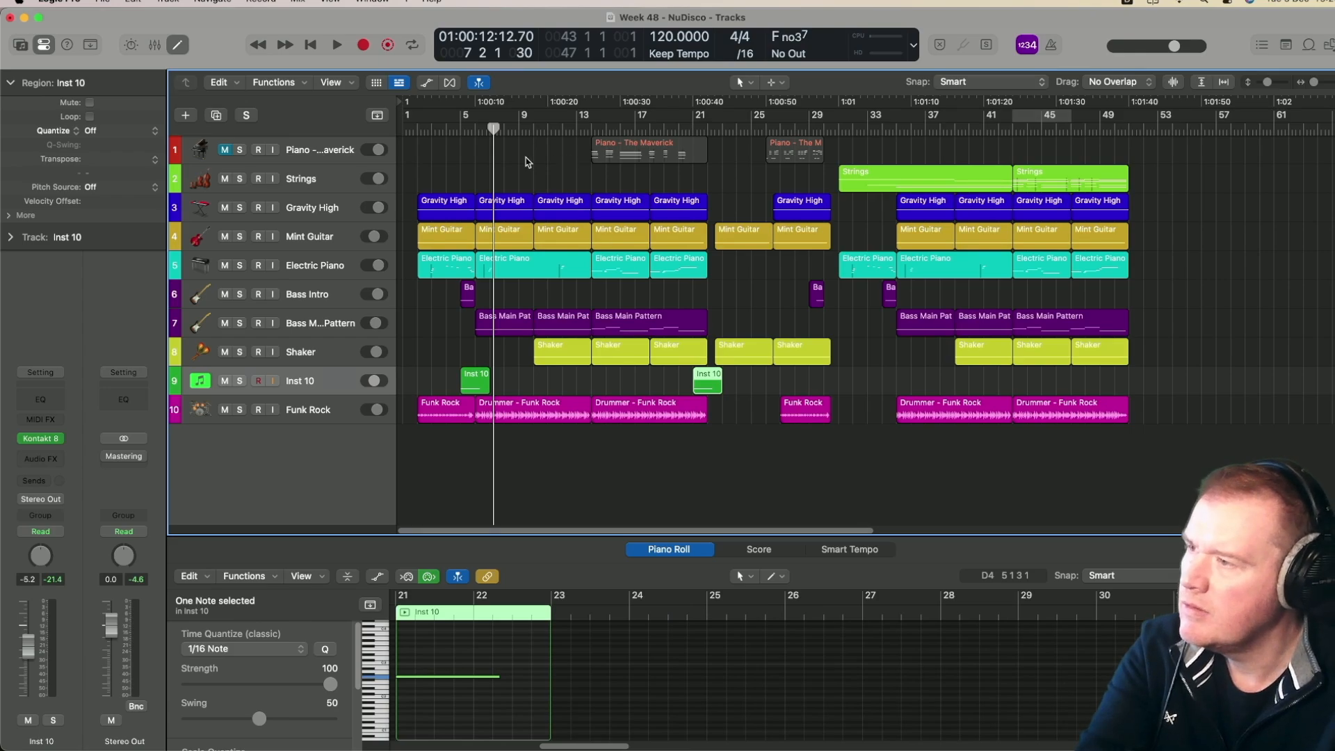
key(space)
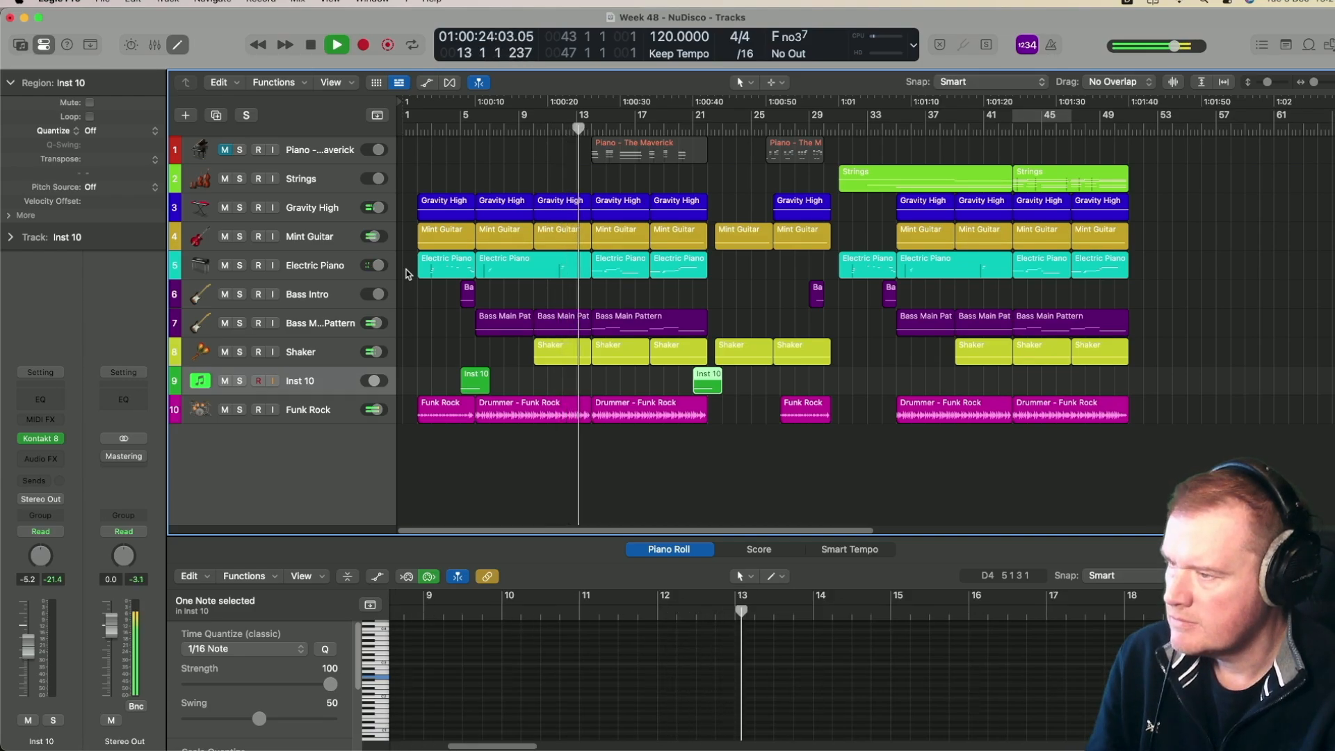
drag(705, 380, 589, 380)
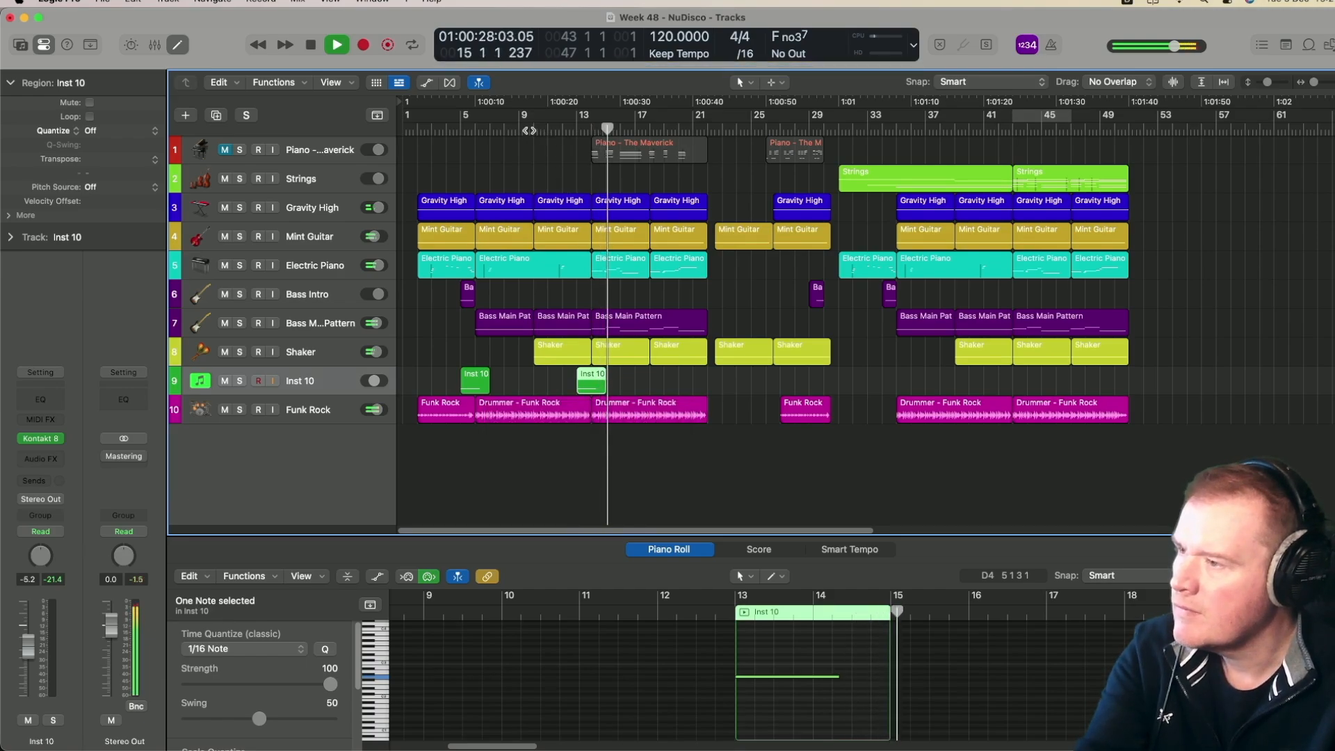
click(528, 129)
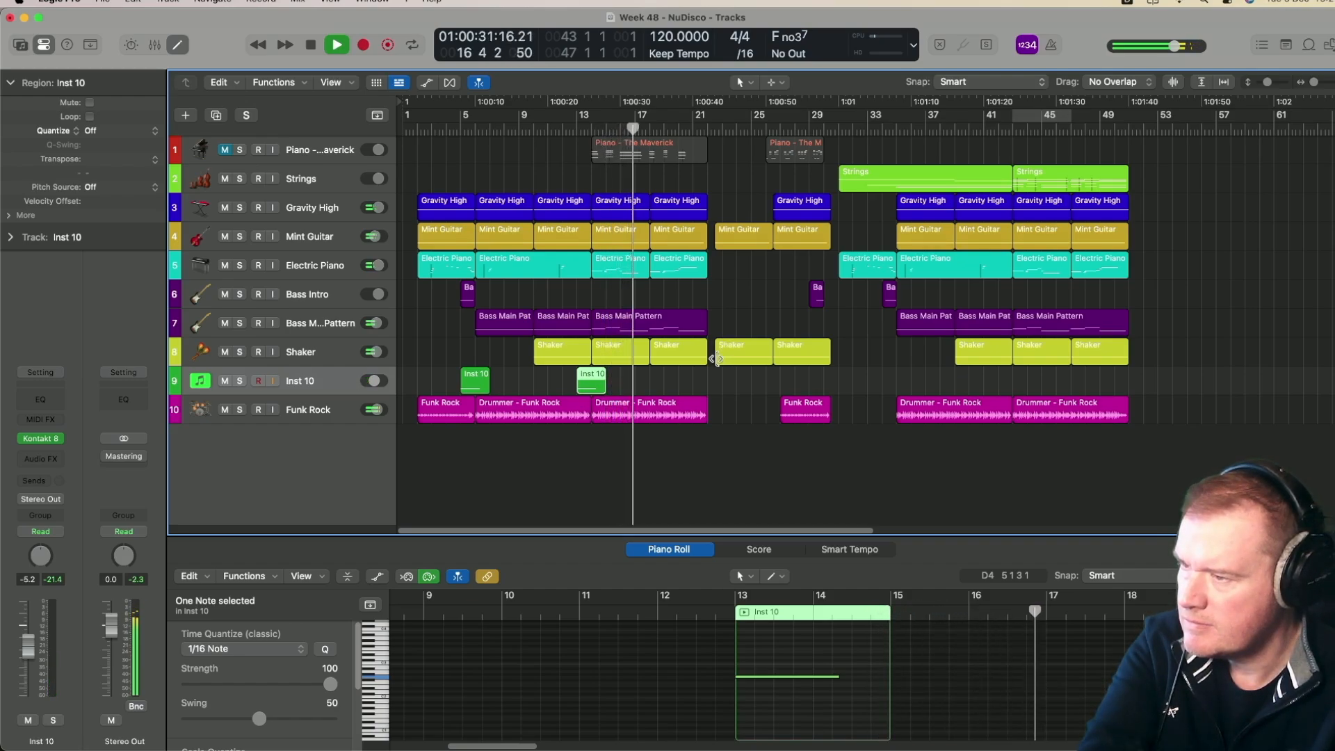
Add a new track with duplicate settings of the Inst 10 track and stop playback
right_click(335, 382)
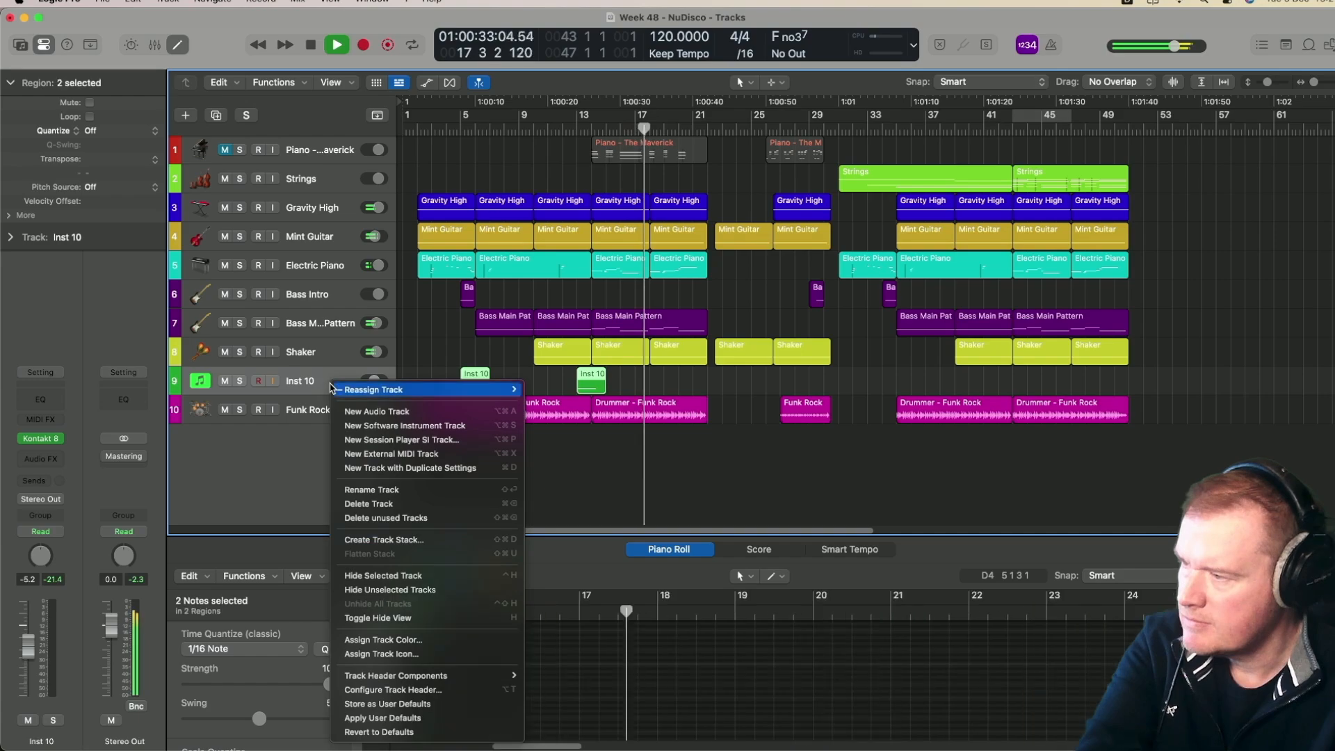
click(381, 468)
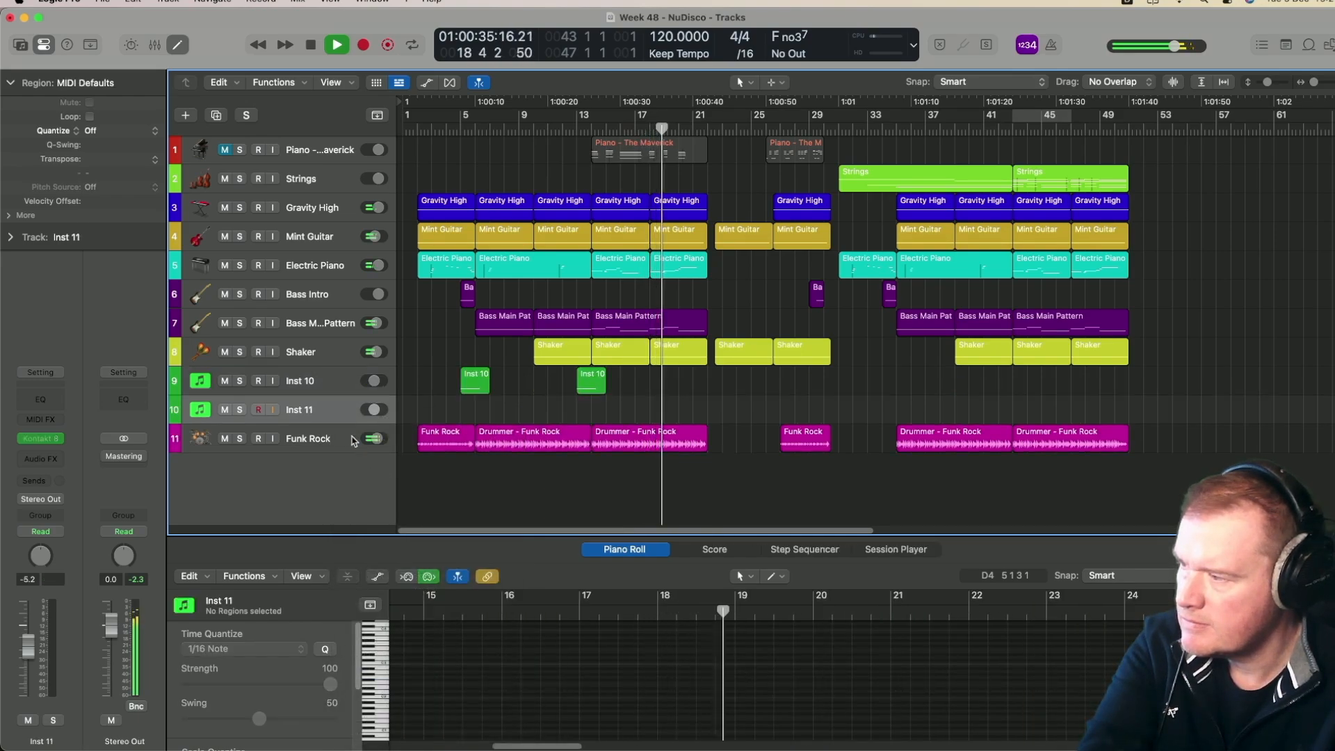
key(space)
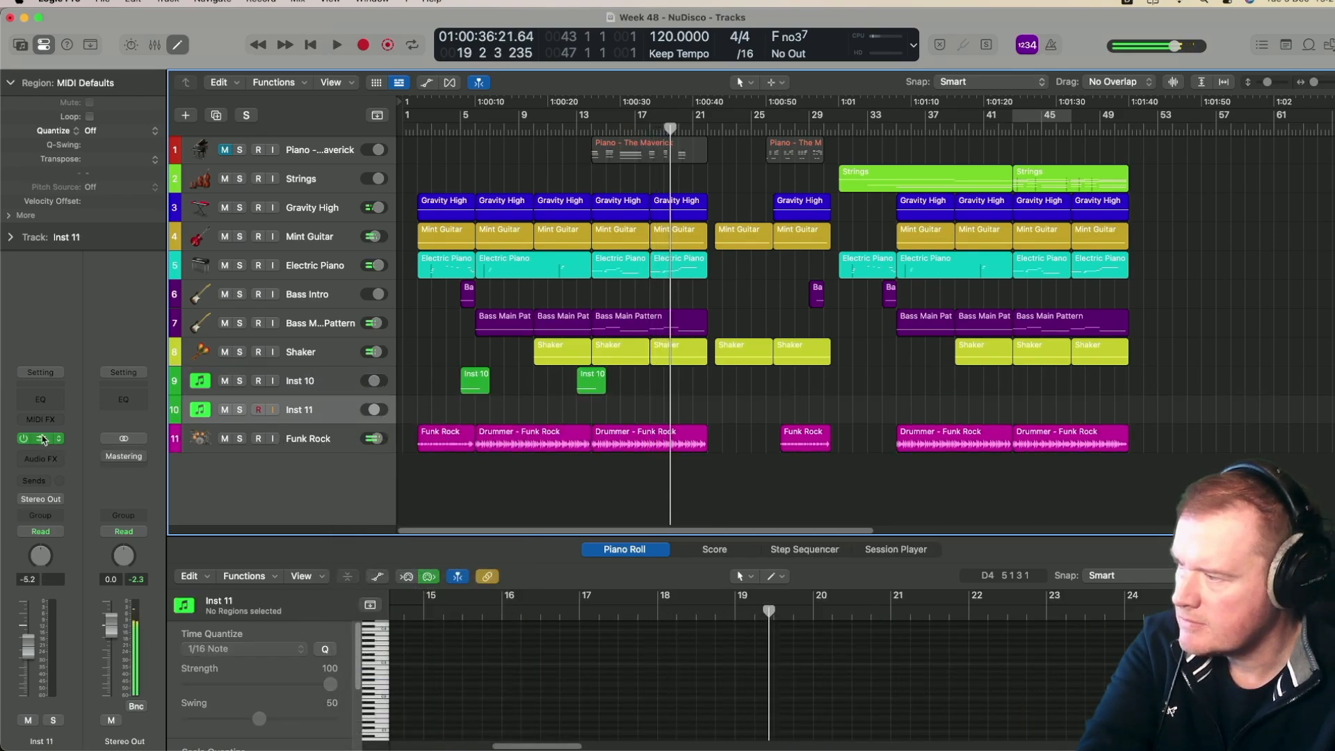
Load the Hybrid Reverses - Menu (36) transition preset in the Inst 11 track's Kontakt instrument and close its window
click(43, 438)
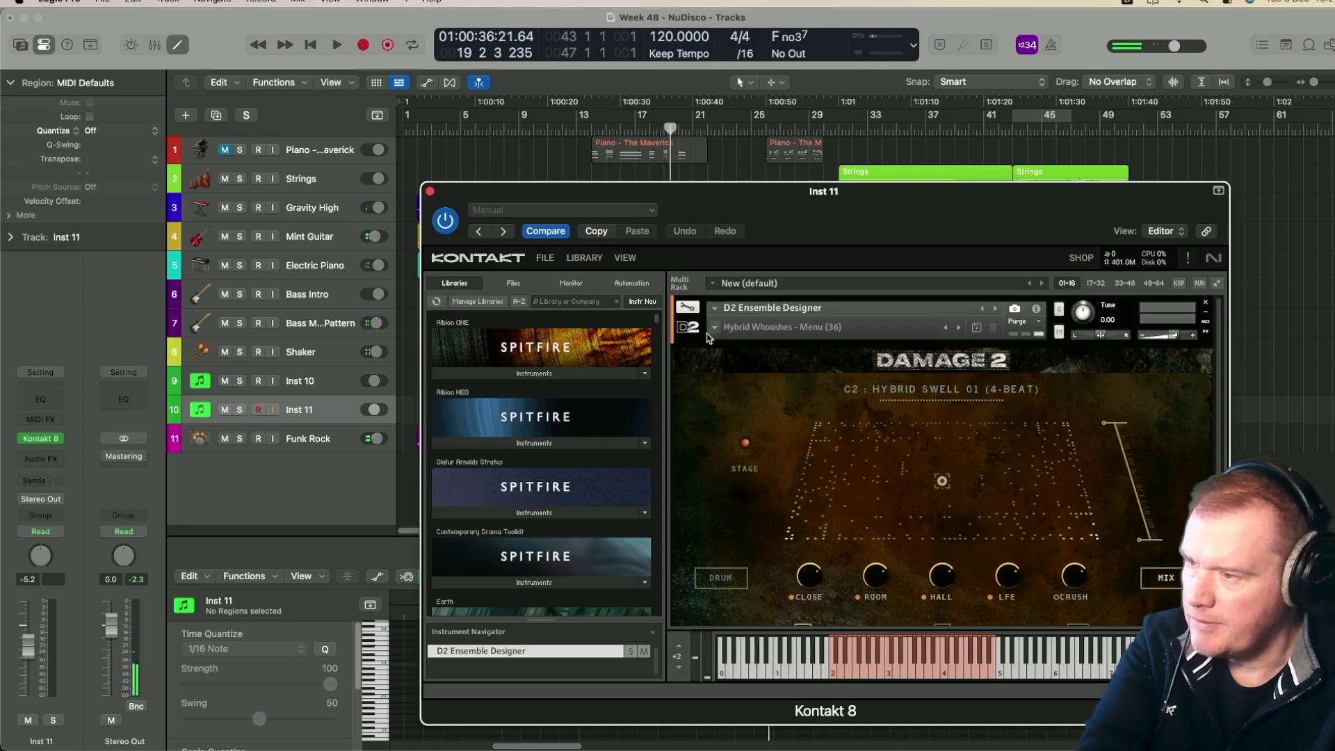
click(716, 332)
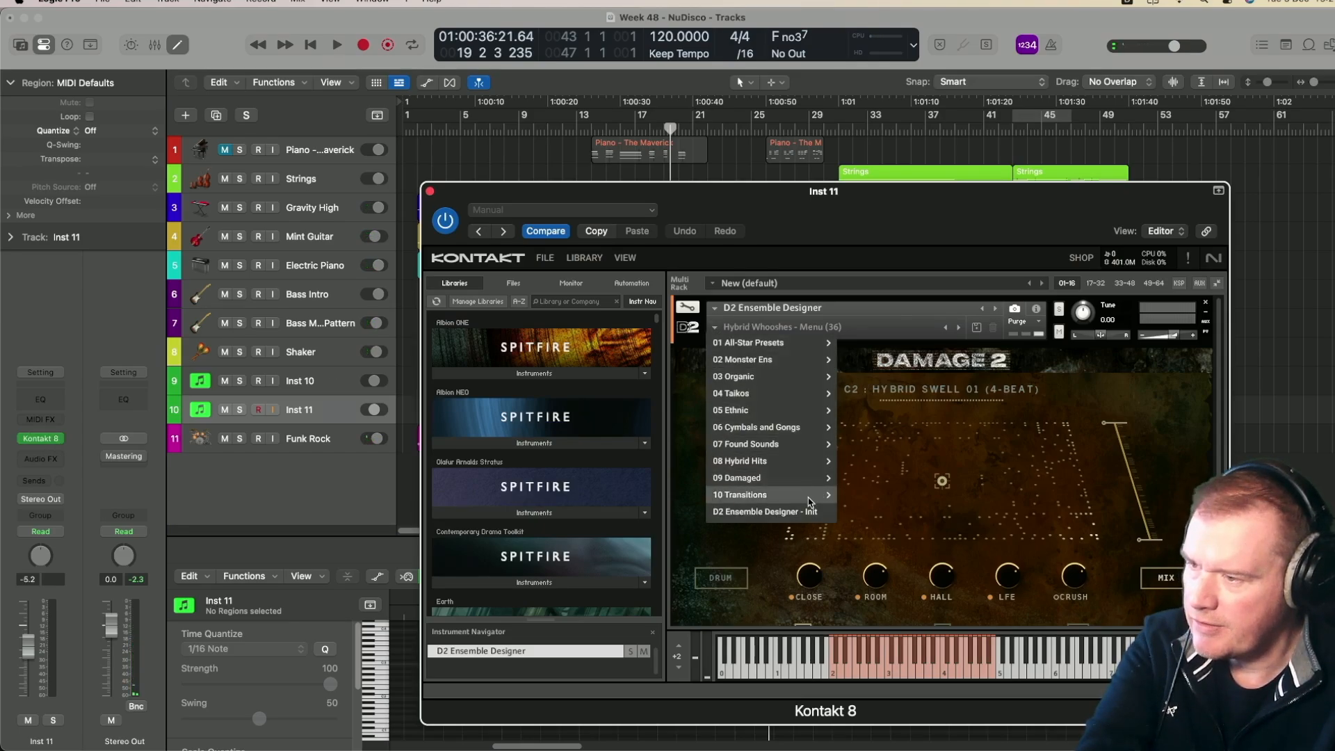
mouse_move(834, 498)
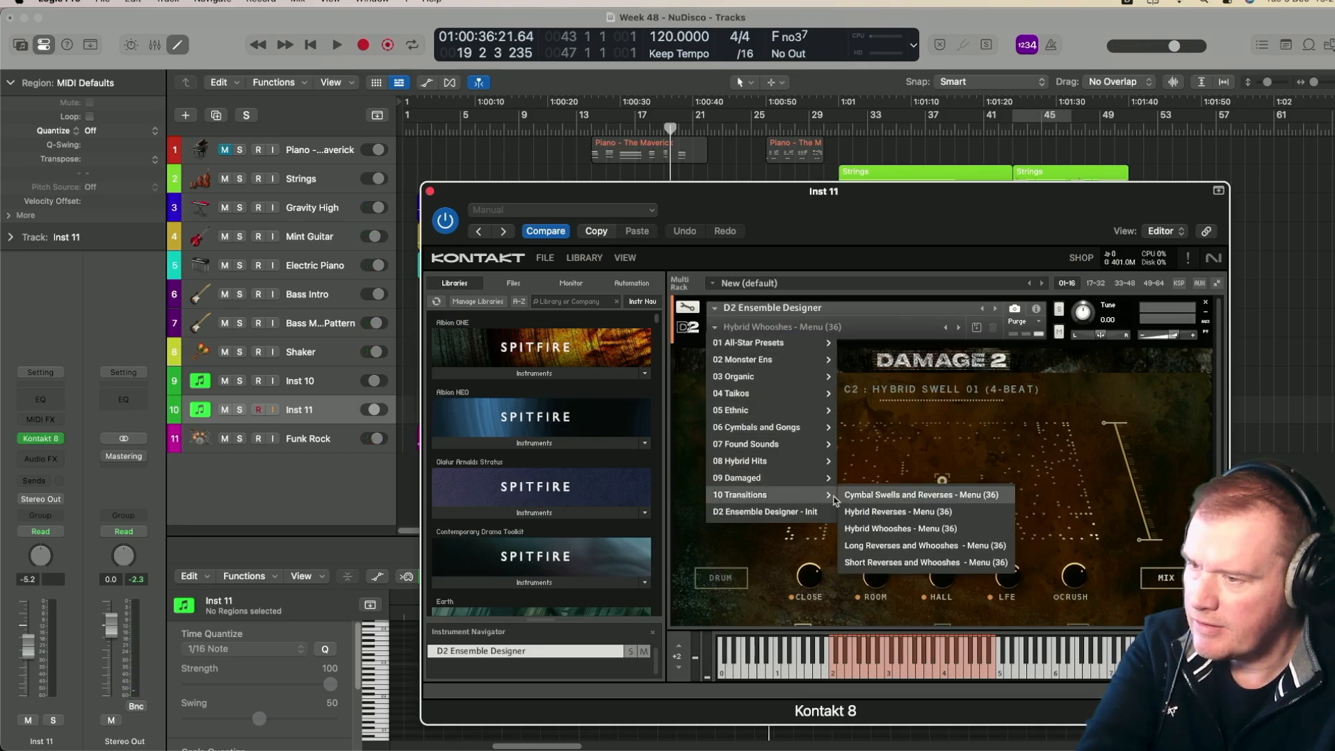
click(874, 511)
click(431, 192)
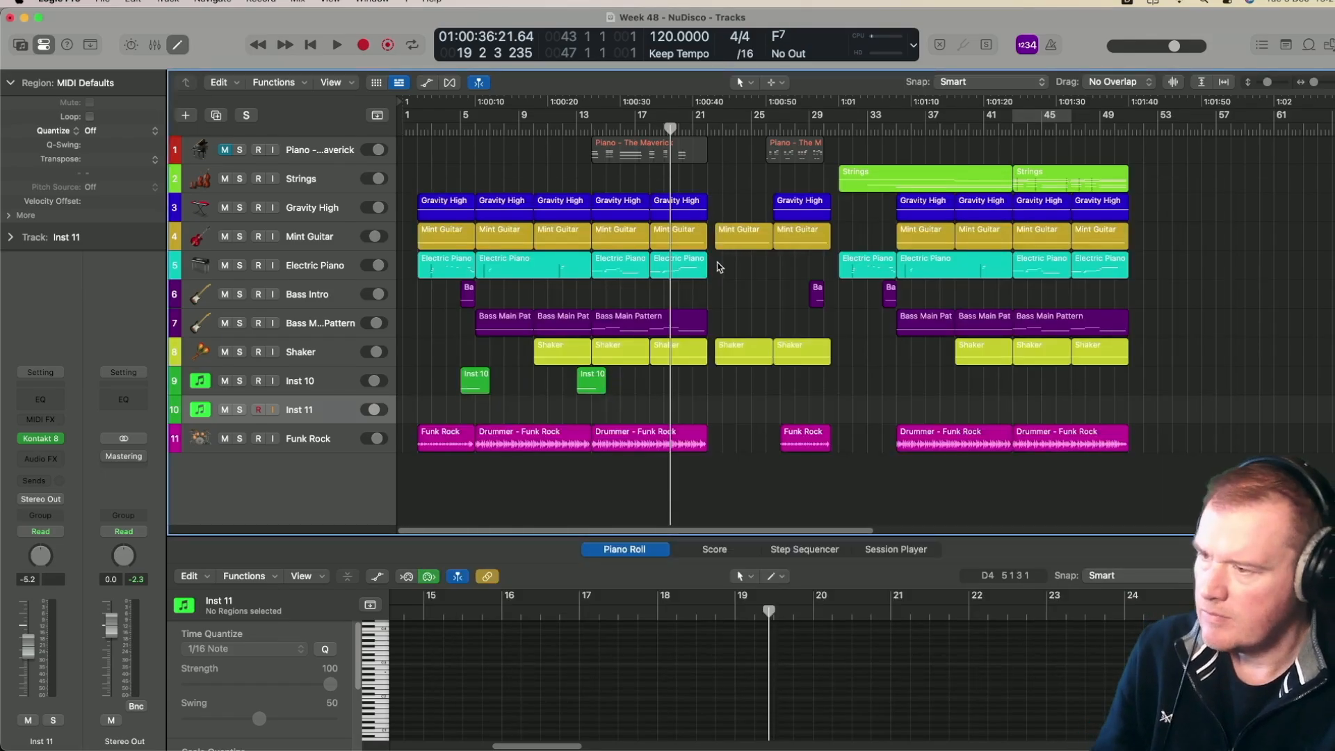
Rehearse the hybrid reverse against the song from about bar 20, then record it on the Inst 11 track over bars 21 and 22
click(685, 131)
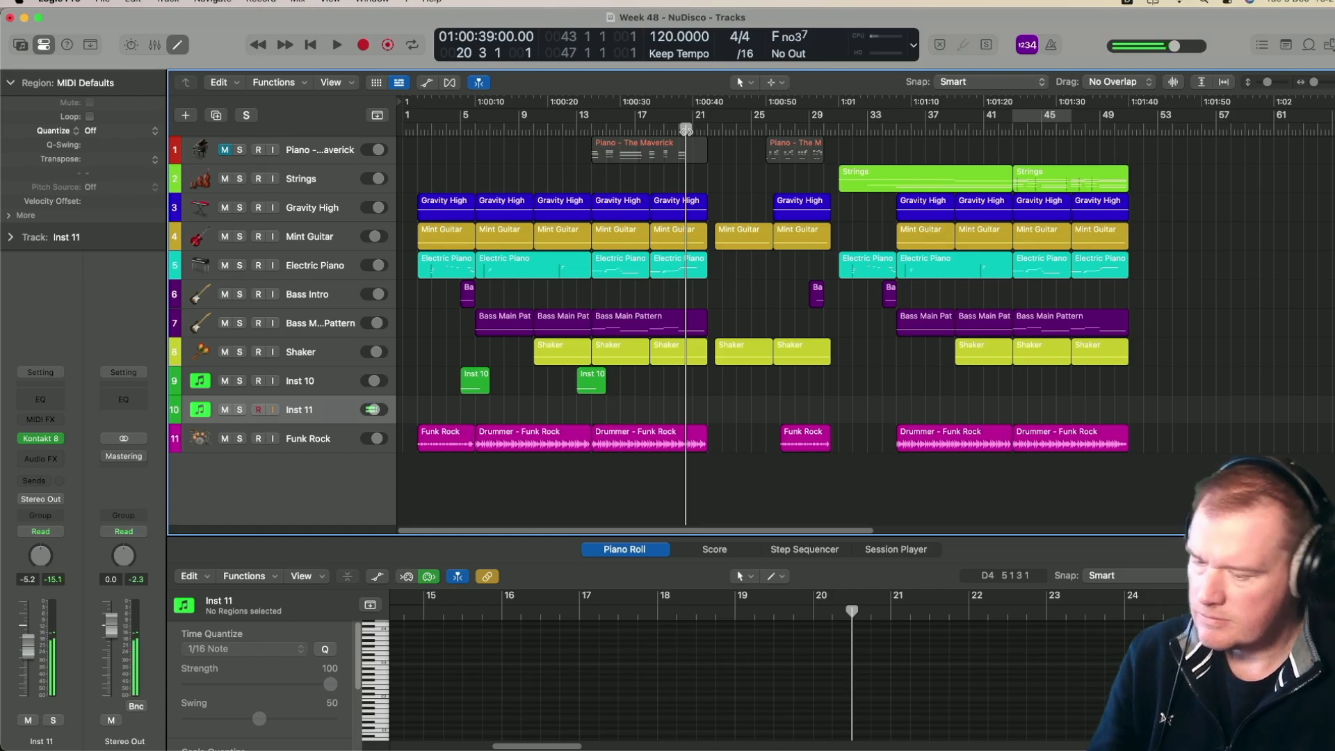
key(space)
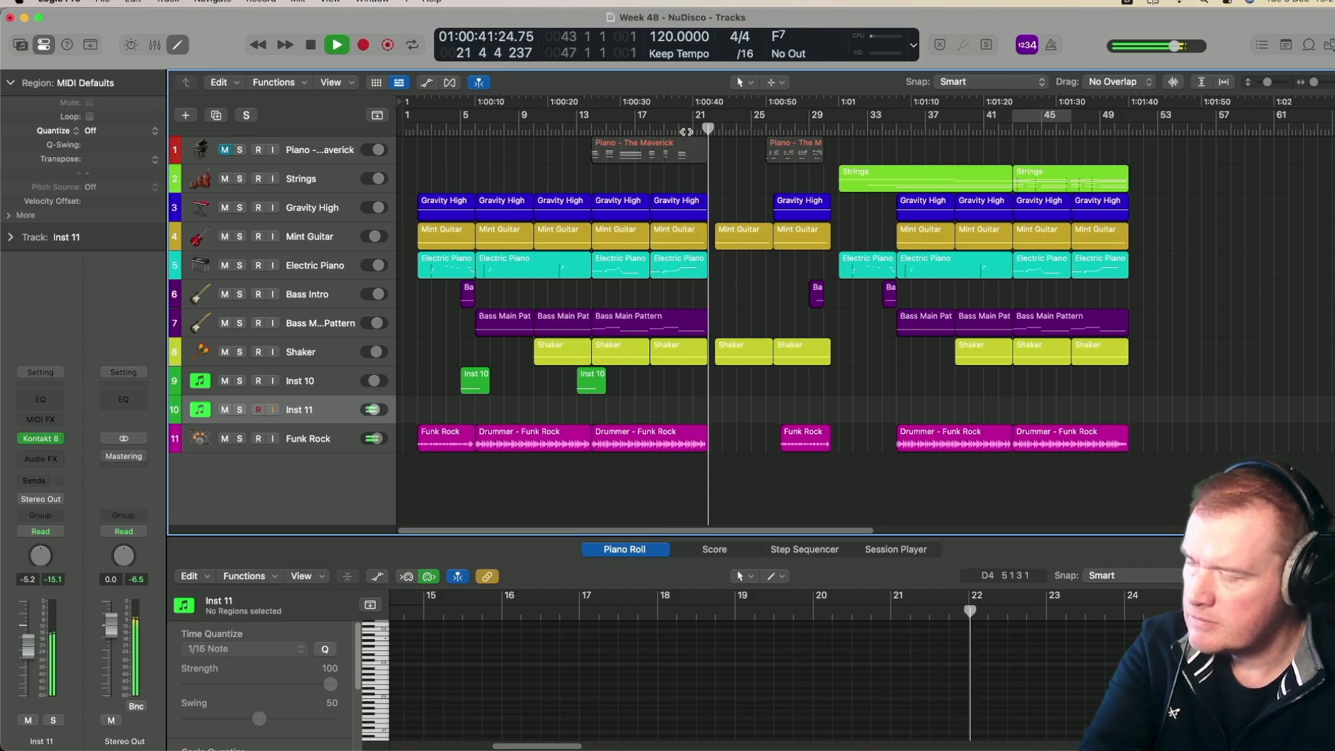
key(space)
click(686, 132)
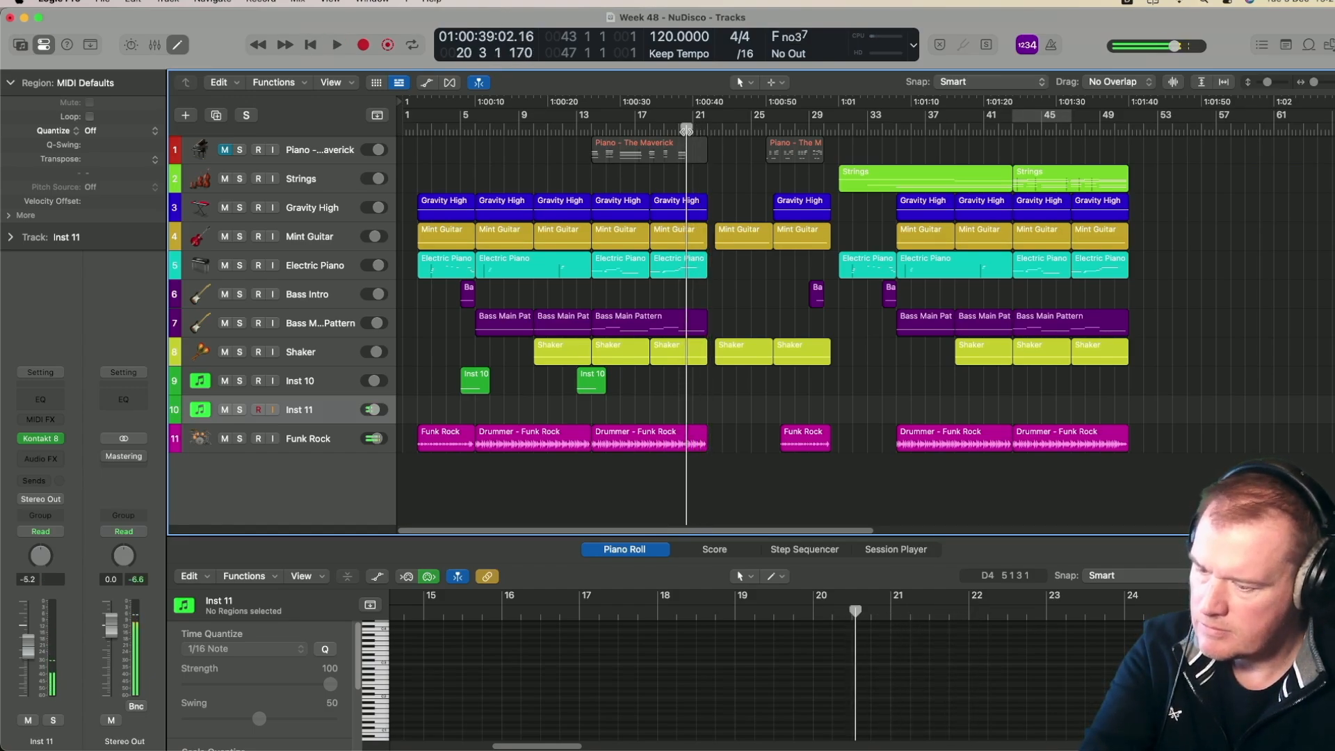
key(r)
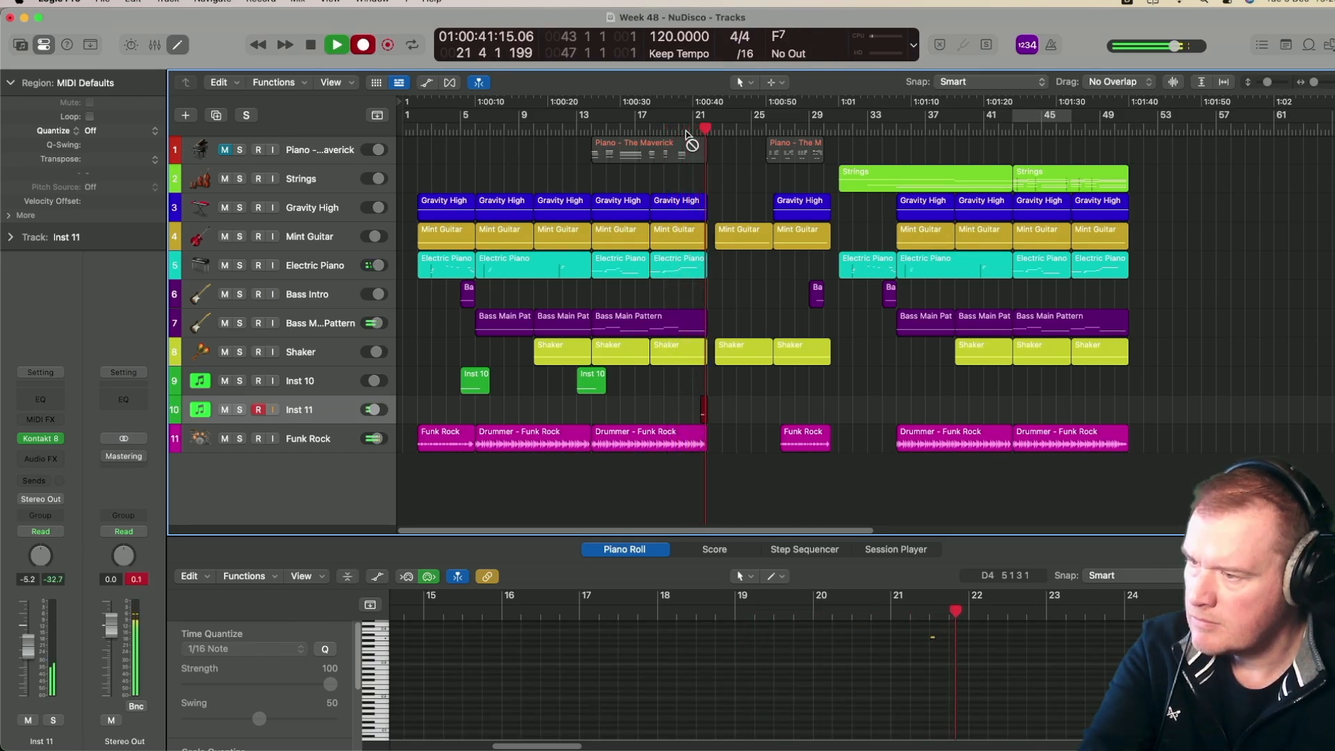
key(space)
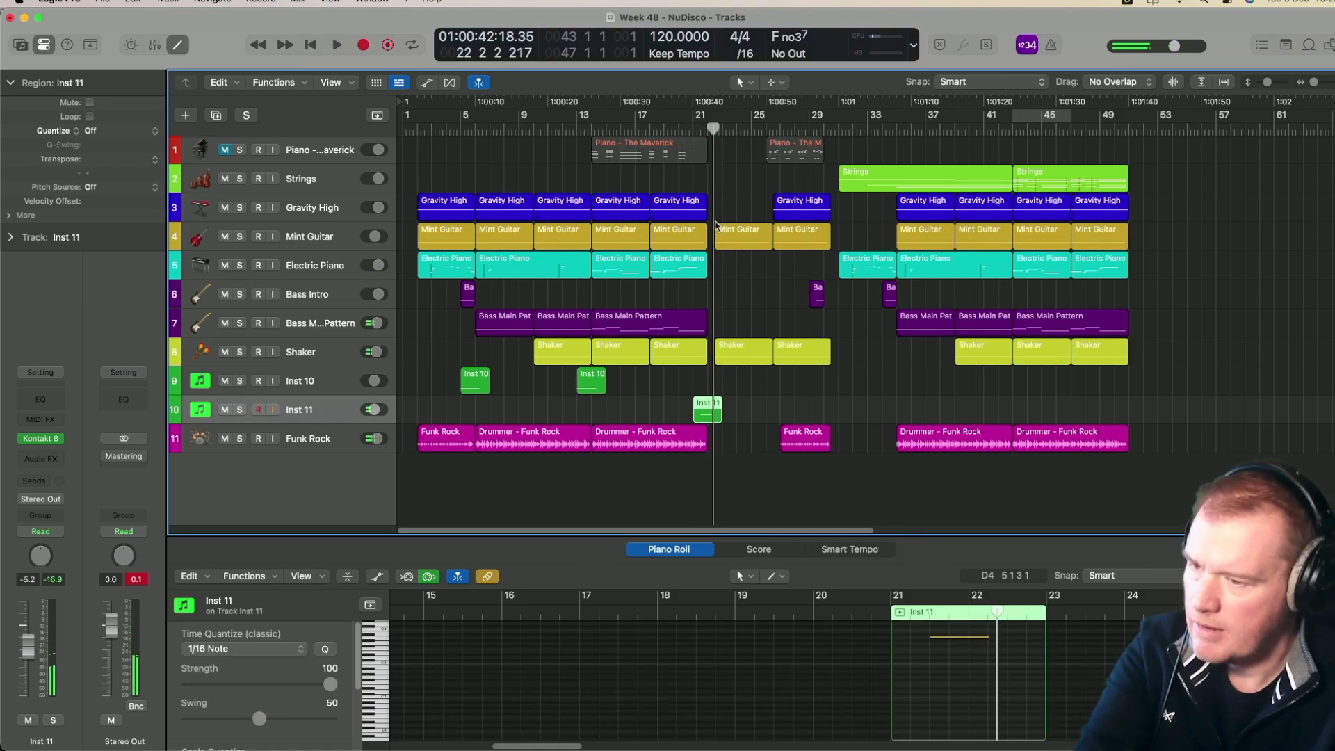
Select the recorded reverse note in the Inst 11 region and play back the transition around bar 21
click(957, 661)
key(super+a)
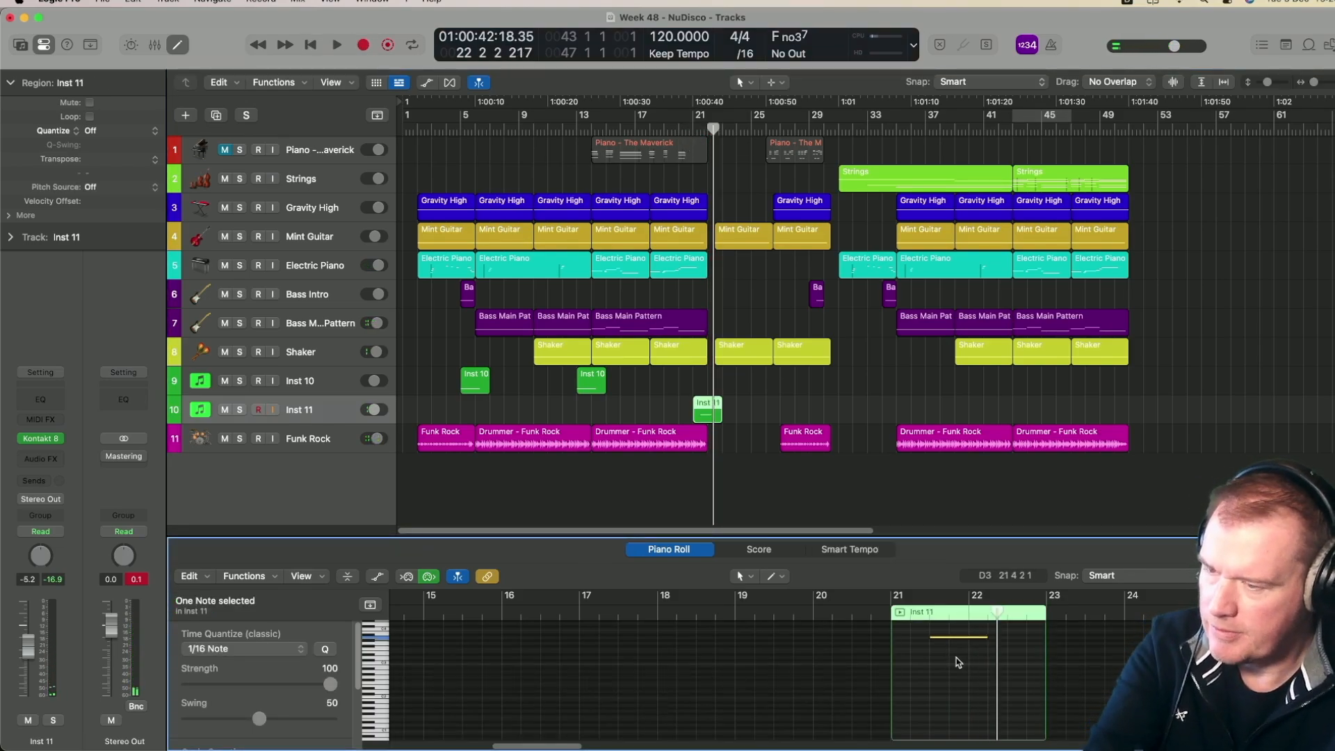
key(space)
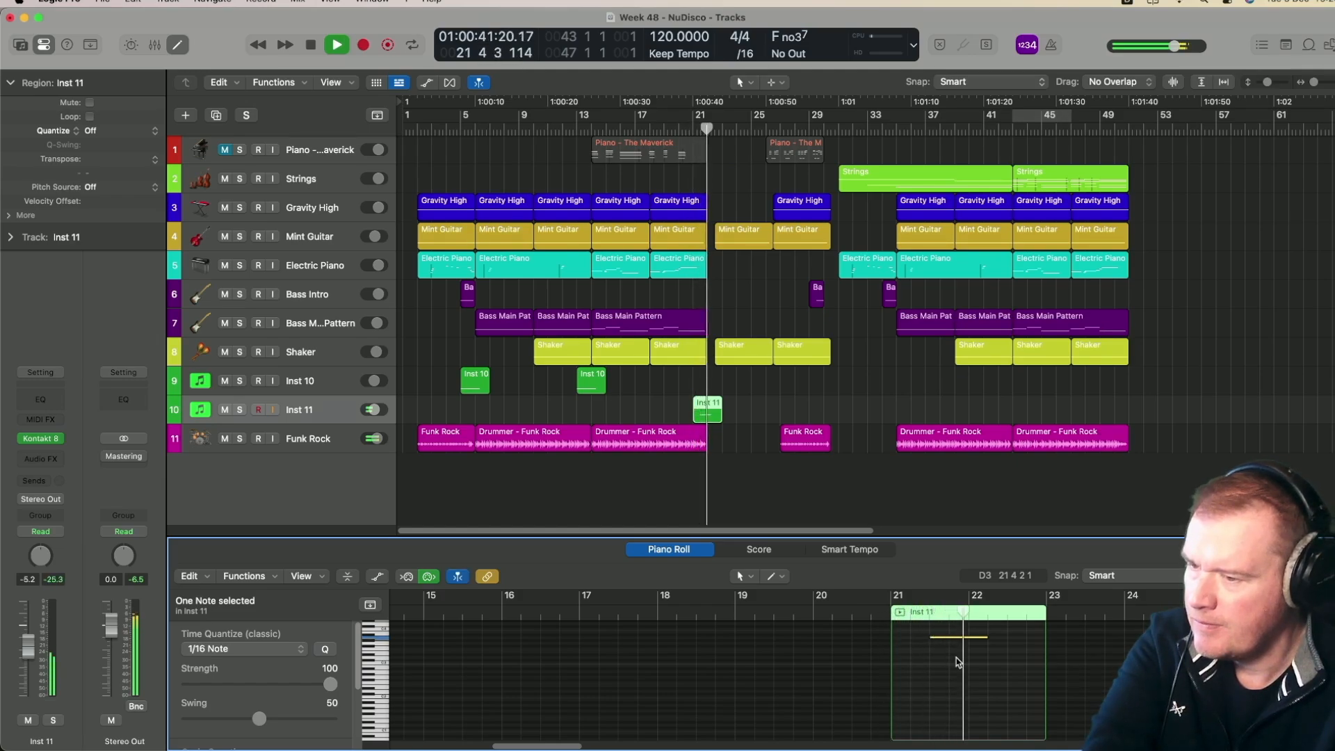
key(space)
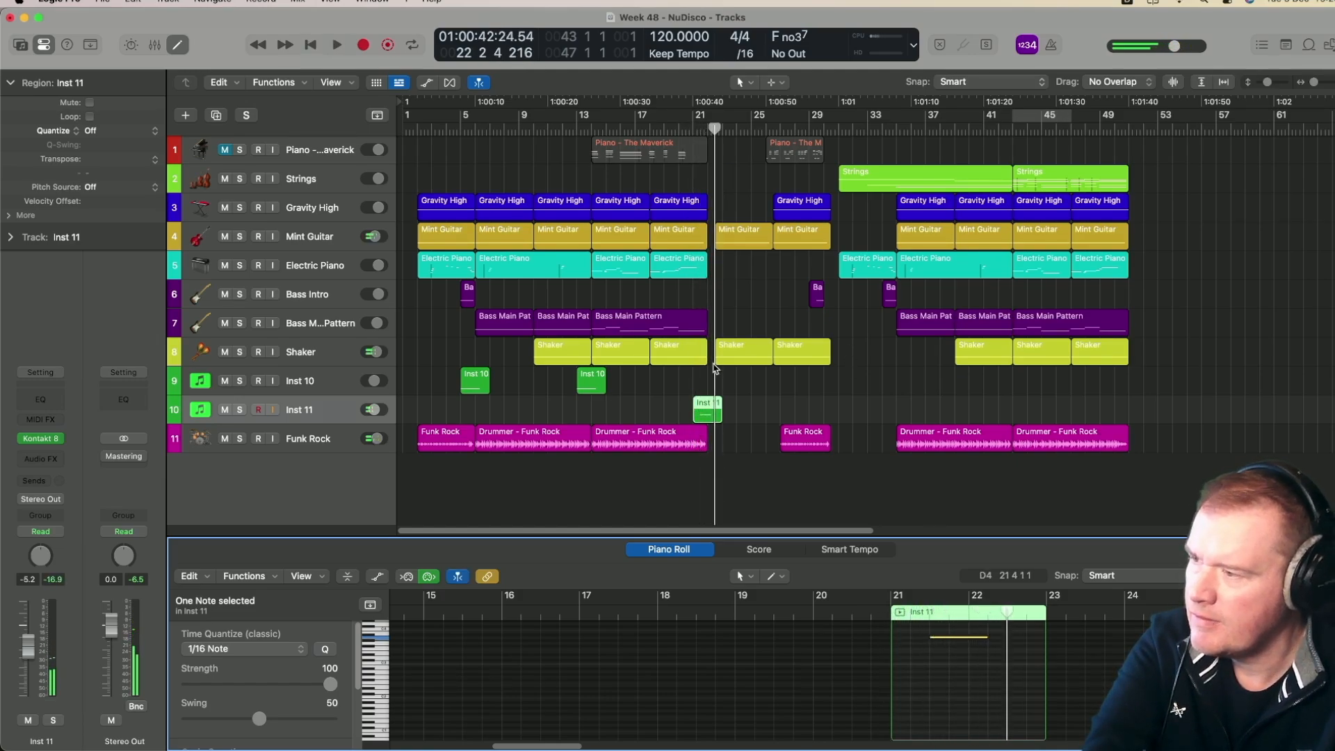
Rename the Inst 10 track as DAM Whoosh and the Inst 11 track as DAM Rev
click(327, 384)
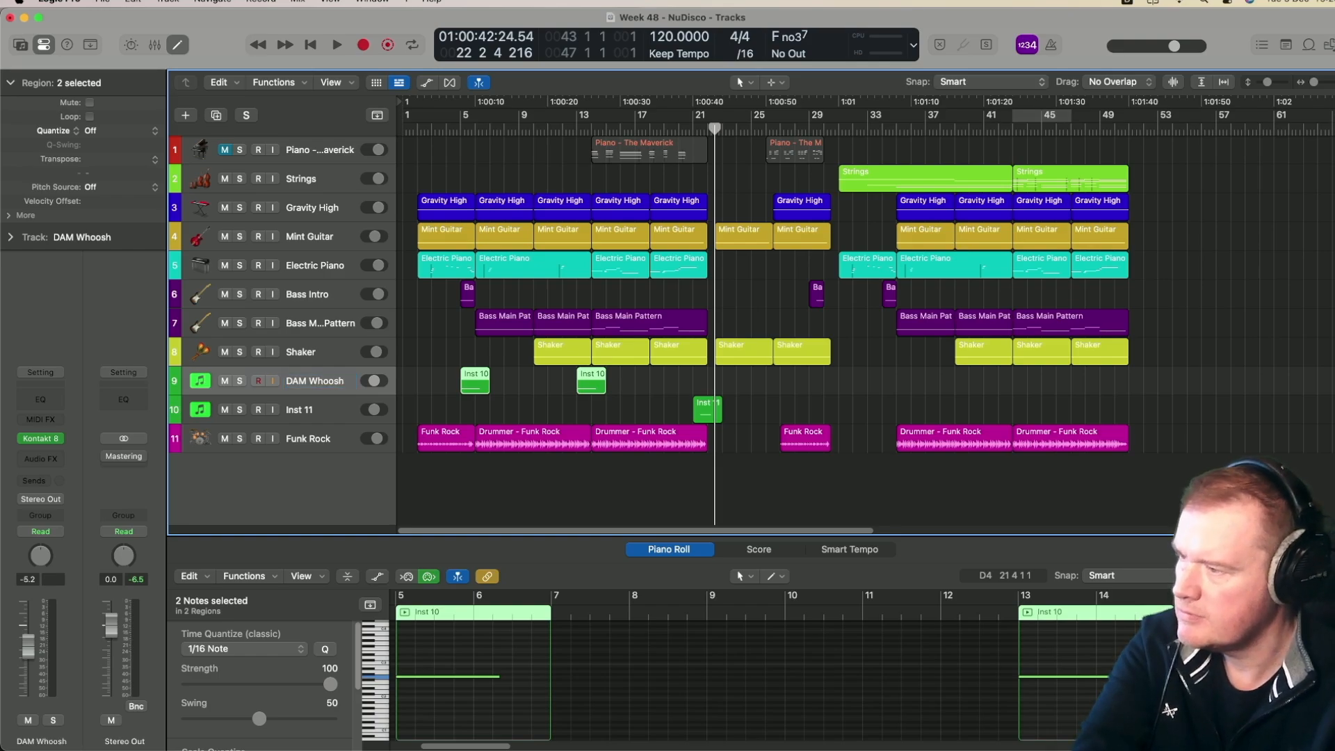
double_click(310, 411)
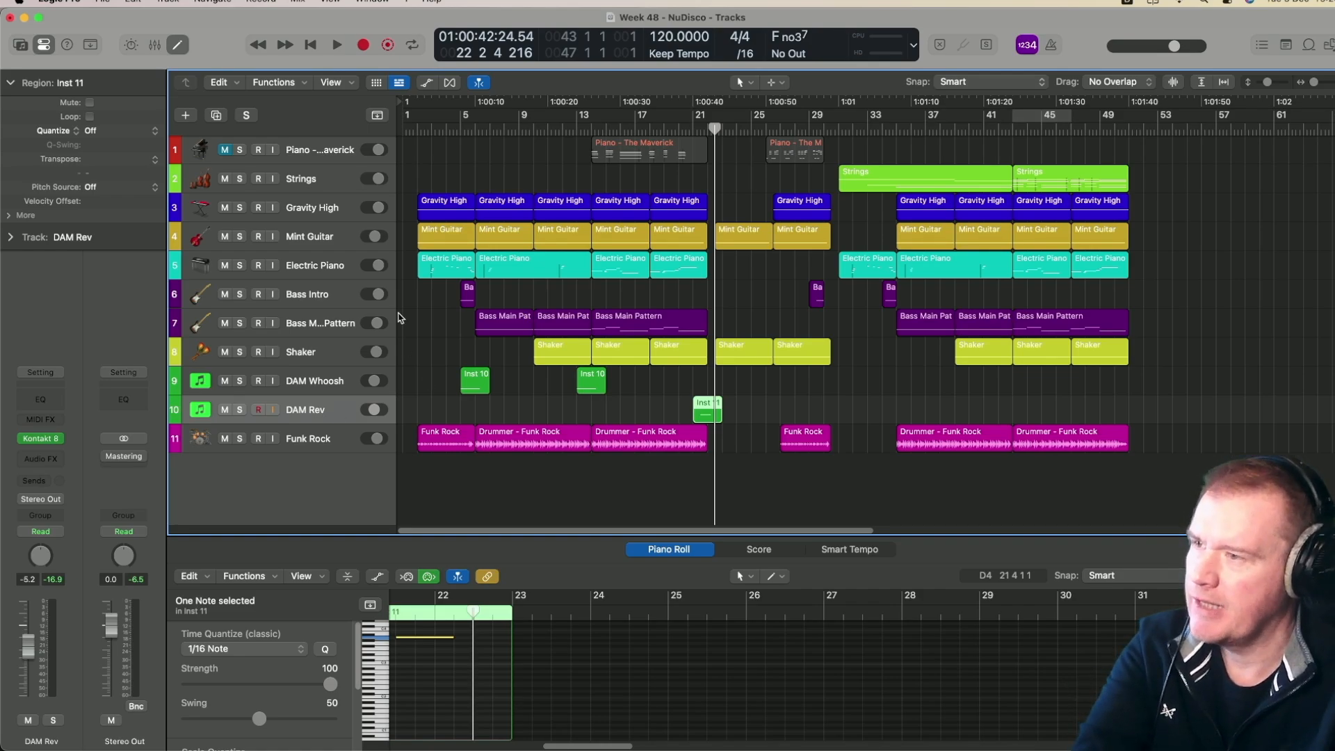
Copy the DAM Rev region to the middle of bar 29 and check its placement in playback
click(679, 131)
key(space)
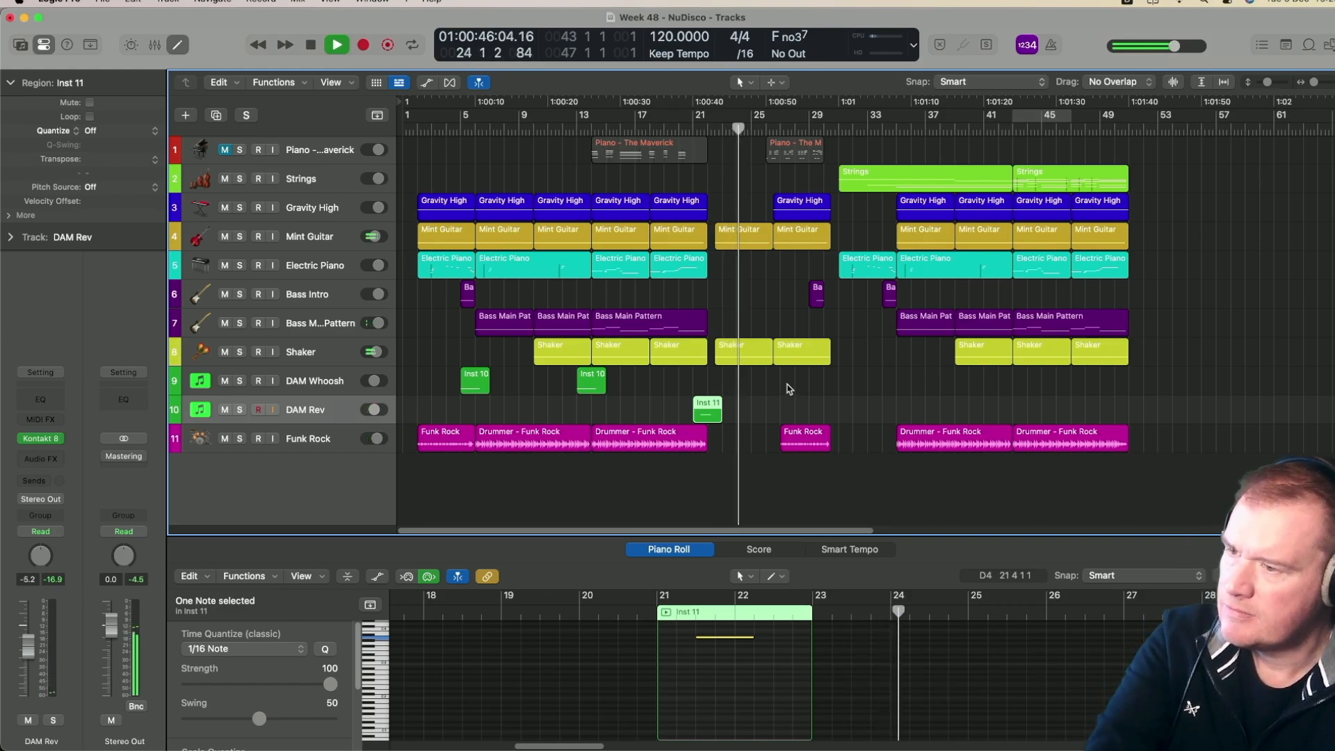
drag(708, 407, 826, 411)
key(alt)
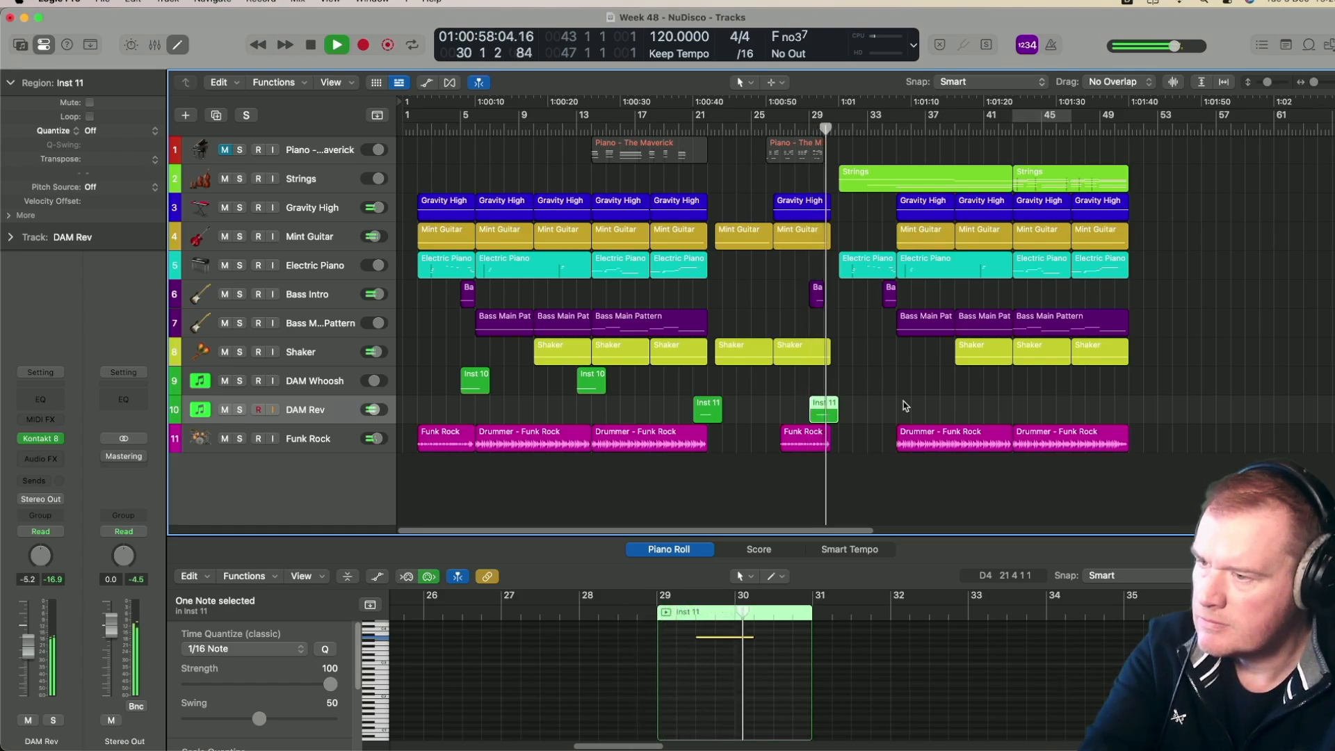
key(space)
drag(826, 406, 834, 408)
key(space)
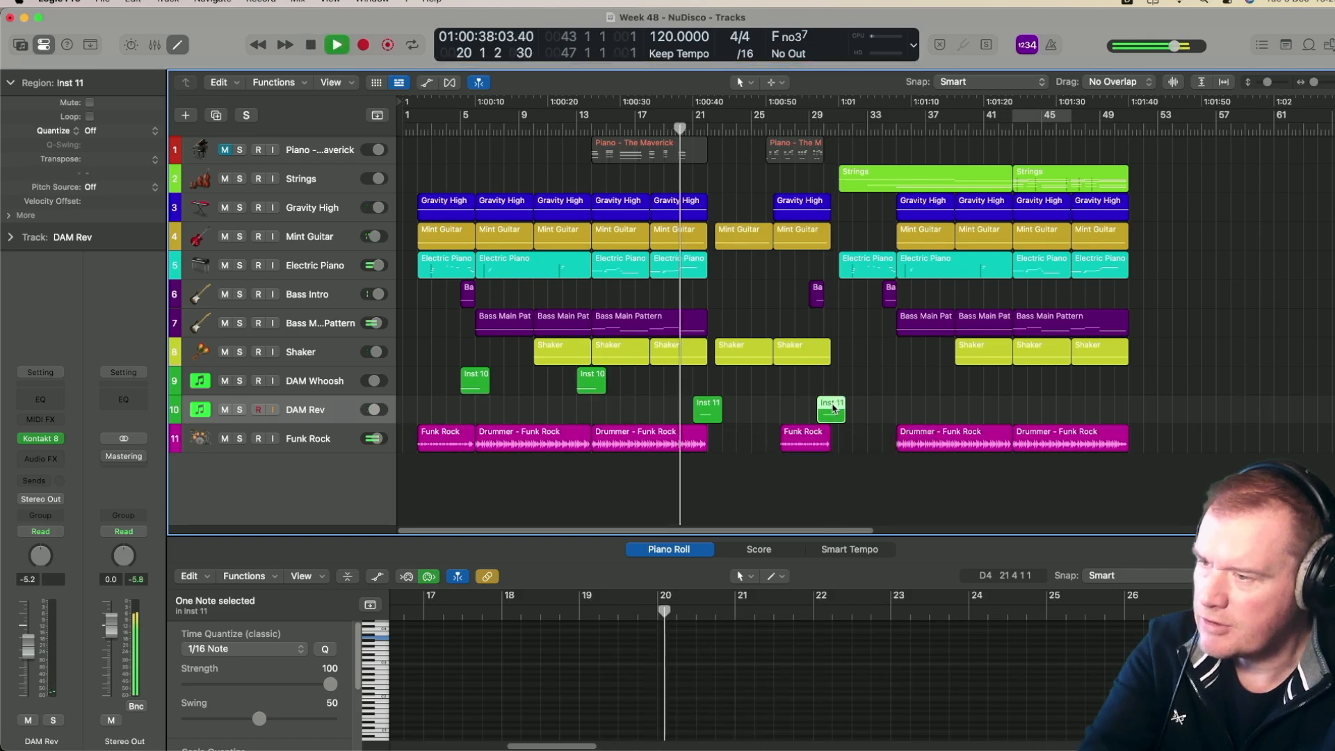
click(766, 130)
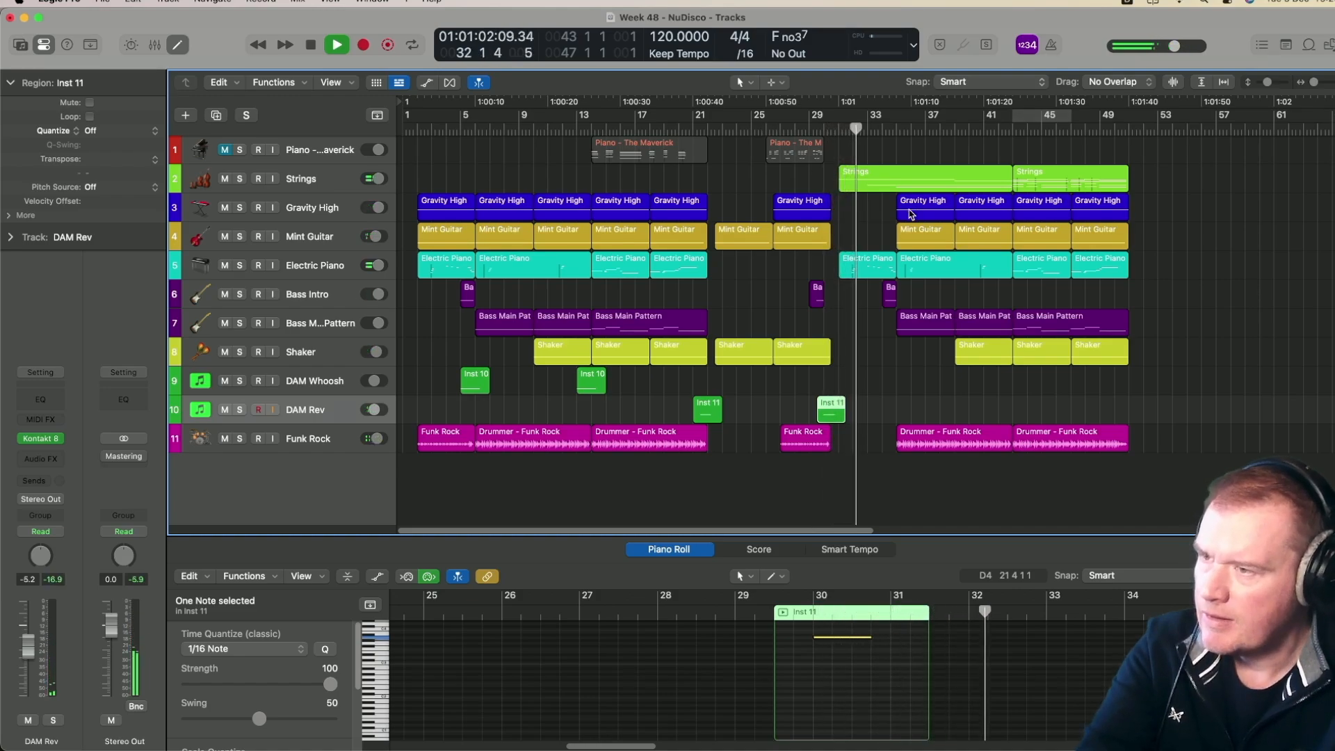
Automate the Strings volume with a point at bar 43 and a -13.6 dB point just before bar 31, and play the transition
click(351, 185)
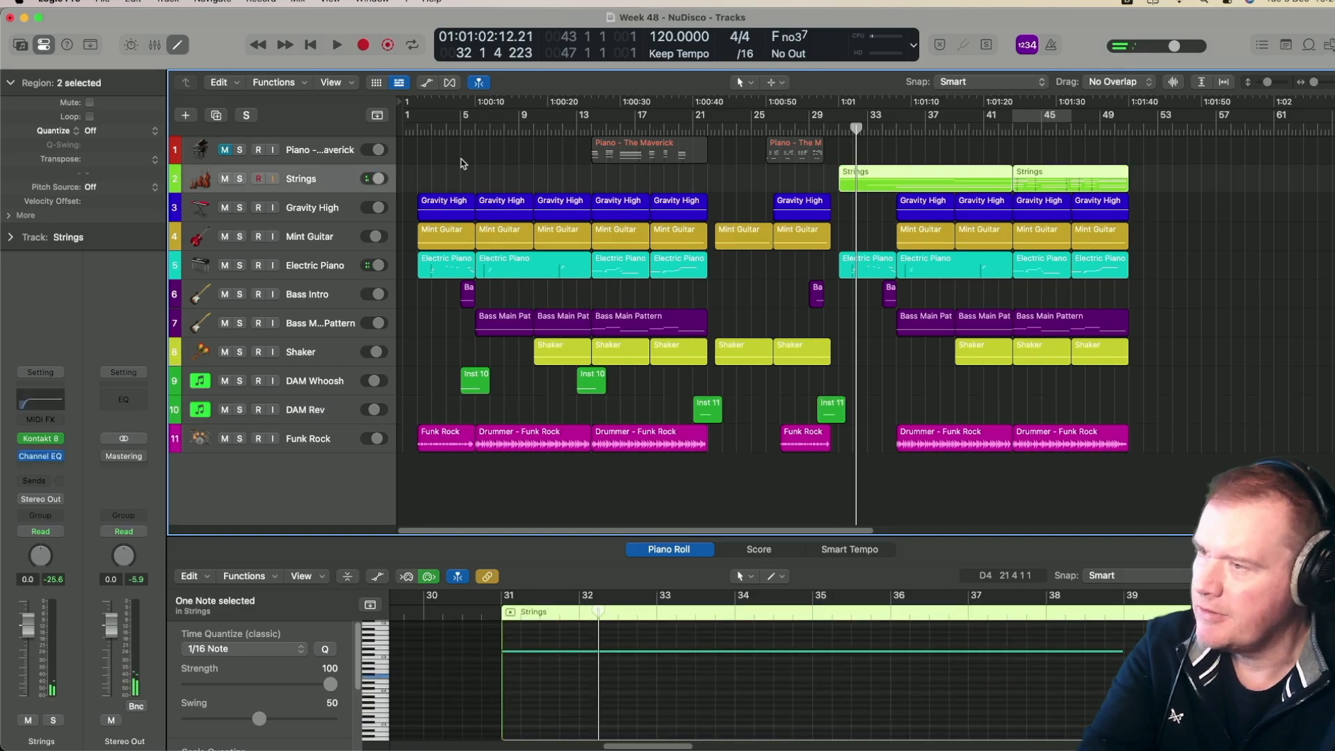
click(428, 84)
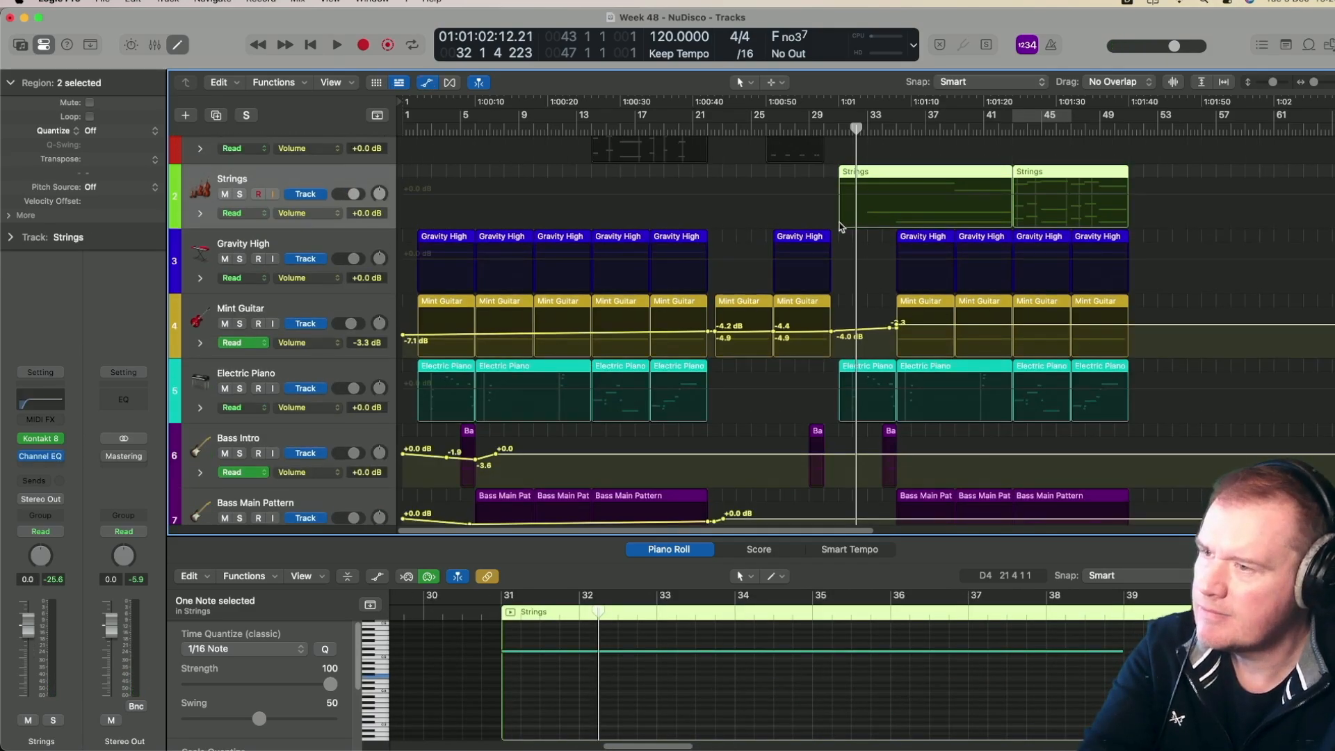
click(1013, 202)
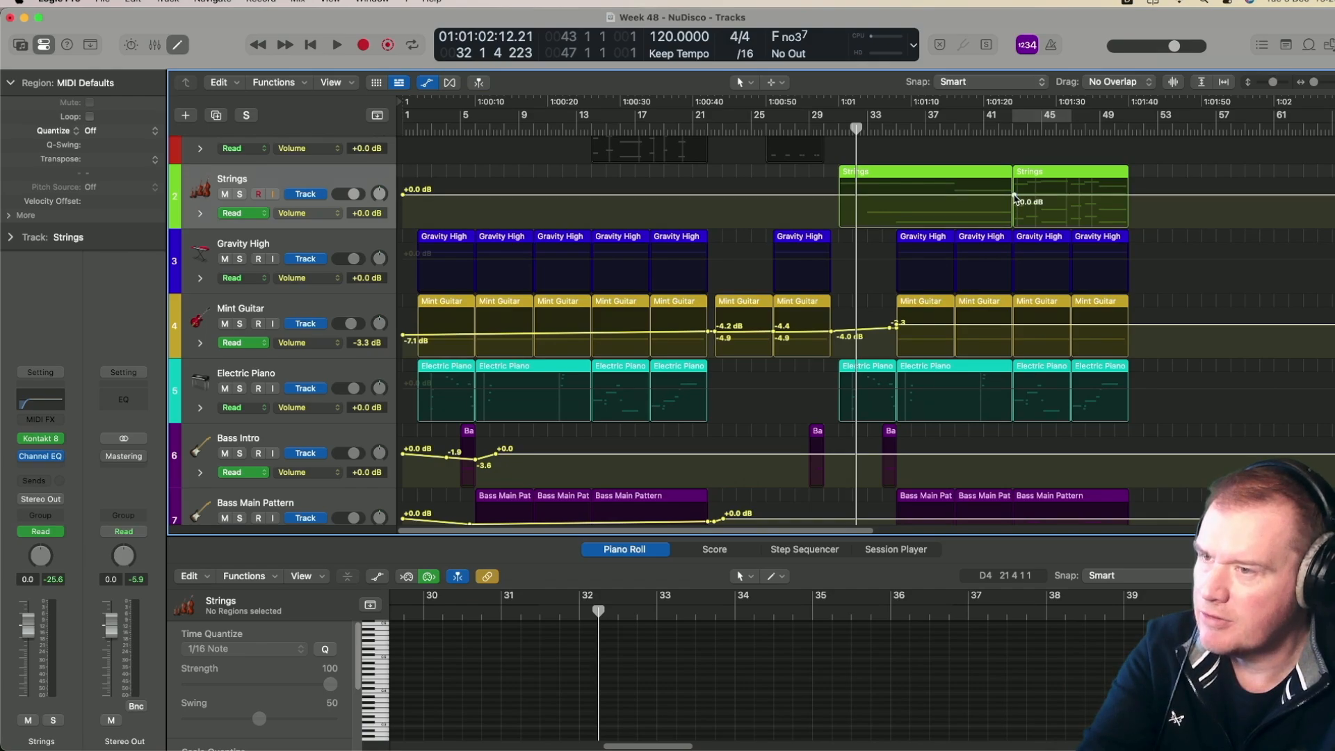
drag(833, 198, 835, 216)
key(space)
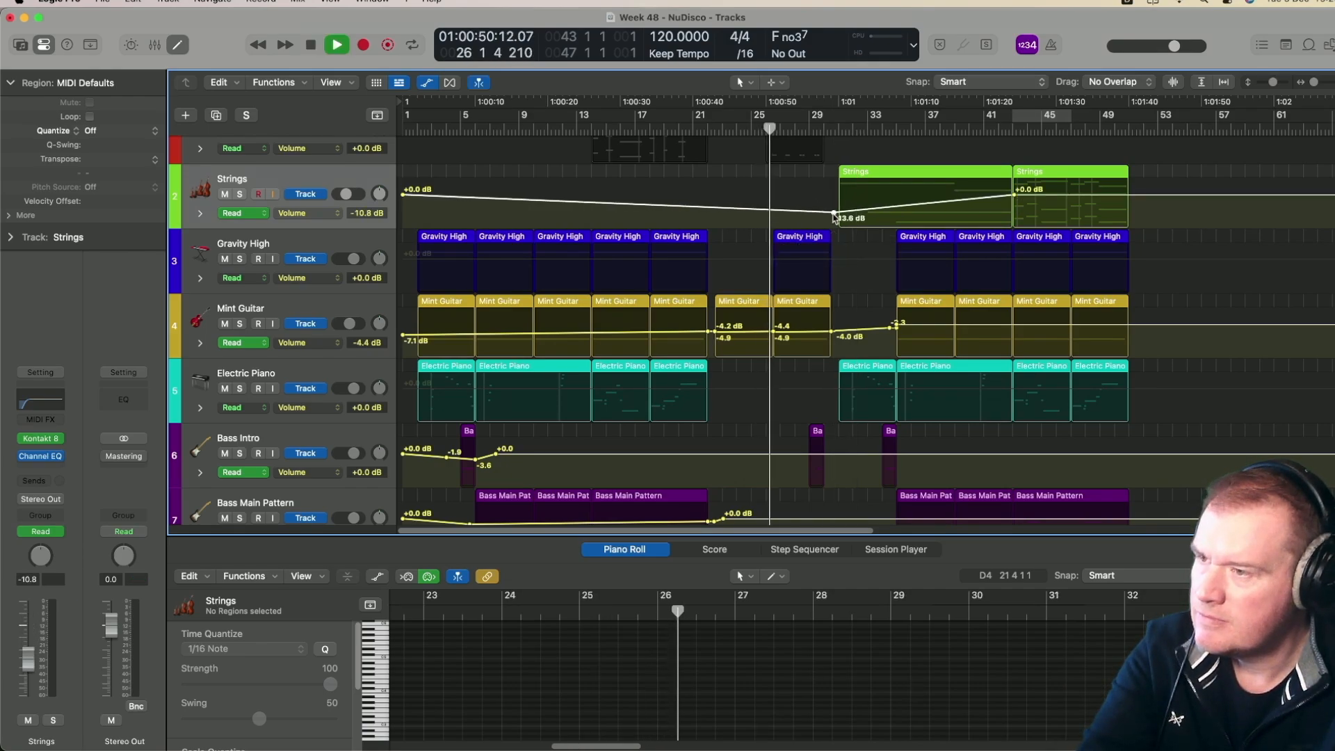
click(810, 129)
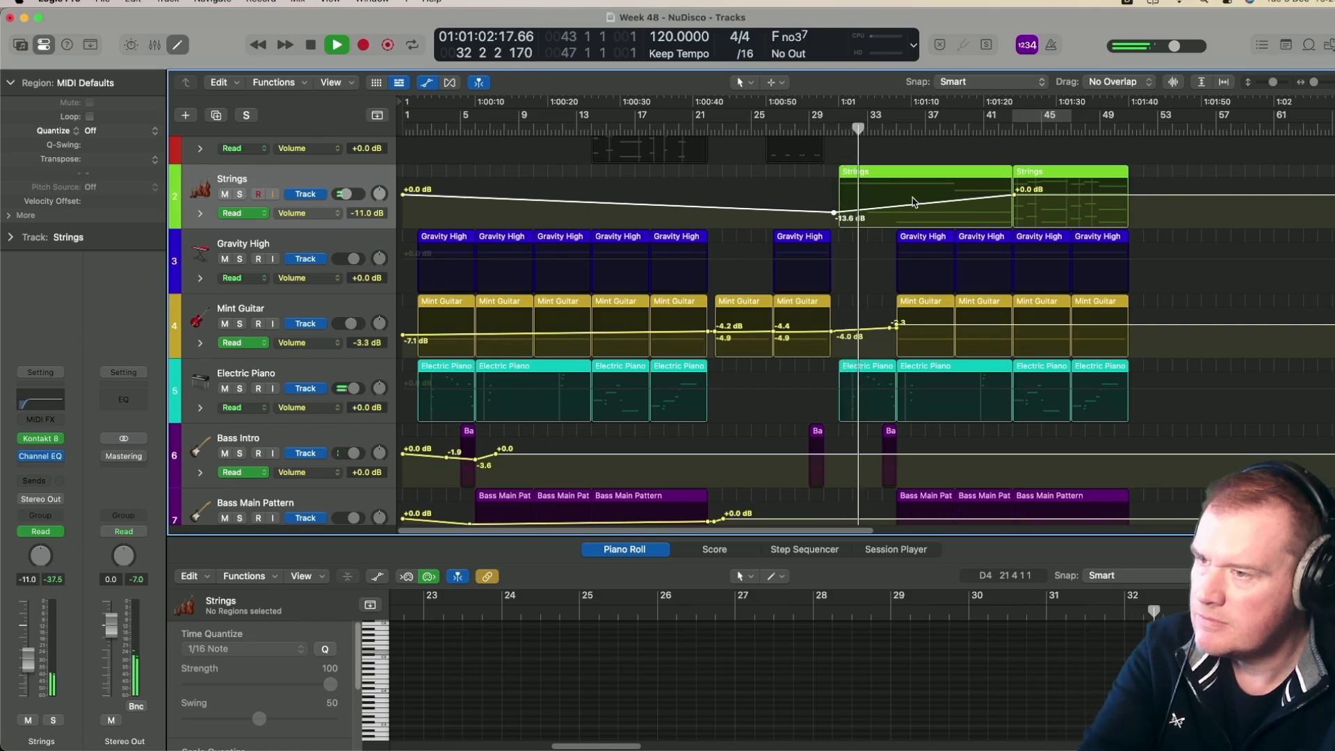
Add a -9.2 dB Strings volume point near bar 35, lower the bar 43 point to -6.1 dB, and hide automation
drag(918, 207, 918, 209)
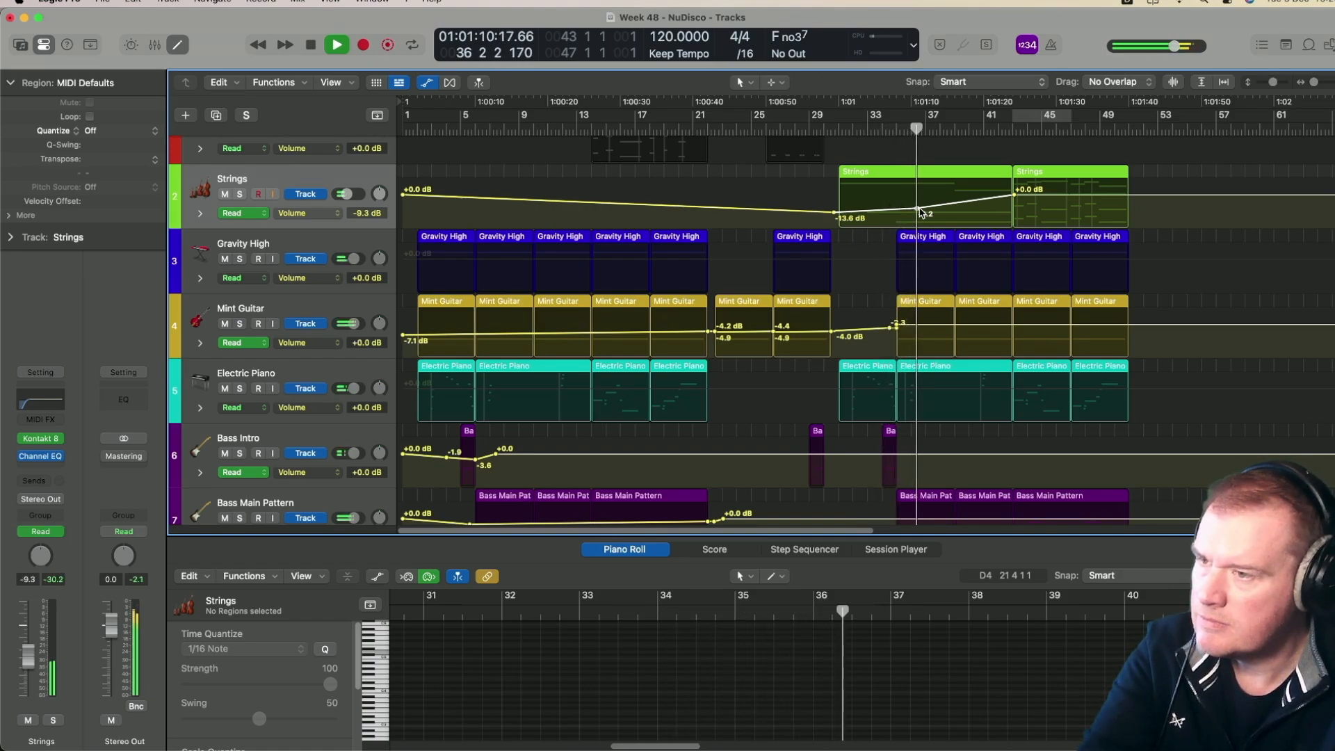
drag(917, 211, 902, 208)
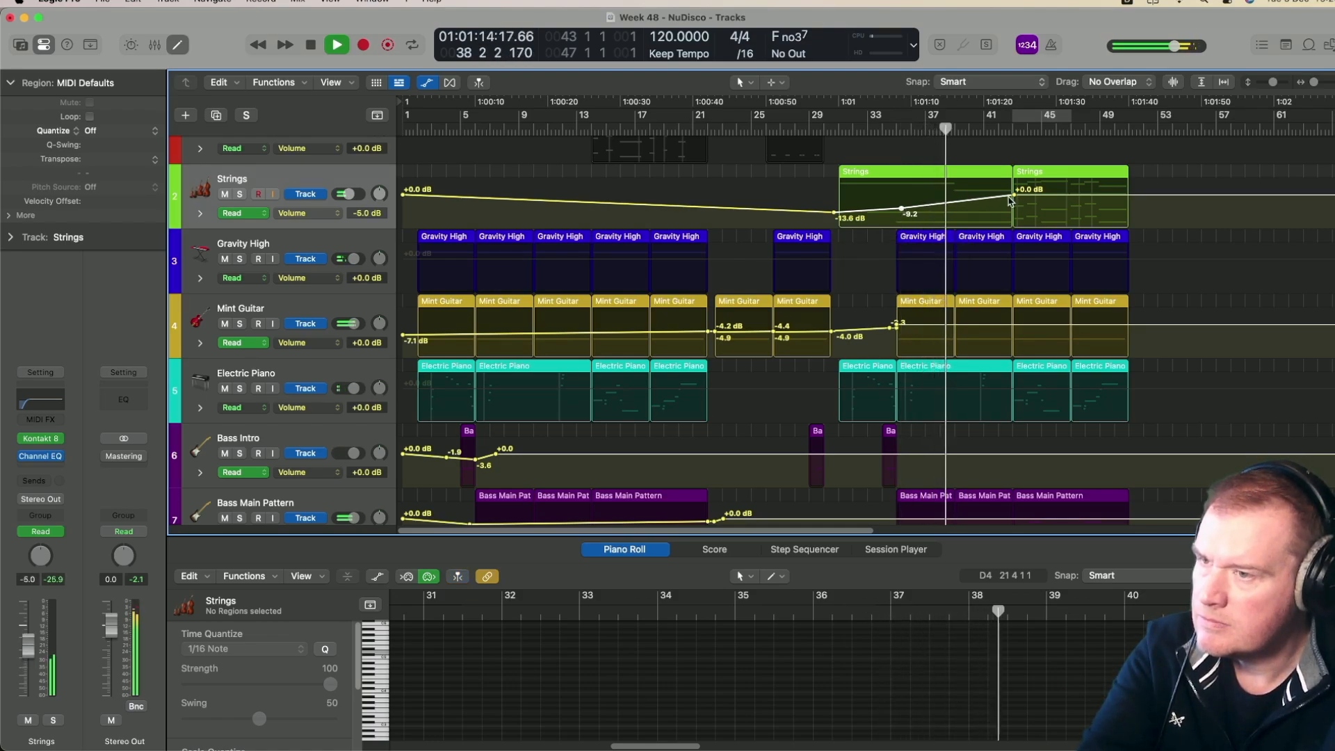
drag(1013, 196, 1010, 208)
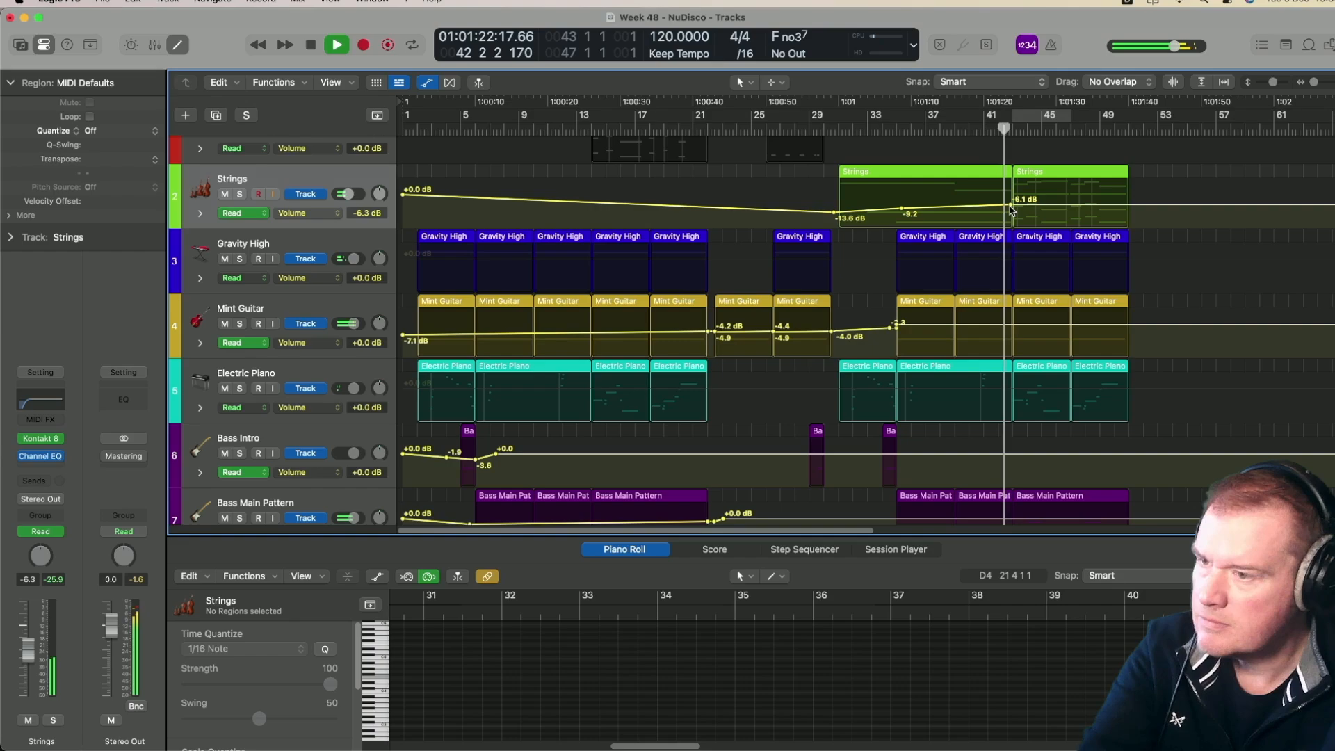
scroll(1008, 241, down, 2)
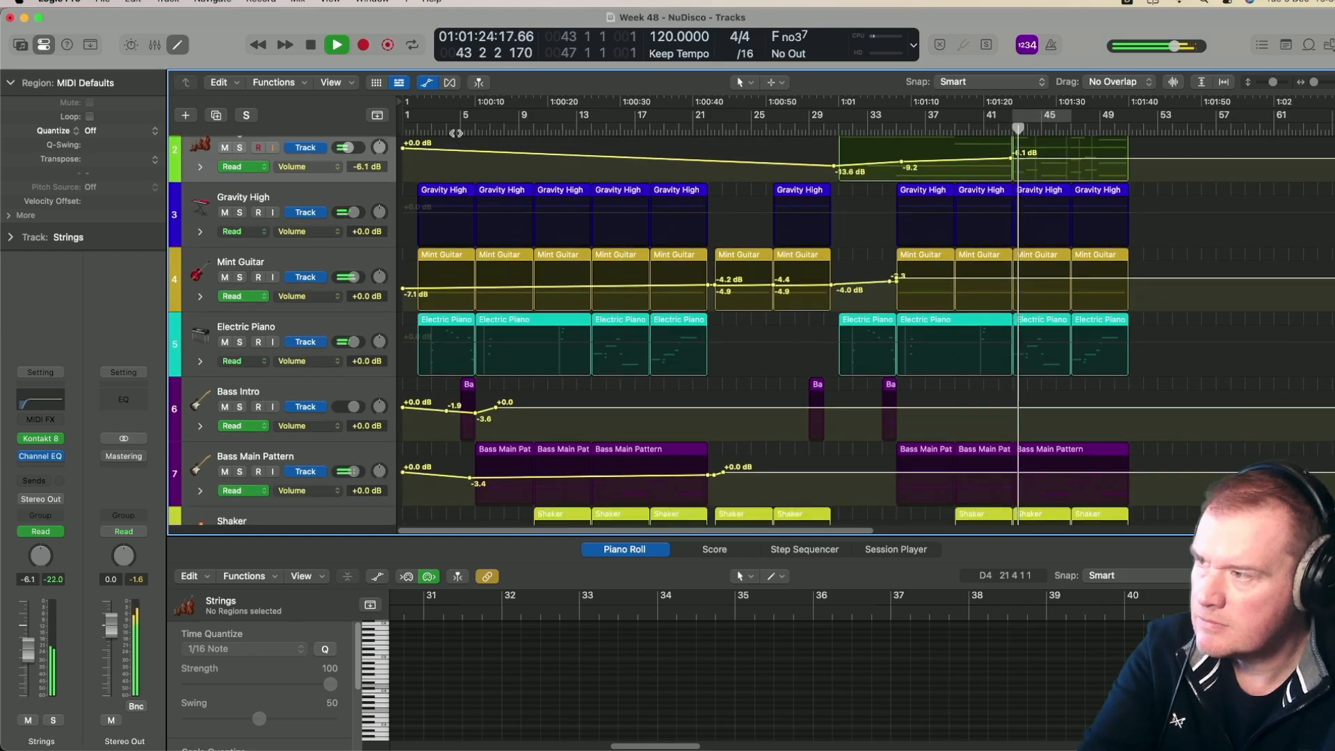
click(428, 83)
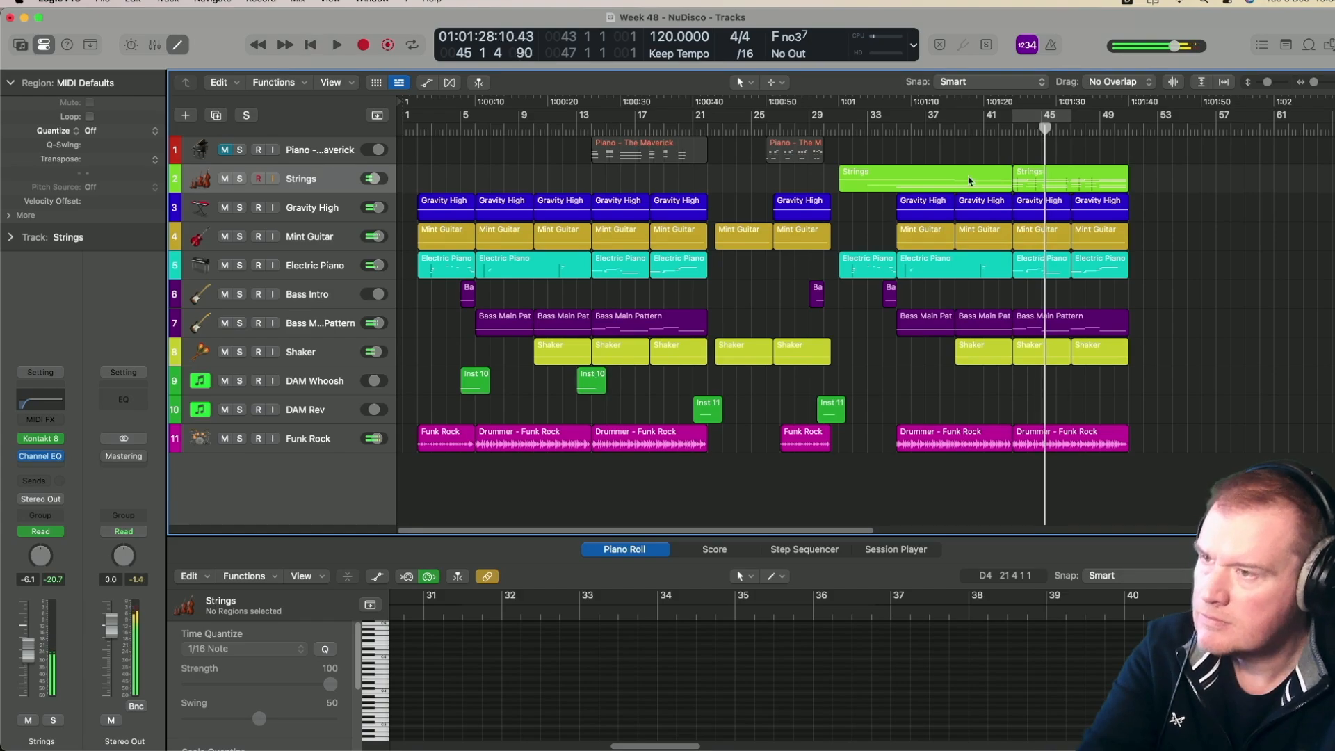
Play the section from about bar 34 and move the nearby Bass Intro region earlier to 33 3 1, without moving its track automation
click(884, 131)
key(space)
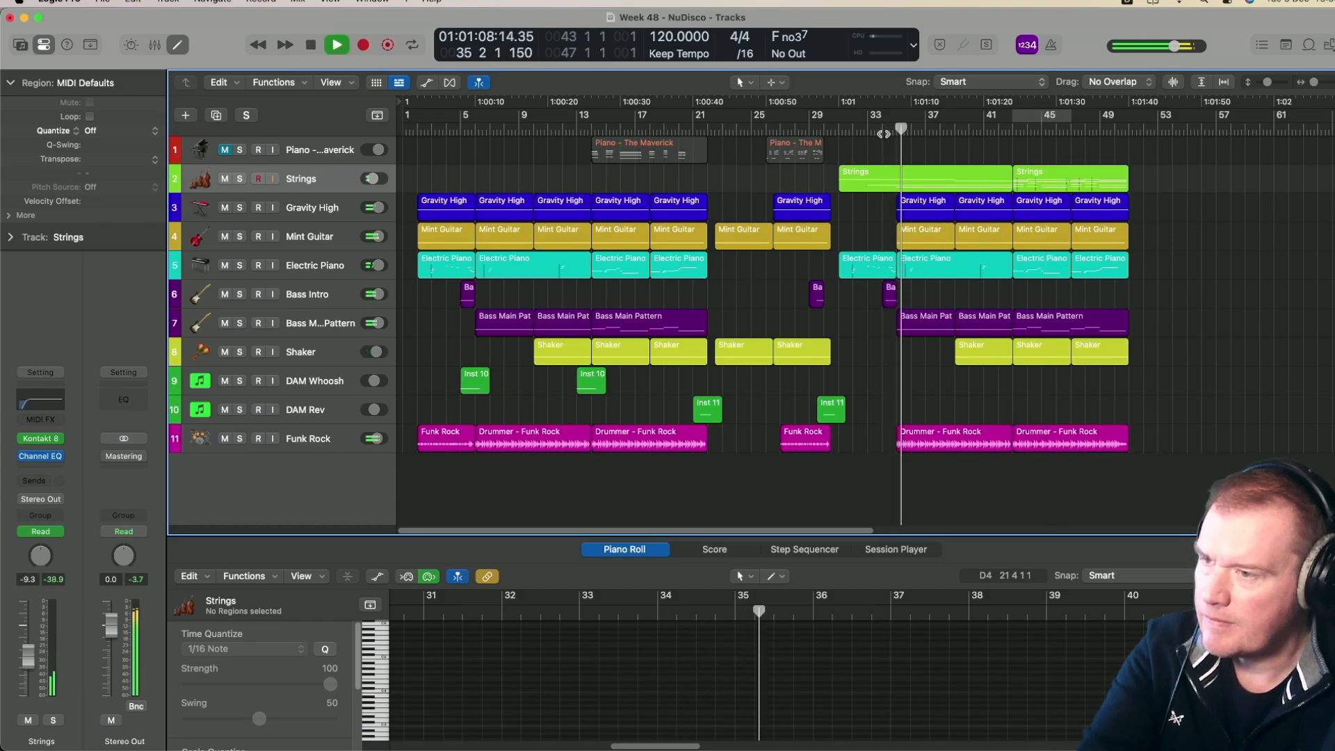
key(space)
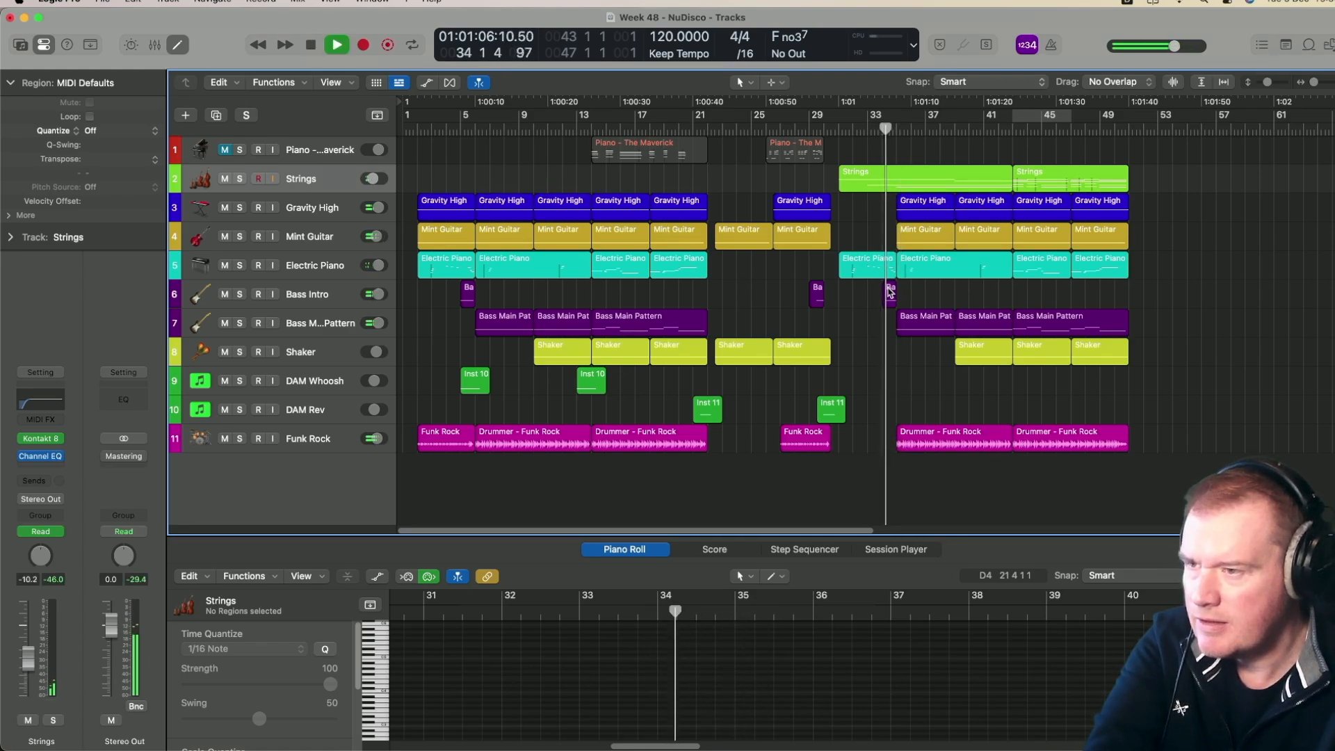
drag(890, 292, 881, 292)
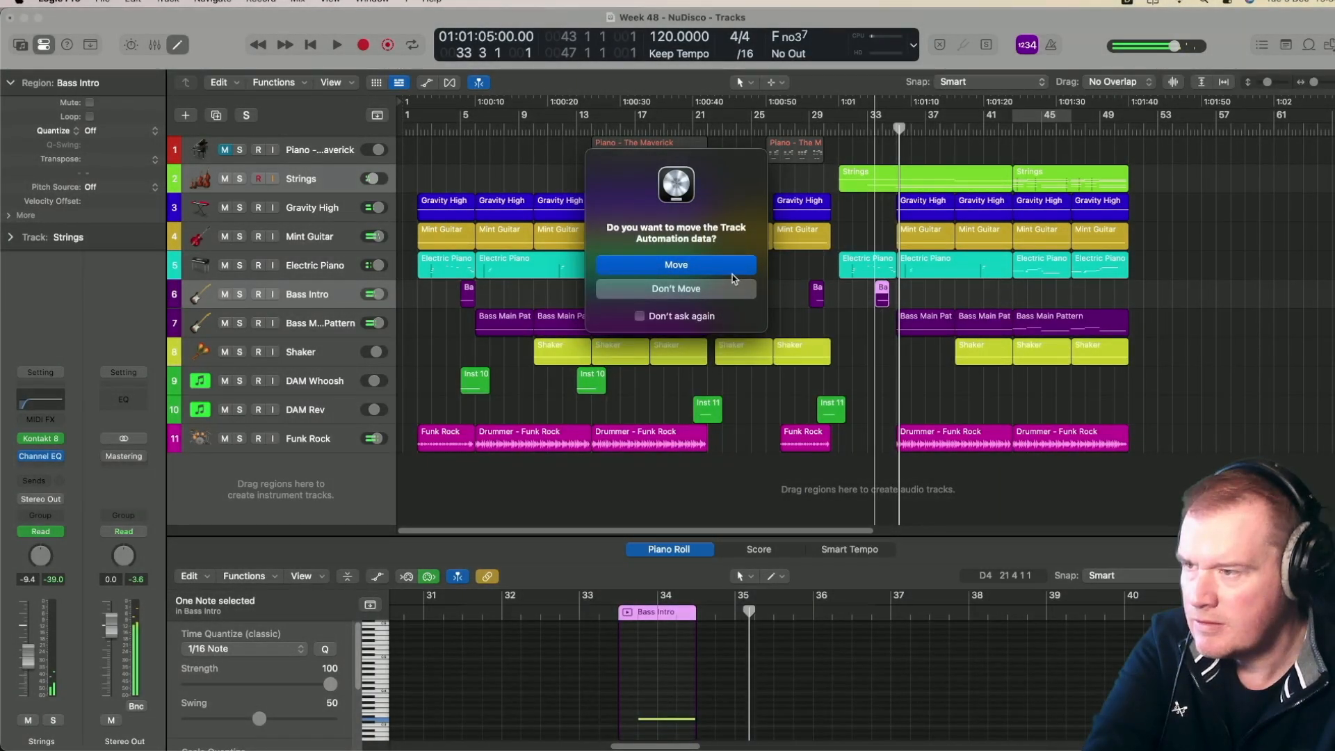
click(733, 281)
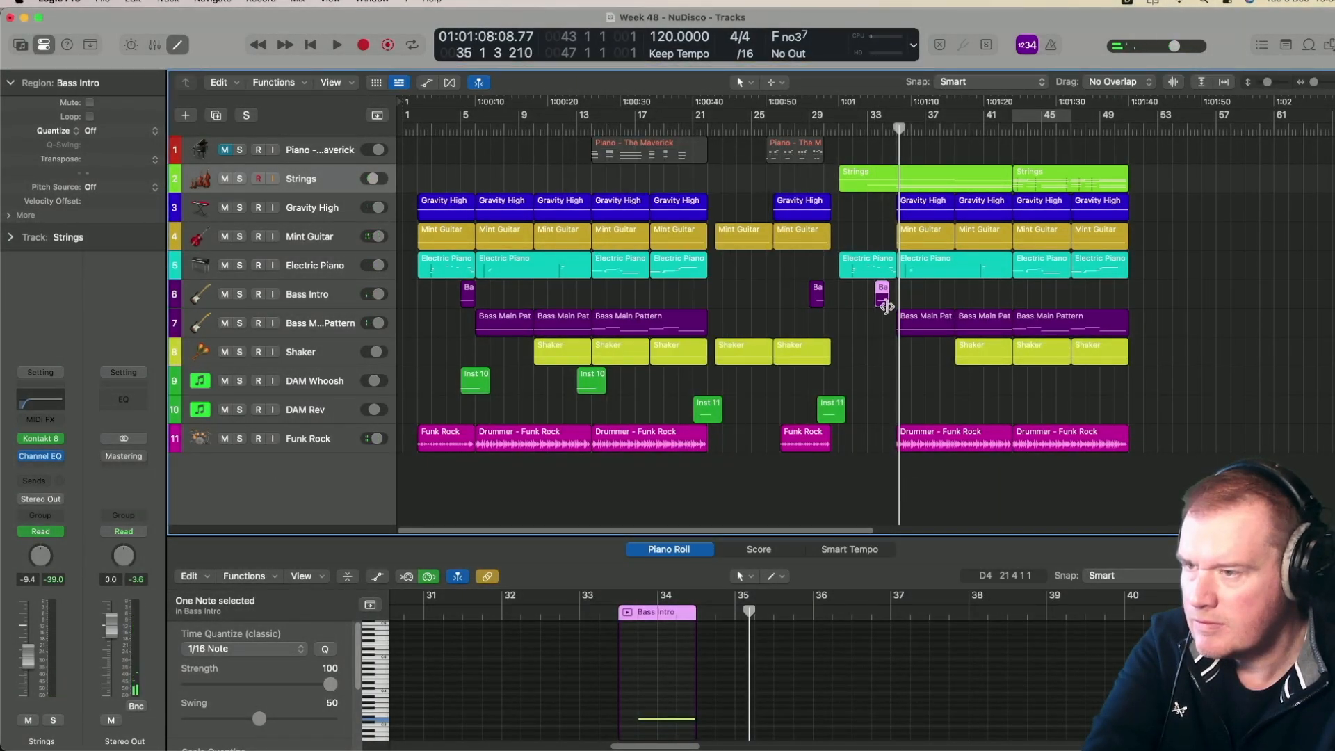
Extend the Bass Intro region near bar 33 to end at bar 35, lengthen its note to one bar, and play it
drag(885, 306, 897, 307)
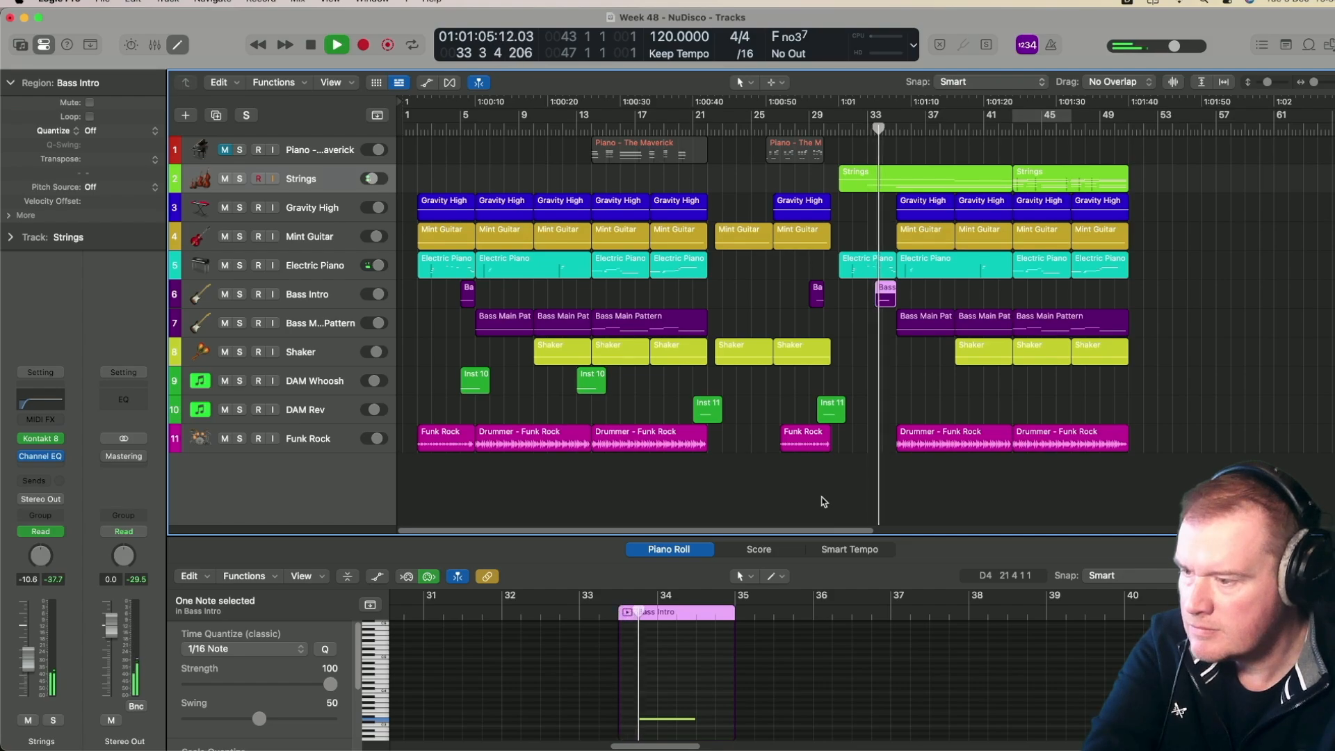
scroll(782, 654, down, 5)
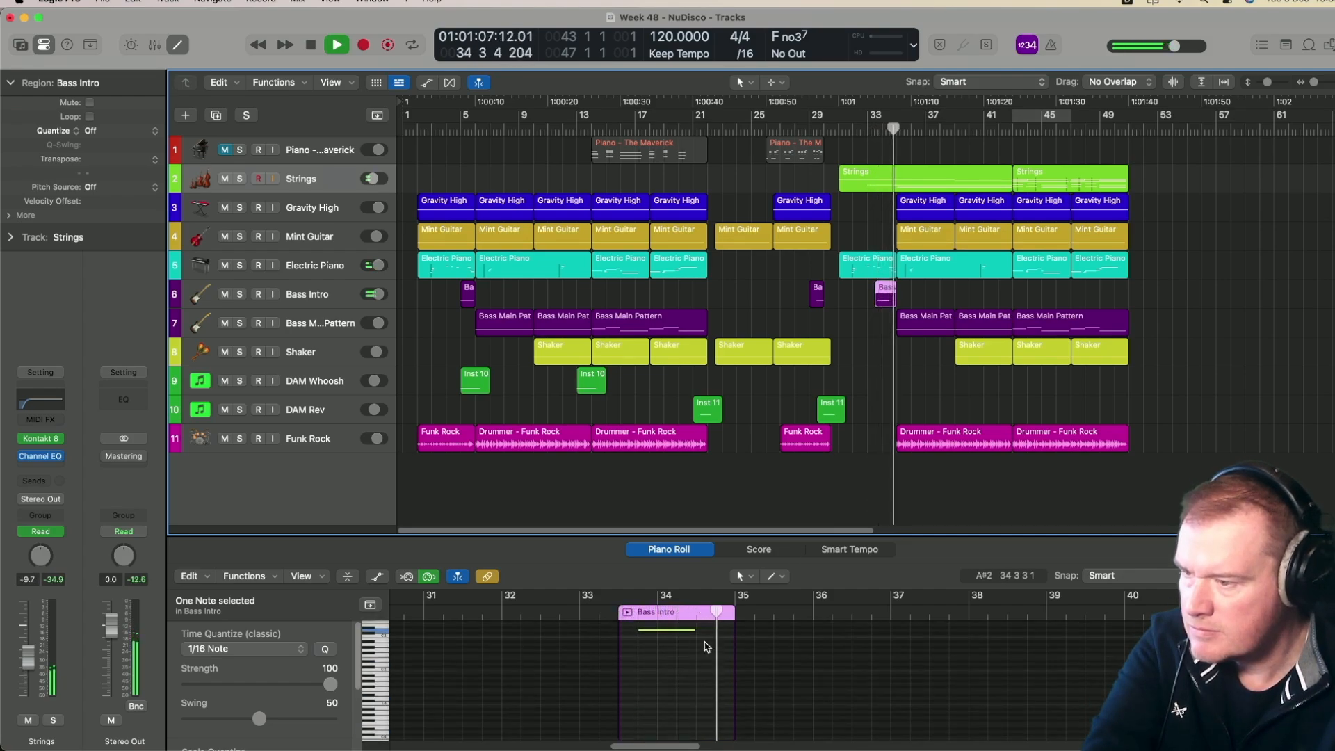
drag(692, 630, 711, 636)
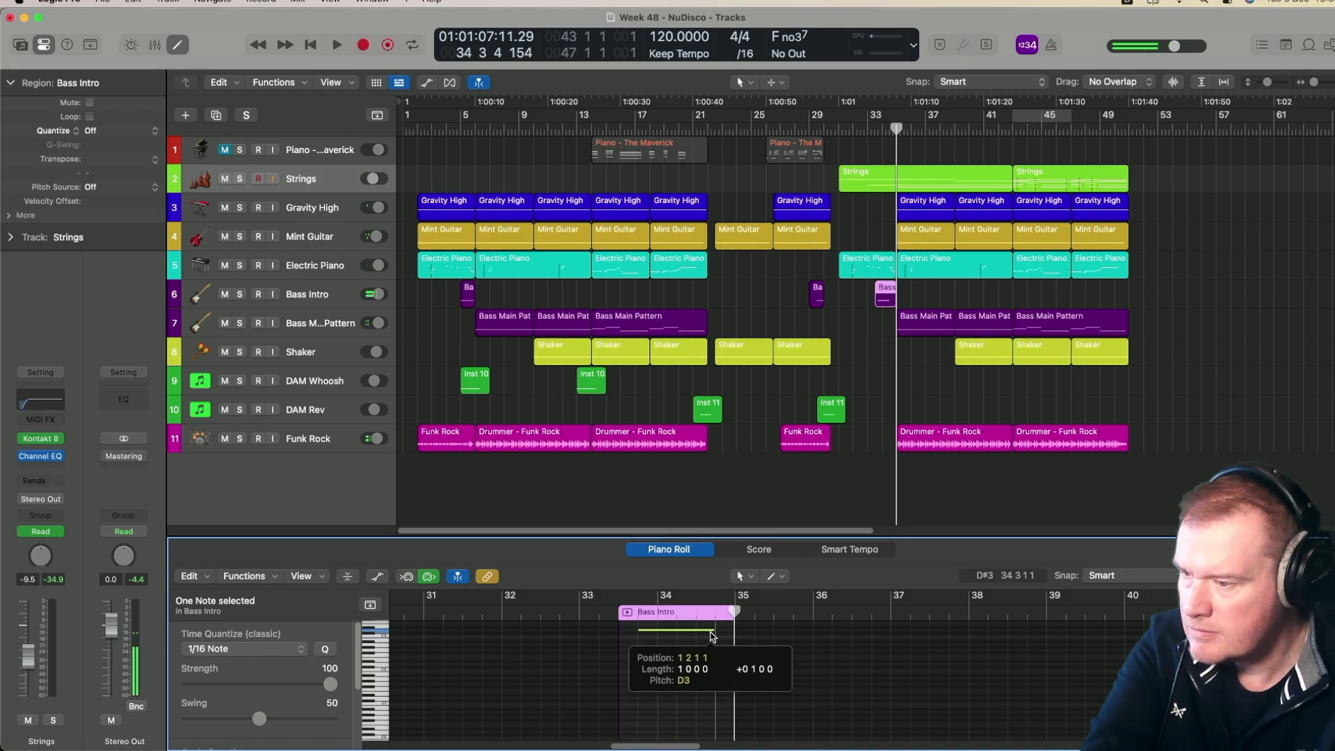
key(space)
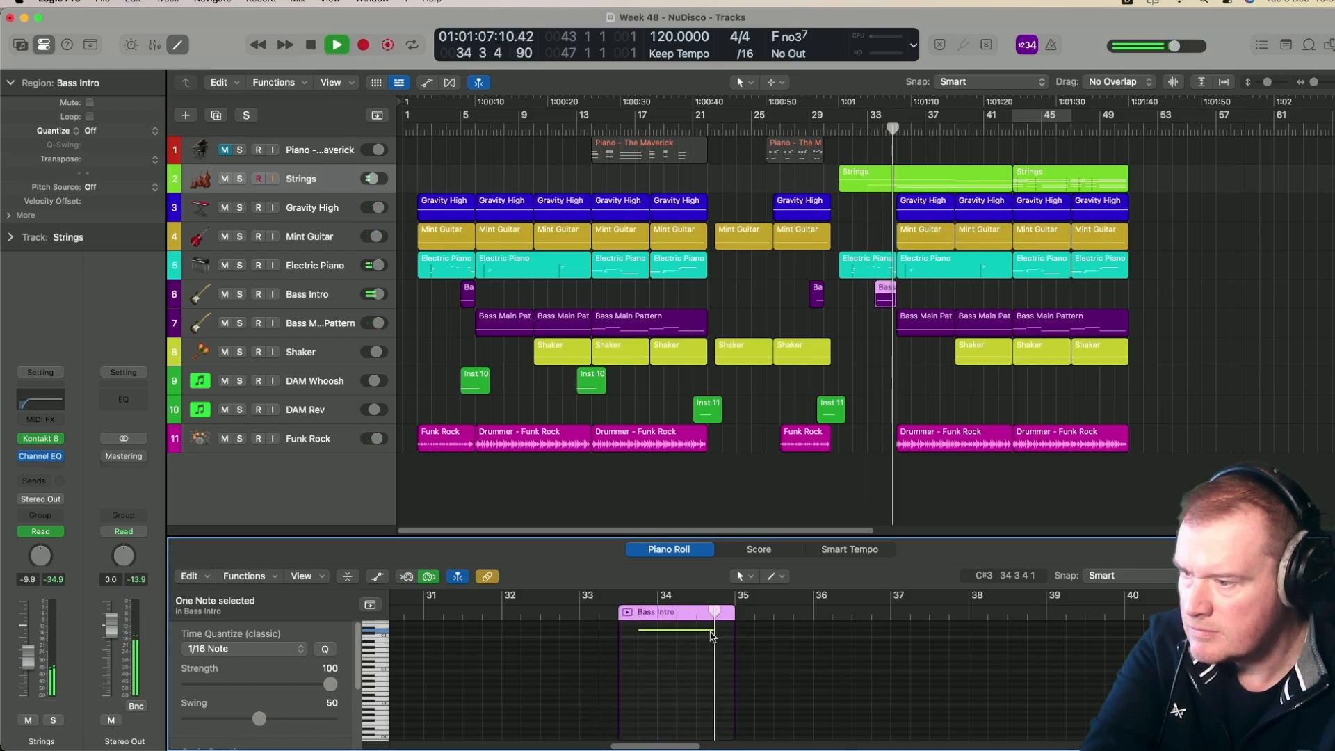
Move the one-bar note in that Bass Intro region to start at bar 34 and check its timing in playback
drag(655, 634, 637, 635)
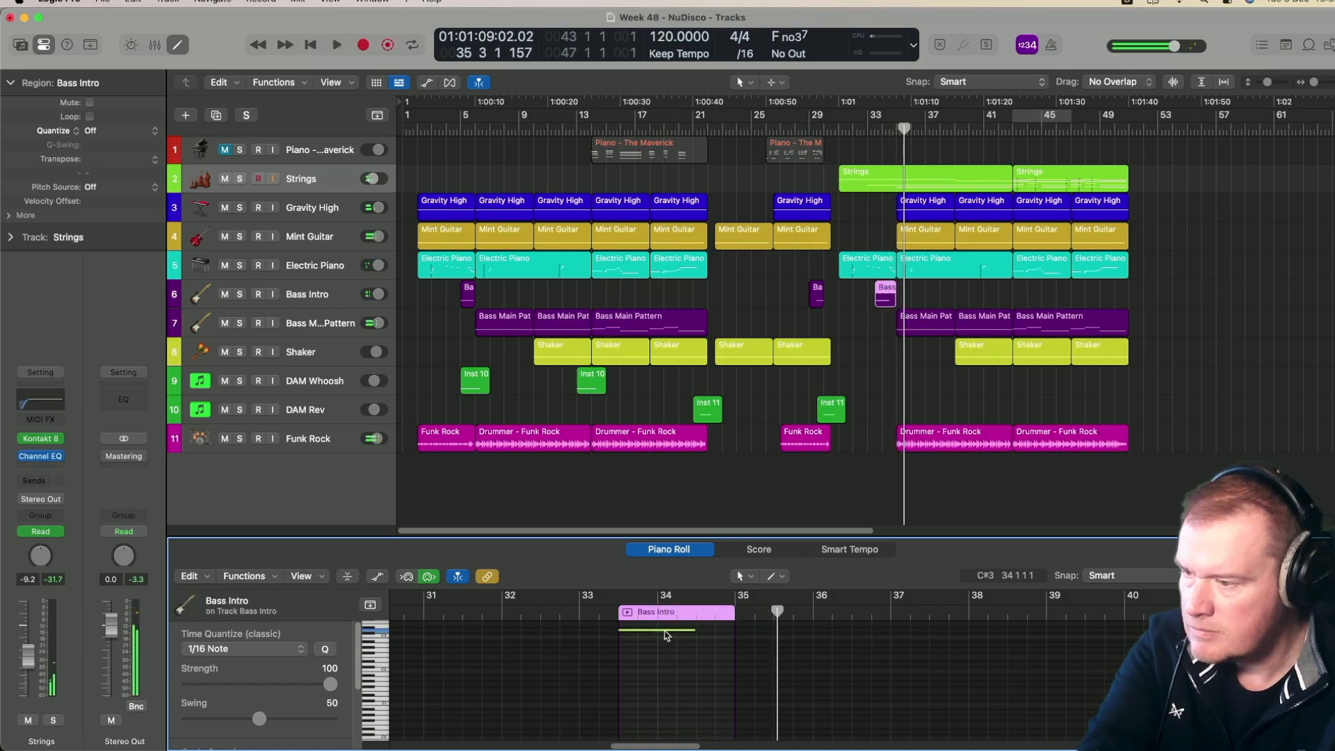
drag(678, 635, 716, 634)
key(space)
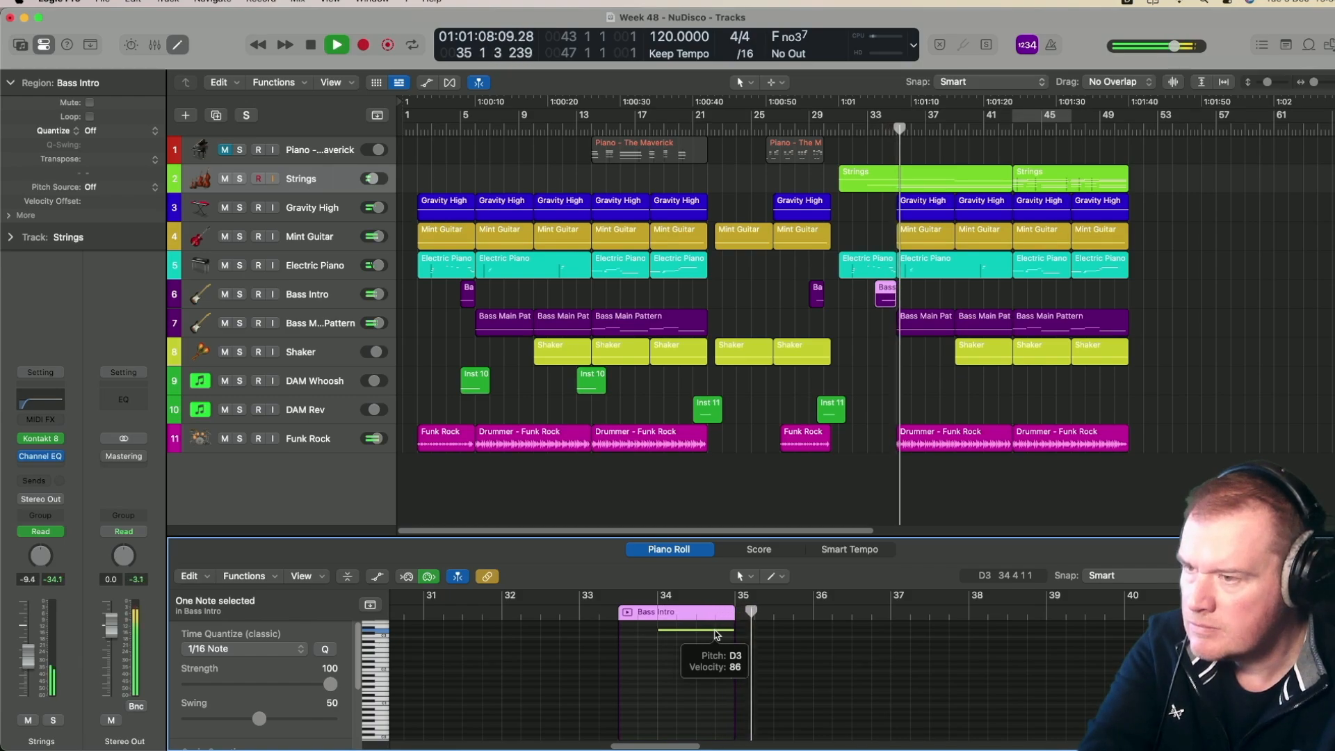
key(space)
key(space)
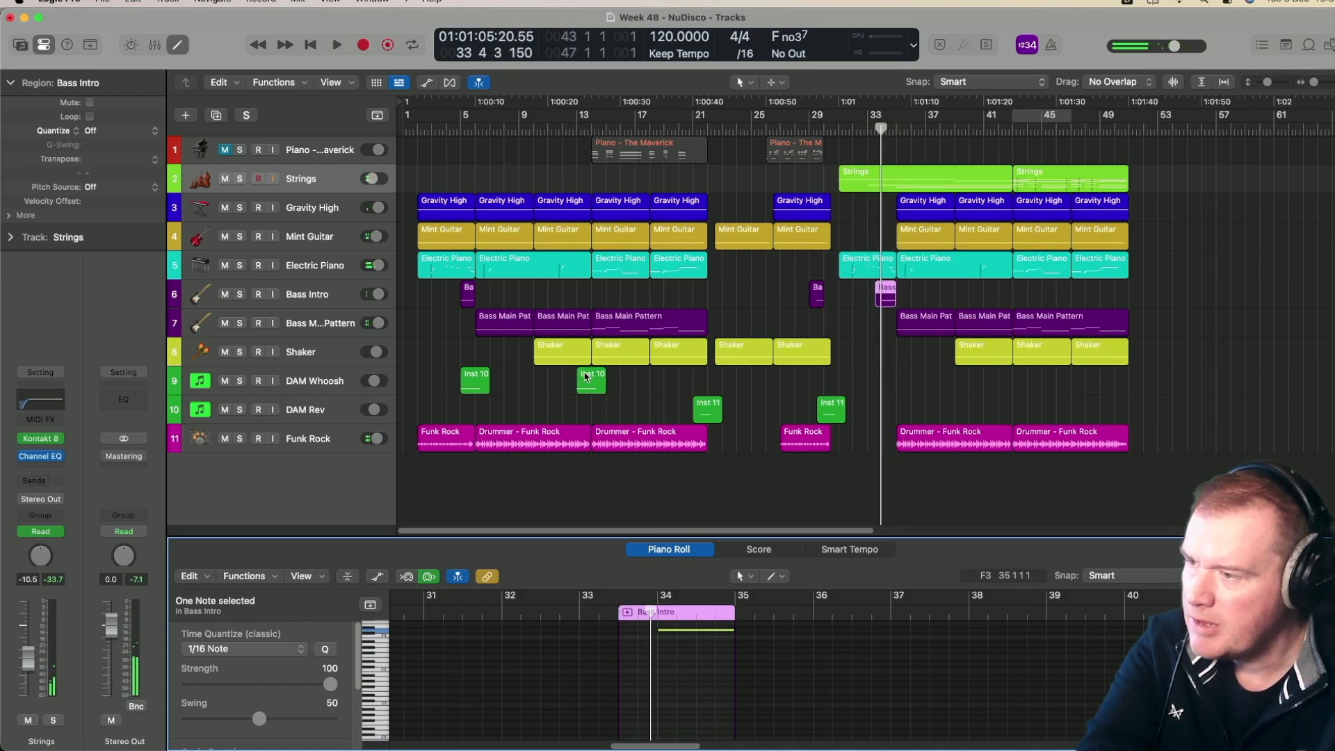
Copy a DAM Whoosh region to bar 34 and a DAM Rev region to bar 42, playing the section
drag(585, 376, 893, 383)
key(space)
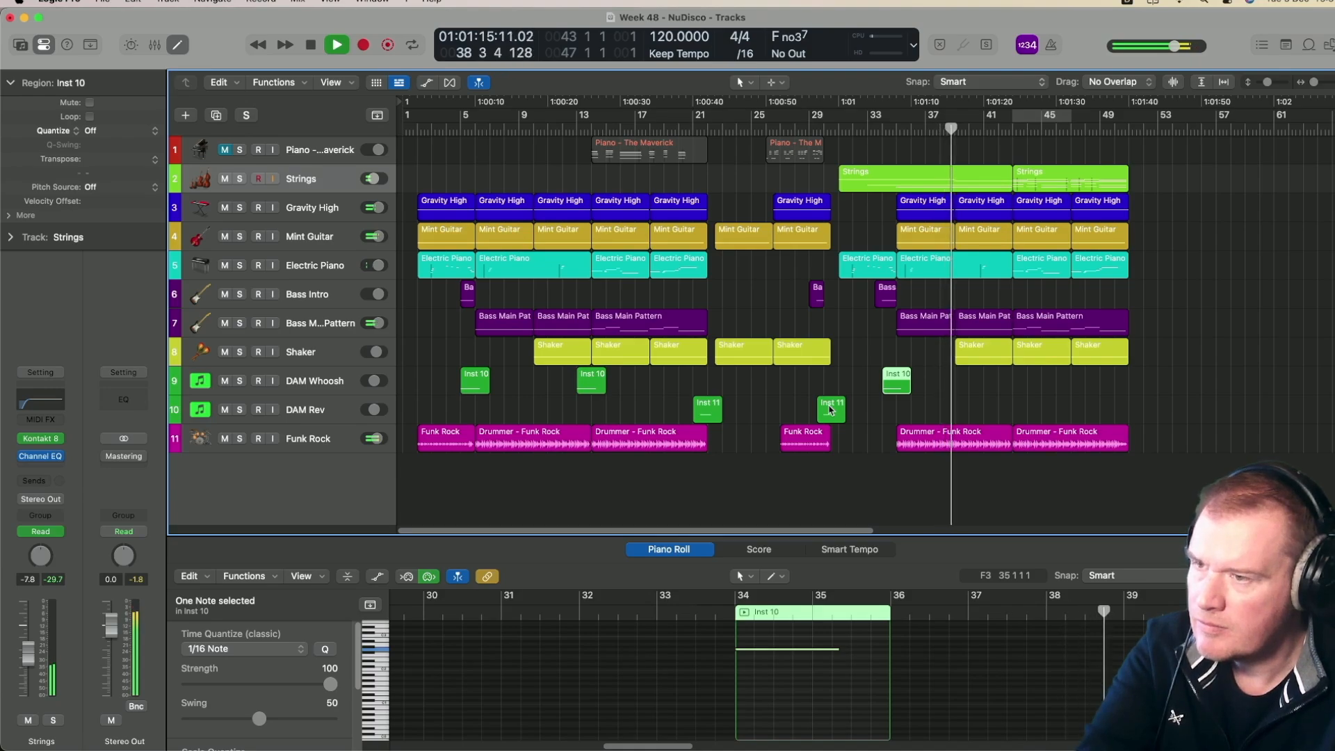
drag(830, 410, 1011, 412)
Copy the DAM Whoosh region to bar 49, shift the copy to bar 50, and play from about bar 47
drag(896, 381, 1121, 375)
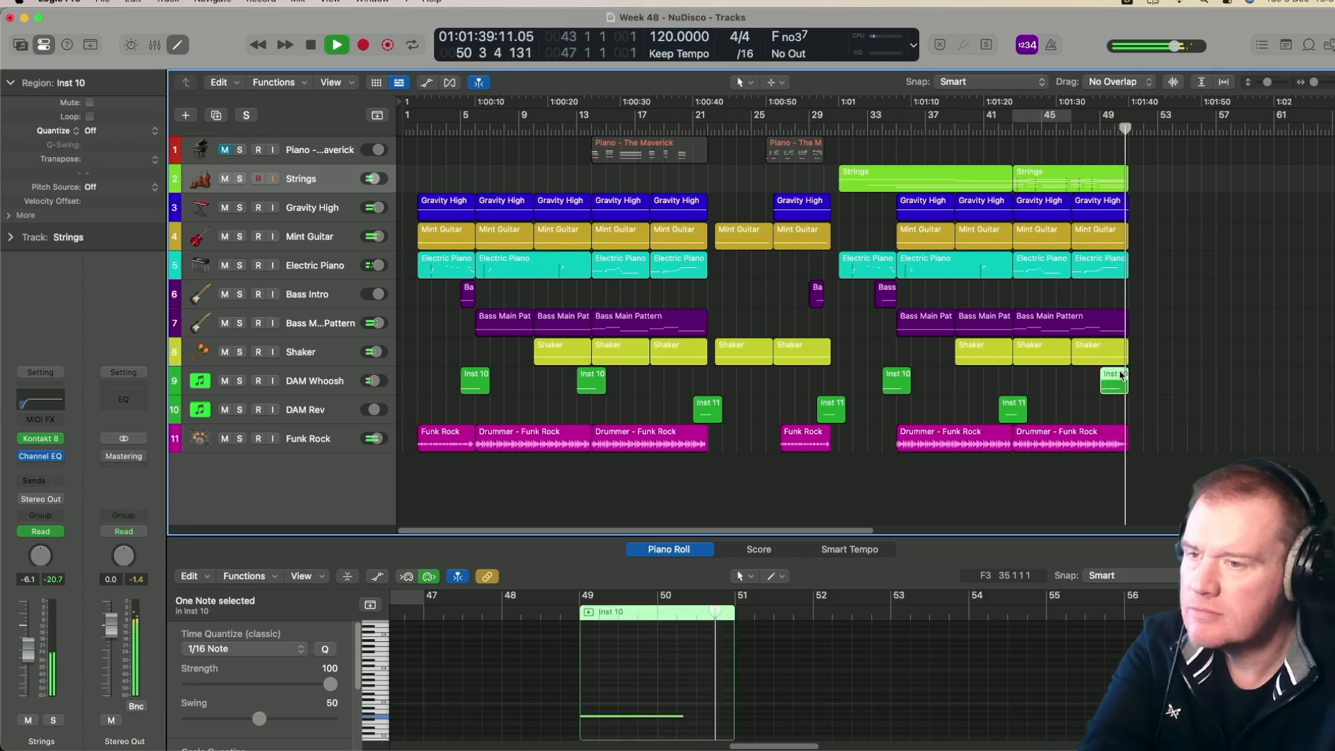
key(space)
drag(1120, 375, 1136, 375)
click(1069, 128)
key(space)
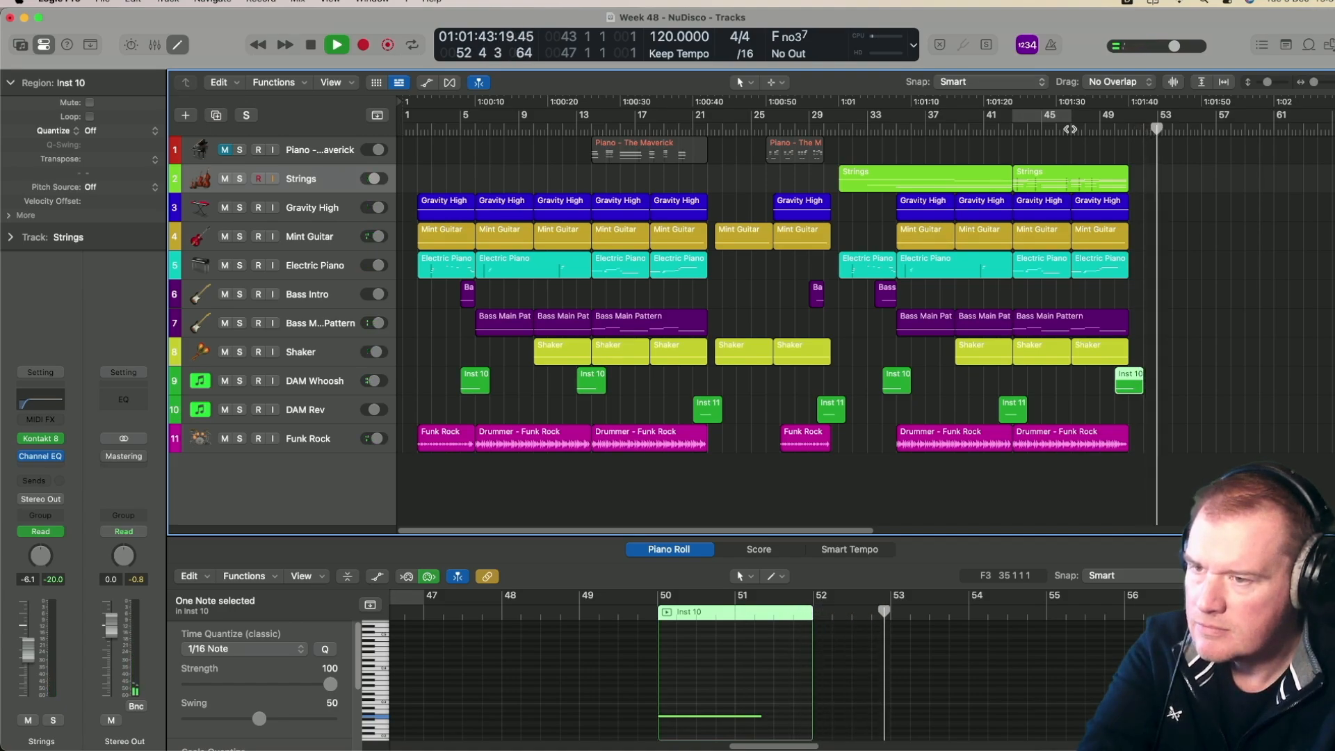
key(space)
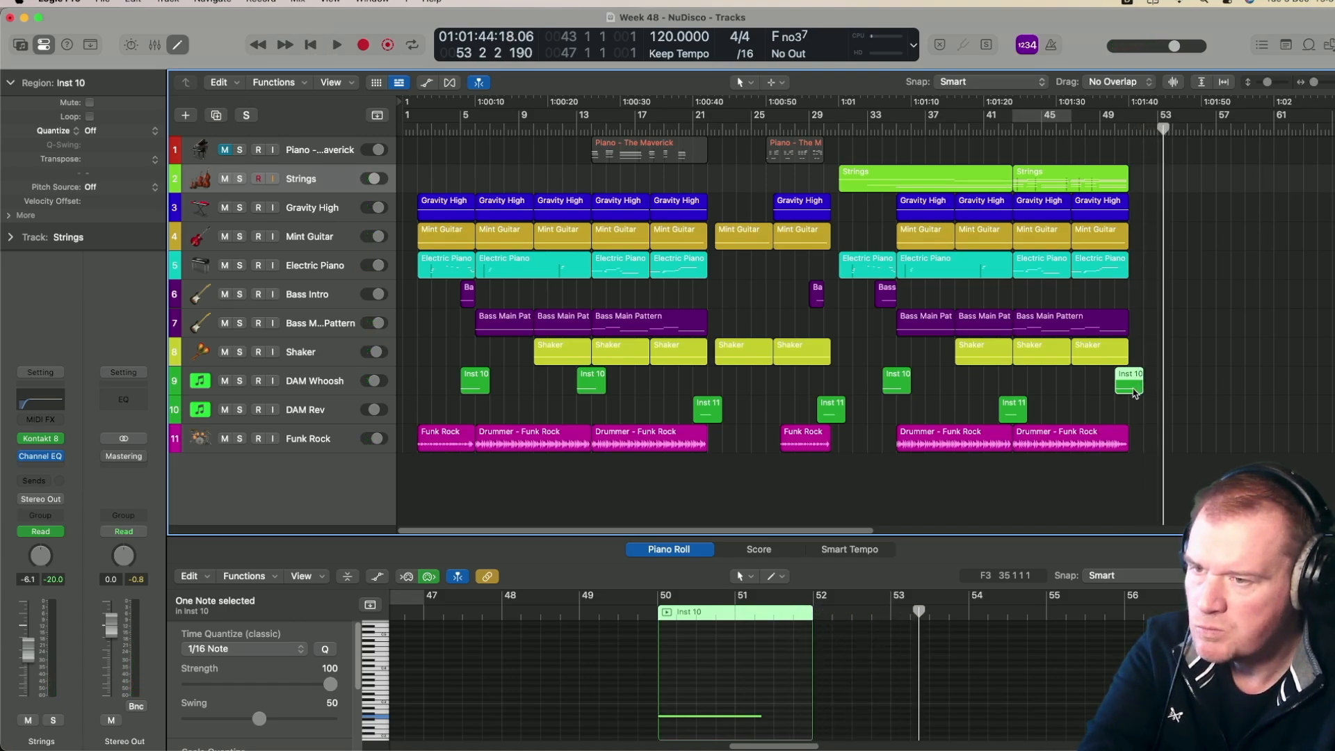
Try the last DAM Whoosh region half a bar earlier, return it to bar 50, and play the ending
drag(1132, 379, 1127, 379)
key(space)
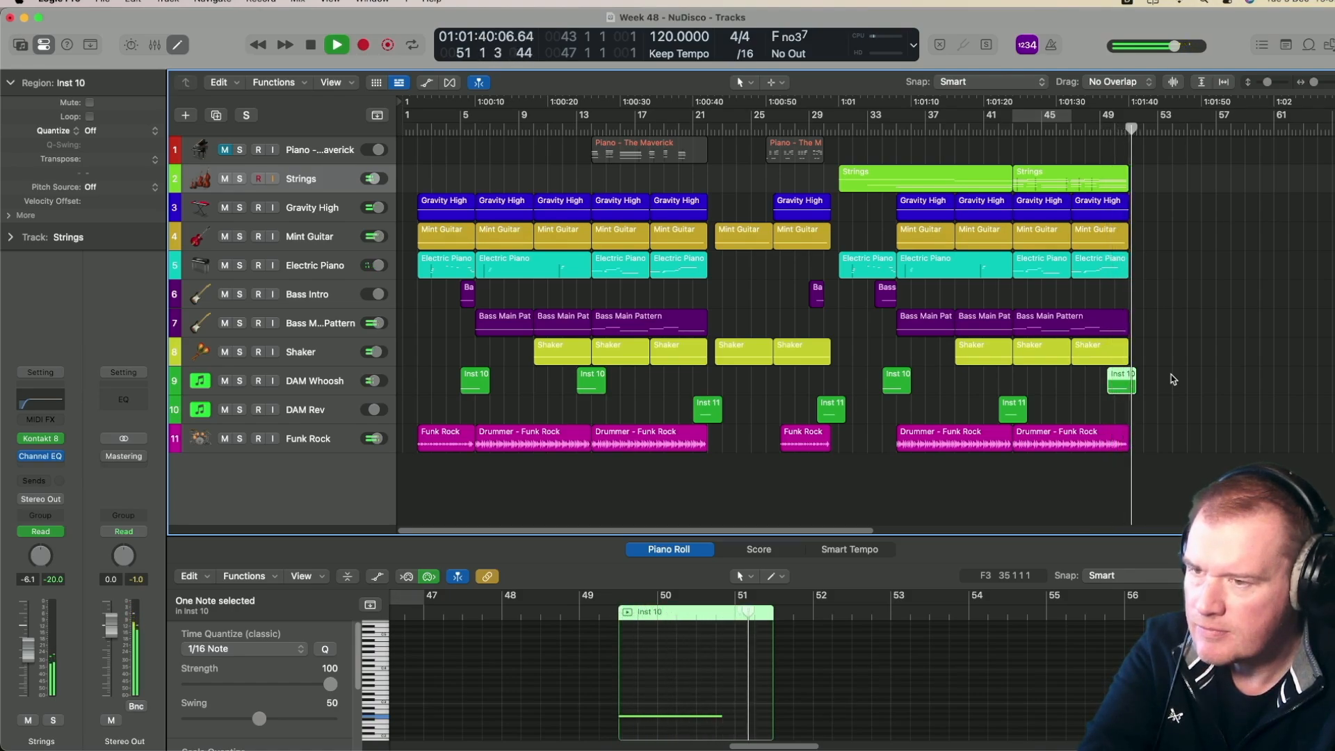
key(space)
drag(1119, 380, 1137, 379)
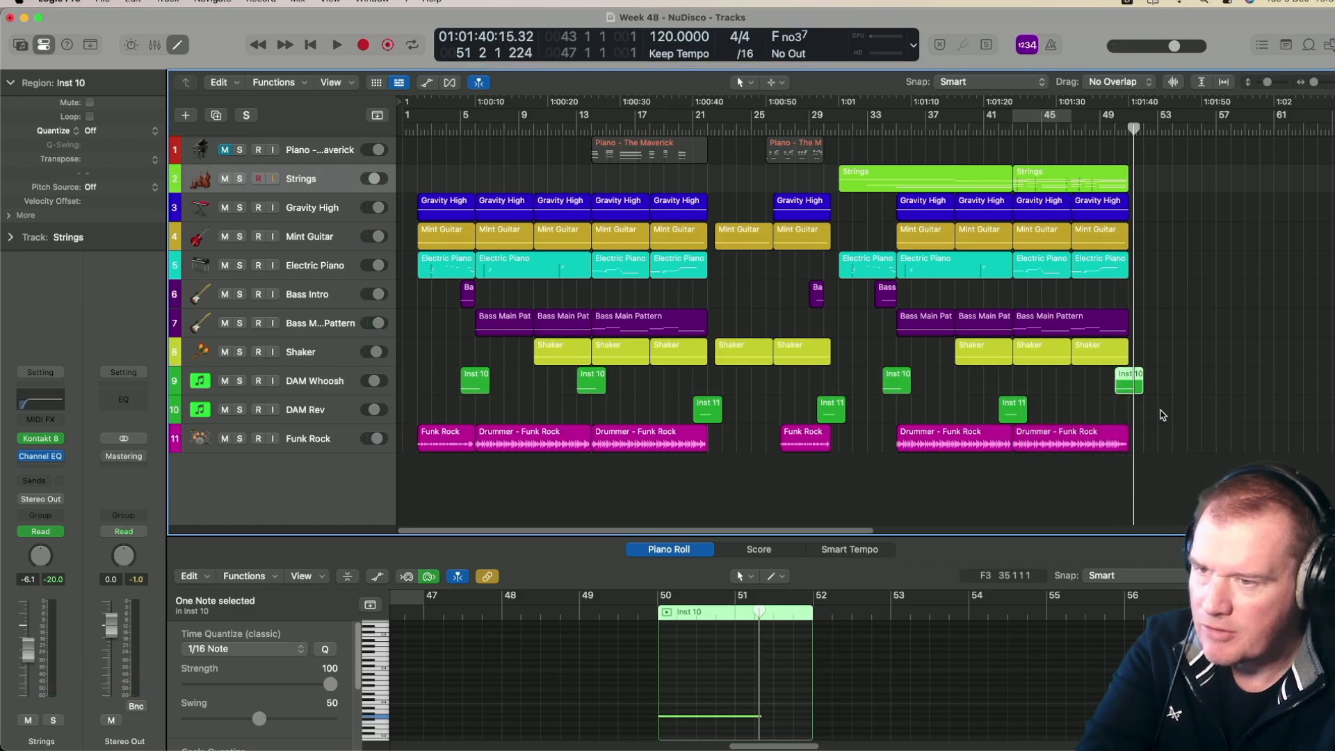
key(space)
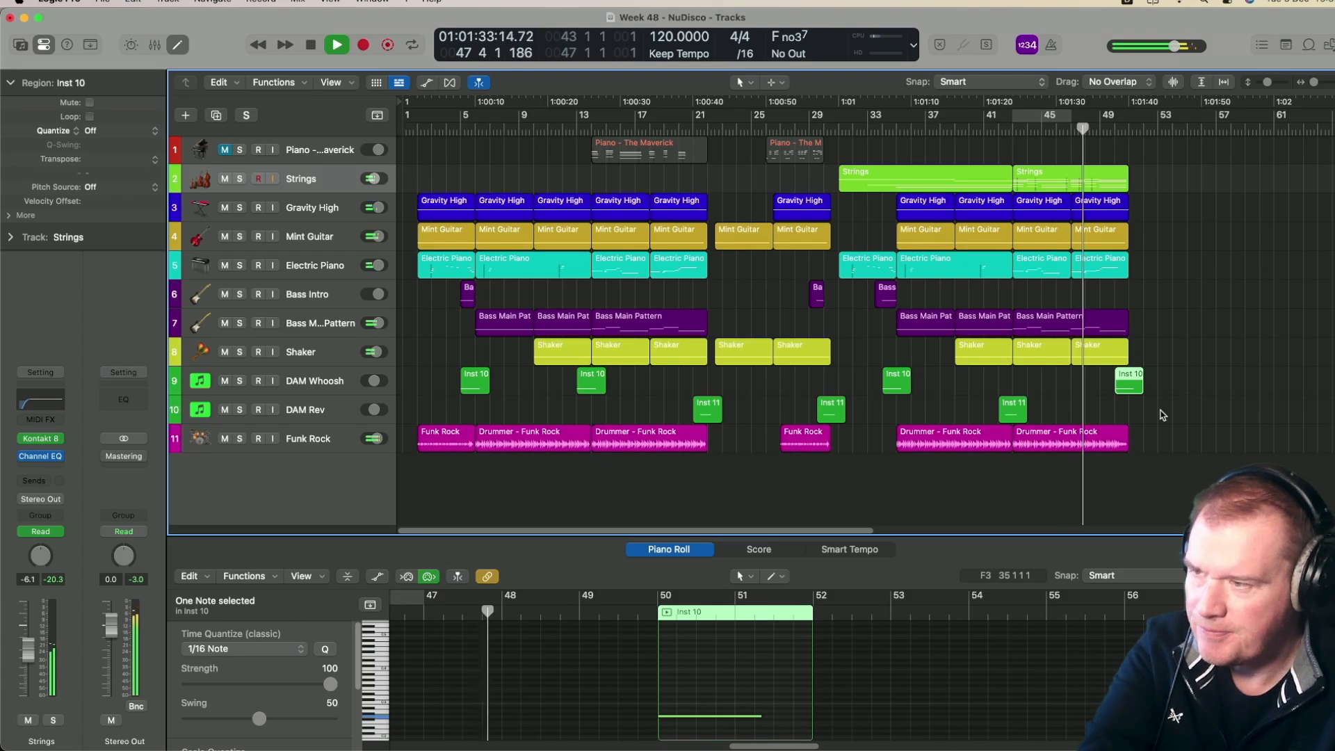
Automate the DAM Whoosh volume from -5.2 dB just after bar 51 to -∞ just before bar 52, then hide automation
key(a)
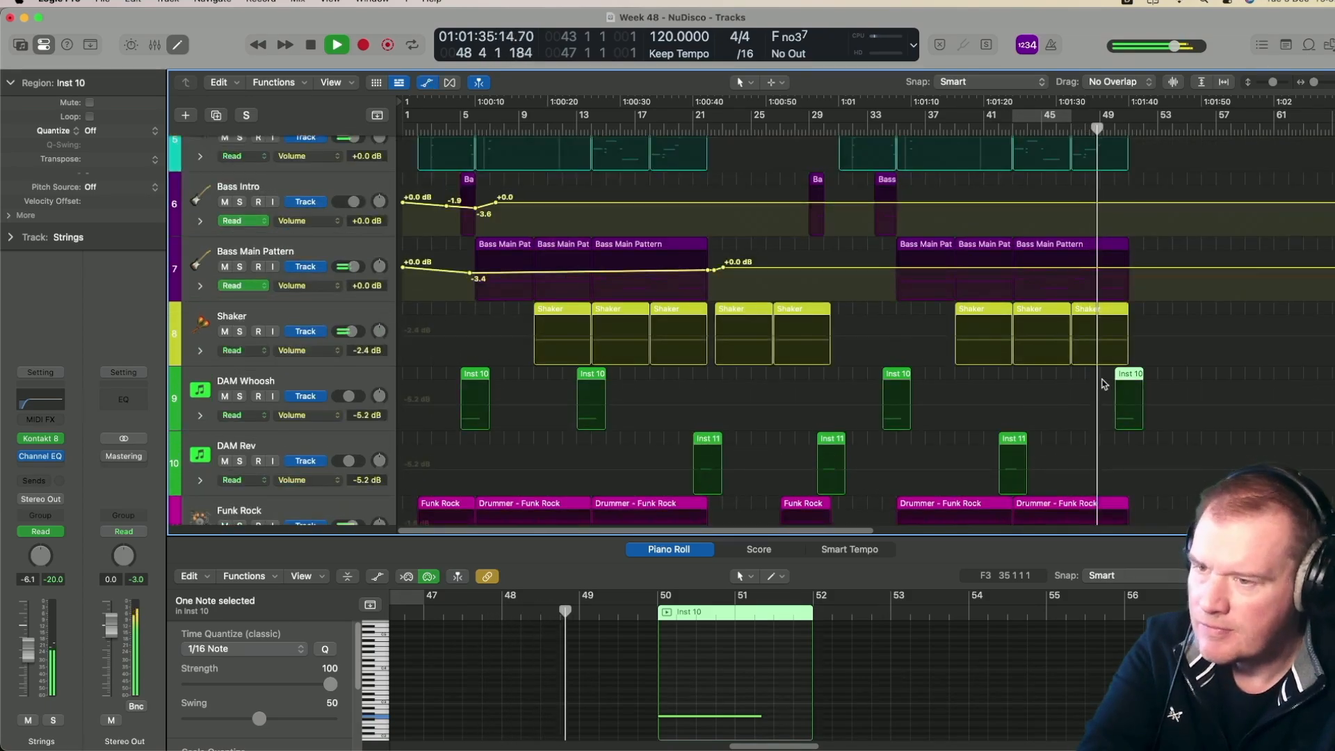
click(1133, 410)
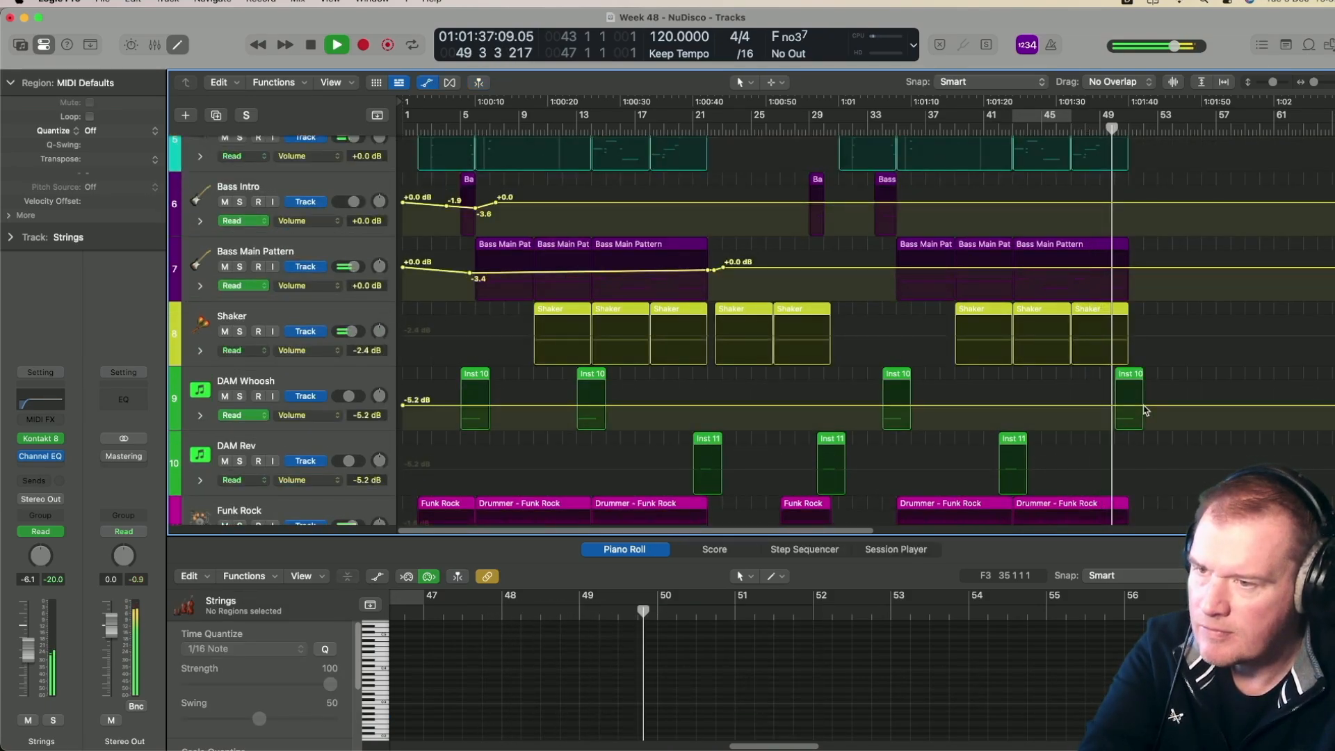
drag(1147, 405, 1140, 432)
key(space)
key(space)
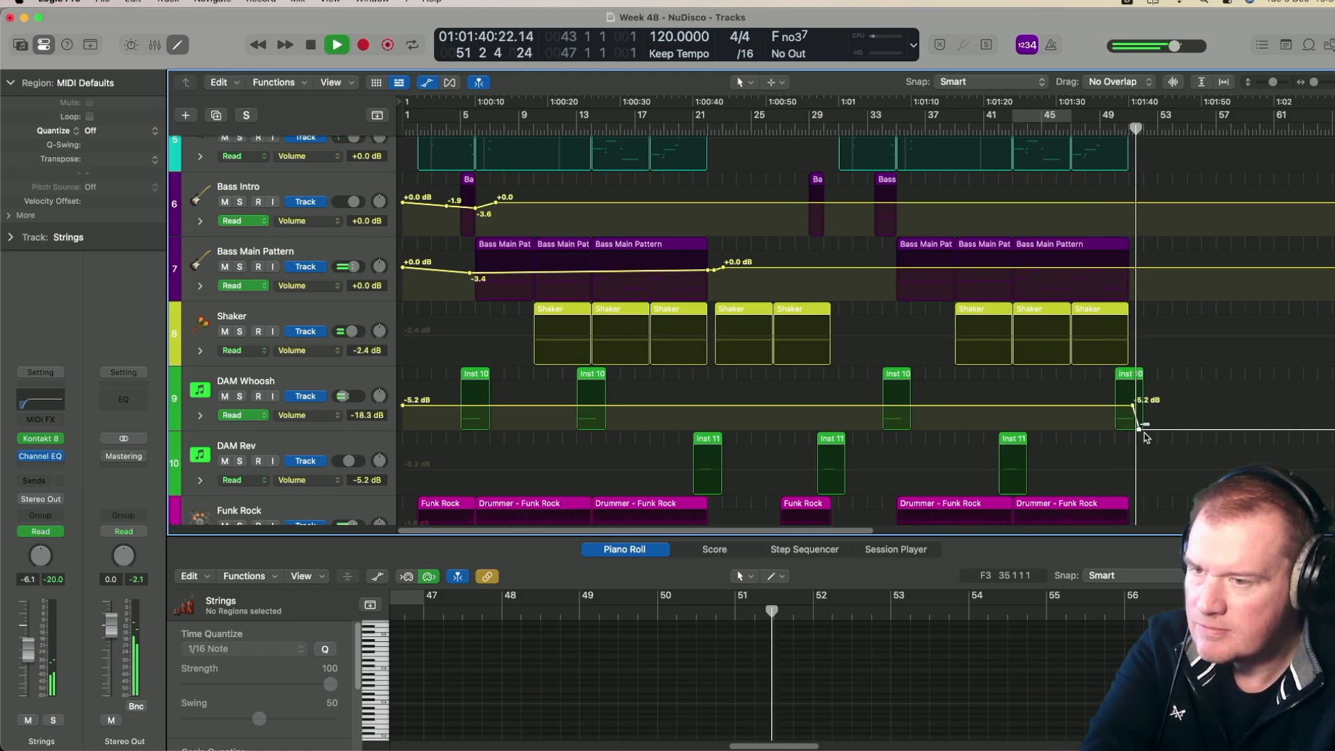
key(space)
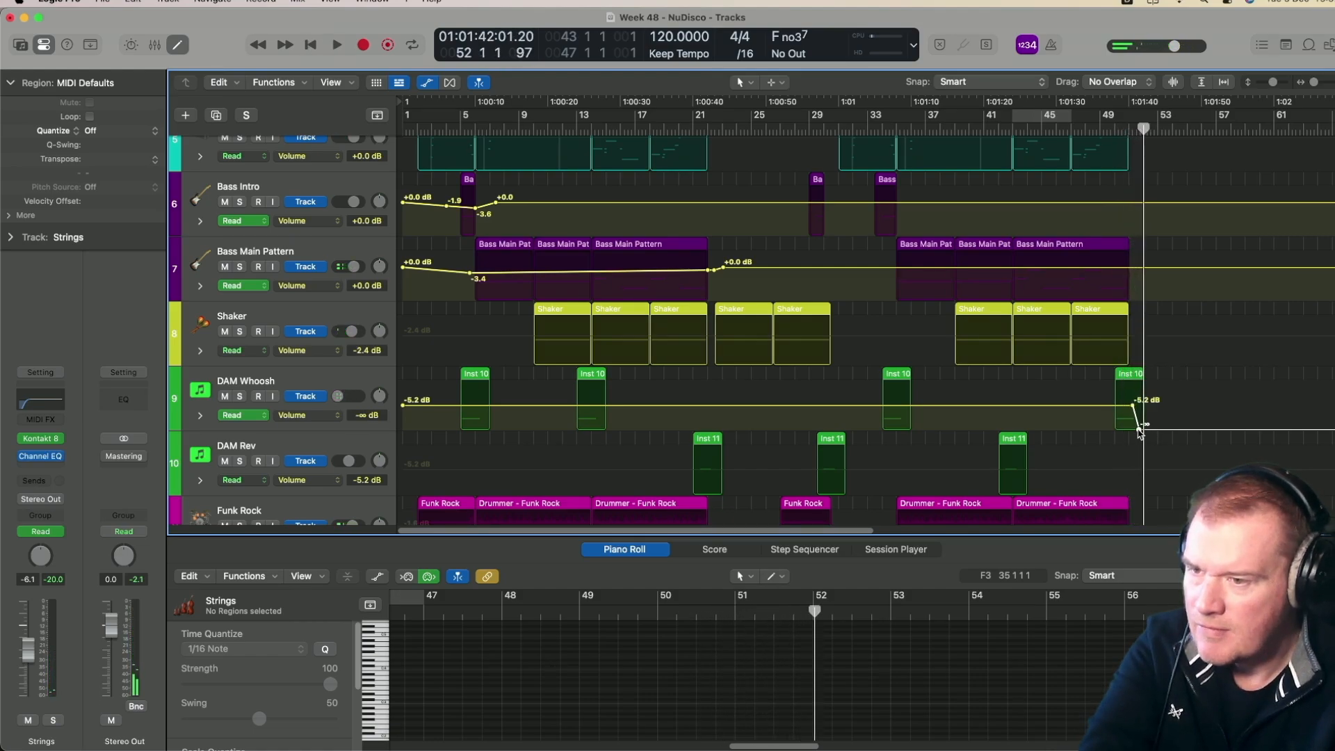
drag(1138, 430, 1141, 429)
key(space)
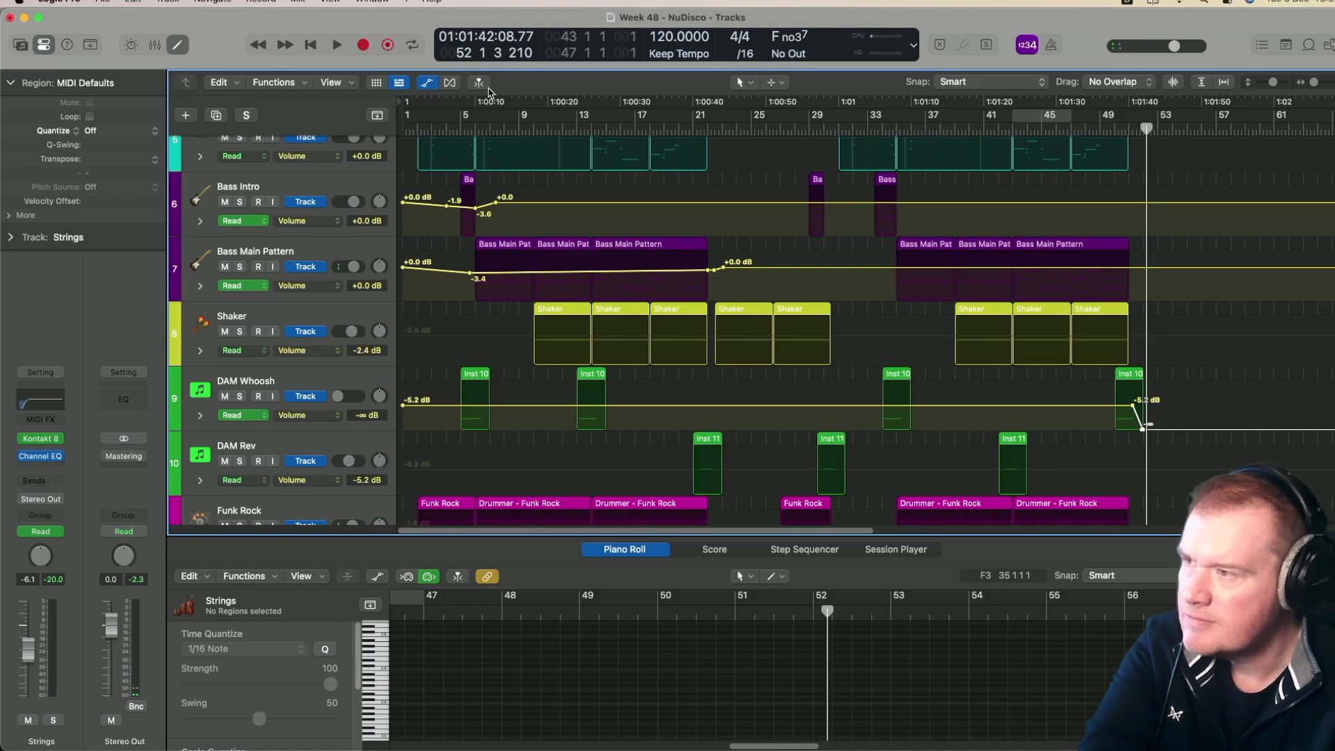
click(433, 85)
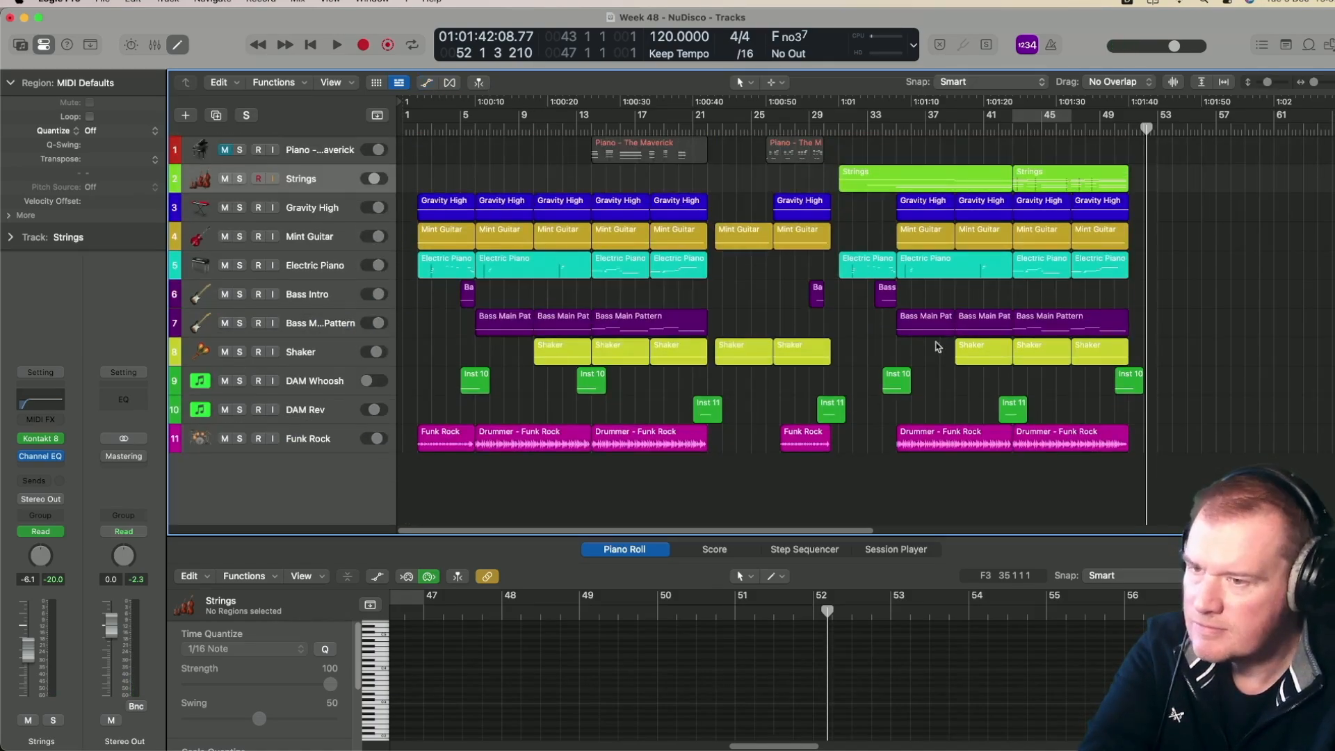
Delete the DAM Whoosh region at bar 50 and erase its automation data
click(1127, 382)
key(Delete)
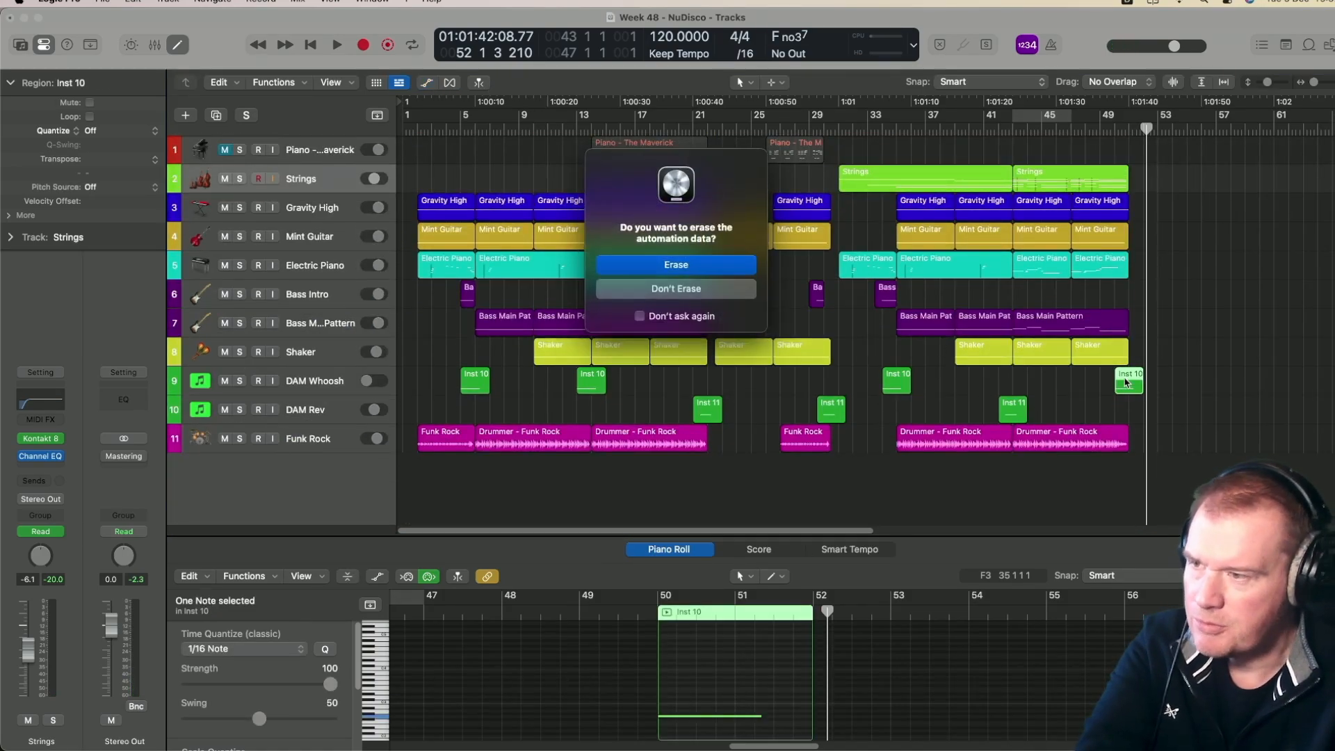
click(684, 273)
Copy the DAM Rev region from bar 42 to bar 50 and play the ending from about bar 48
drag(1012, 408, 1127, 413)
key(alt)
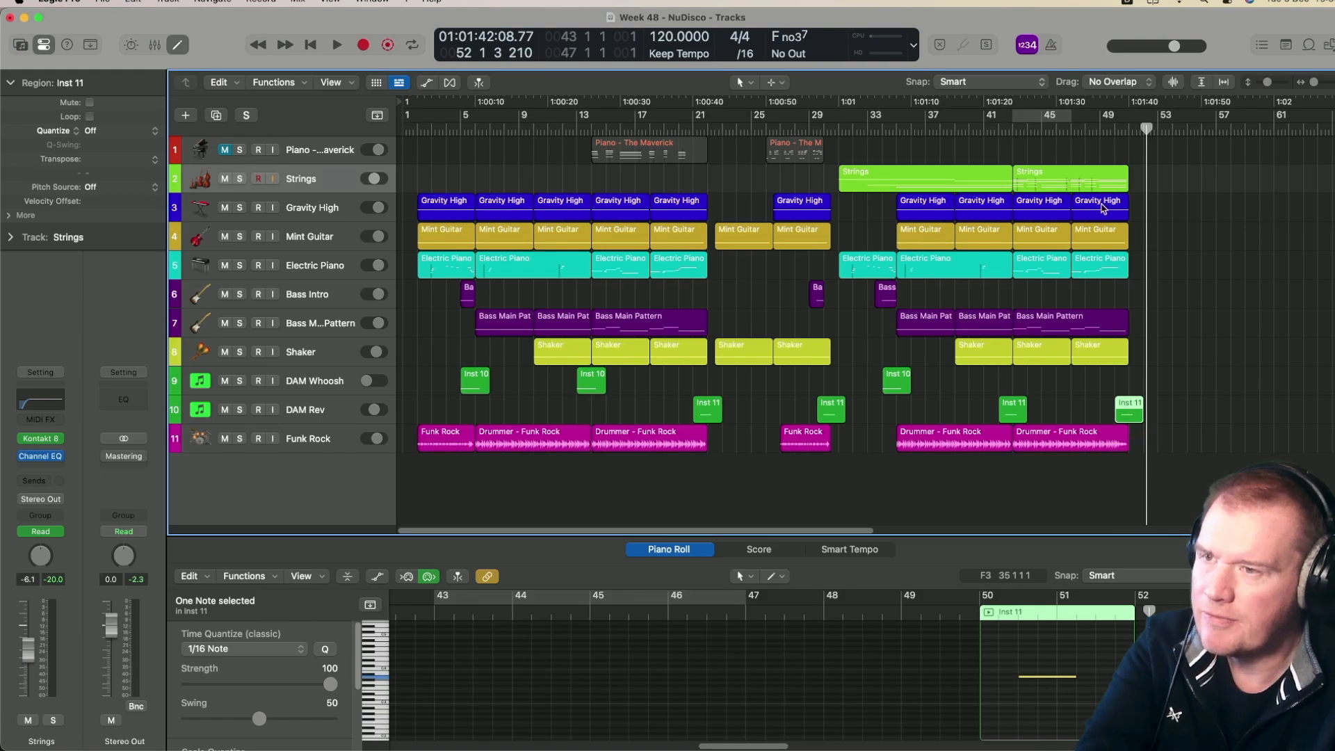
click(1086, 133)
key(space)
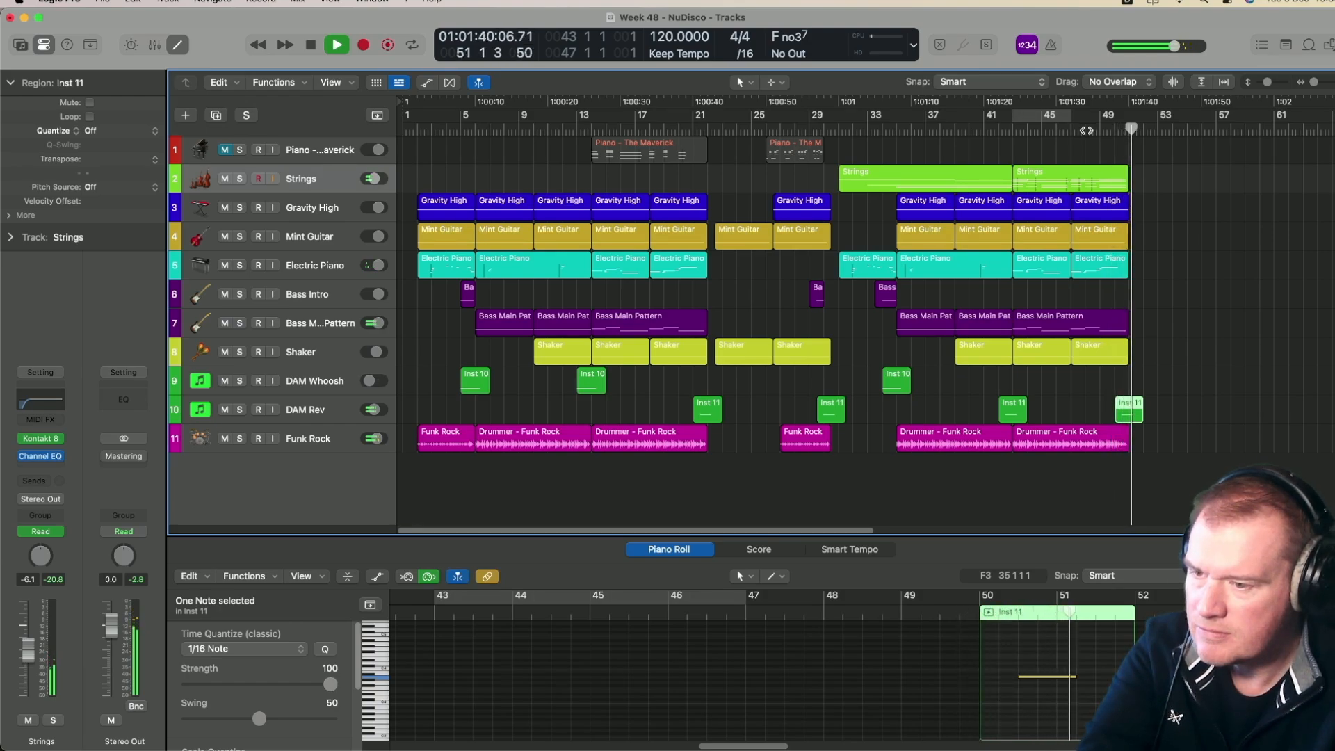
key(space)
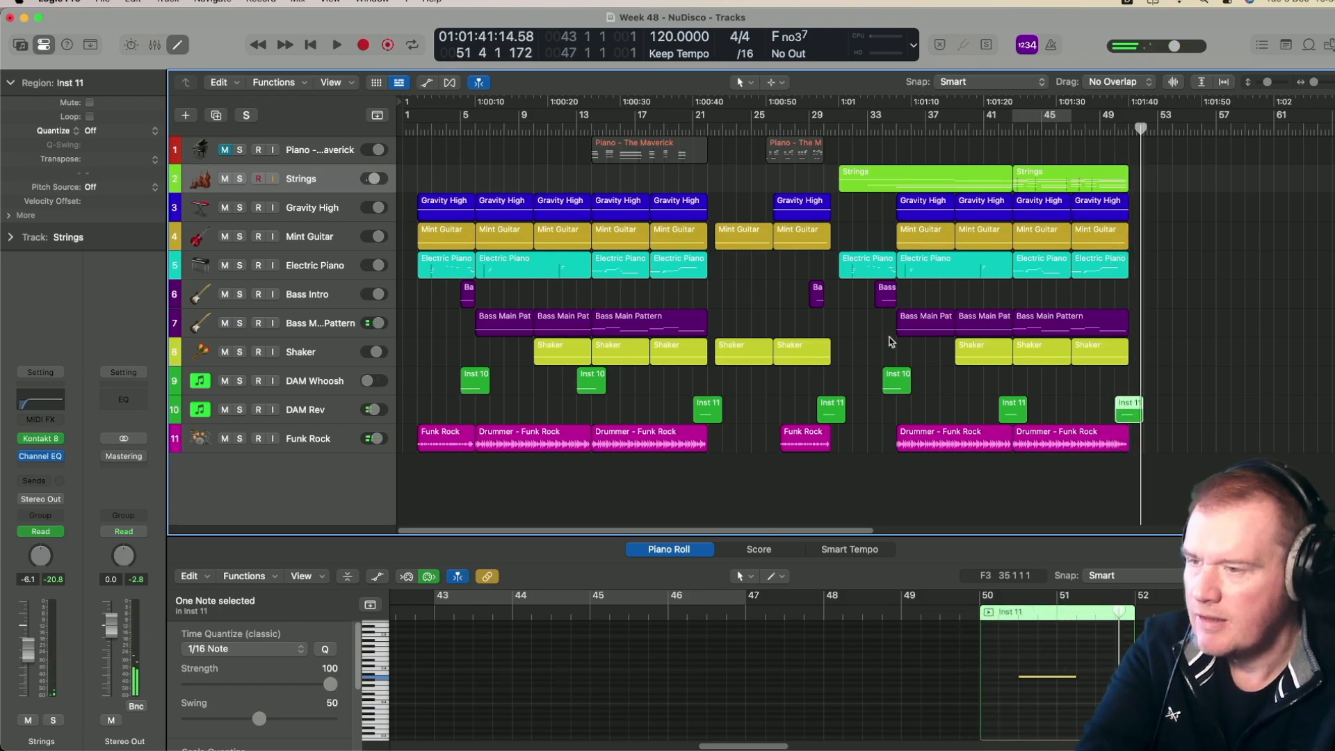
Play the song from about bar 29 and set the Fill Amount of the Funk Rock drummer region at bar 6 to 17%
click(810, 129)
key(space)
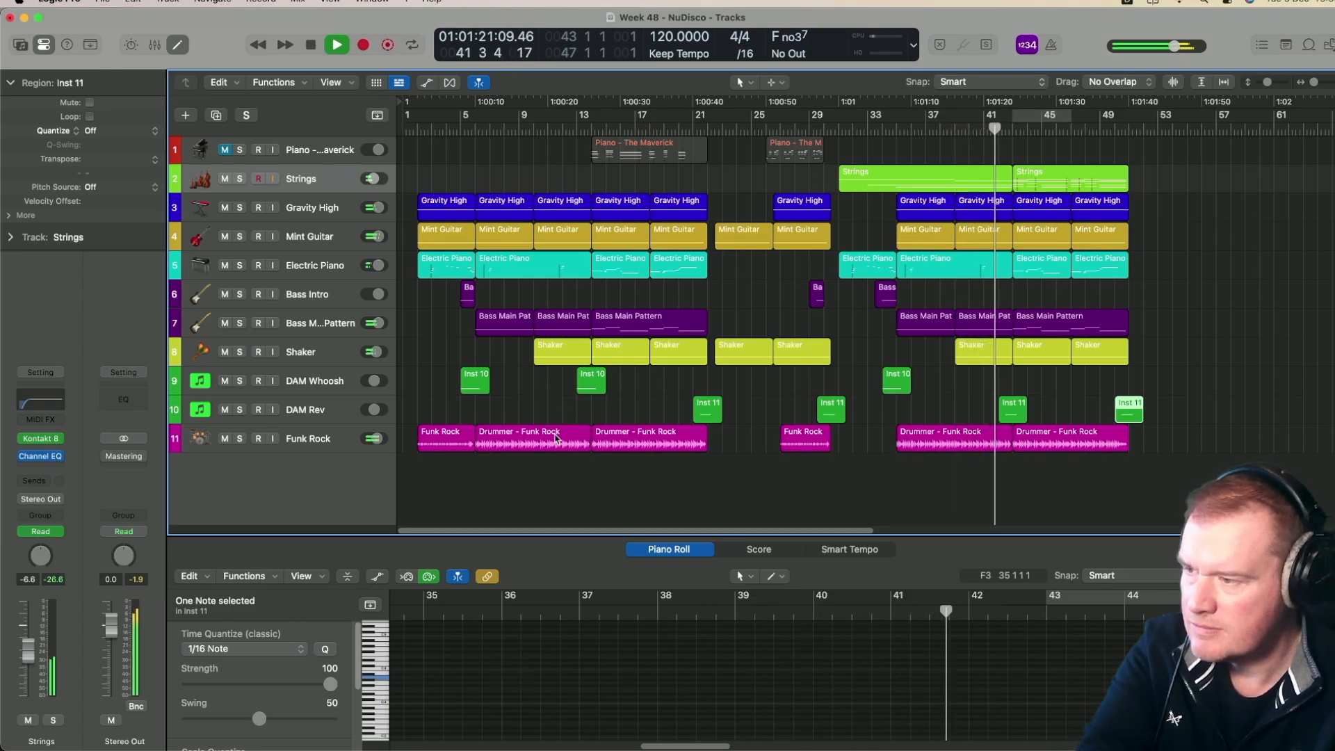
click(554, 437)
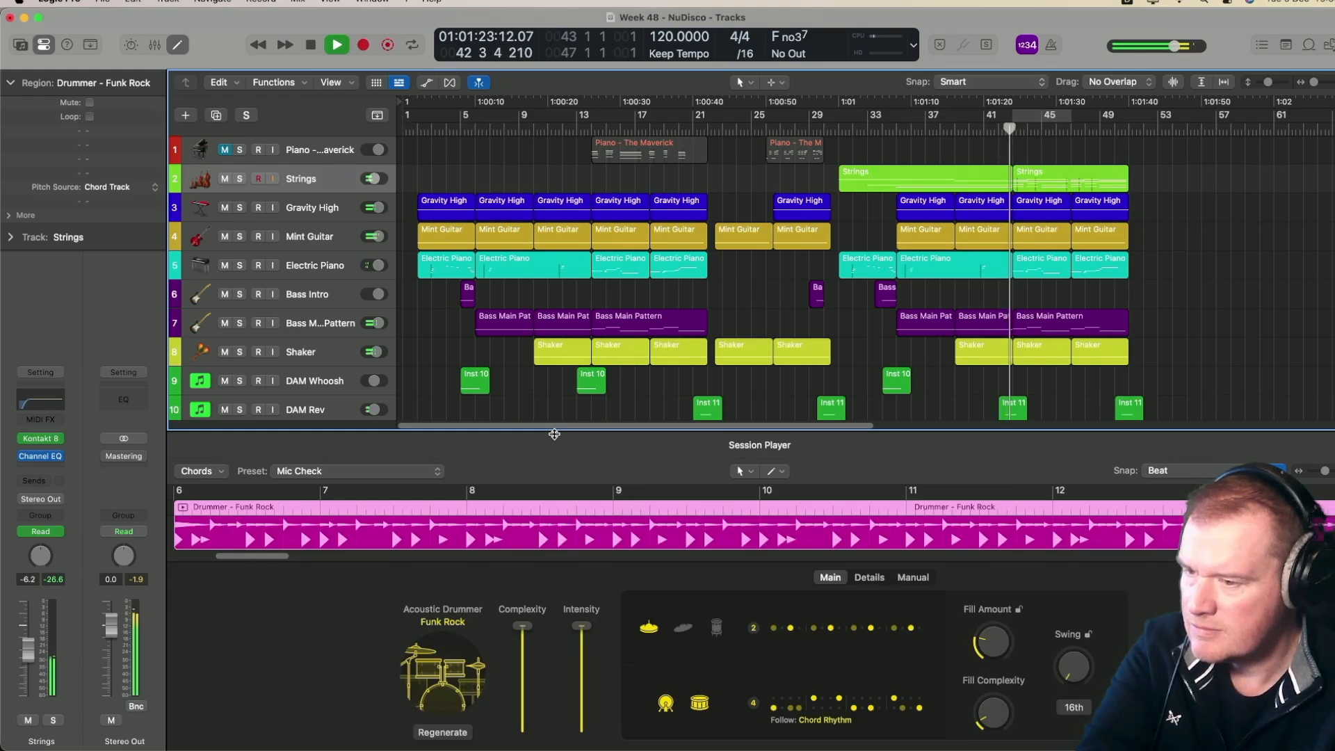
scroll(574, 378, down, 3)
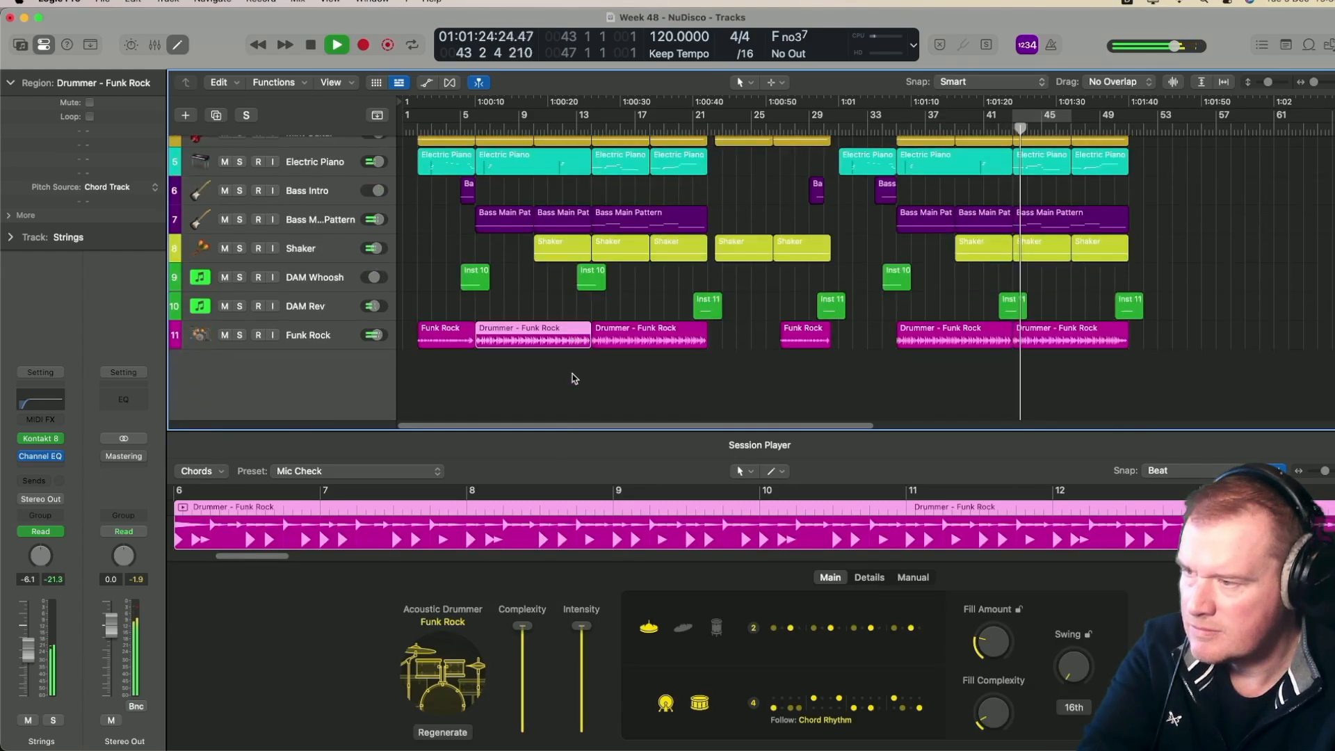
click(640, 338)
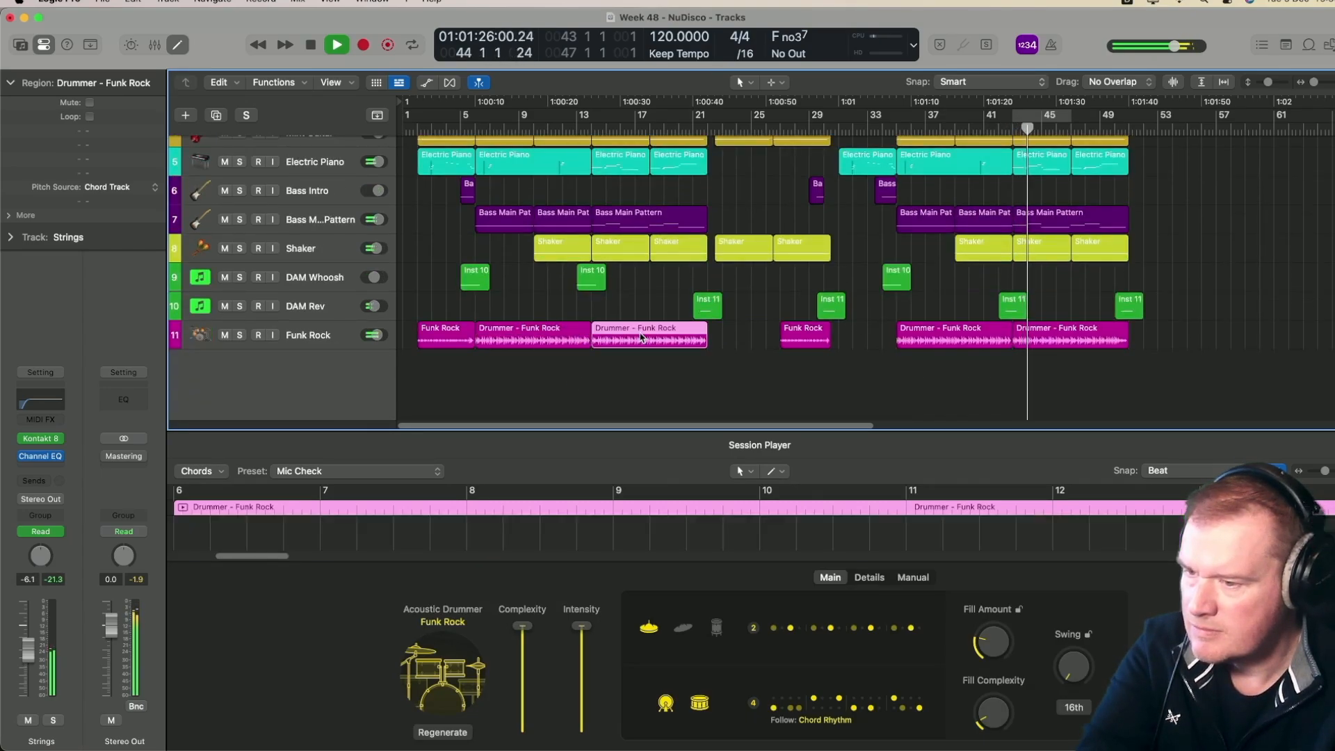
click(561, 340)
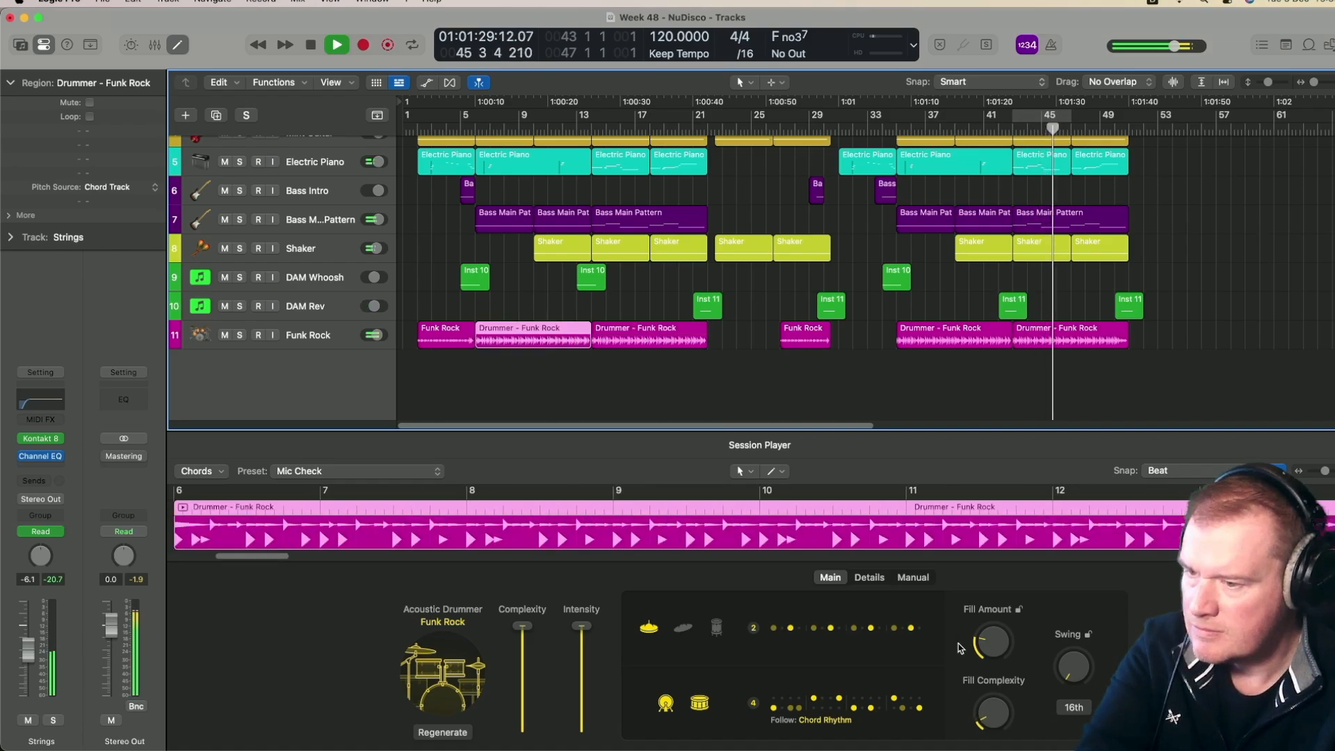
click(990, 645)
drag(990, 646, 990, 651)
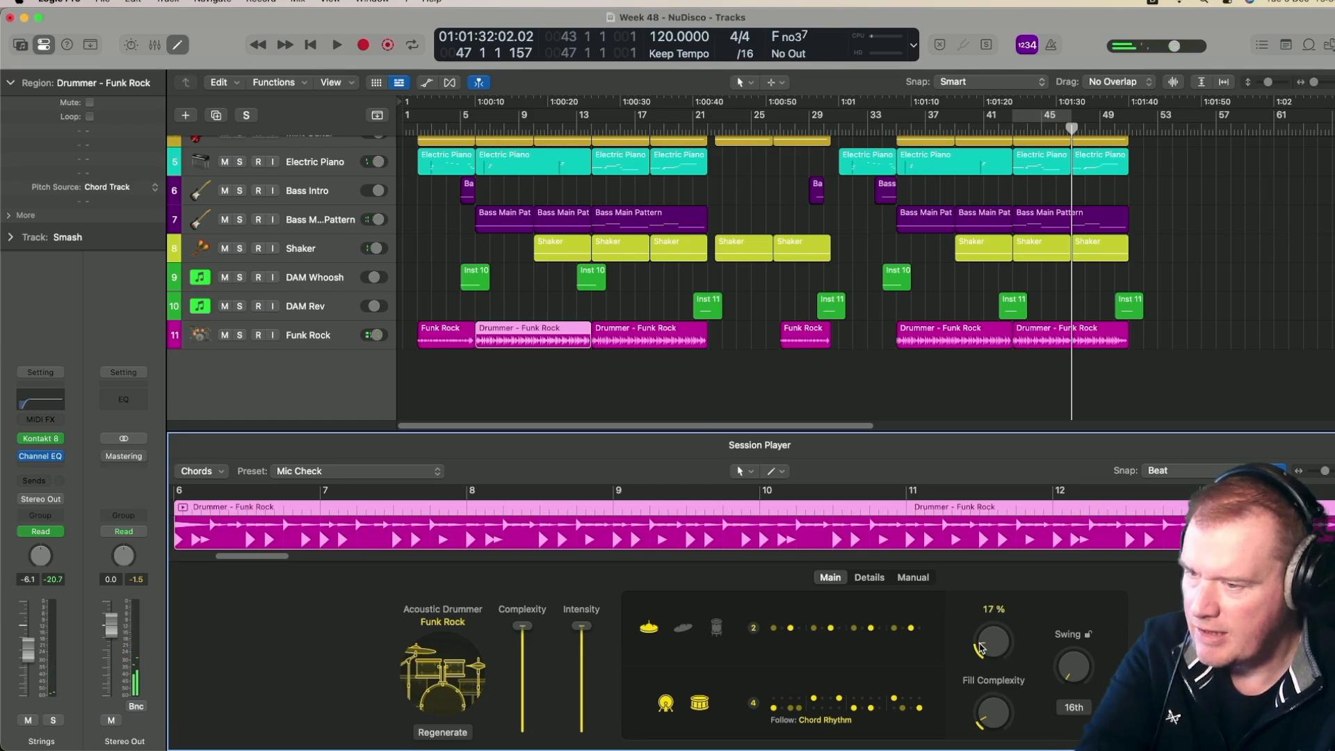
Compare the Fill Amount settings of the Funk Rock drummer regions at bars 6, 14, 35 and 43
click(640, 340)
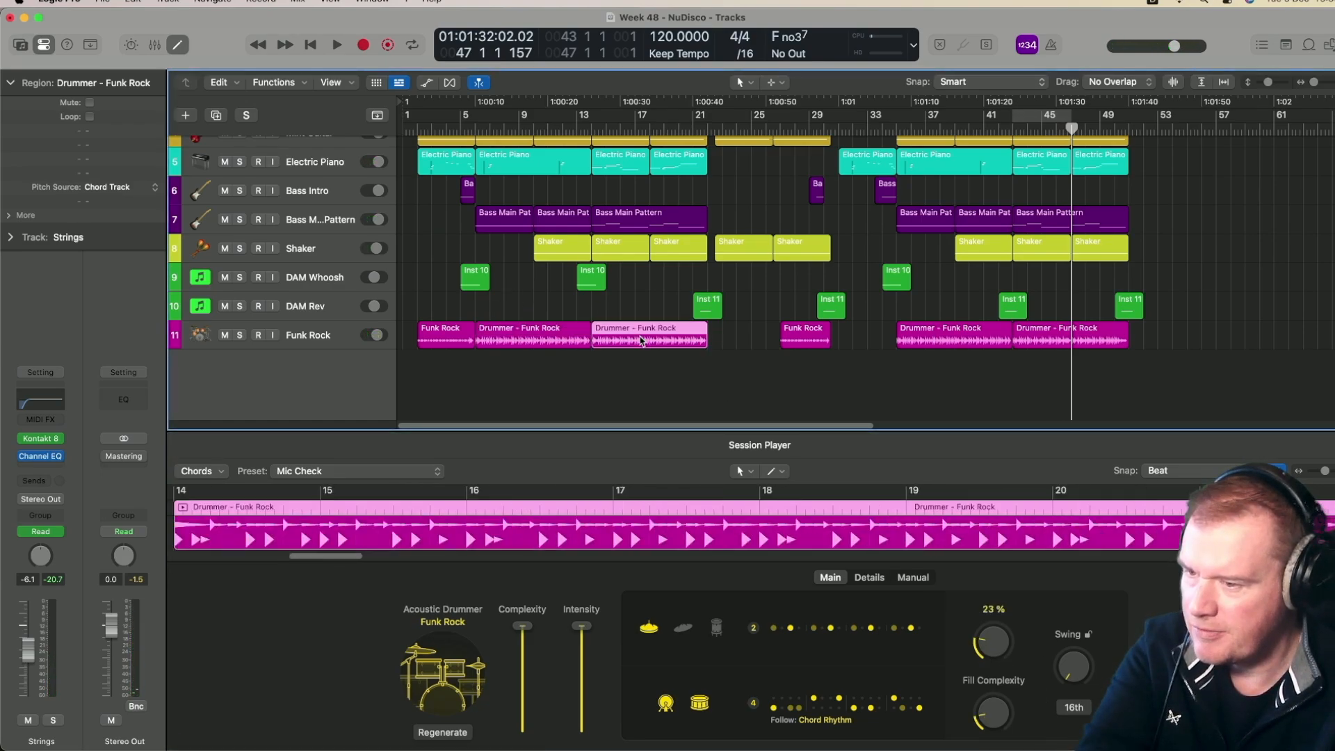
click(564, 341)
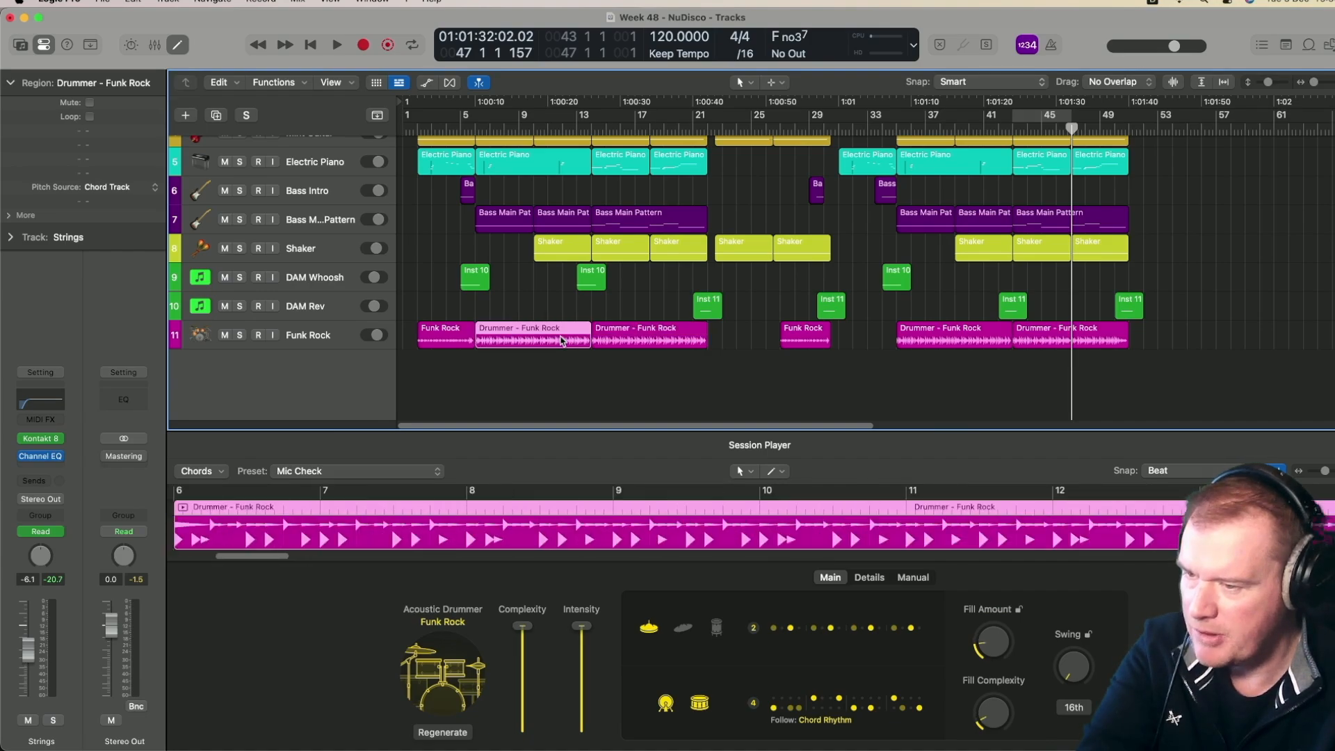
click(633, 340)
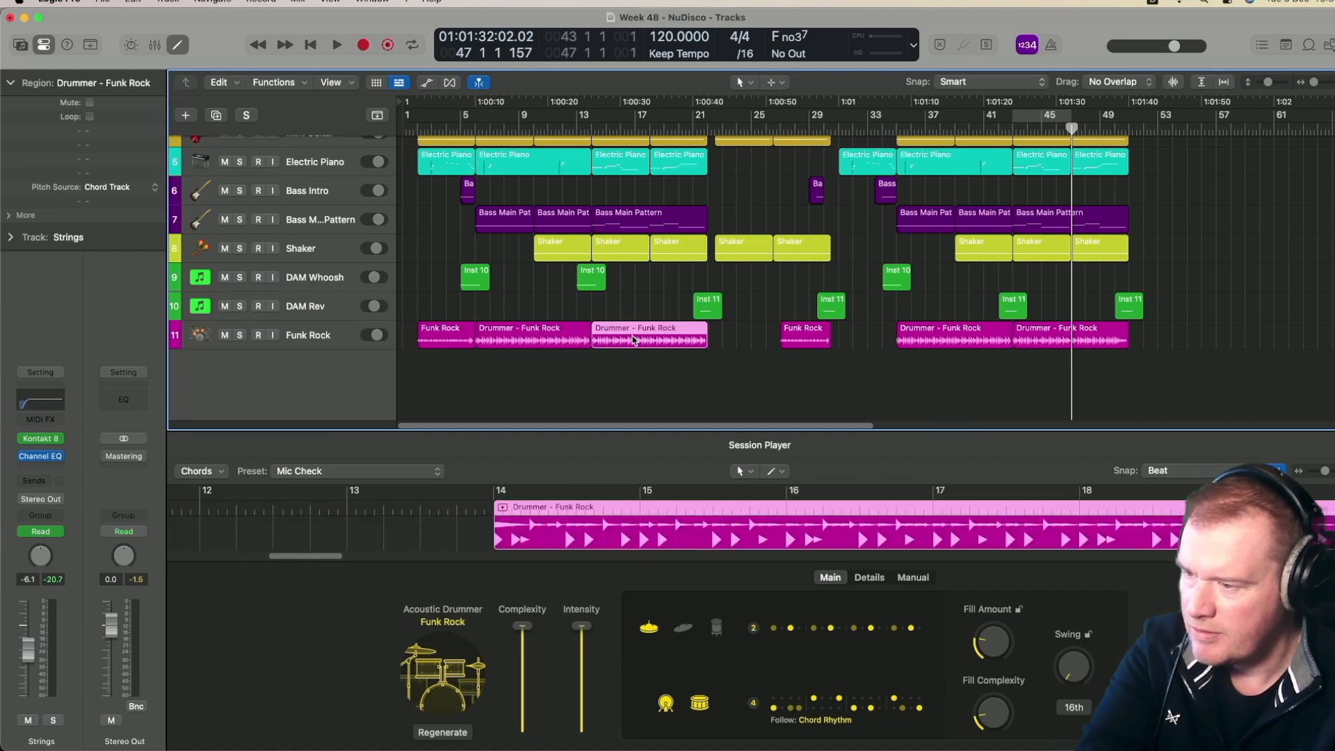
click(551, 341)
click(628, 342)
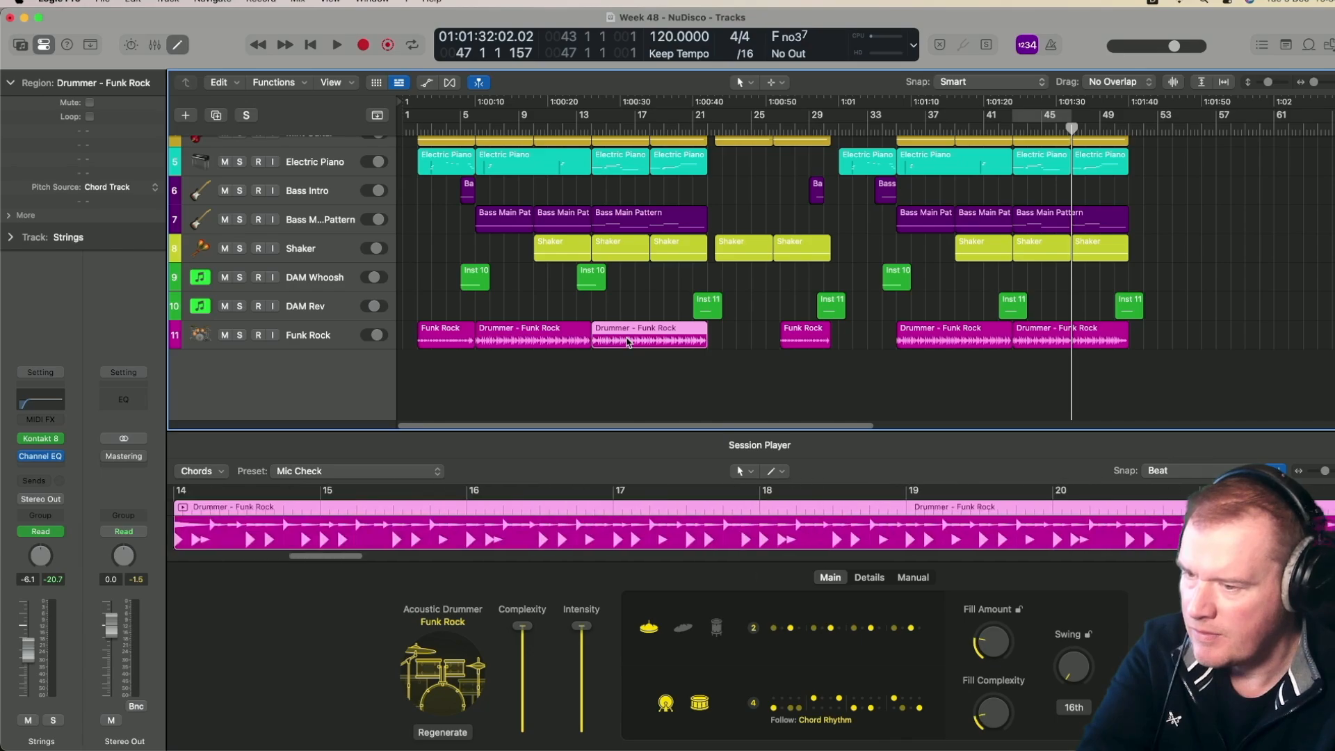
click(952, 344)
click(1058, 341)
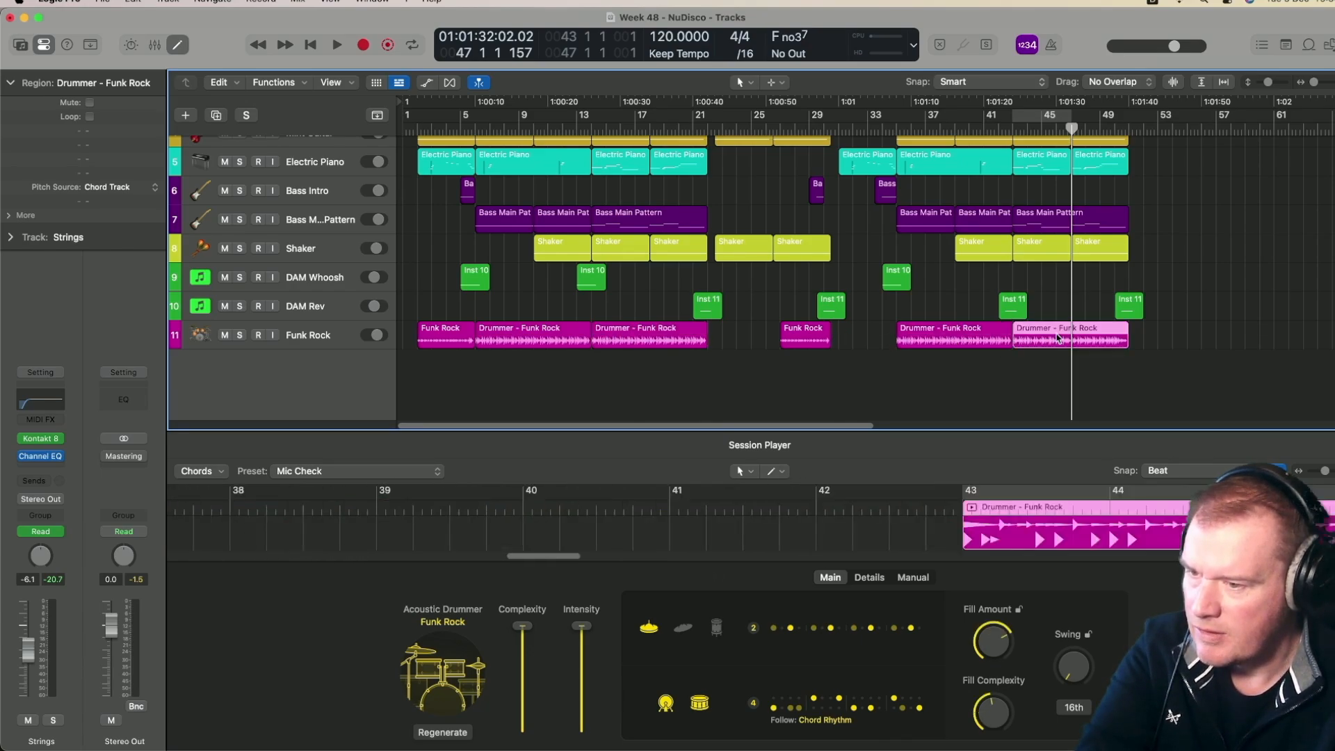
Check the Fill Amount settings of the Funk Rock drummer regions at bars 35, 27 and 2
click(947, 337)
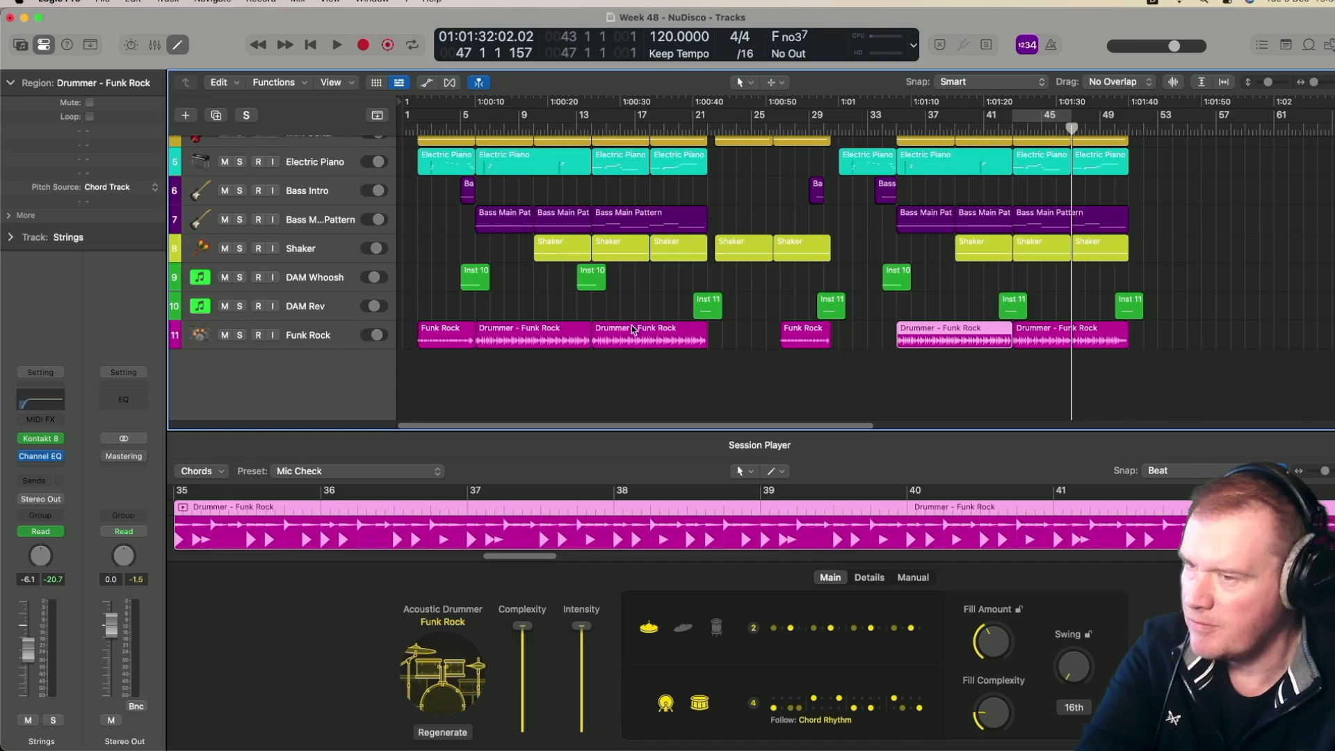
scroll(633, 330, up, 1)
click(816, 355)
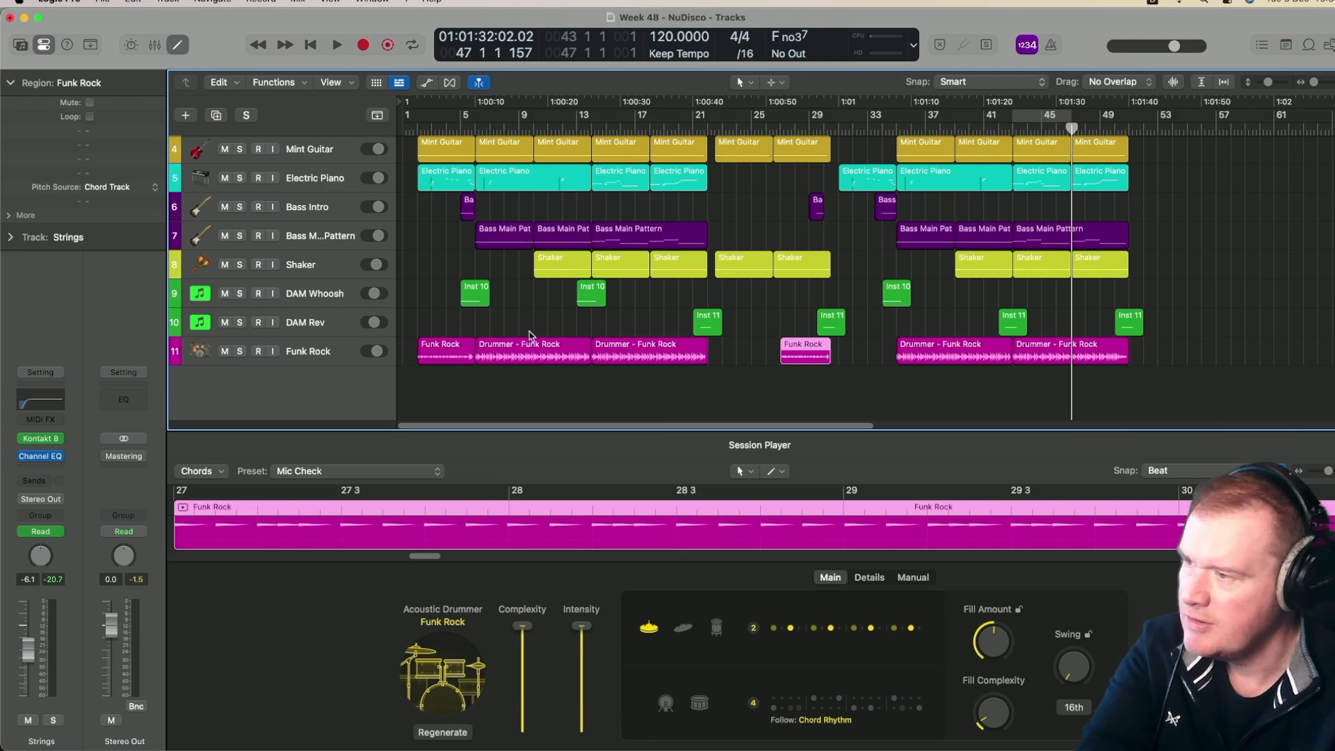
click(427, 354)
scroll(602, 330, up, 5)
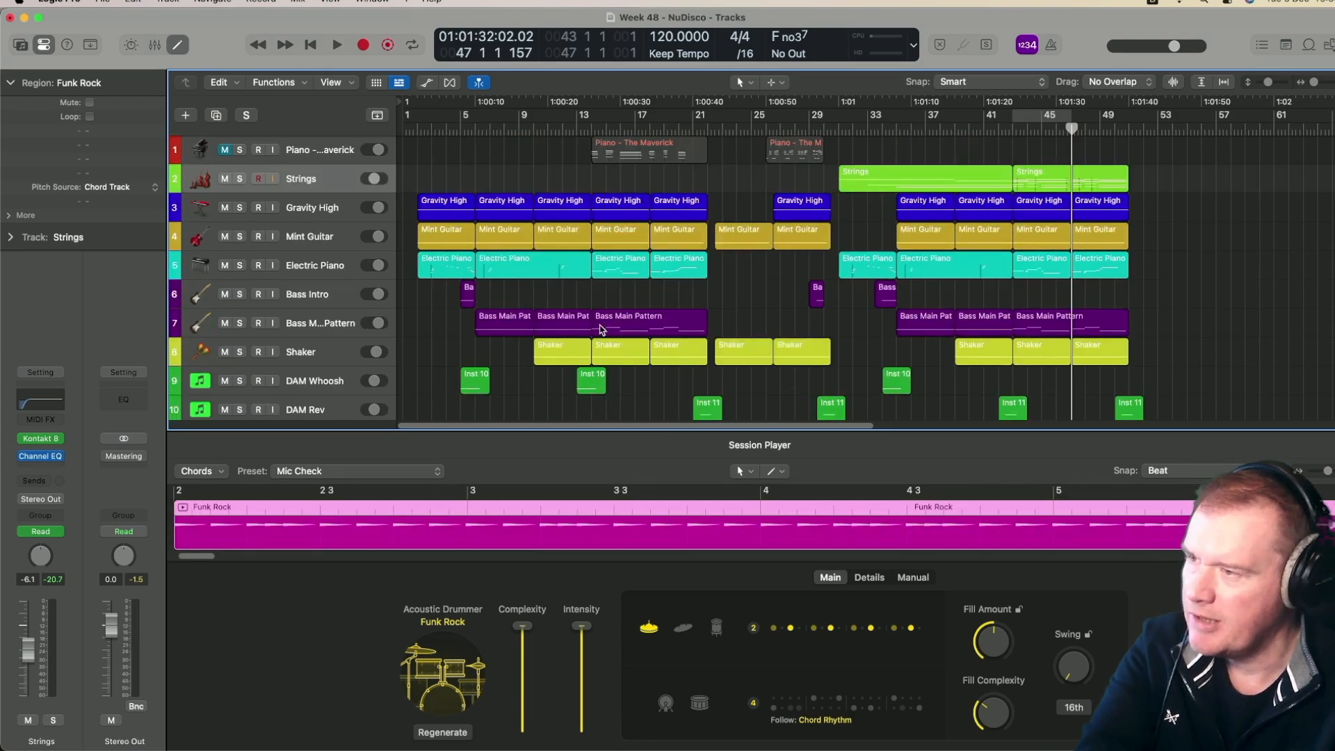
scroll(602, 330, down, 3)
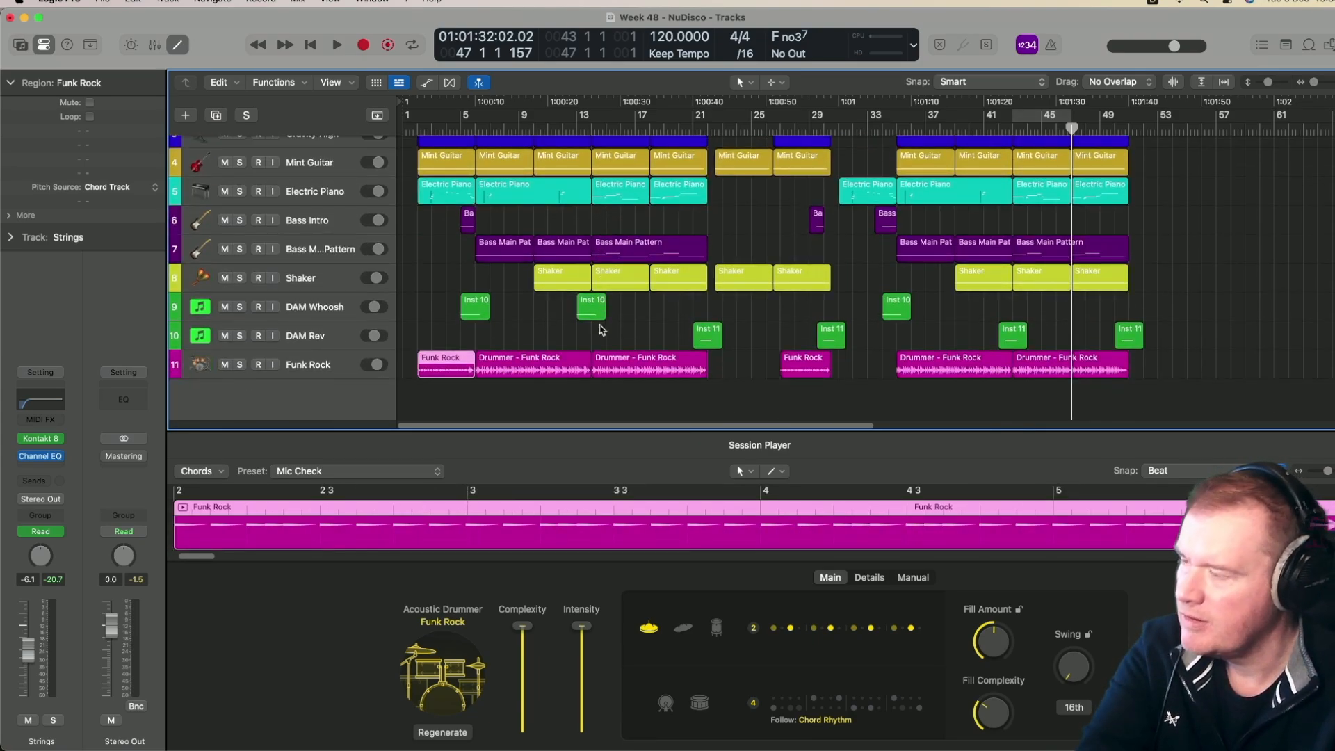
Play the song from about bar 31, skip ahead to about bar 39 and listen through to bar 50
key(space)
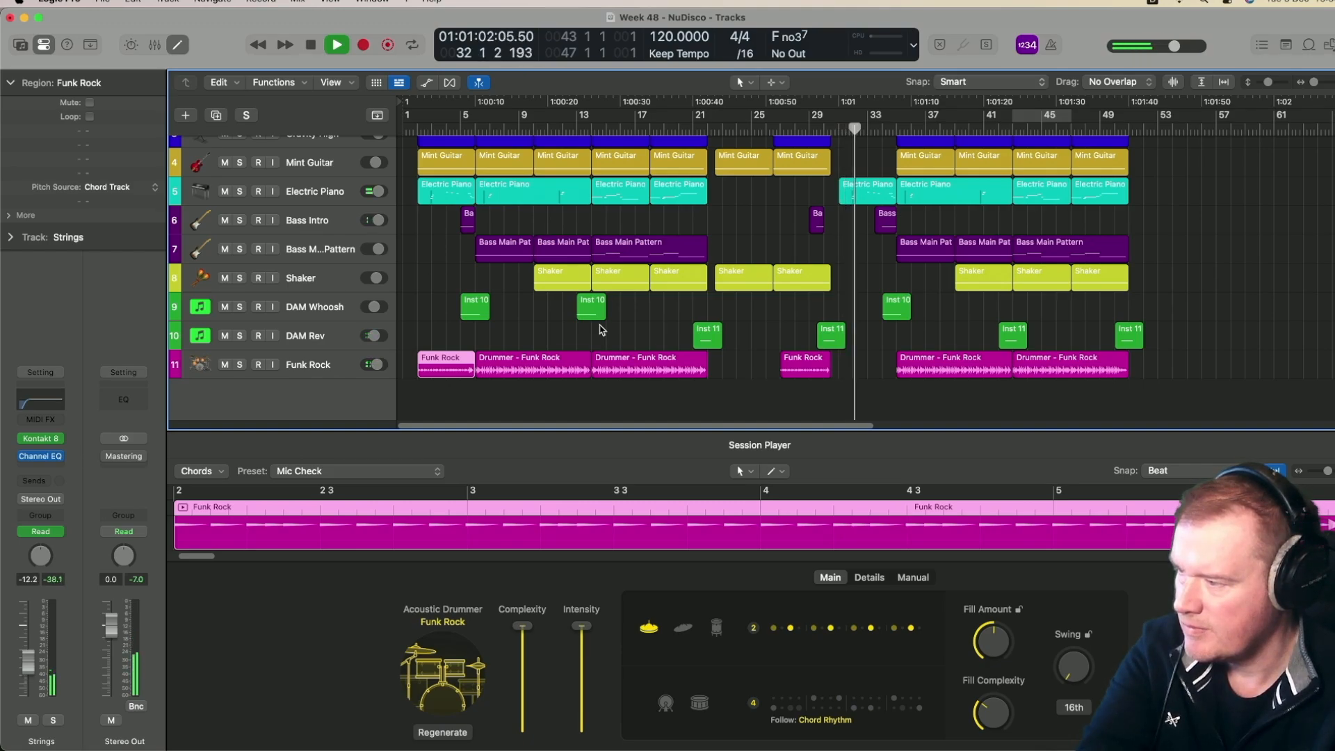
click(957, 129)
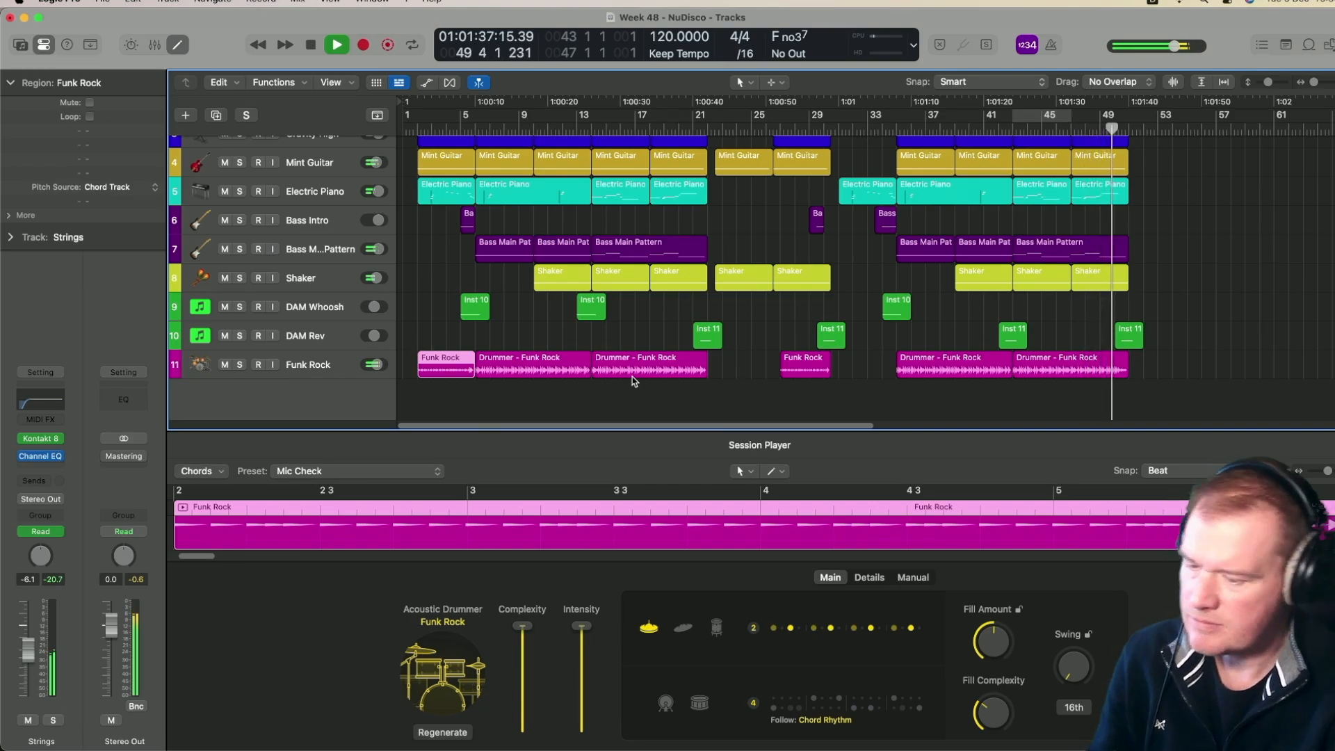
key(space)
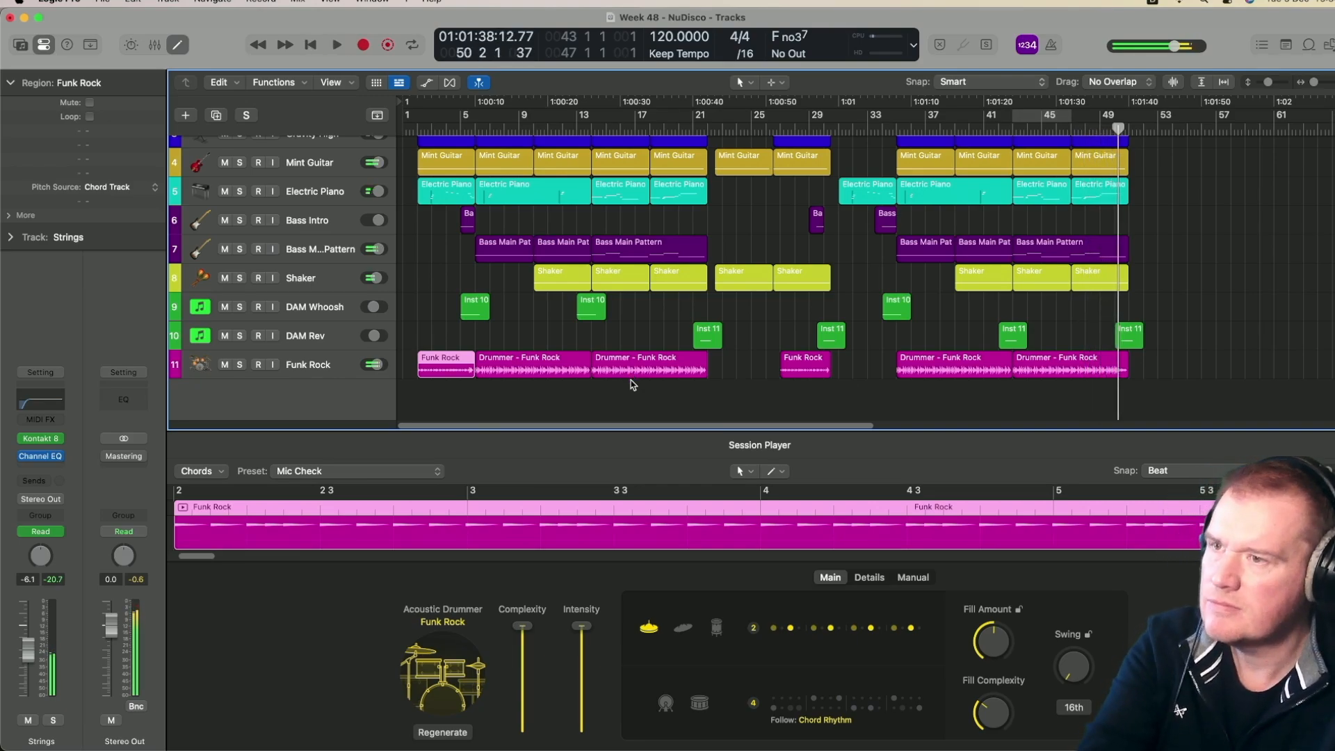
Set the cycle range to bars 43 through 51 and open the Mastering Assistant on Stereo Out
click(1046, 122)
drag(1070, 122, 1125, 122)
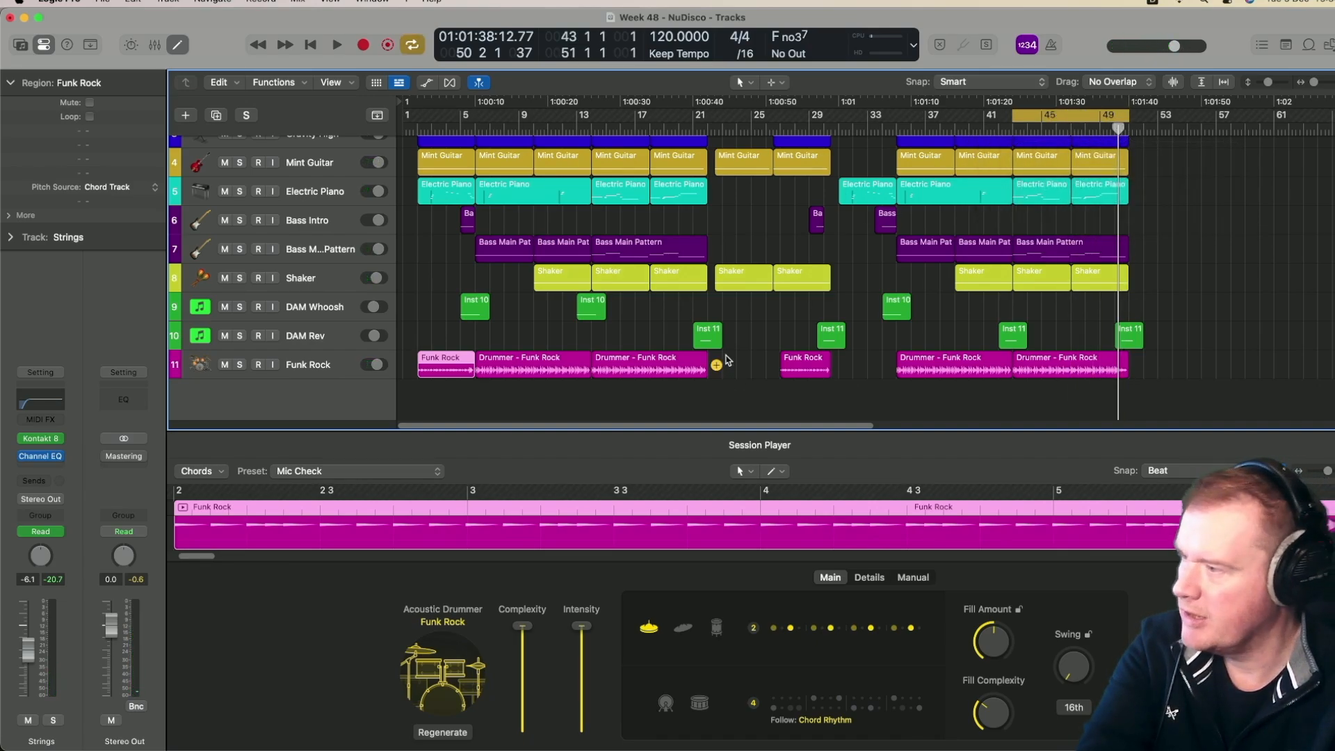
click(125, 459)
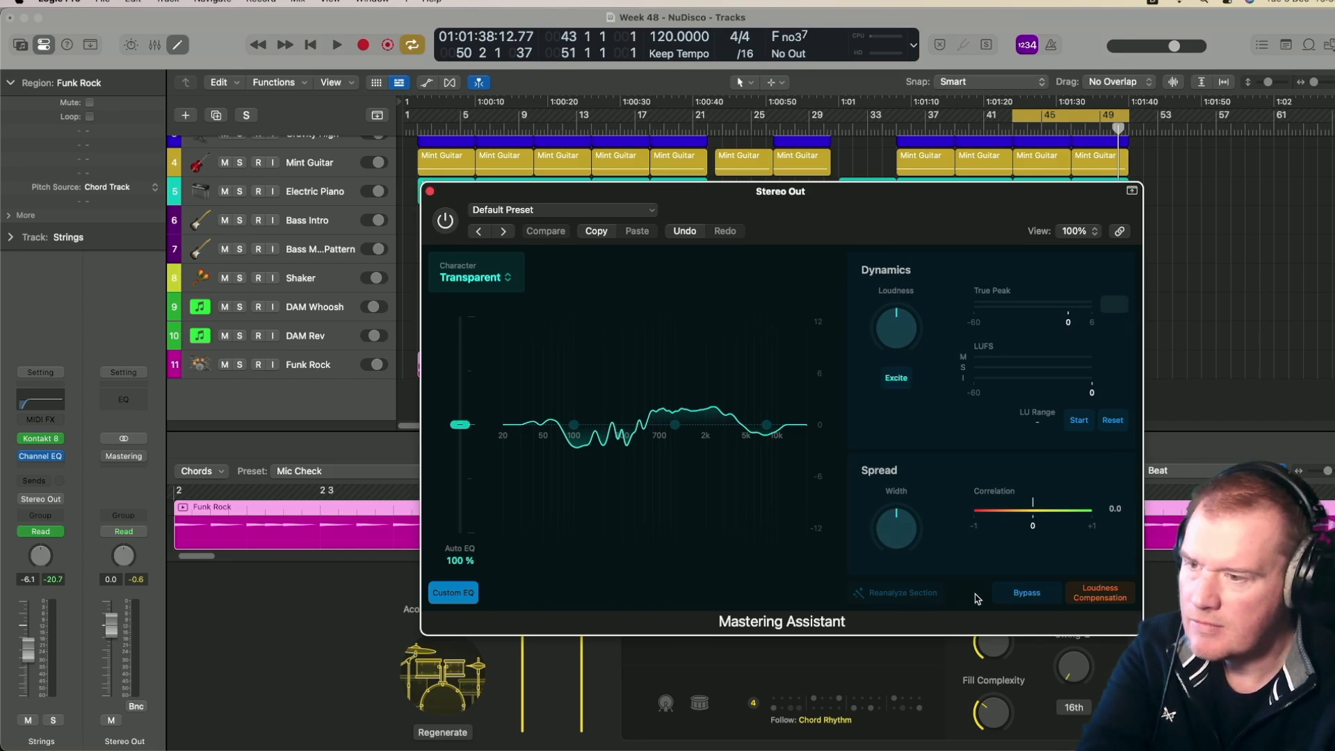
drag(447, 196, 369, 175)
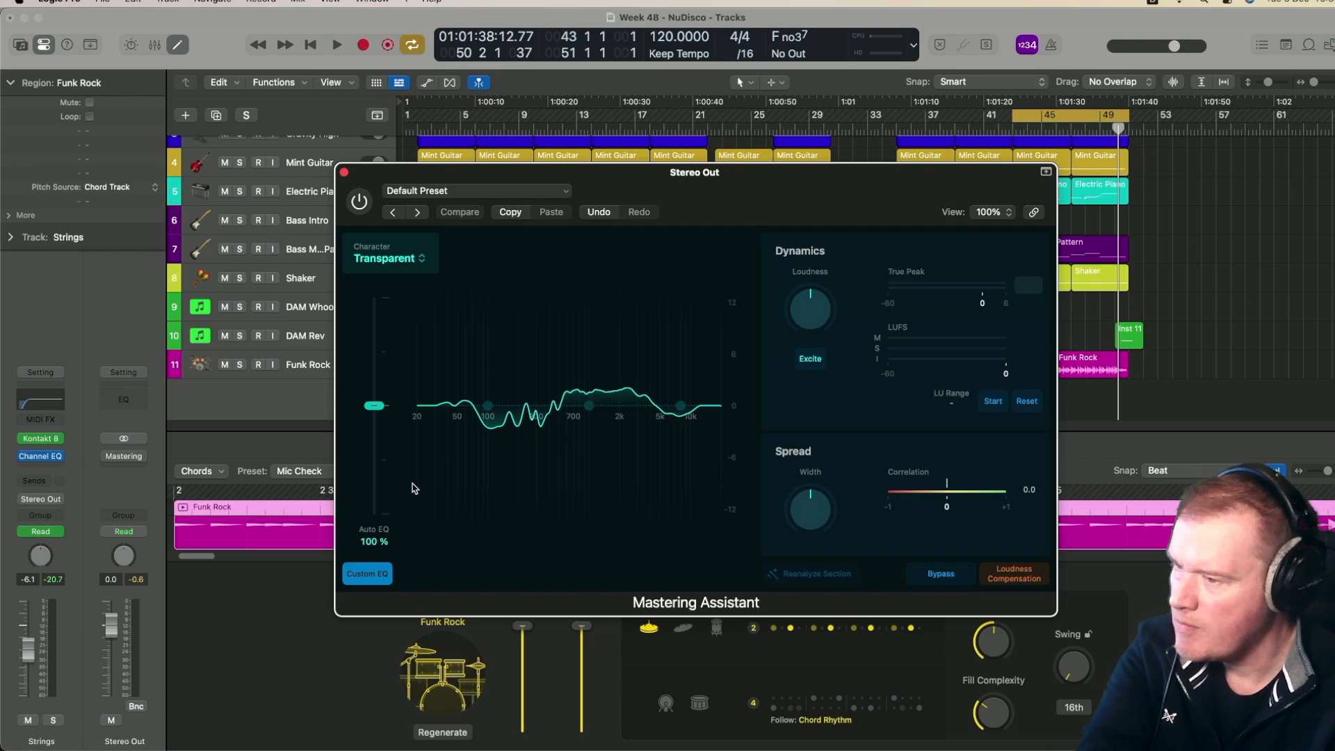
Turn Custom EQ off and on again in the Mastering Assistant and set its character to Clean
click(373, 574)
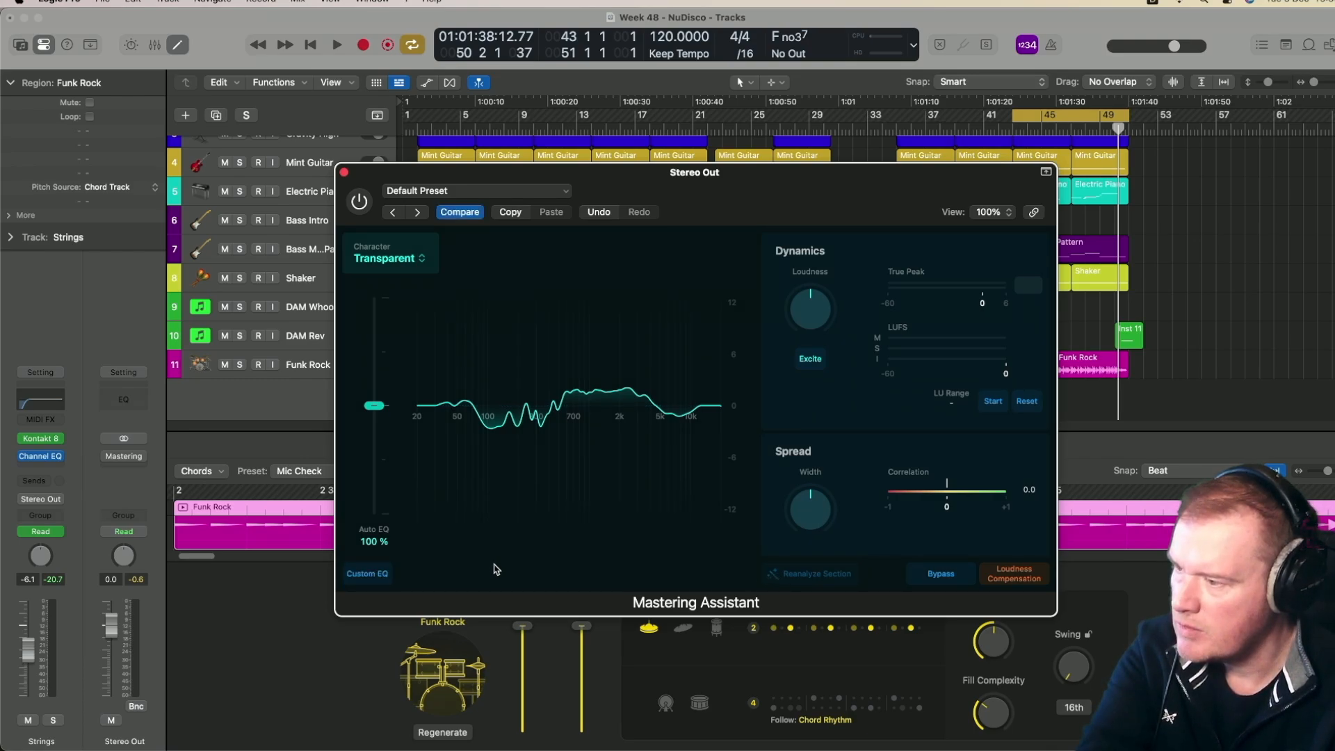
click(373, 575)
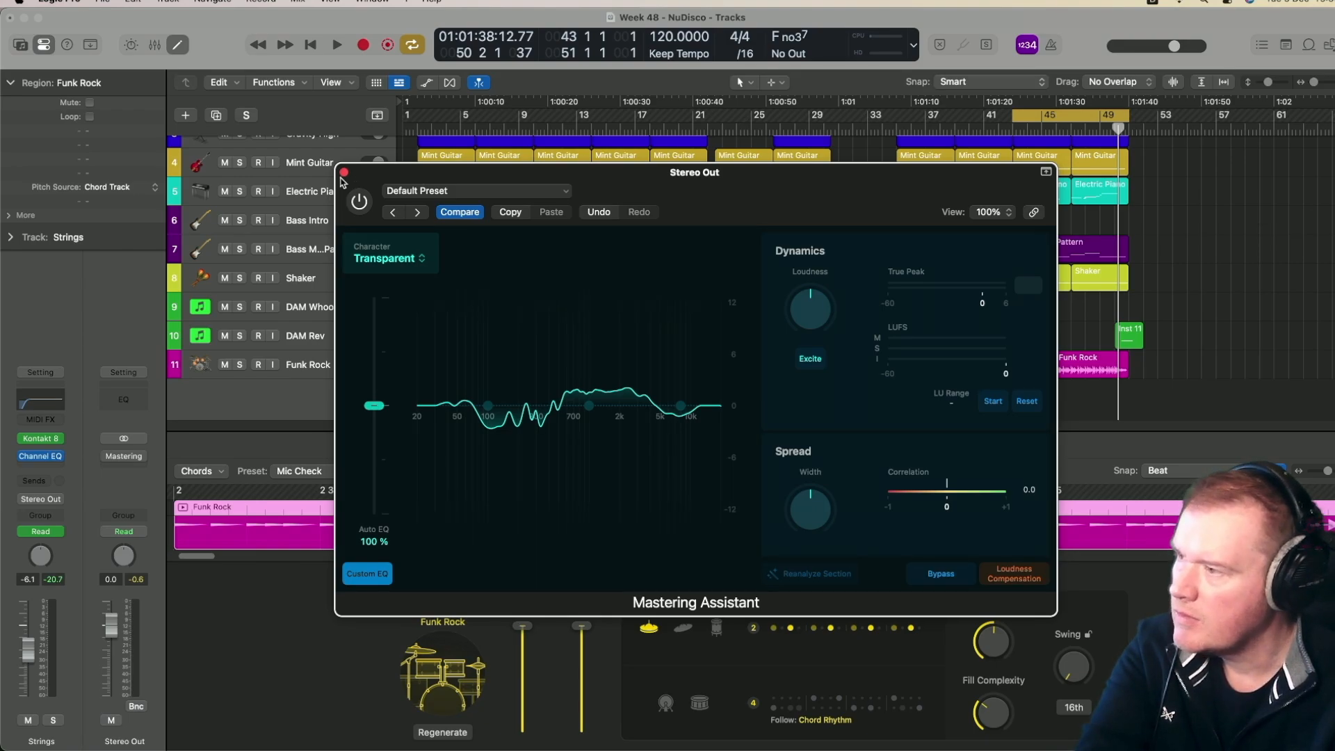
click(393, 263)
click(391, 295)
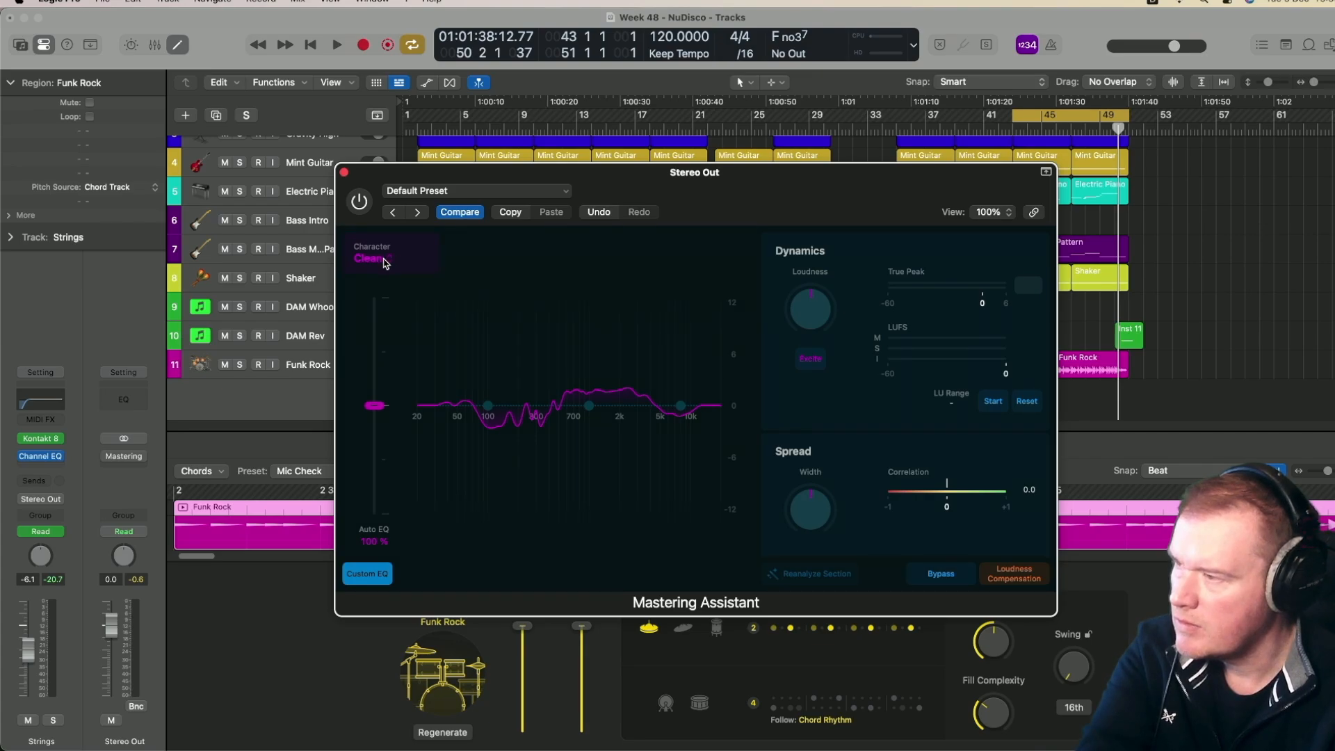
Enable the Mastering Assistant on Stereo Out and reanalyze the cycled section
click(343, 172)
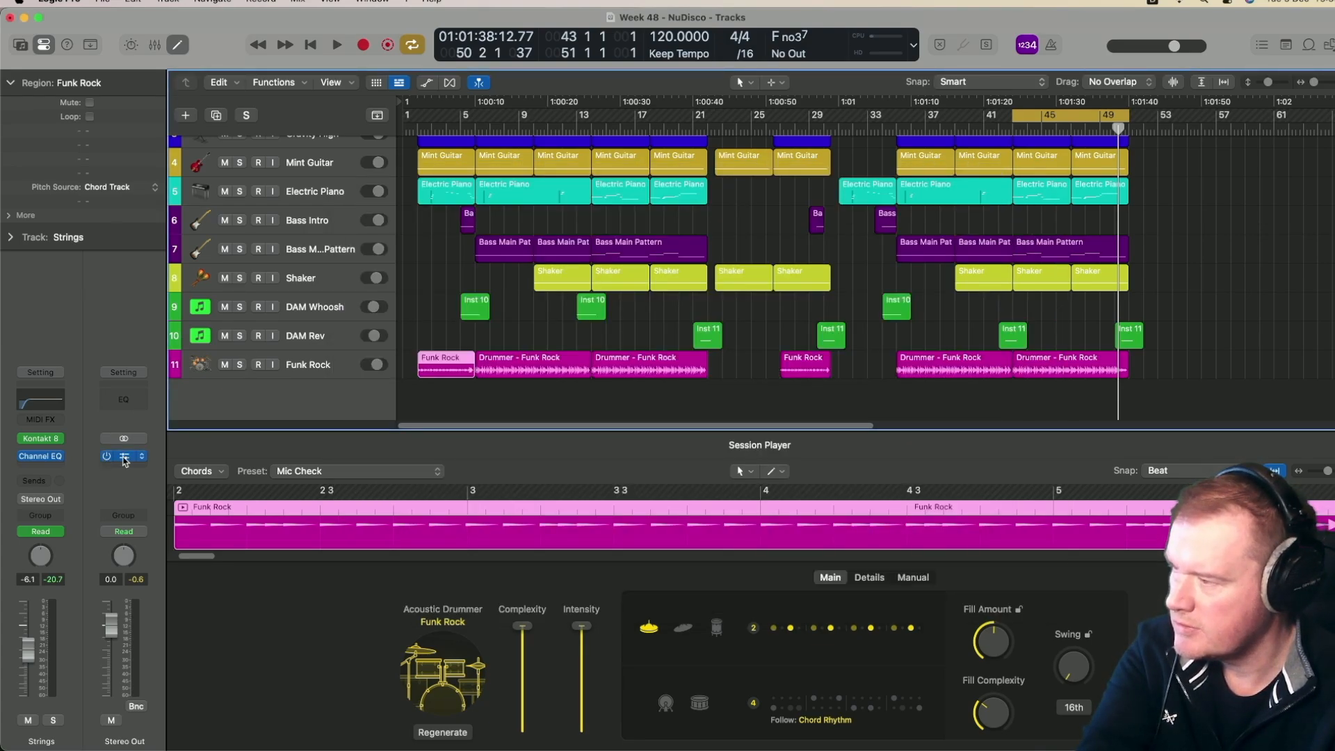
click(124, 457)
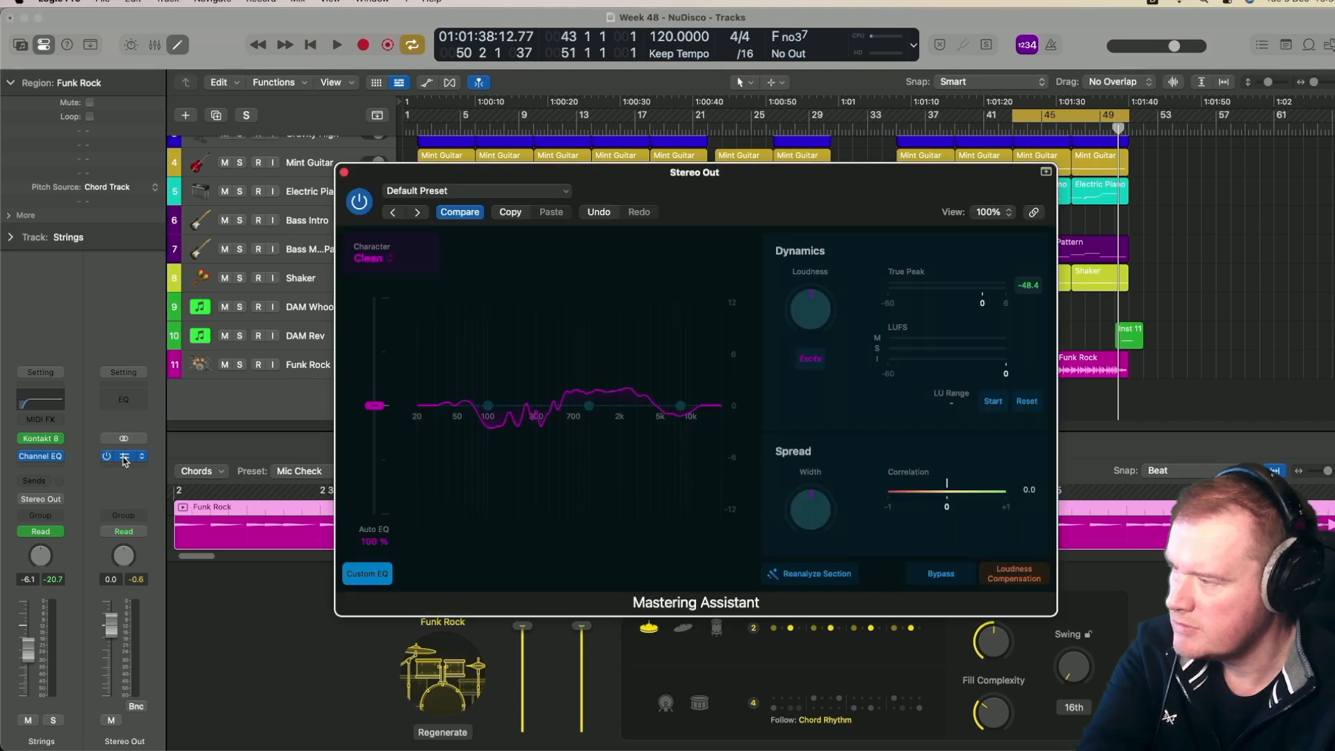
click(837, 574)
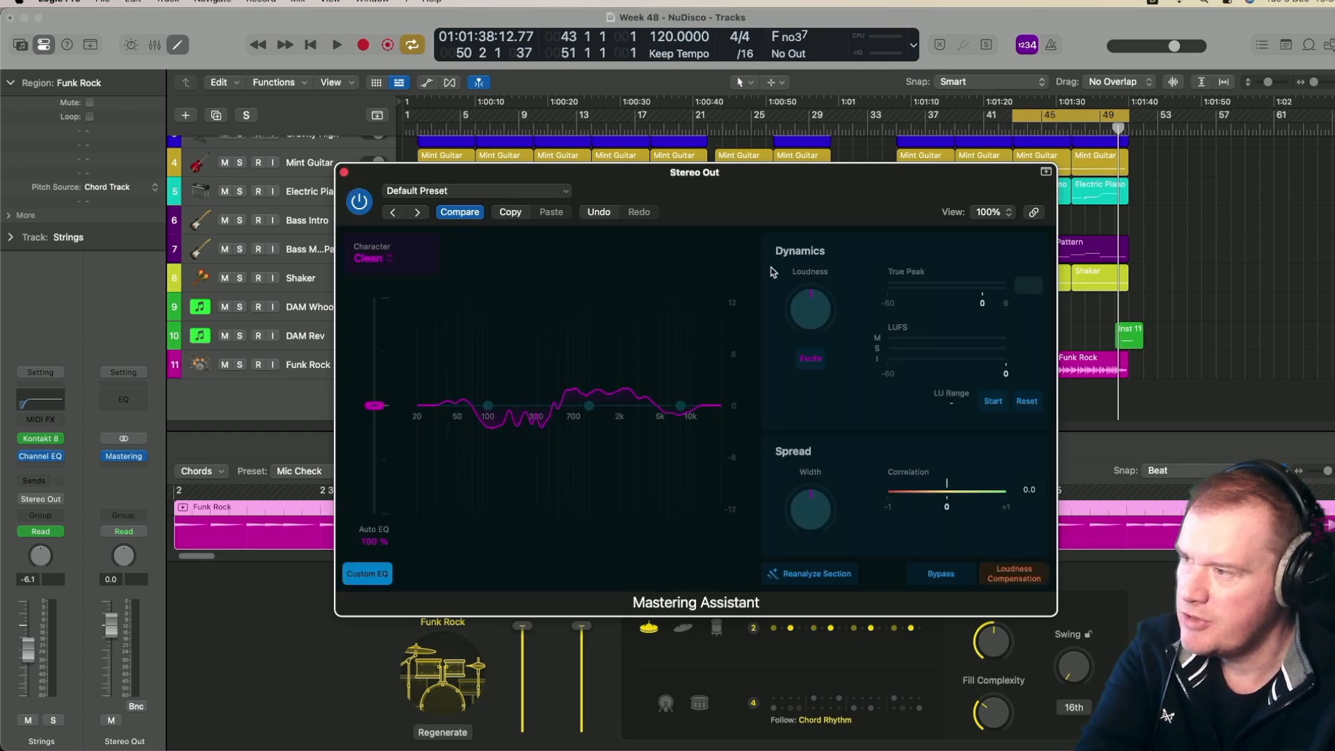
Play the cycled section from bar 43 while watching the Mastering Assistant's meters, stop playback and close the plug-in
drag(485, 176, 513, 344)
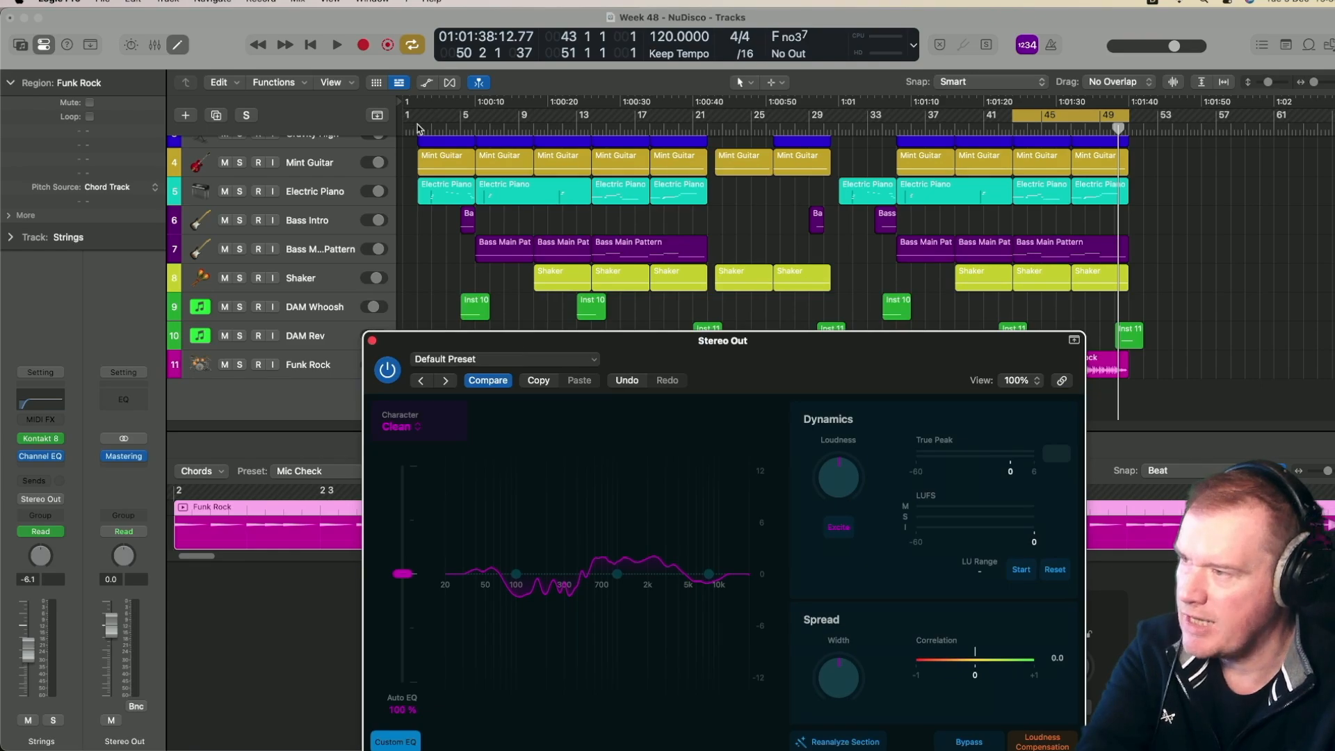
drag(643, 342, 622, 325)
key(space)
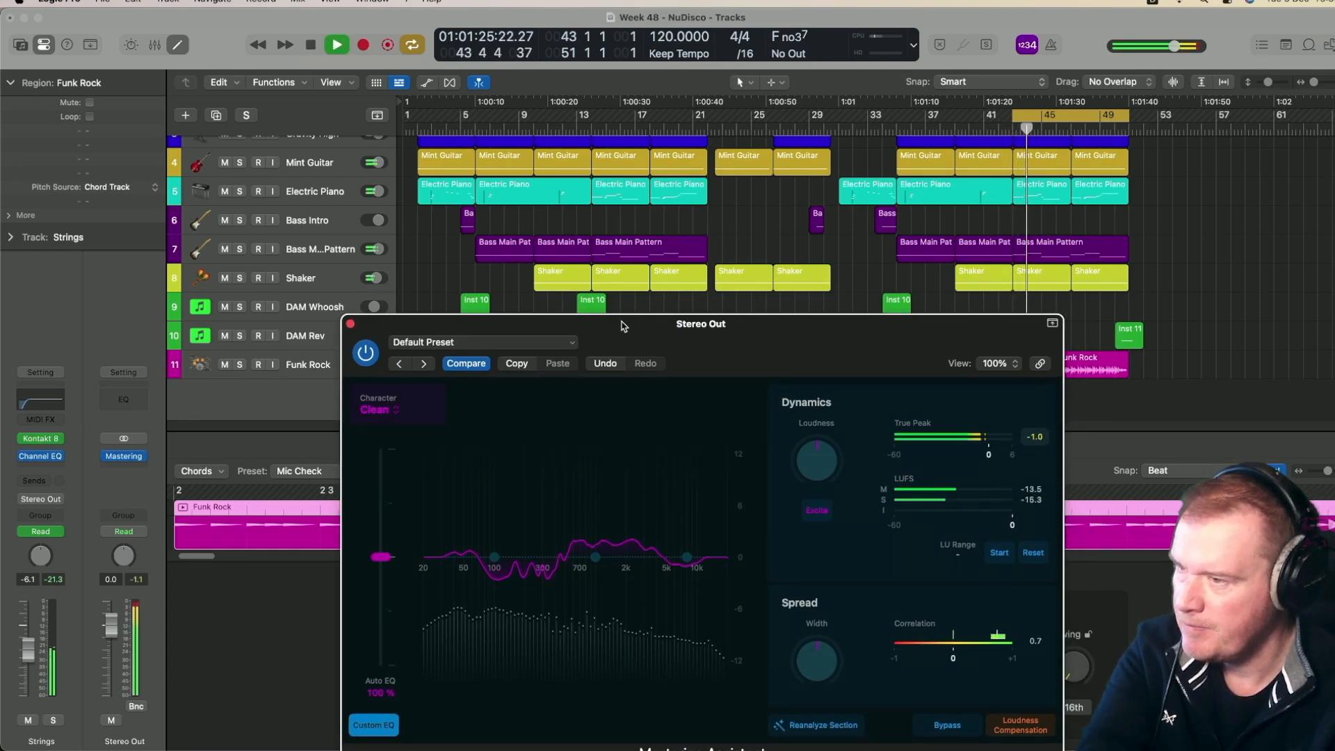
key(space)
click(351, 324)
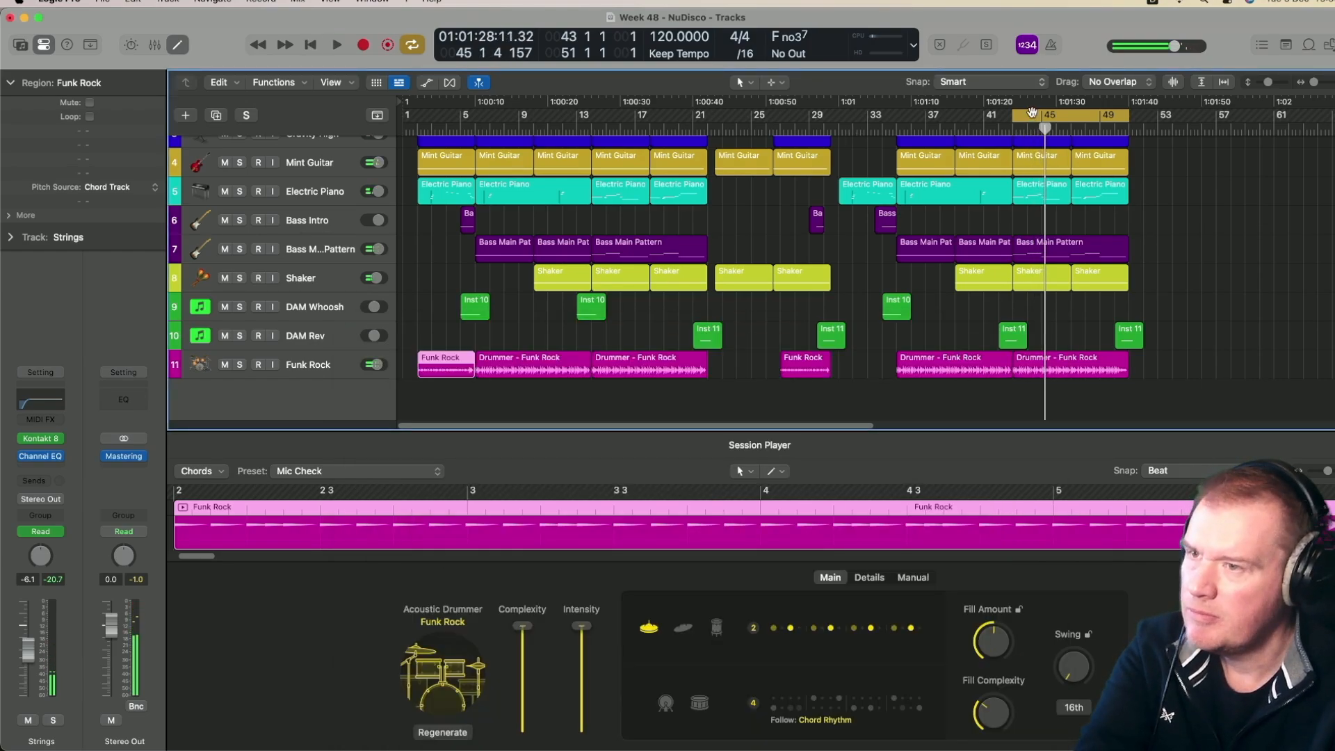
Extend the start of the cycle range back to bar 1 beat 3 and play the song from there
drag(1011, 117, 339, 96)
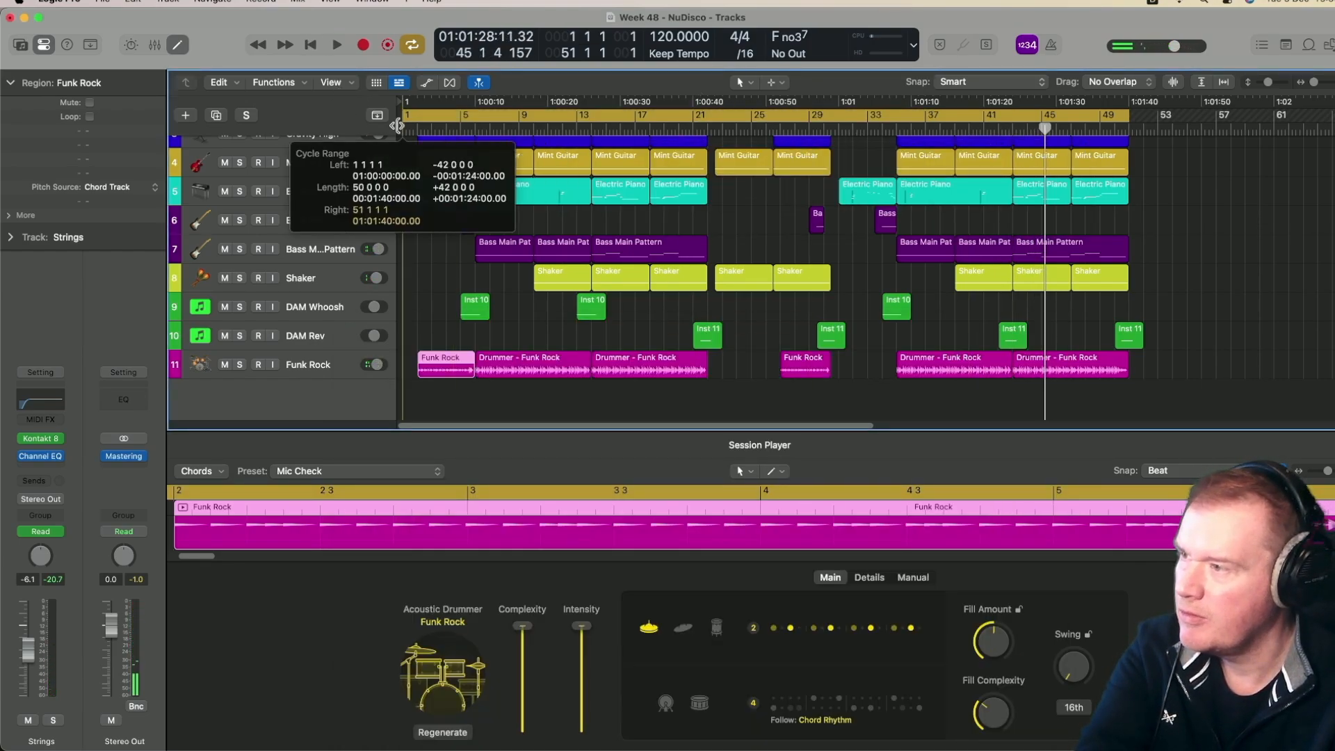
drag(404, 124, 406, 123)
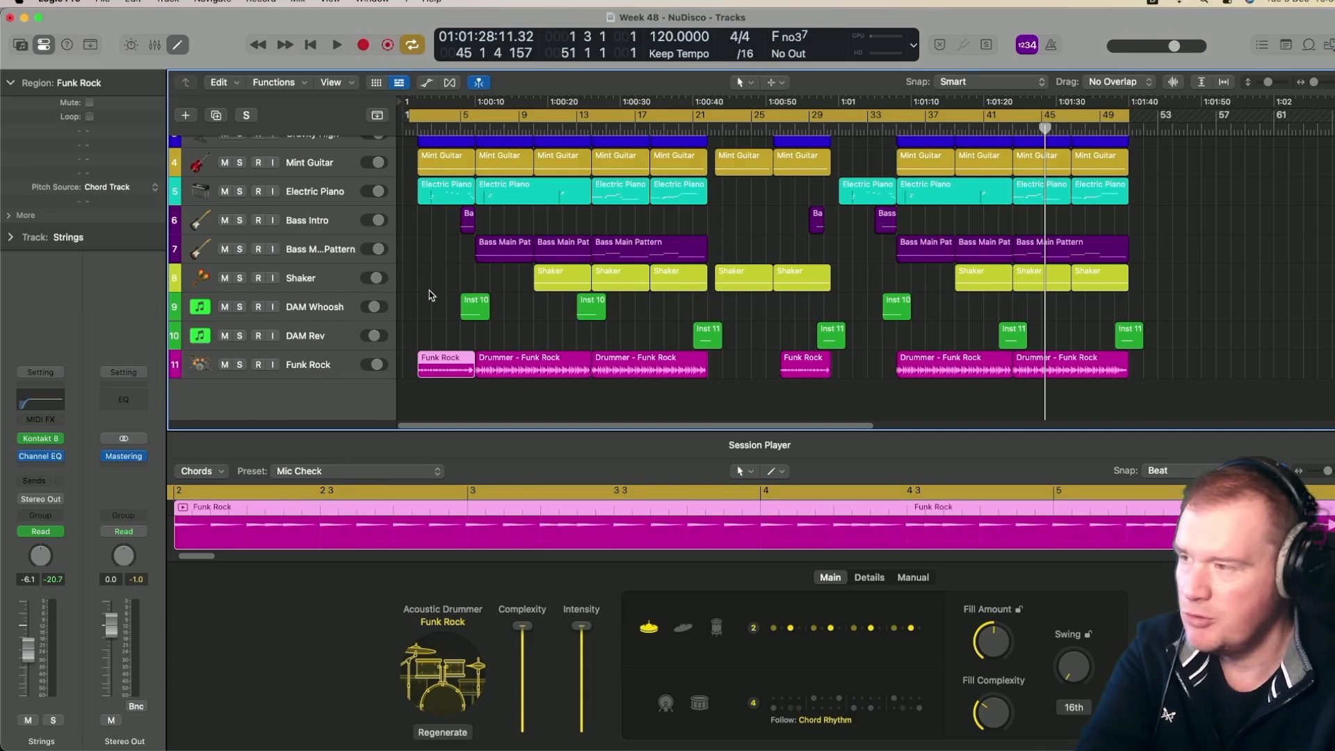
scroll(426, 308, up, 3)
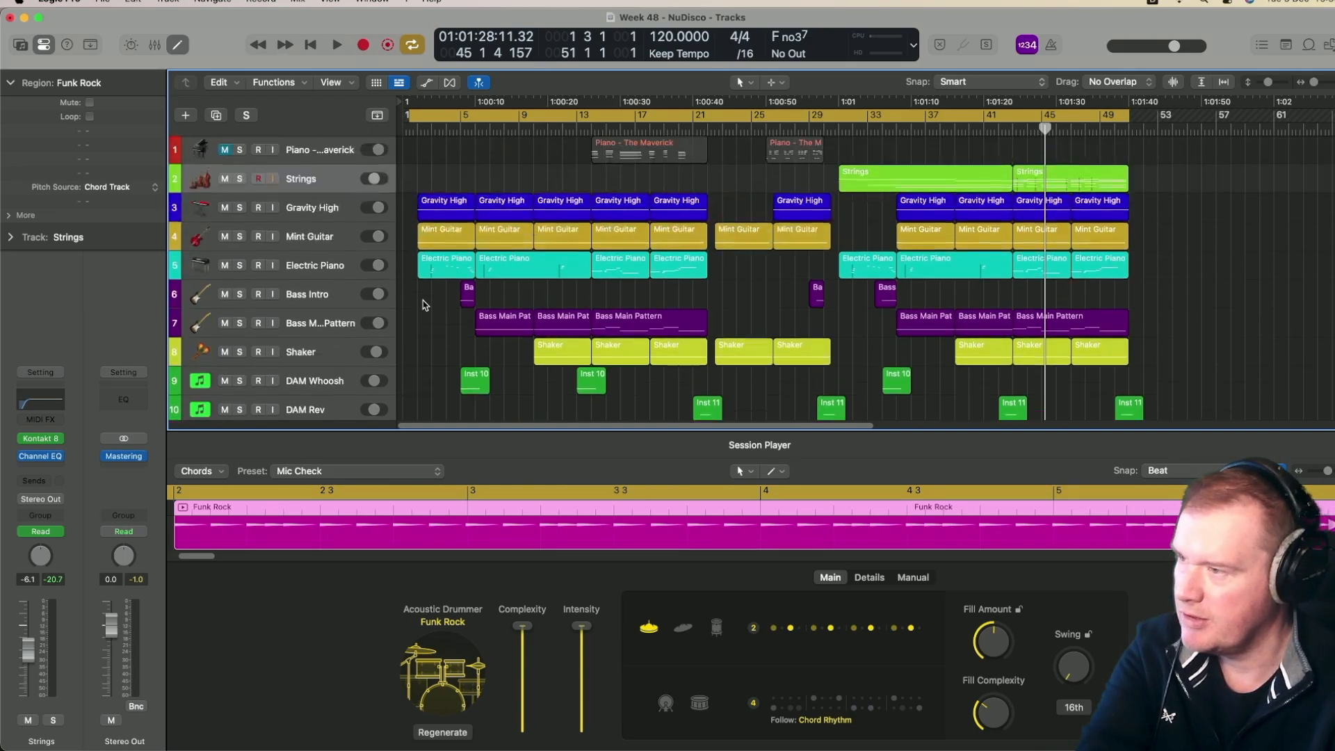
scroll(426, 306, down, 1)
key(space)
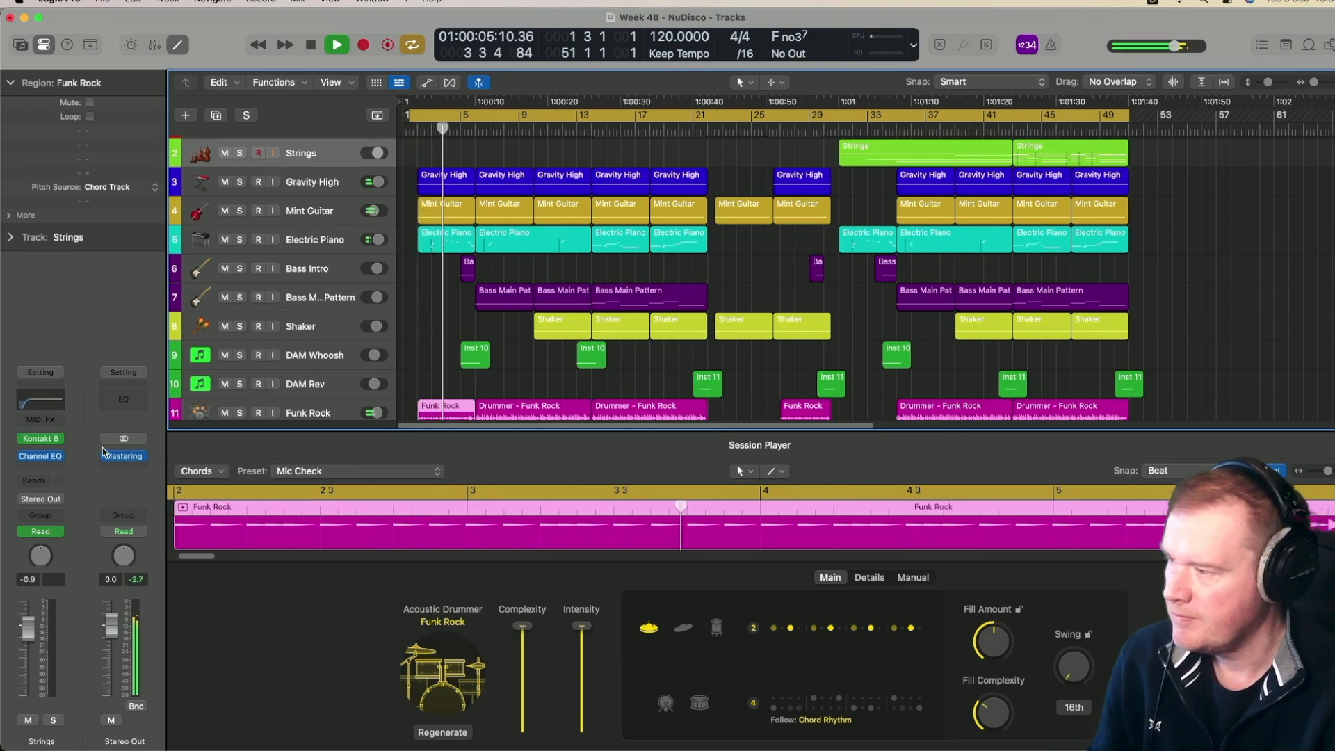
Open the Mastering Assistant on Stereo Out during playback and move its window below the arrangement
click(126, 458)
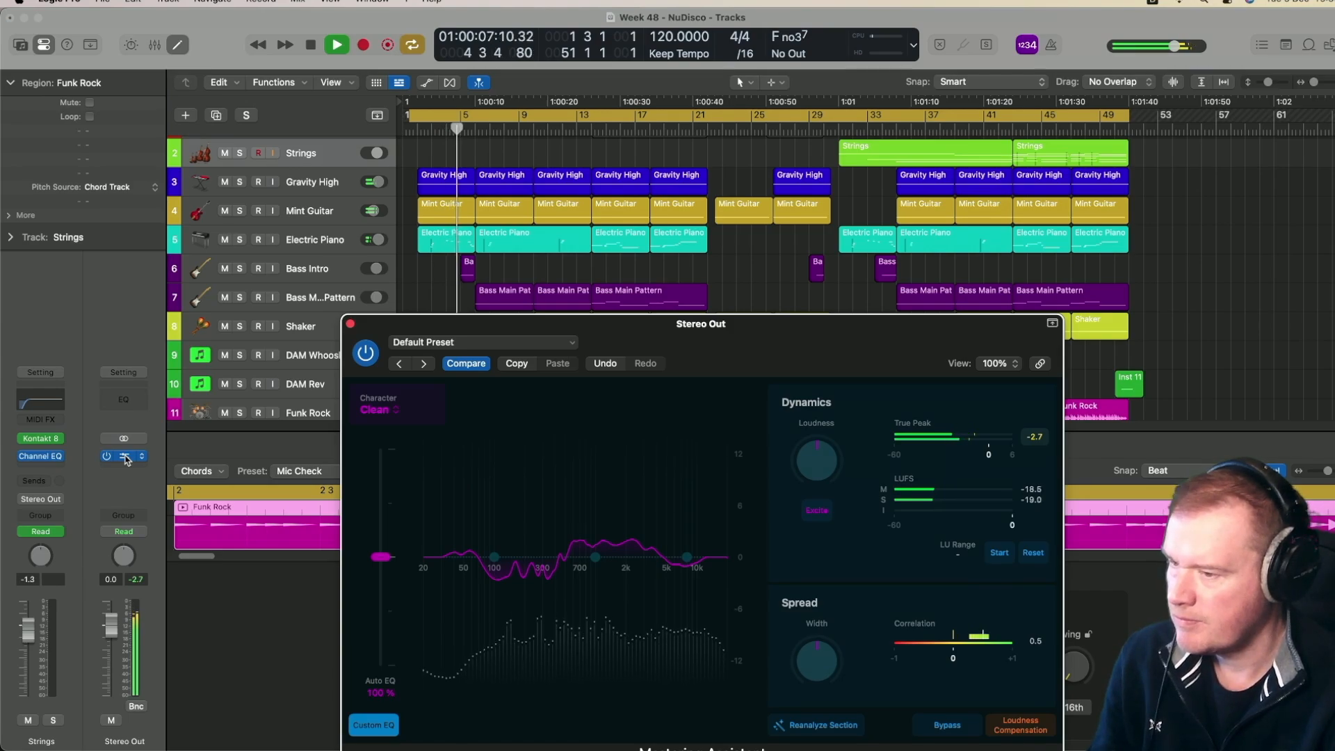
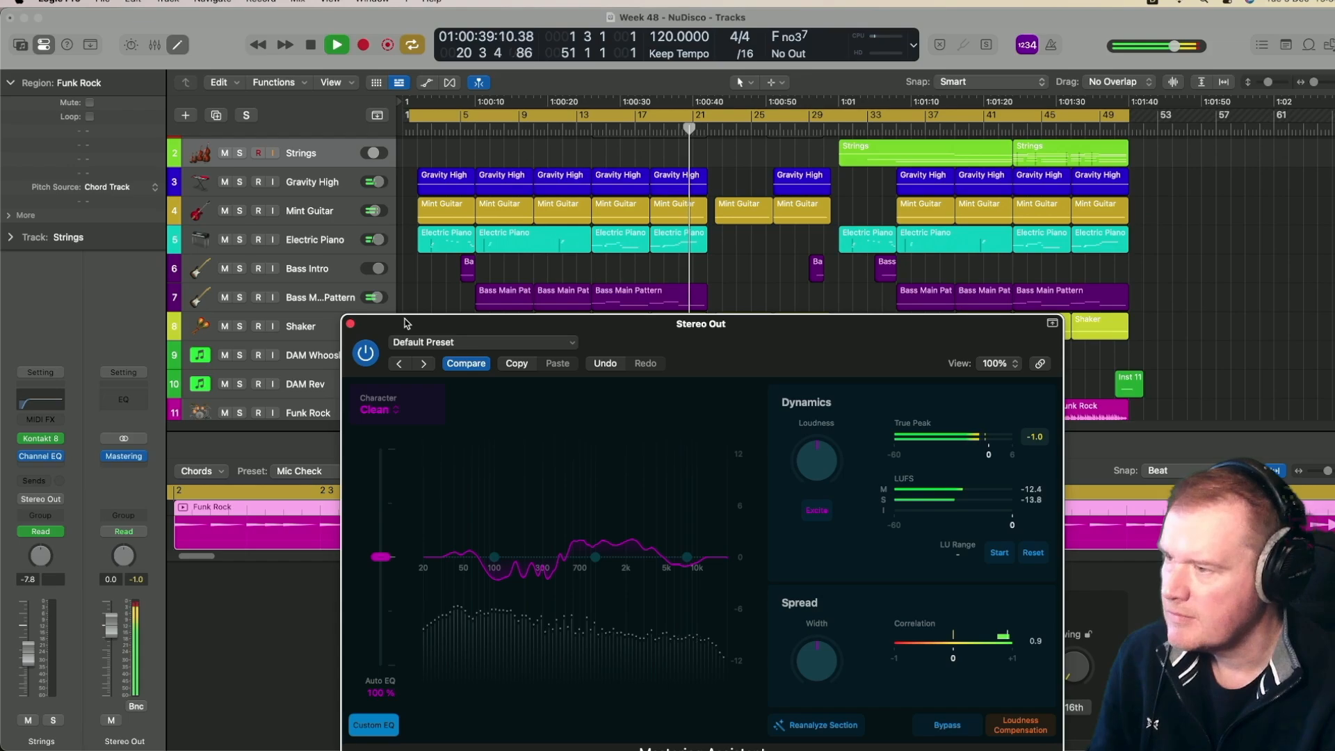
drag(406, 324, 397, 413)
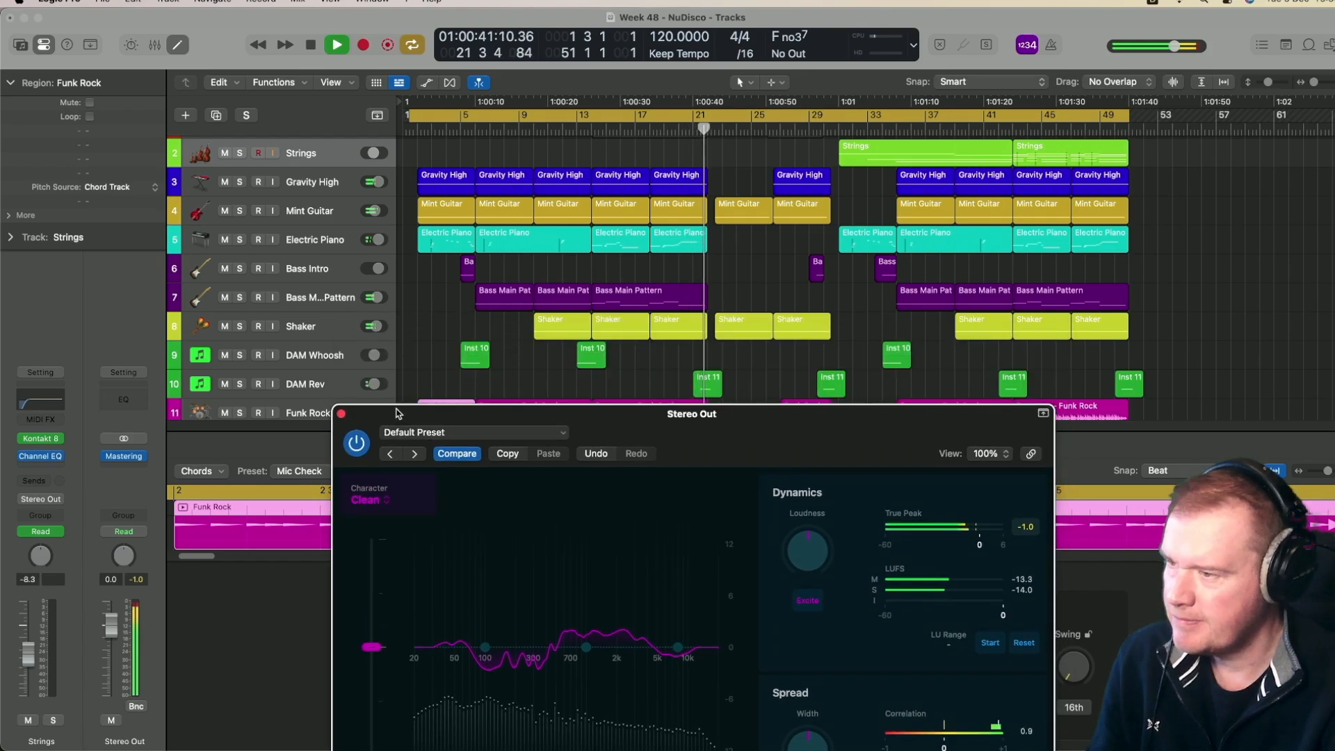
drag(397, 413, 429, 461)
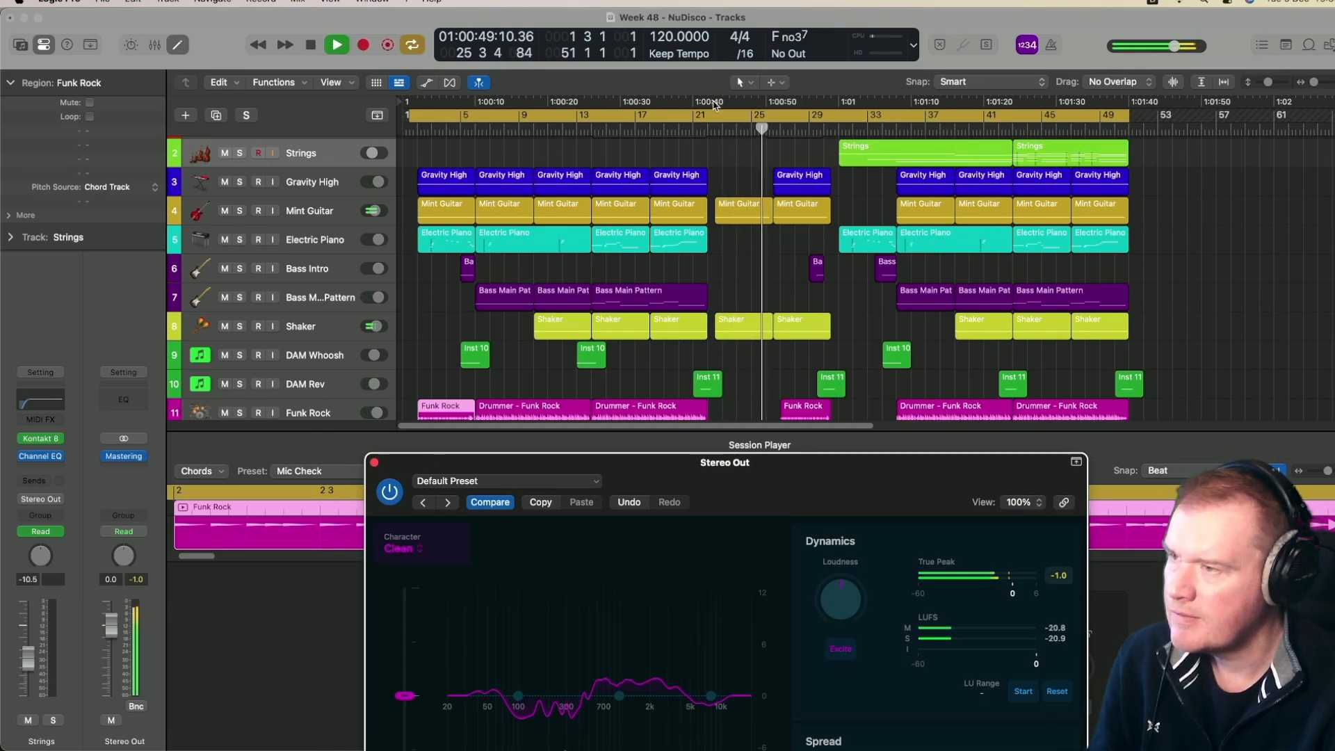
Show track automation and lower the Mint Guitar volume to -11.9 dB at about bar 22 and -7.2 dB at bar 26
click(426, 82)
scroll(735, 289, up, 5)
scroll(735, 285, up, 4)
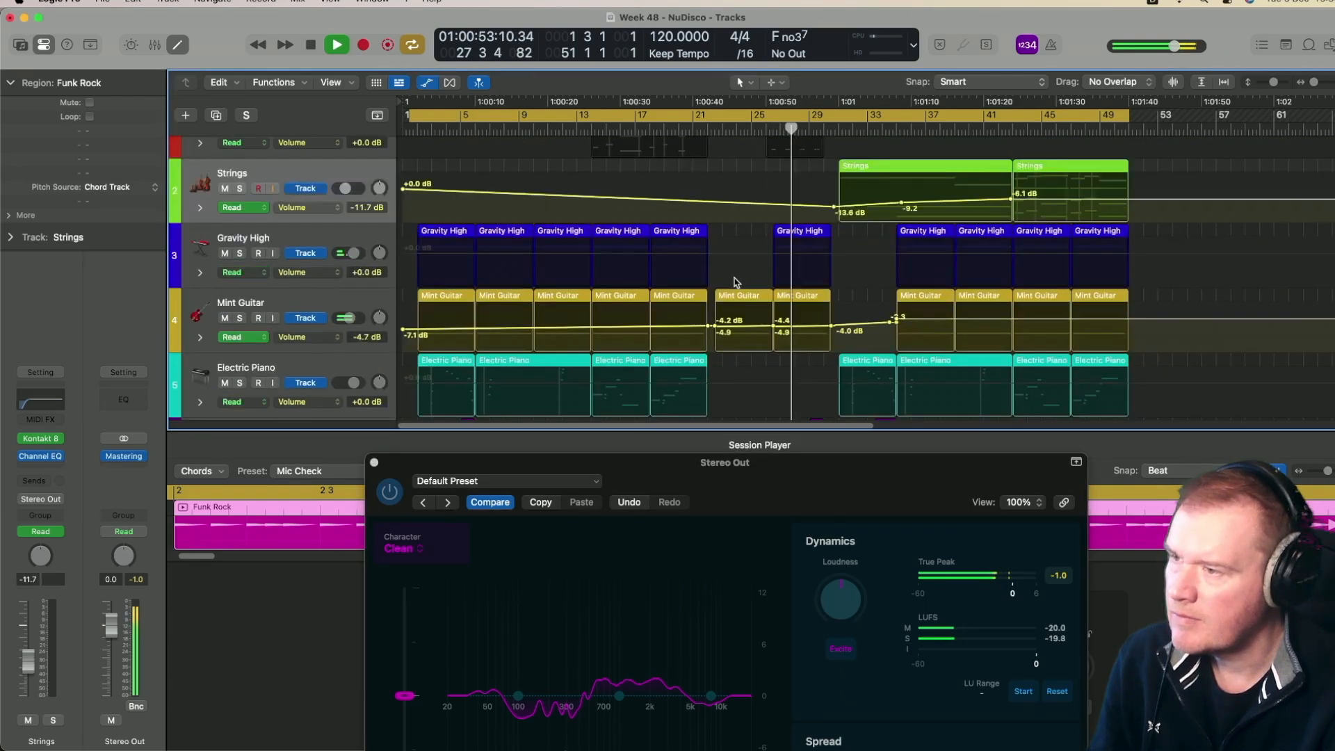
click(718, 331)
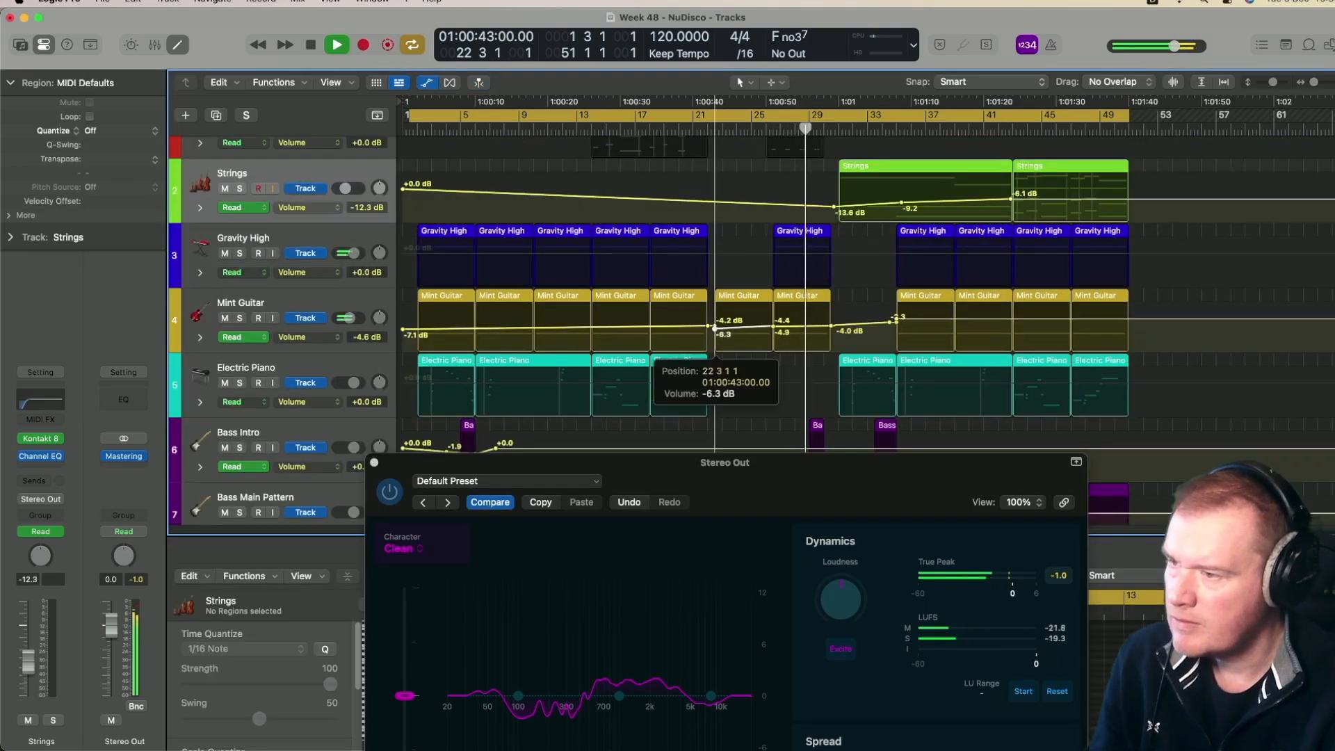
drag(718, 332, 709, 333)
click(706, 128)
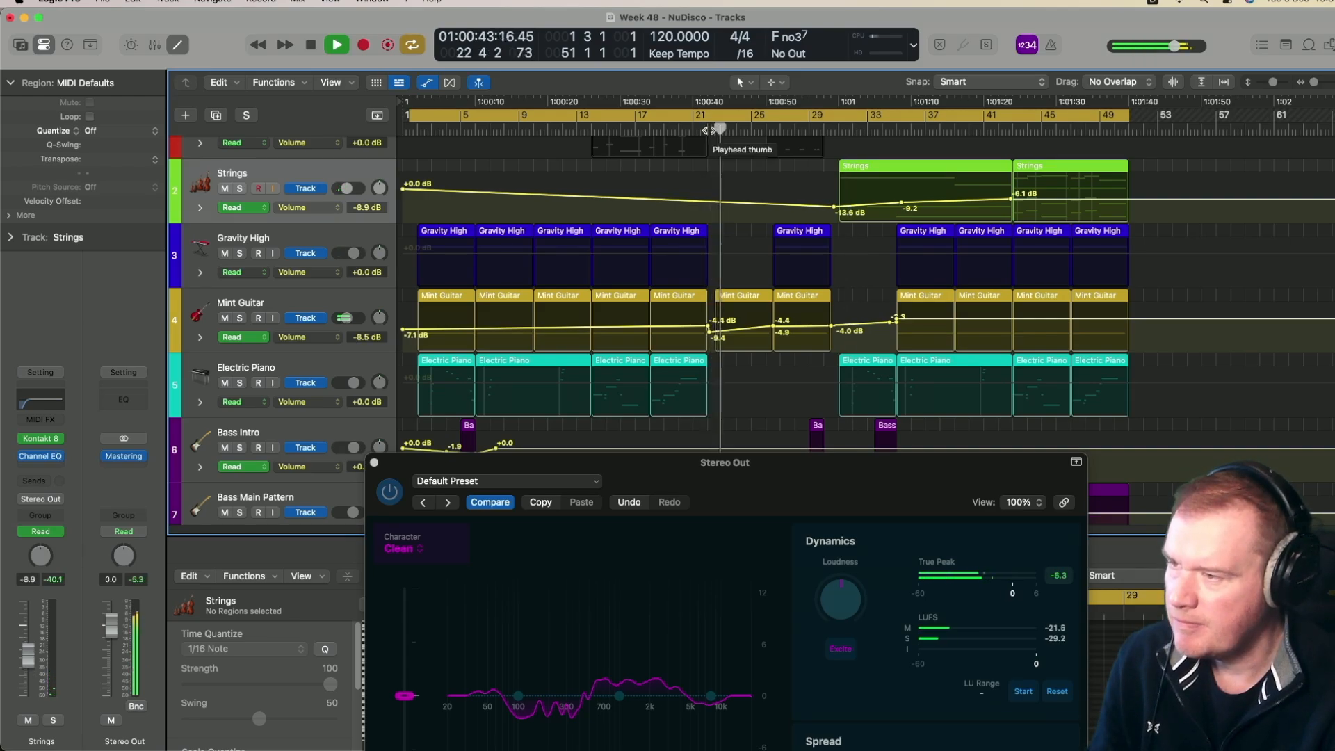
drag(710, 337, 710, 342)
click(706, 127)
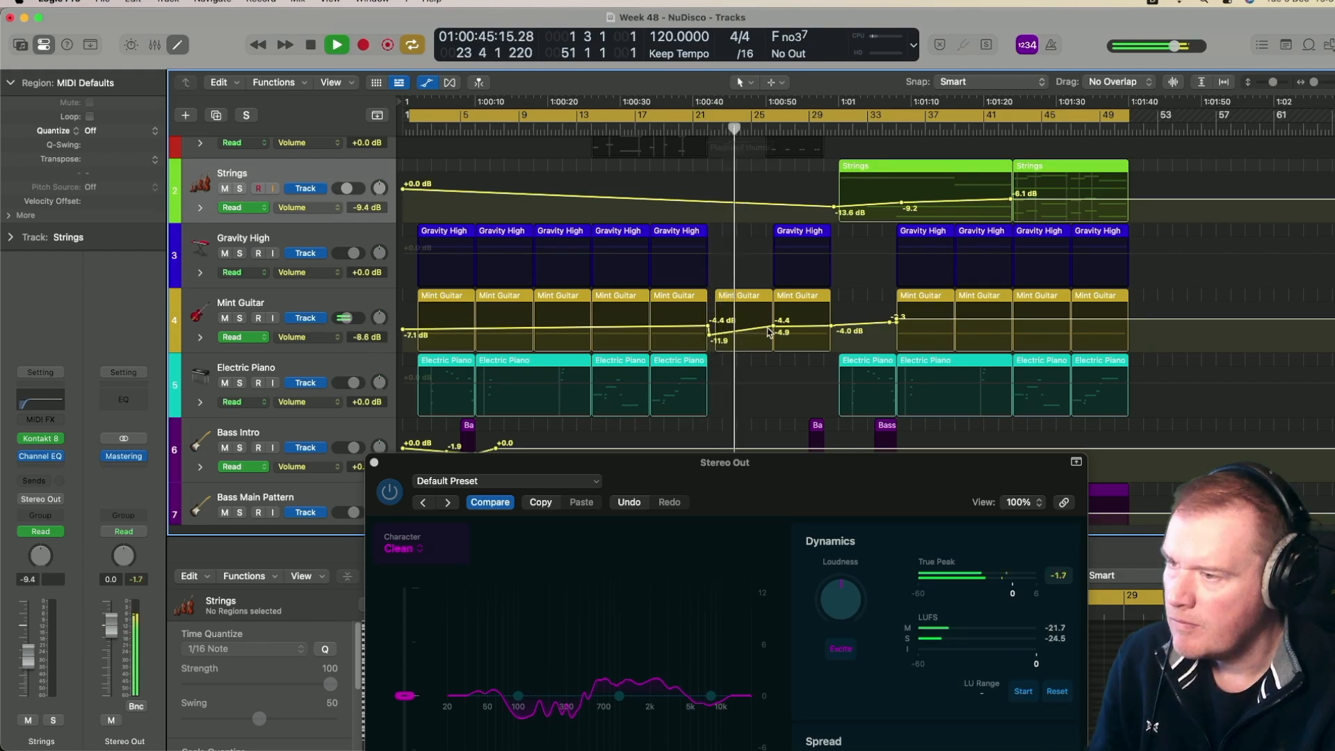
drag(773, 325, 773, 331)
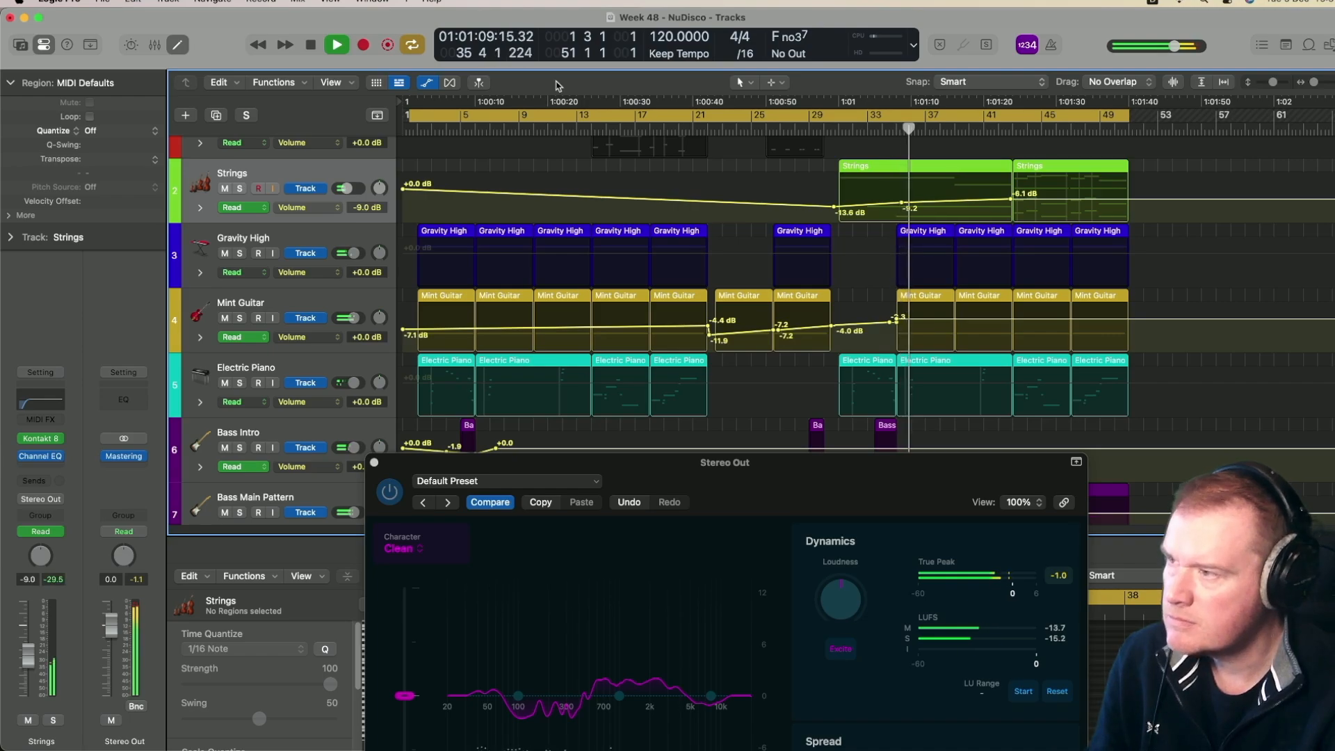
Hide the track automation, stop playback and place the playhead just before bar 31
key(a)
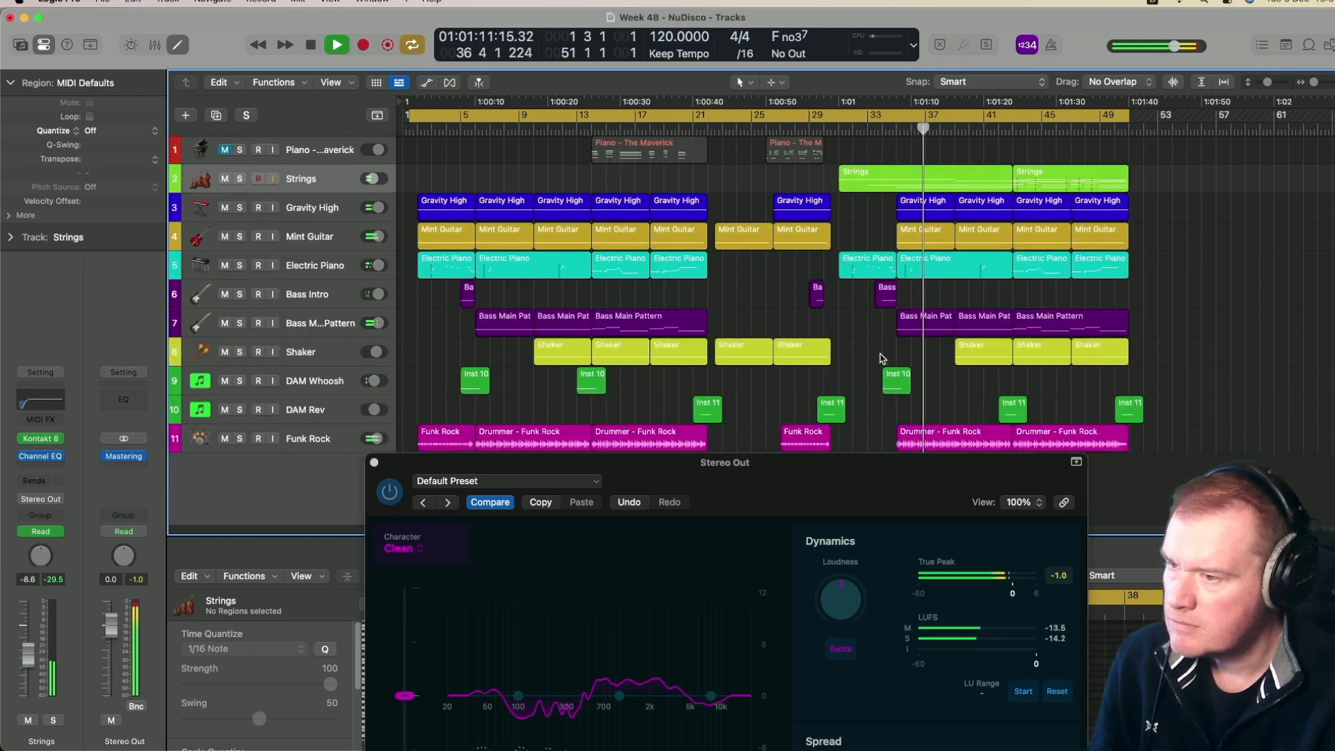
key(space)
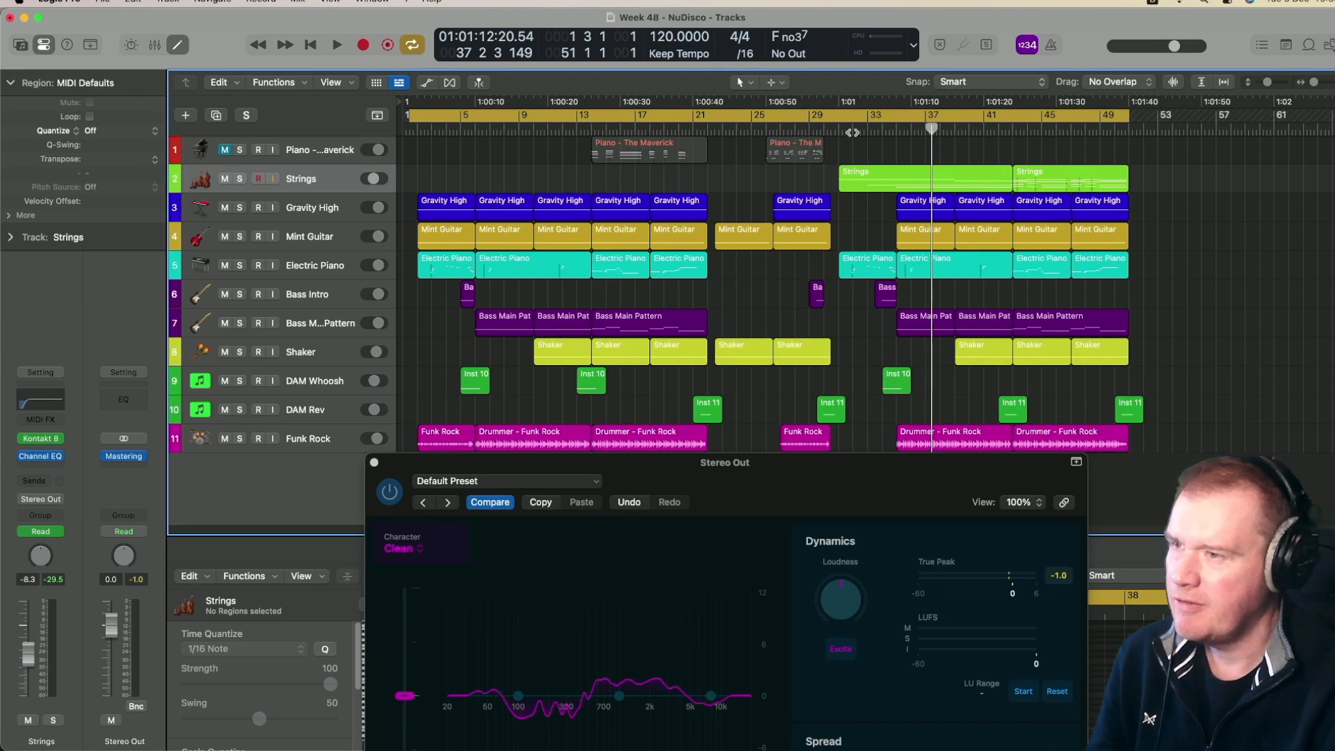
click(838, 131)
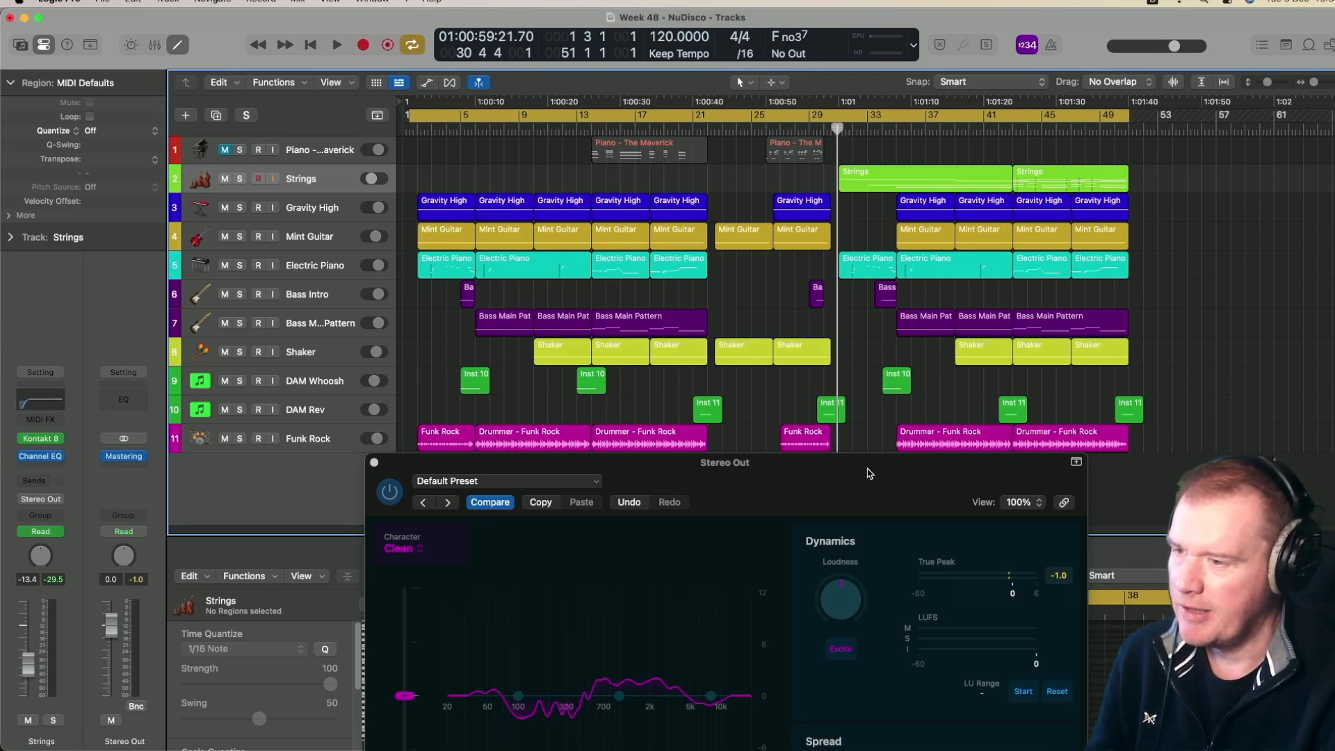
Close the Mastering Assistant window and extend the end of the cycle range to bar 52
drag(866, 464, 841, 250)
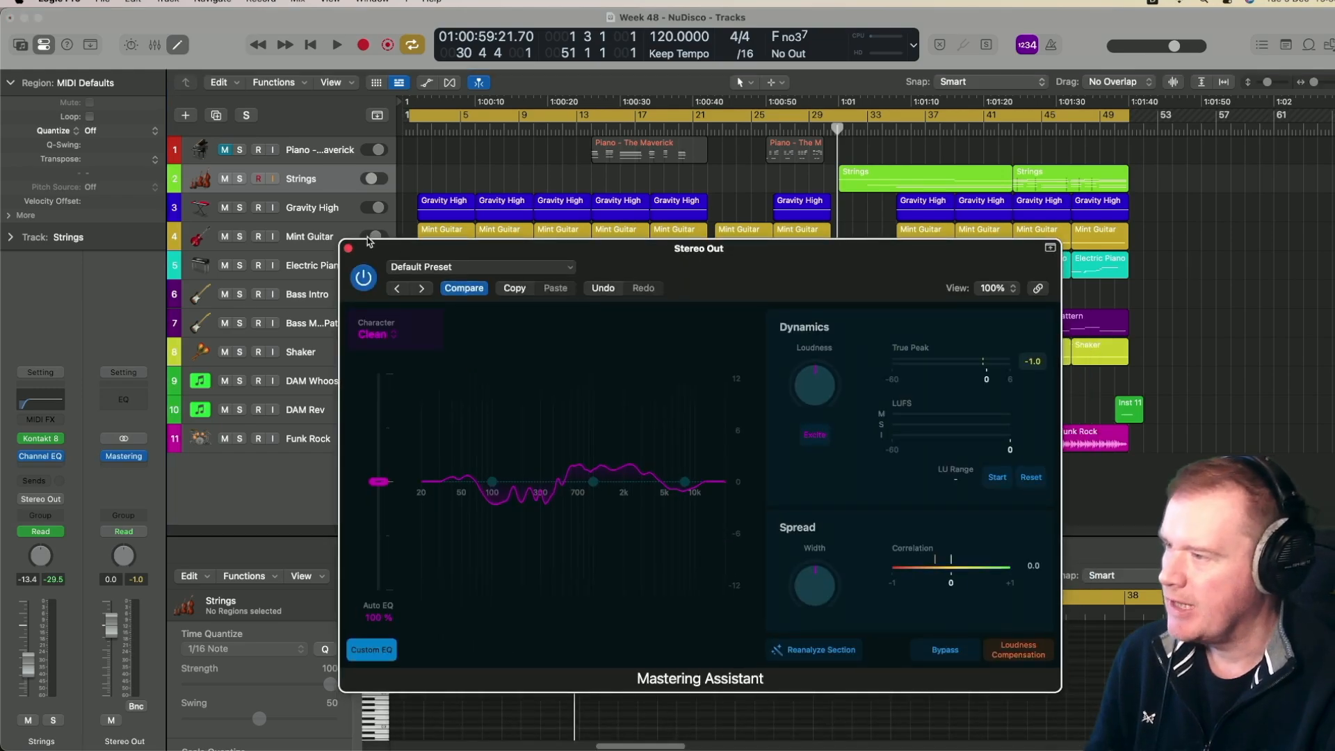
click(349, 248)
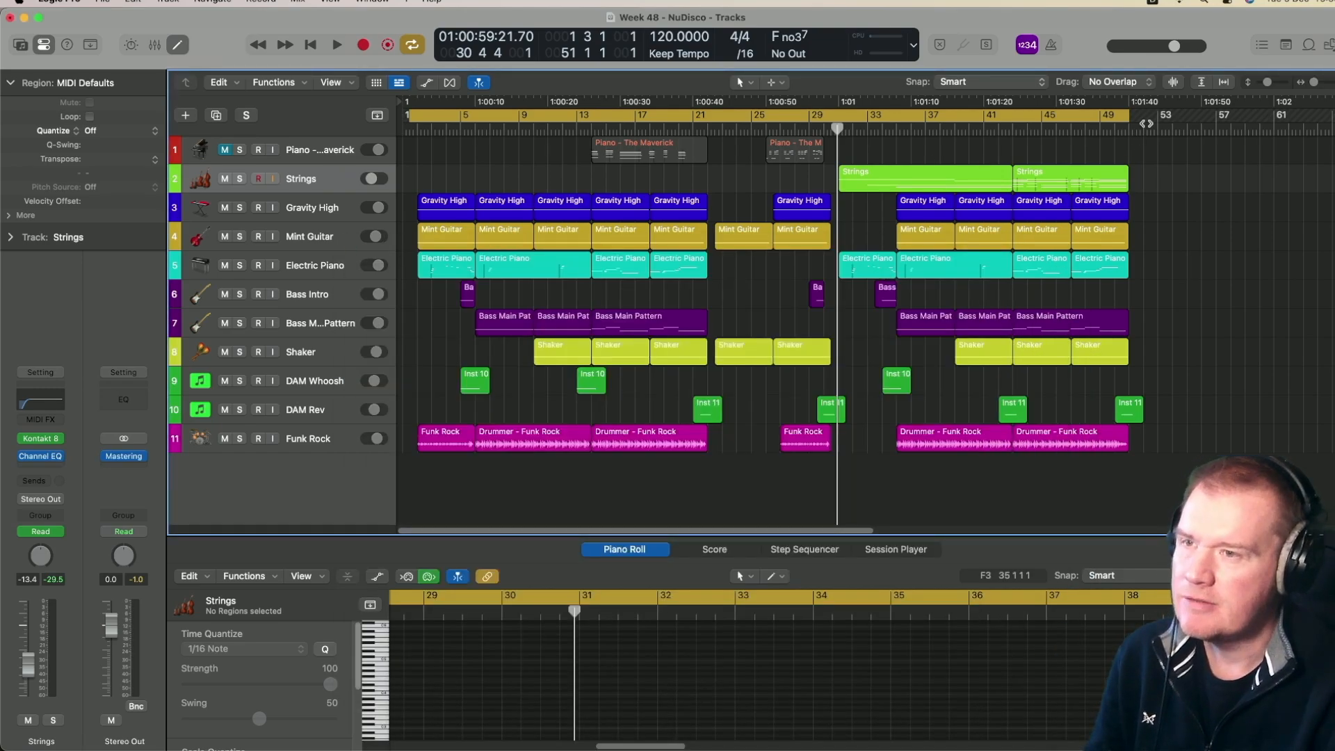
drag(1126, 117, 1142, 117)
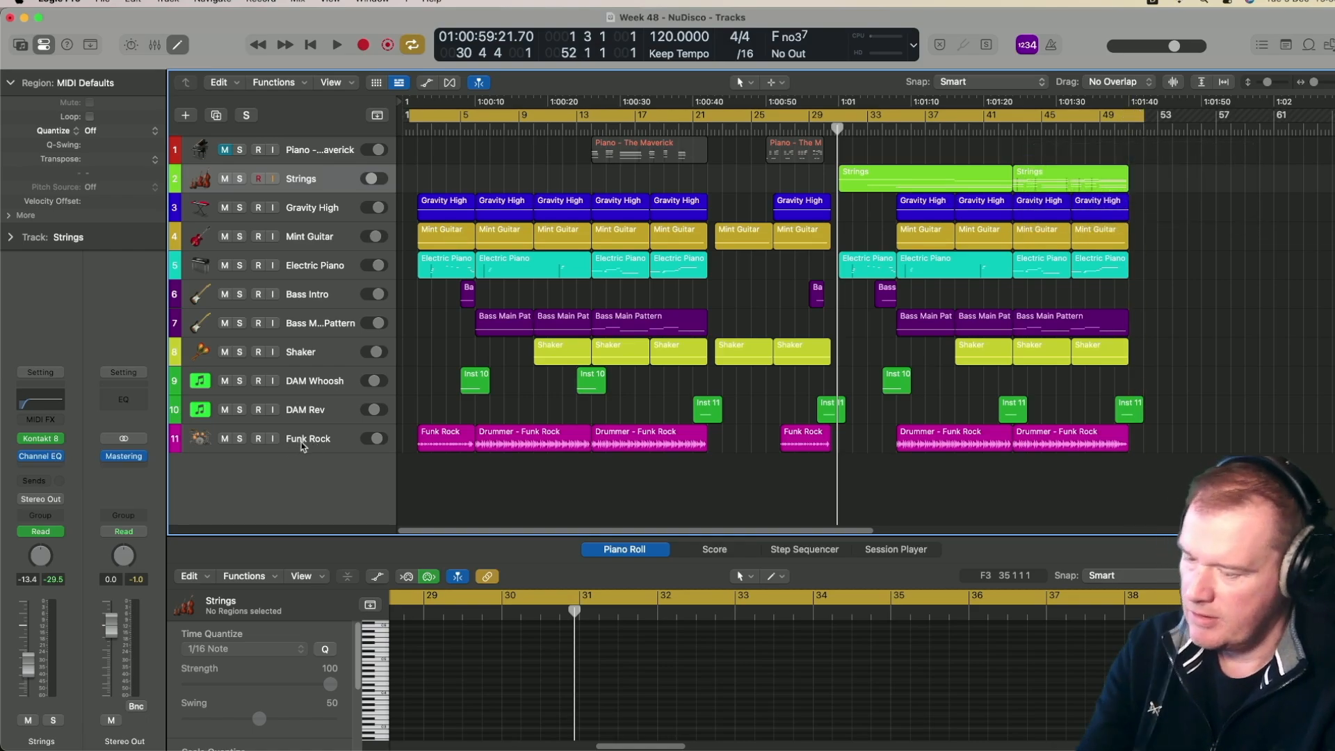
Show the mixer and select the Stereo Out channel strip
key(x)
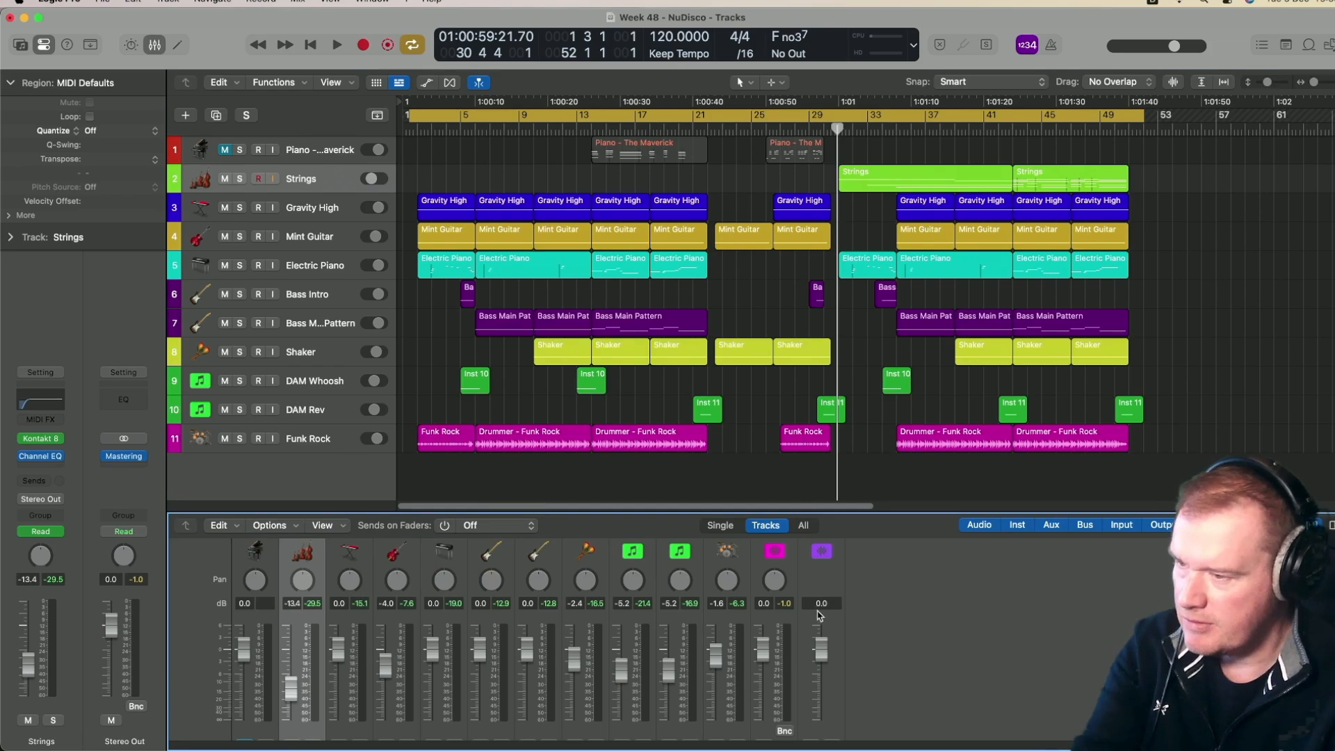
scroll(819, 615, up, 5)
right_click(790, 647)
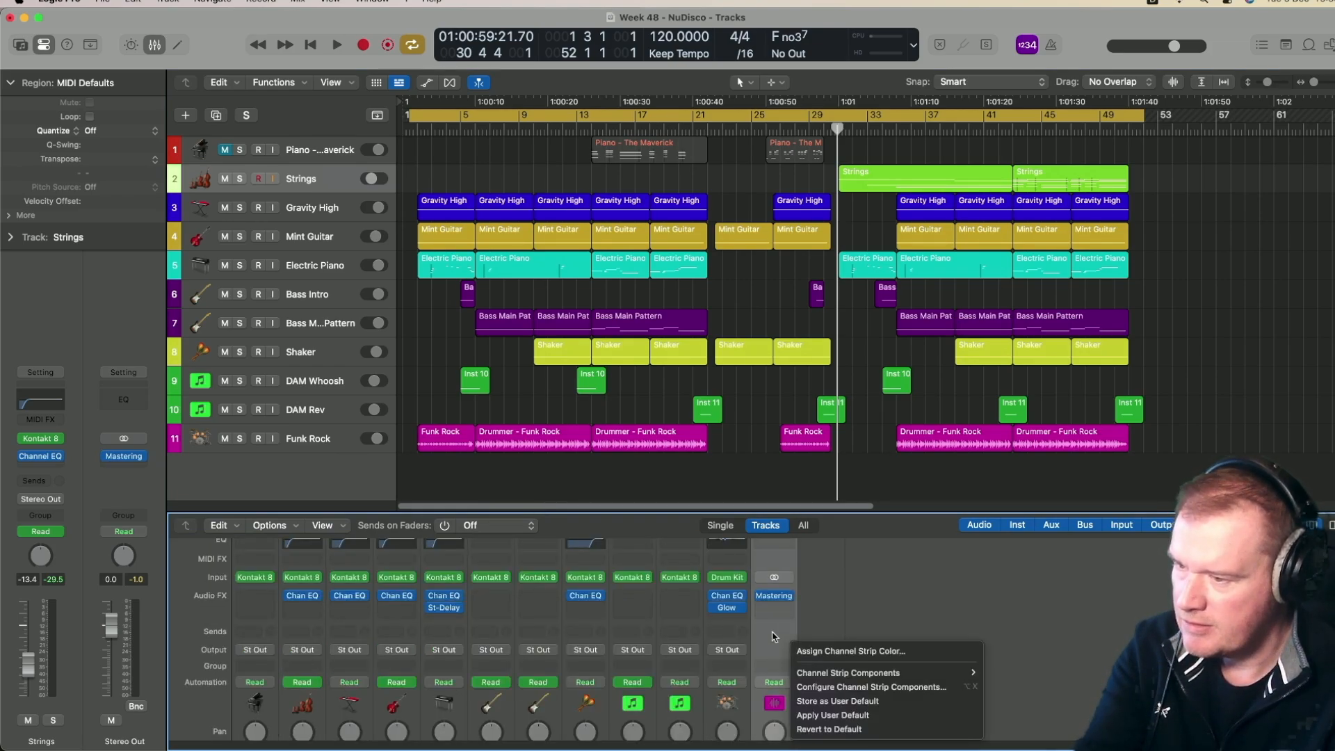
click(772, 636)
scroll(771, 636, down, 5)
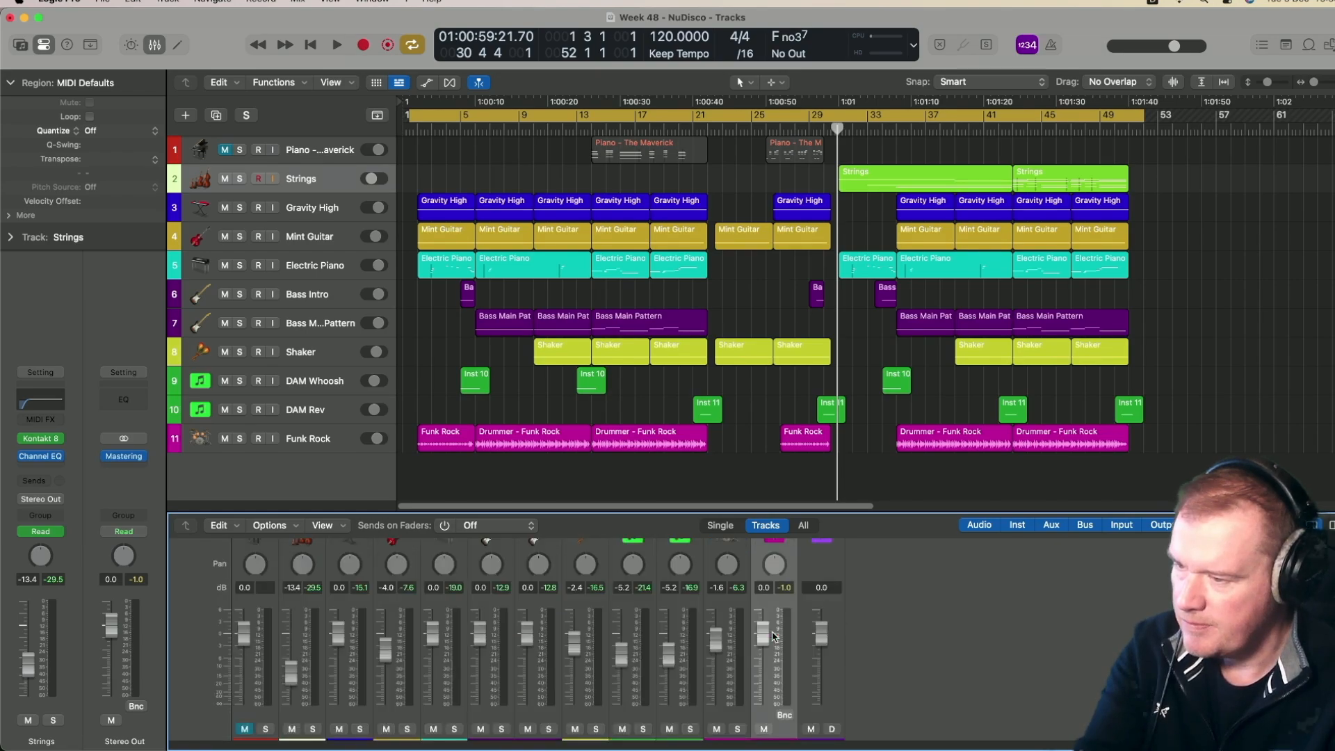
scroll(771, 636, up, 2)
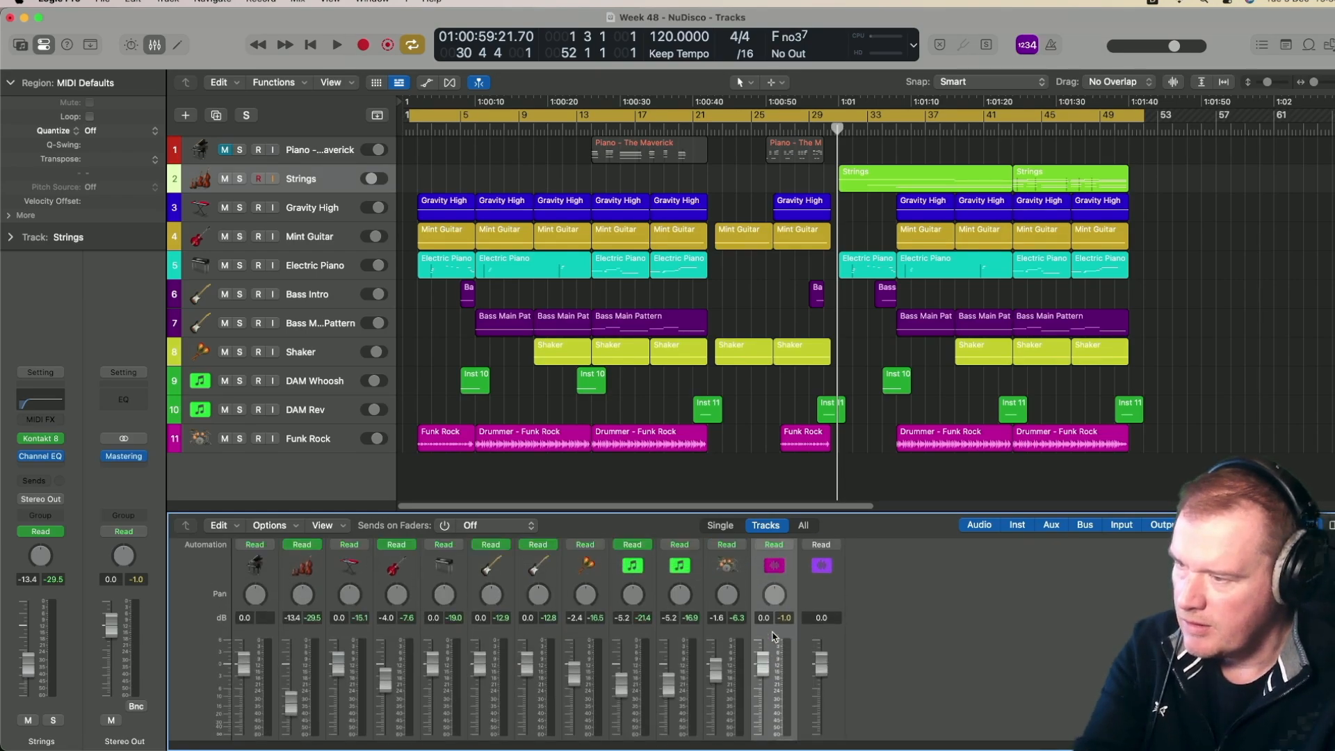
scroll(562, 420, down, 1)
scroll(828, 609, down, 3)
scroll(831, 607, up, 3)
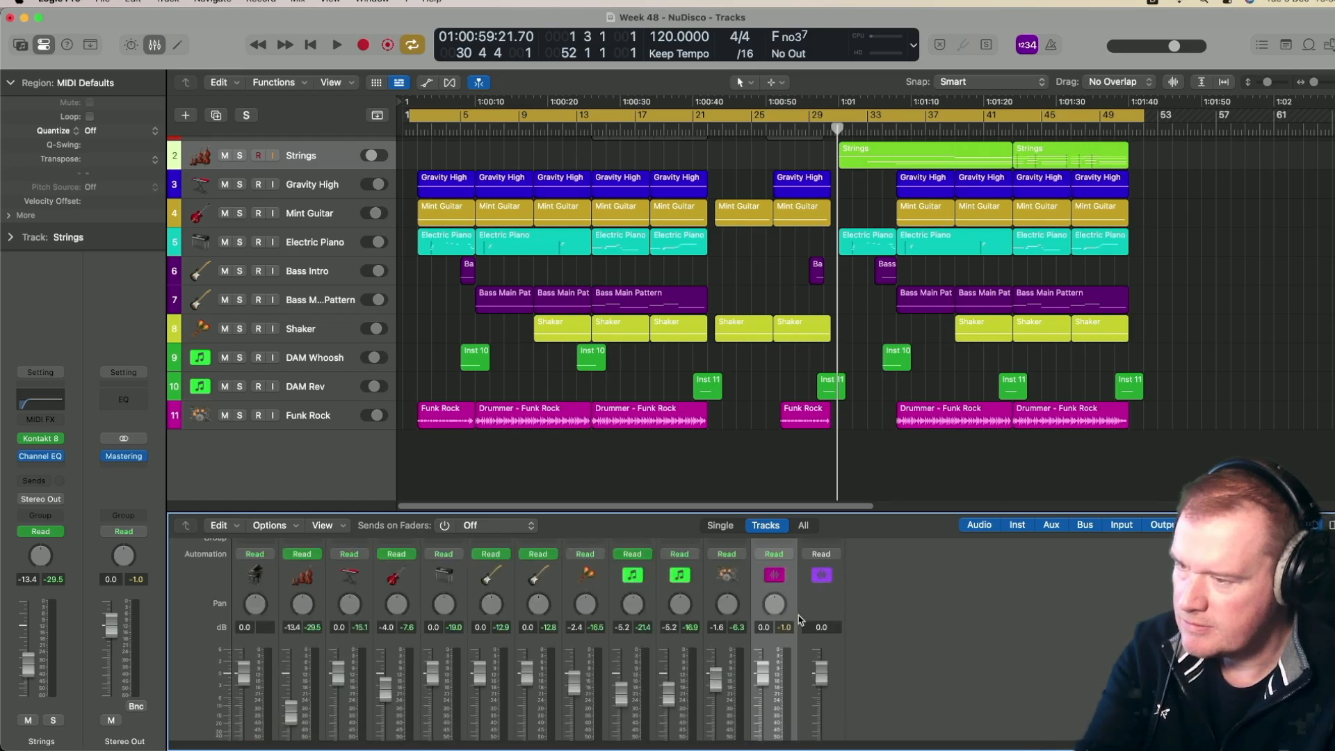
right_click(787, 589)
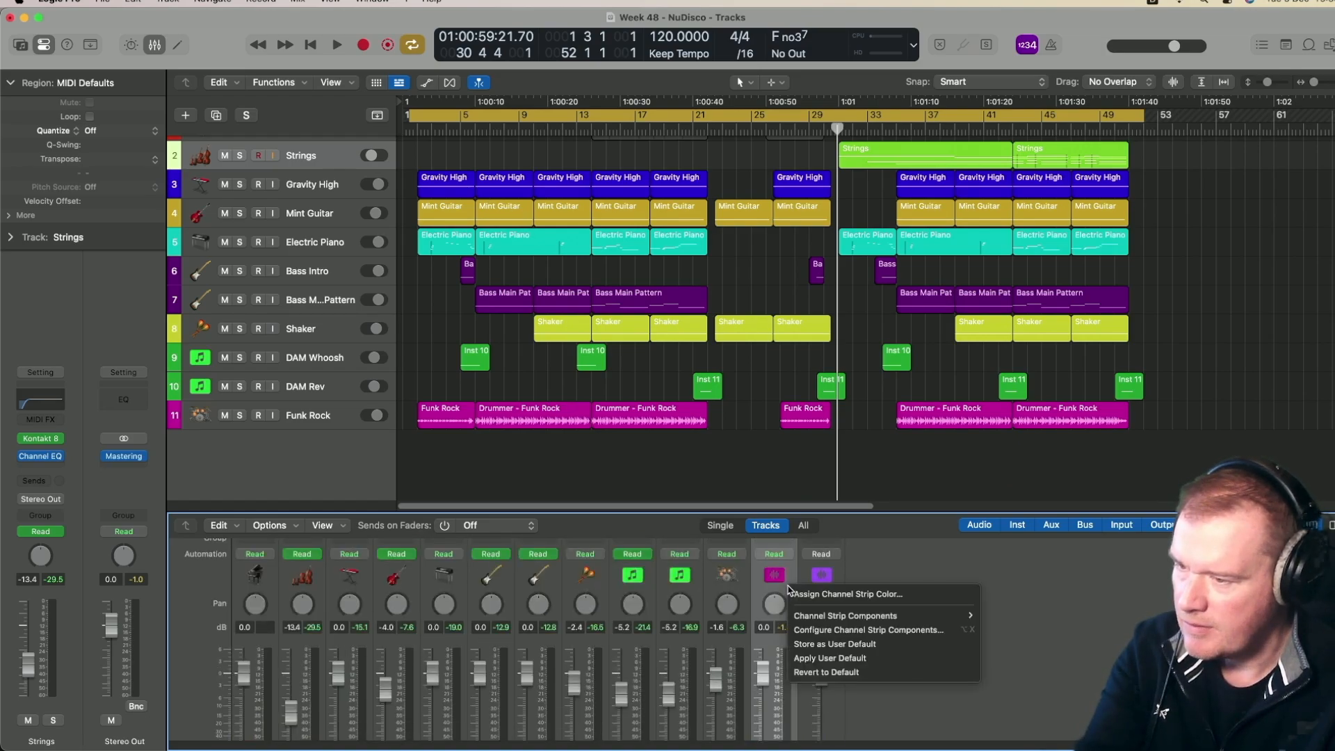
key(Escape)
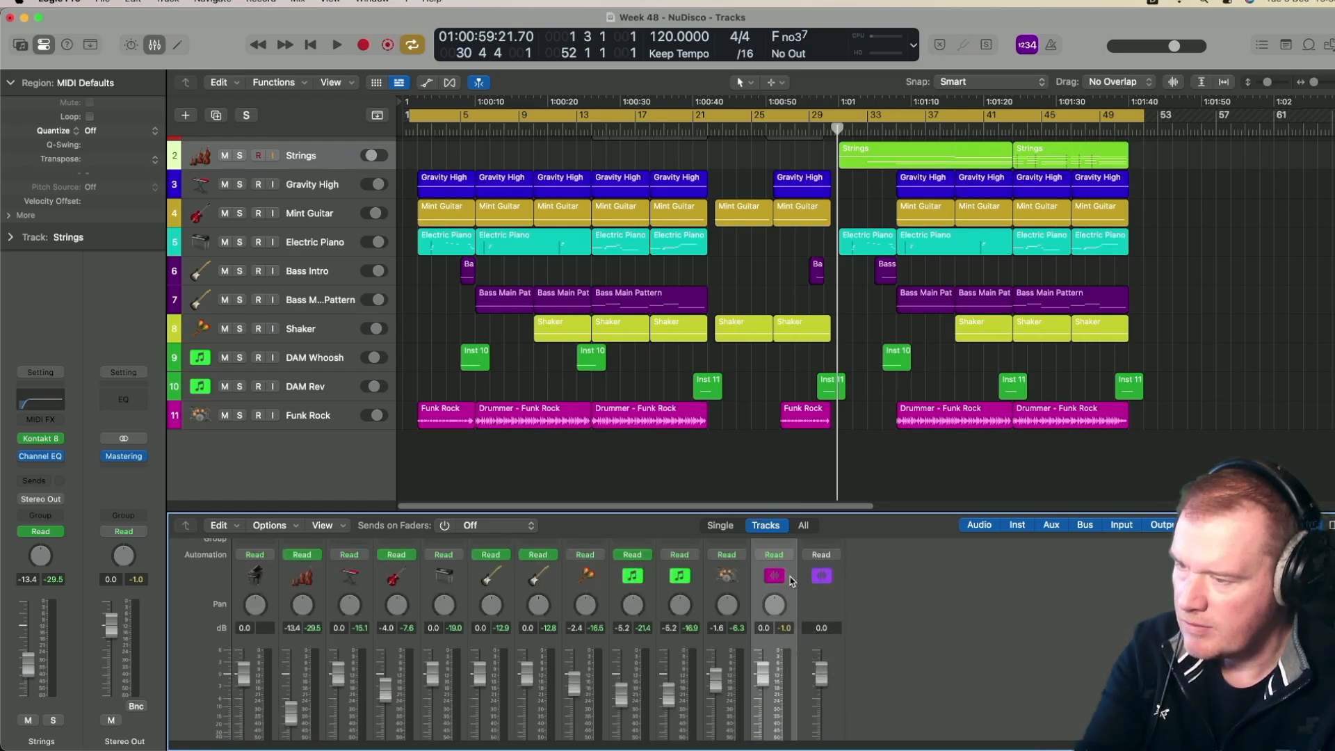
scroll(790, 581, up, 5)
key(h)
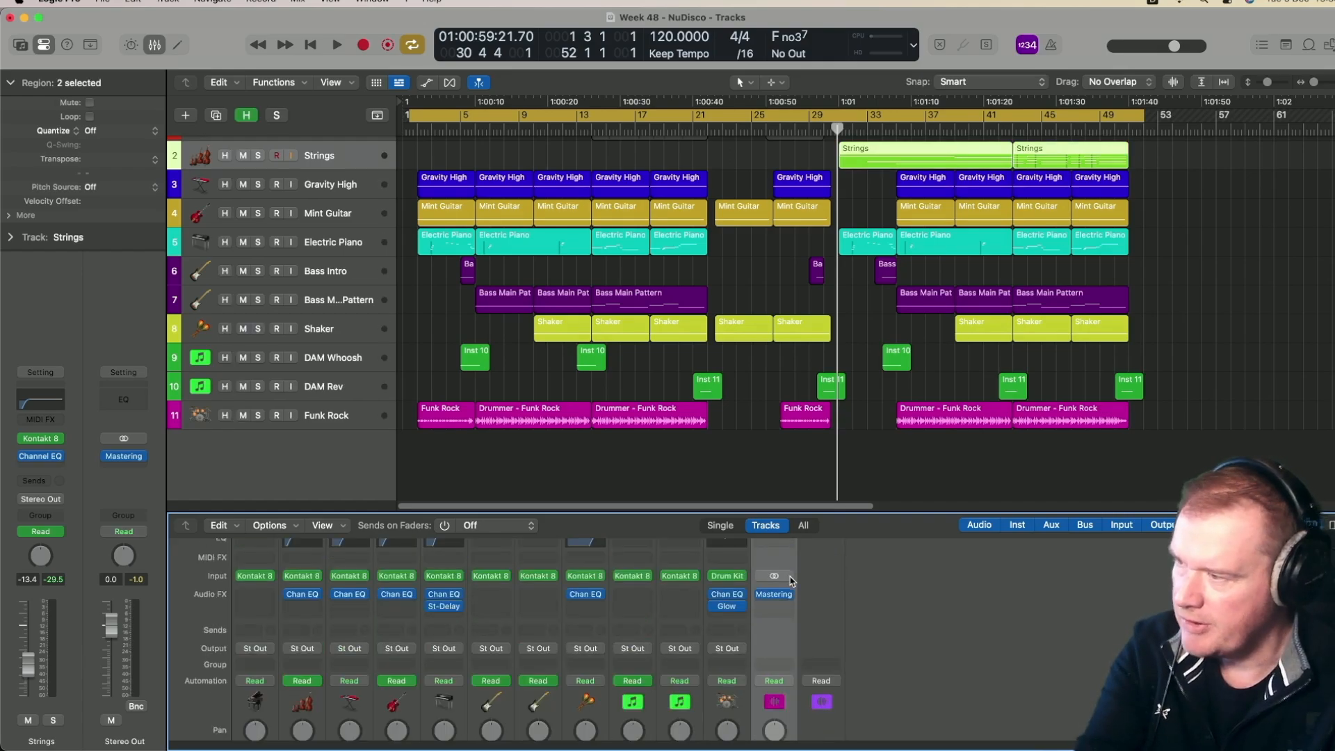
scroll(482, 383, up, 1)
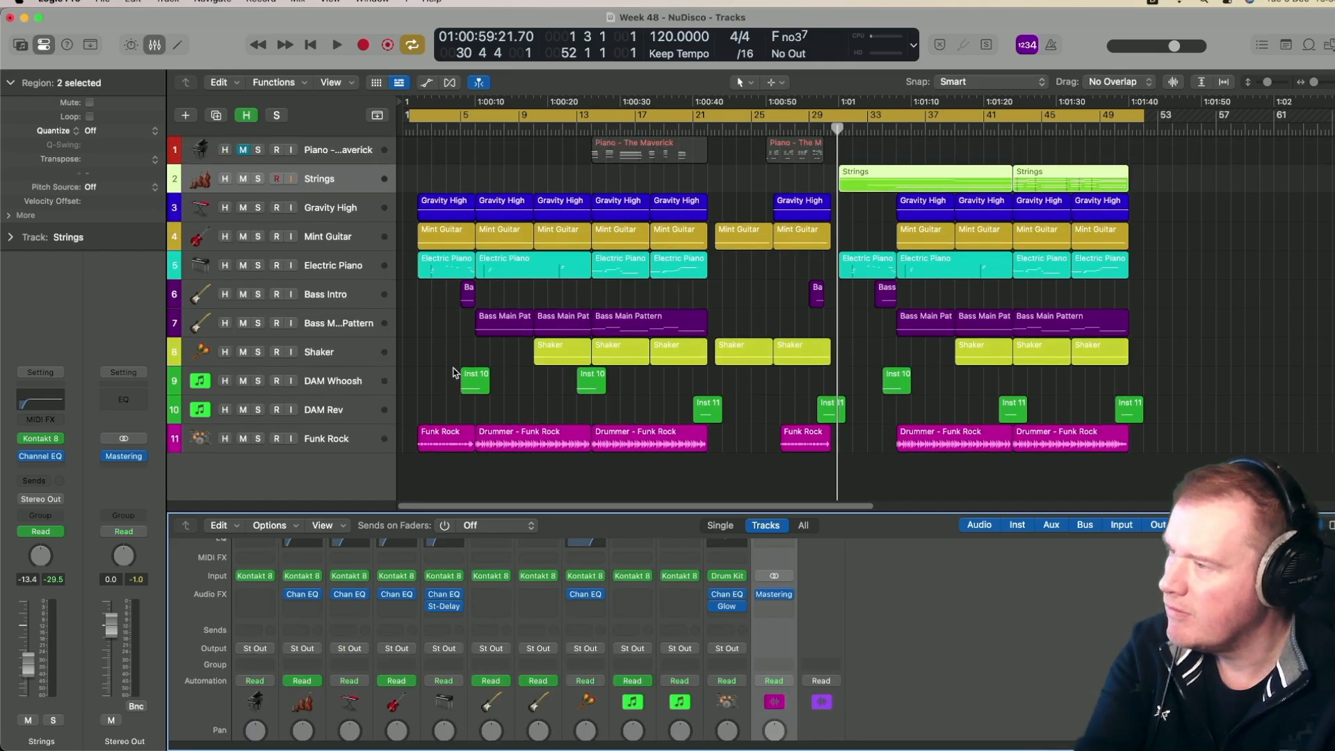
key(h)
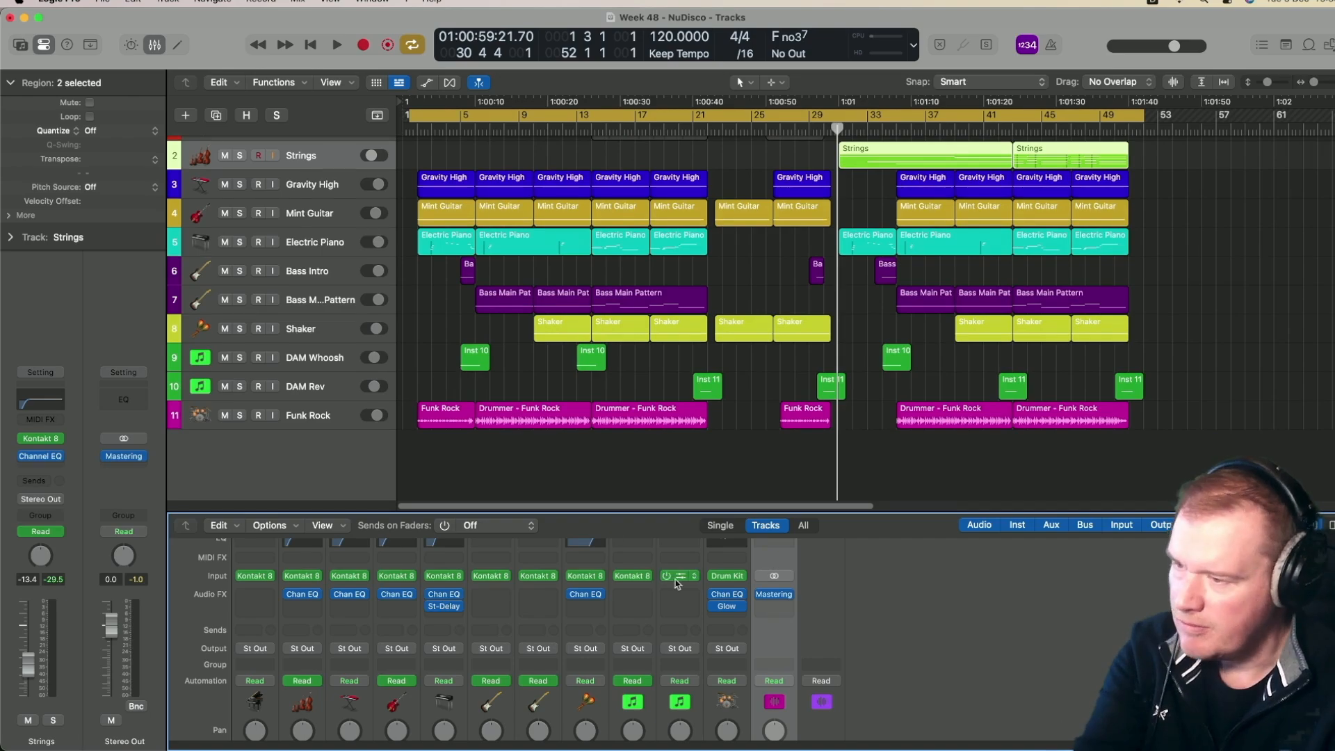
Create a track in the arrangement for the Stereo Out channel strip
scroll(802, 573, up, 2)
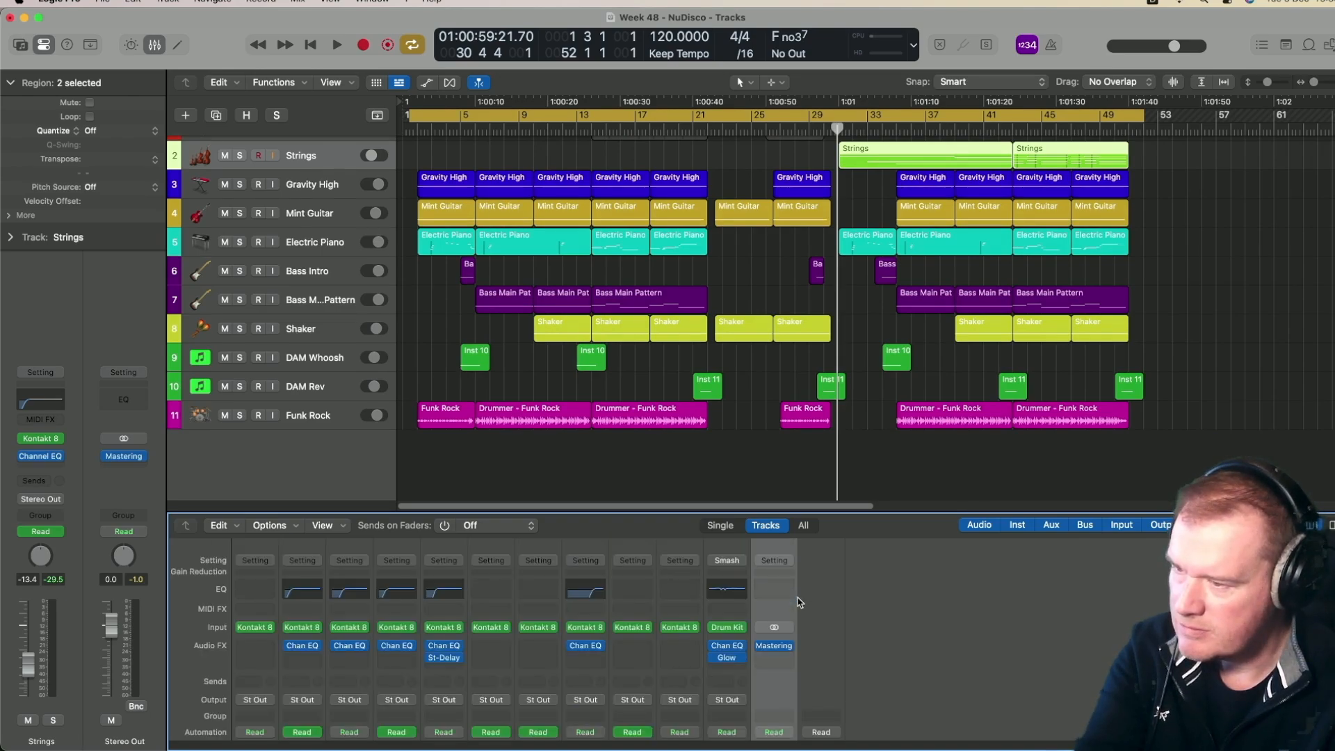
right_click(790, 553)
click(794, 554)
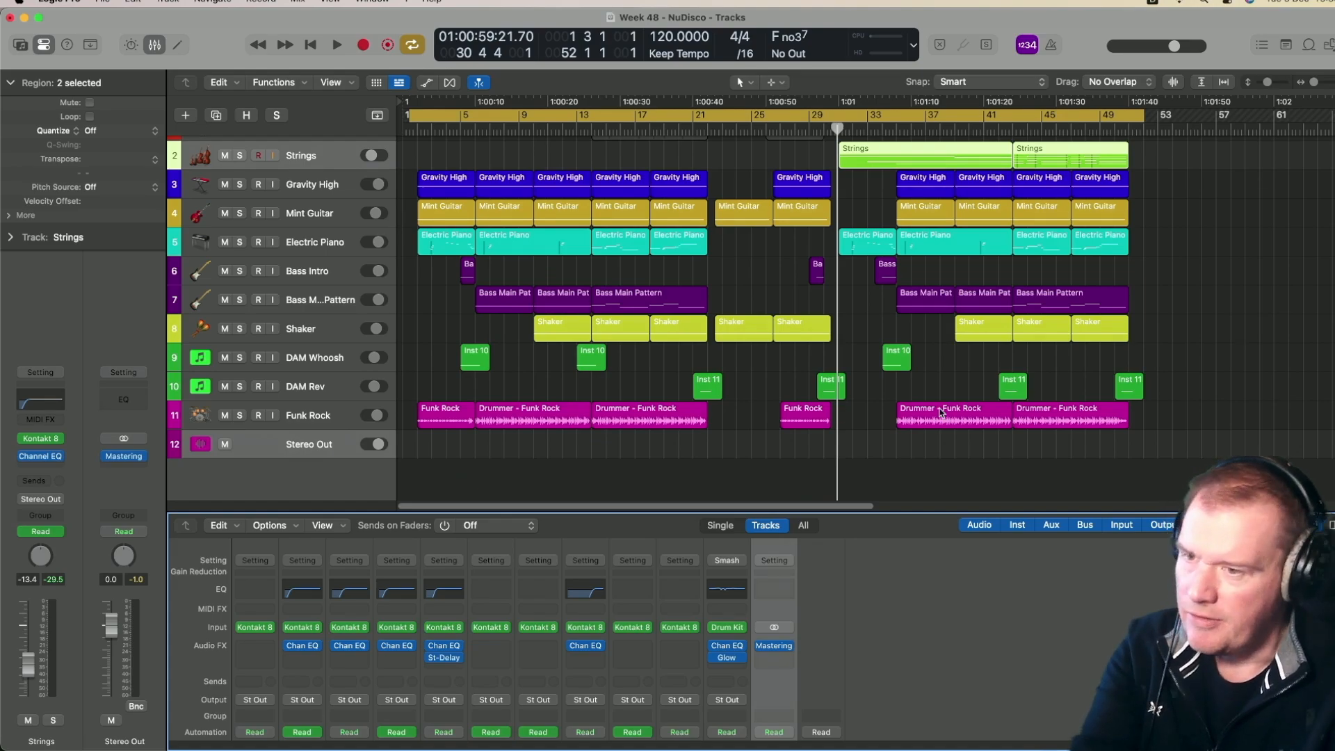
Create an empty MIDI region at bar 51 on the Stereo Out track and show track automation
right_click(1139, 456)
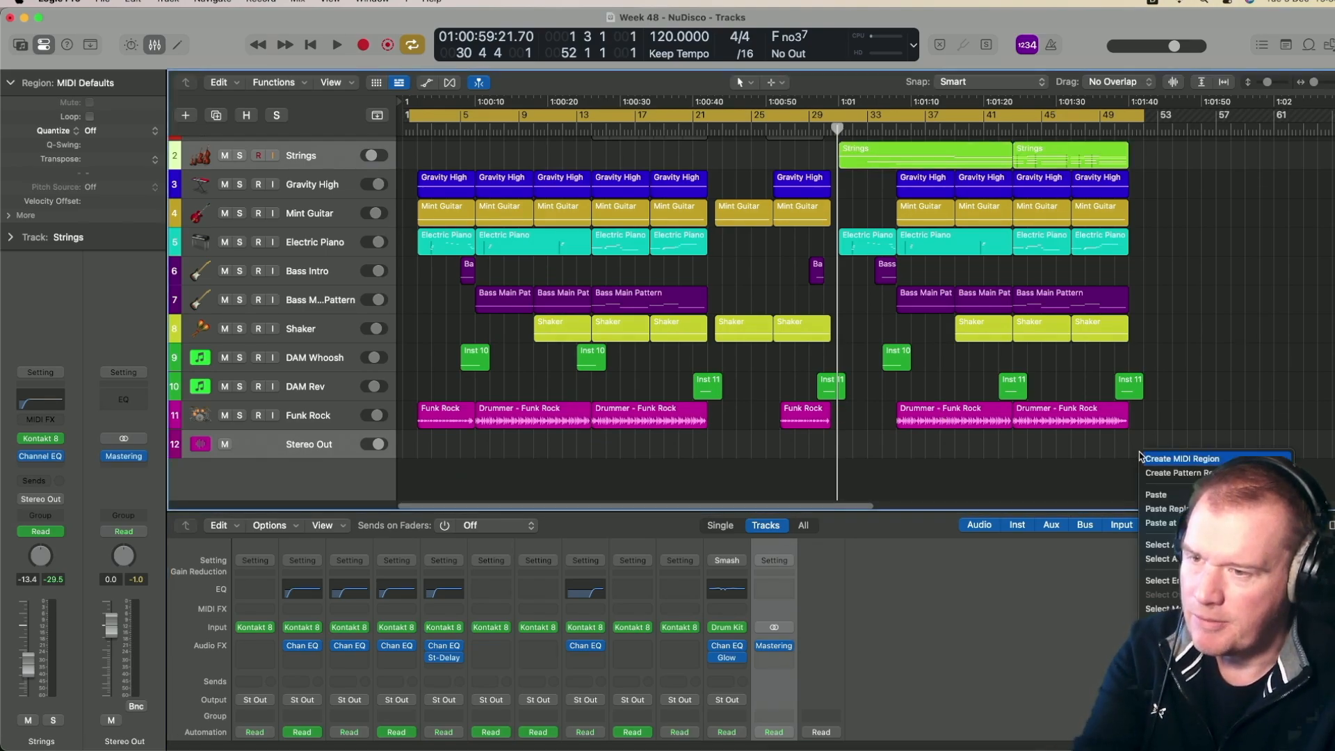
click(1141, 458)
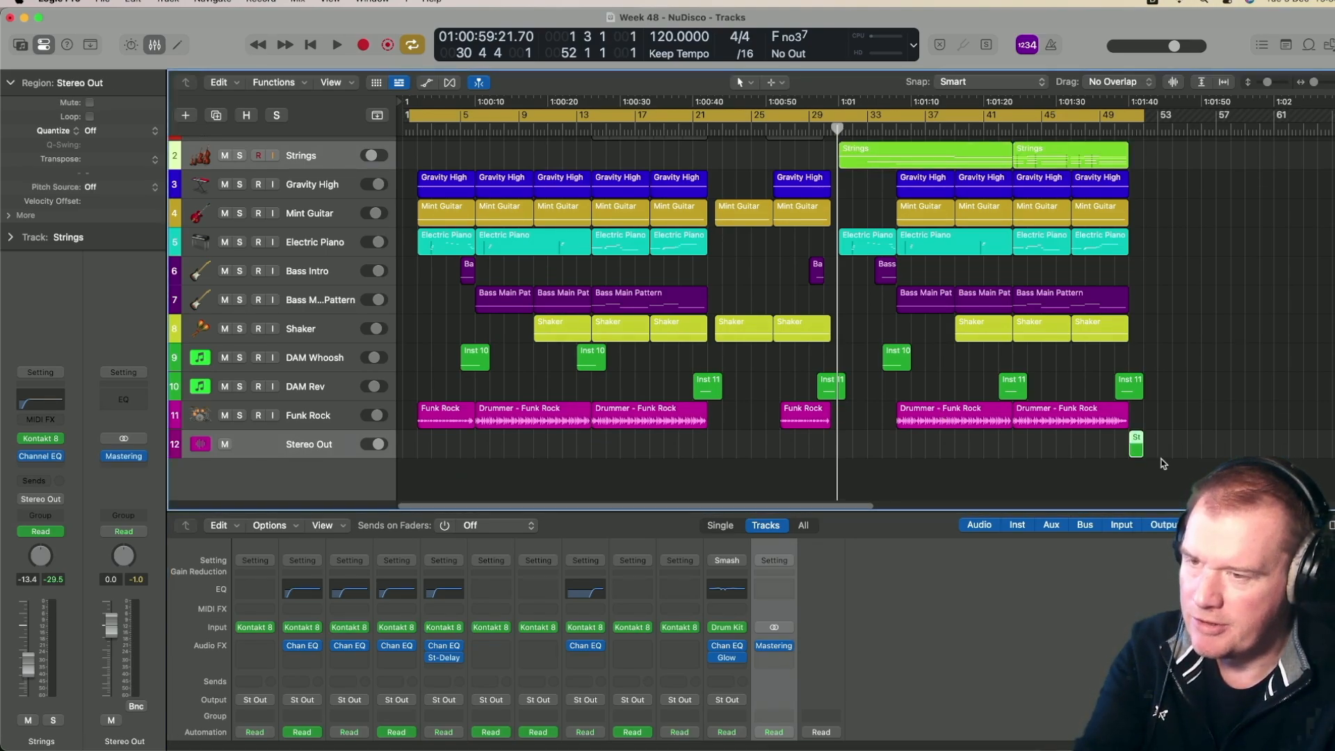
scroll(1185, 351, down, 1)
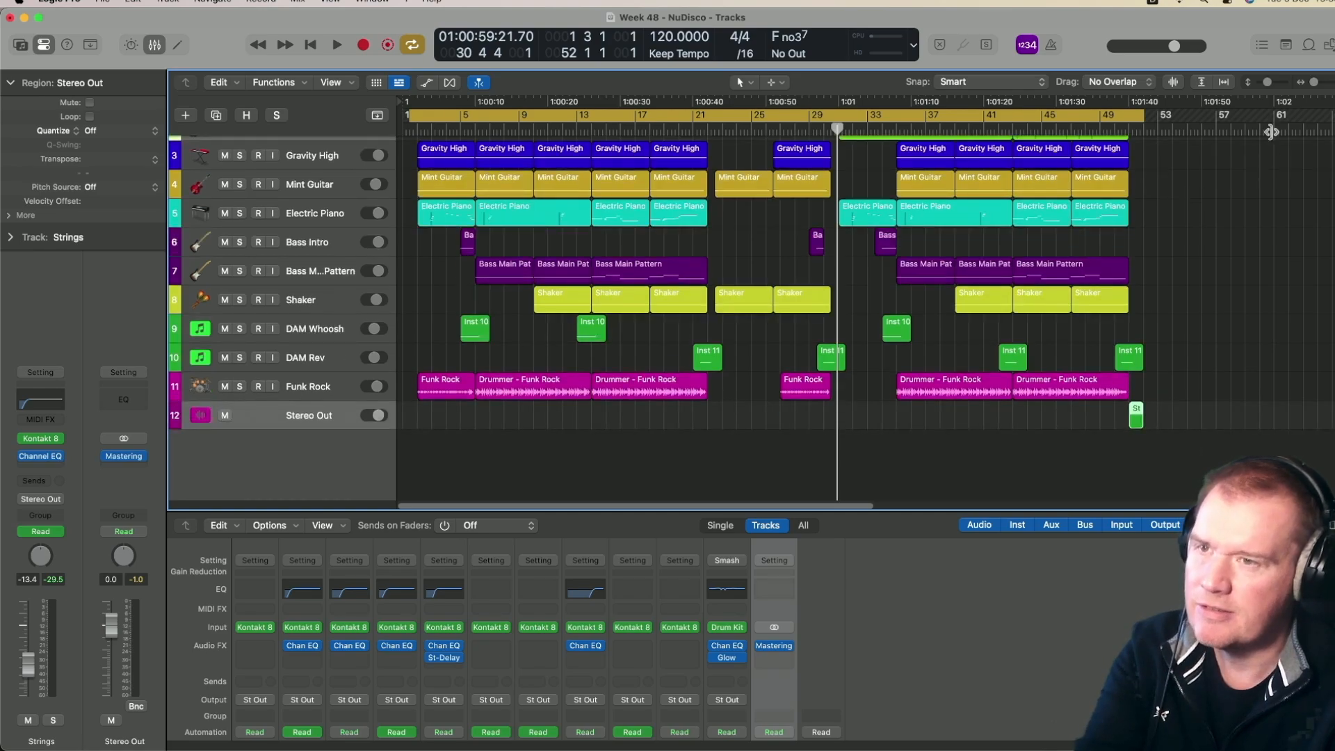
click(1318, 85)
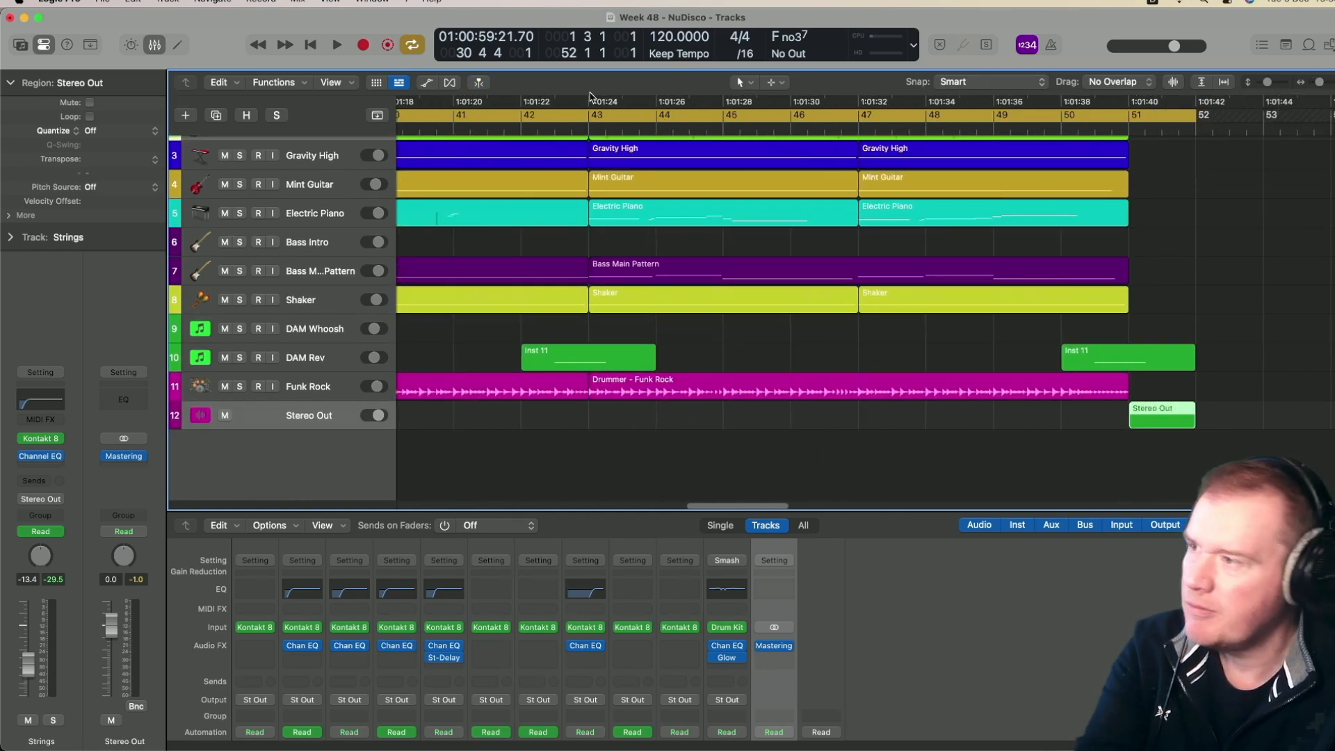
click(425, 83)
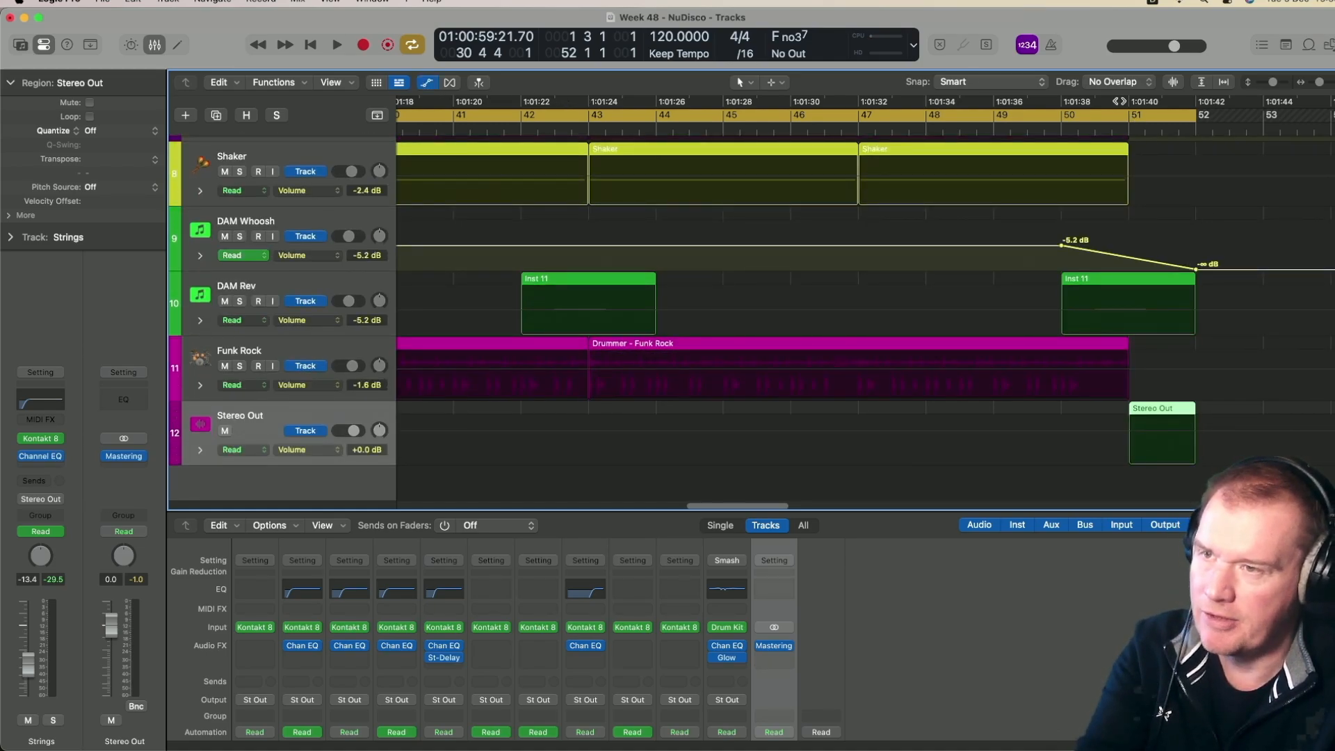
Turn off the cycle range and play the song's ending from bar 50 to near the end of bar 51
click(1063, 127)
key(space)
key(space)
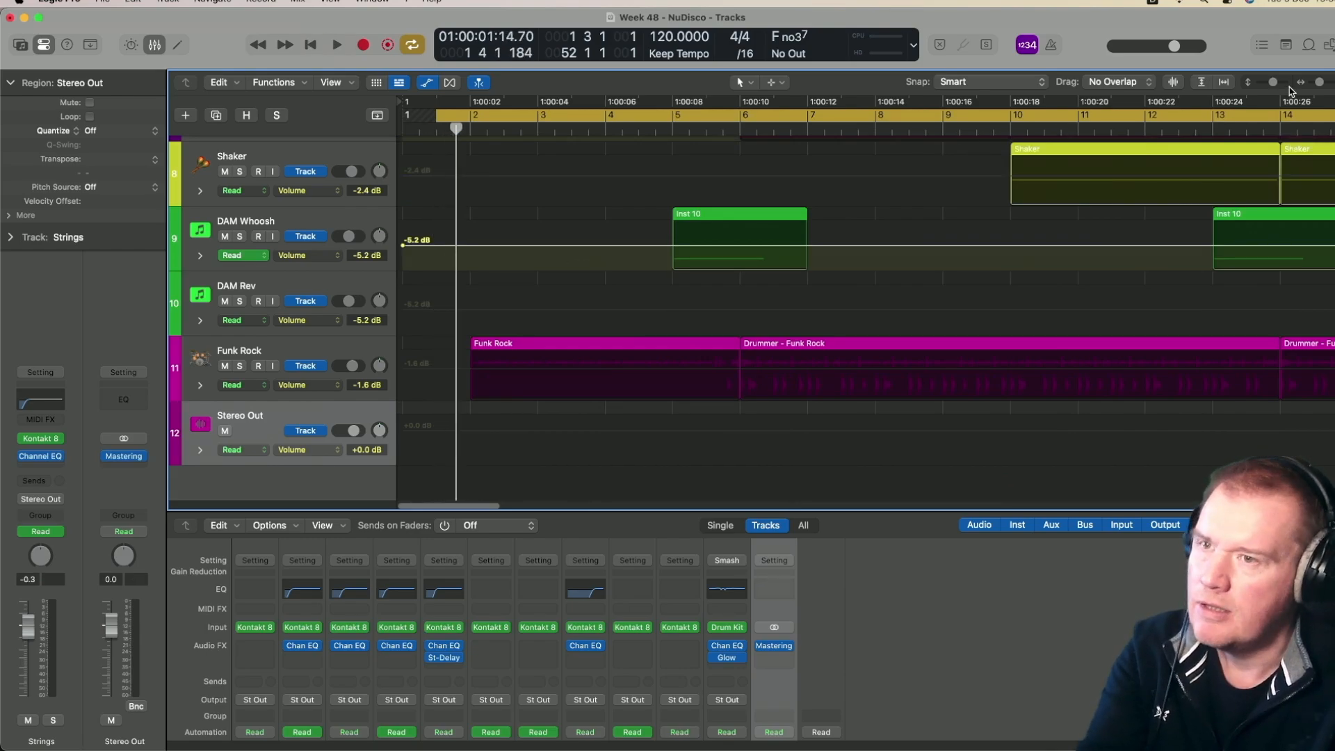
drag(1320, 83, 1312, 83)
key(c)
click(760, 131)
key(space)
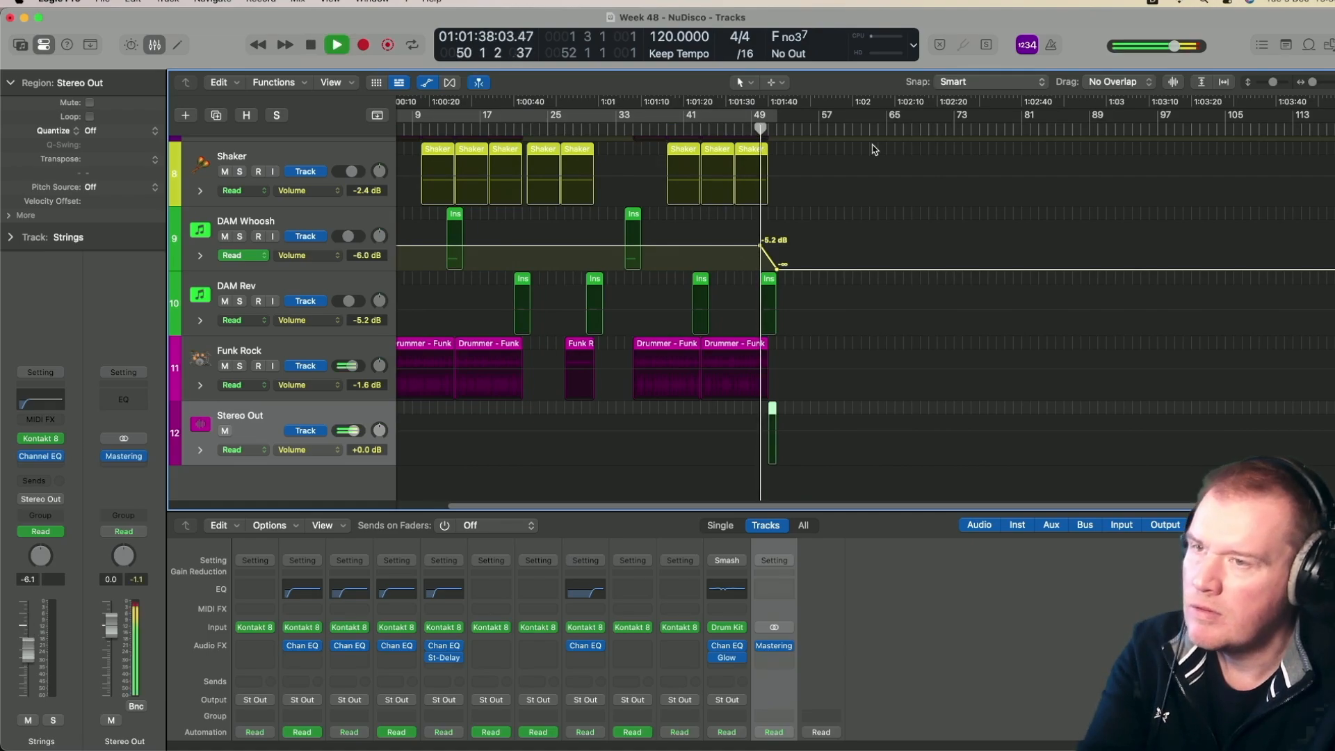
drag(1312, 83, 1322, 84)
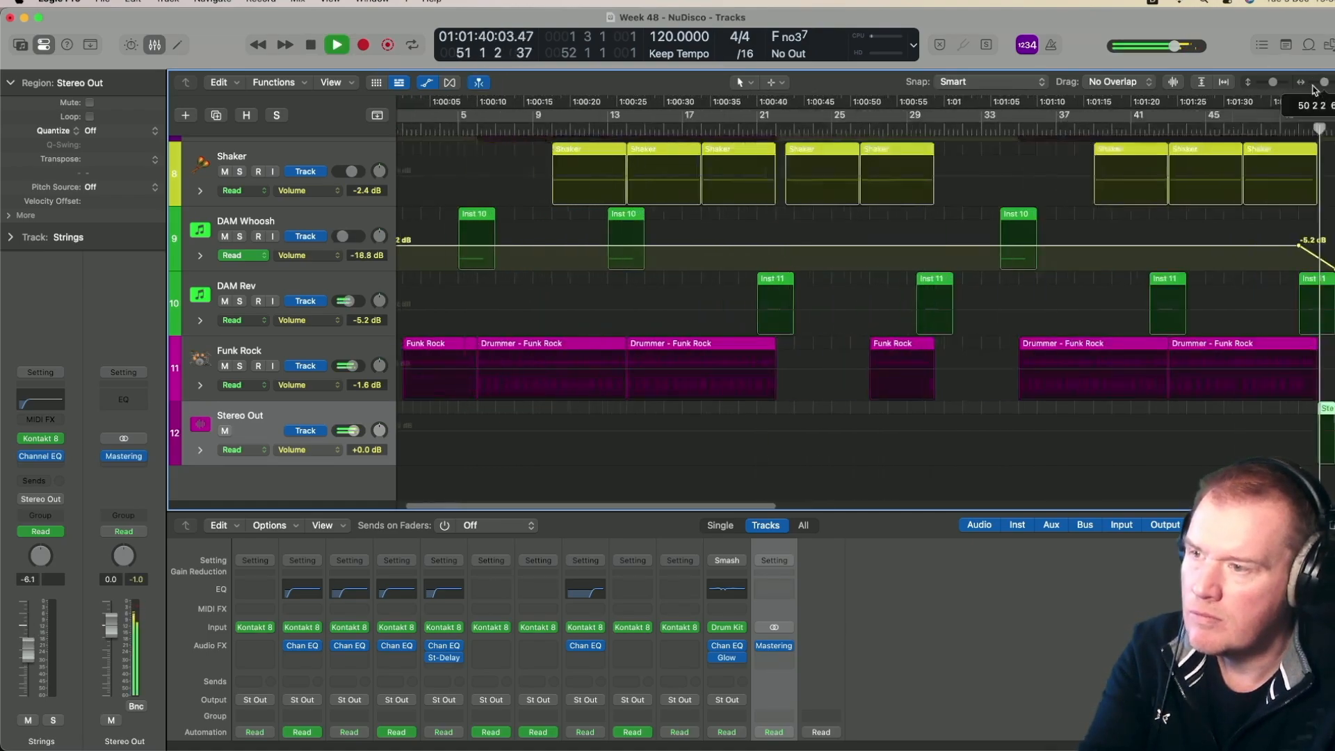
key(space)
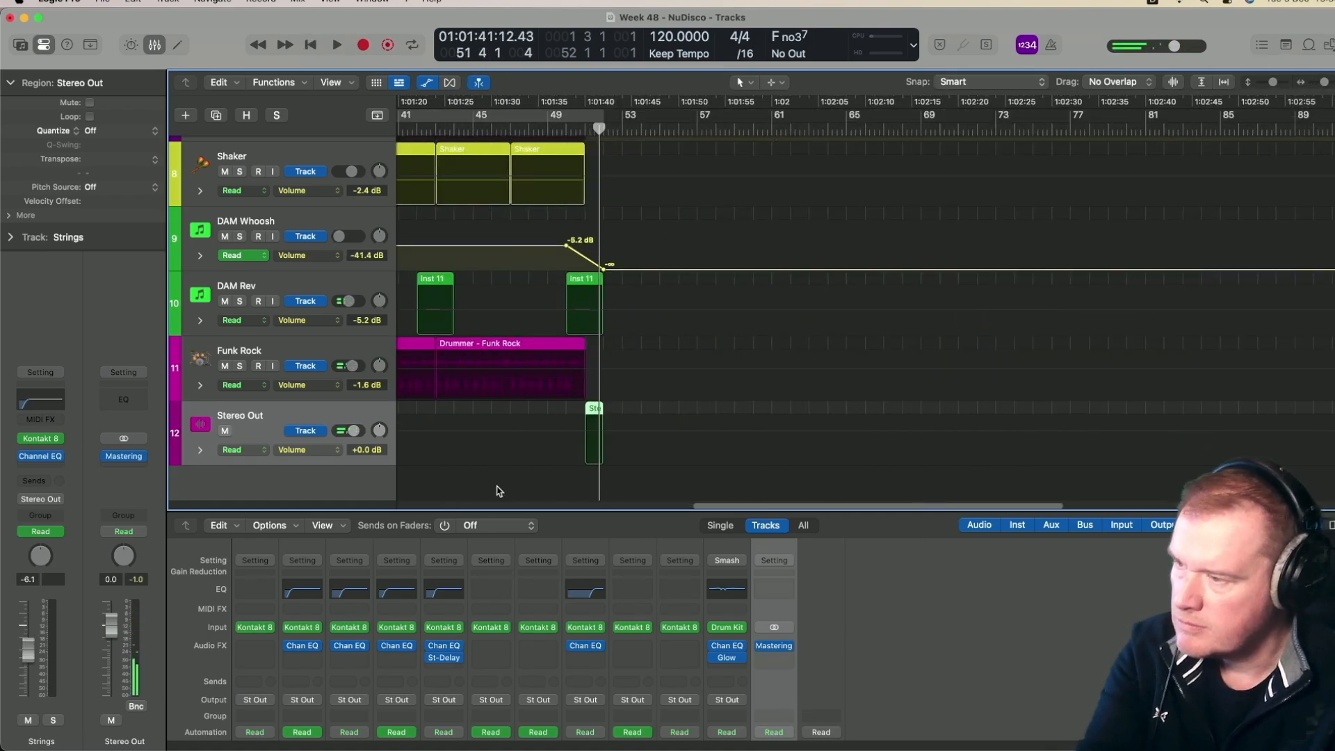
Automate a Stereo Out volume fade from 0.0 dB at bar 51 down to -∞ dB at bar 52
drag(1326, 84, 1323, 90)
mouse_move(789, 506)
mouse_down()
mouse_move(760, 507)
mouse_move(777, 509)
mouse_up()
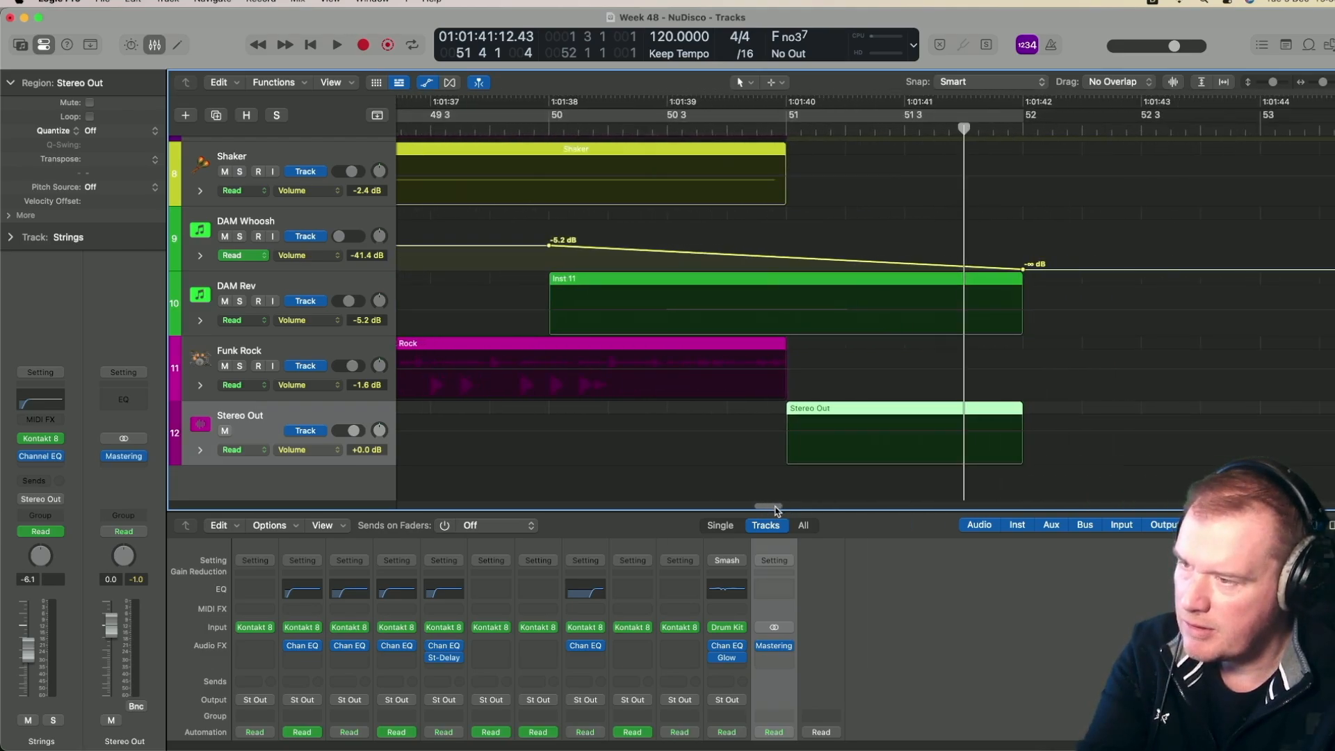
click(790, 436)
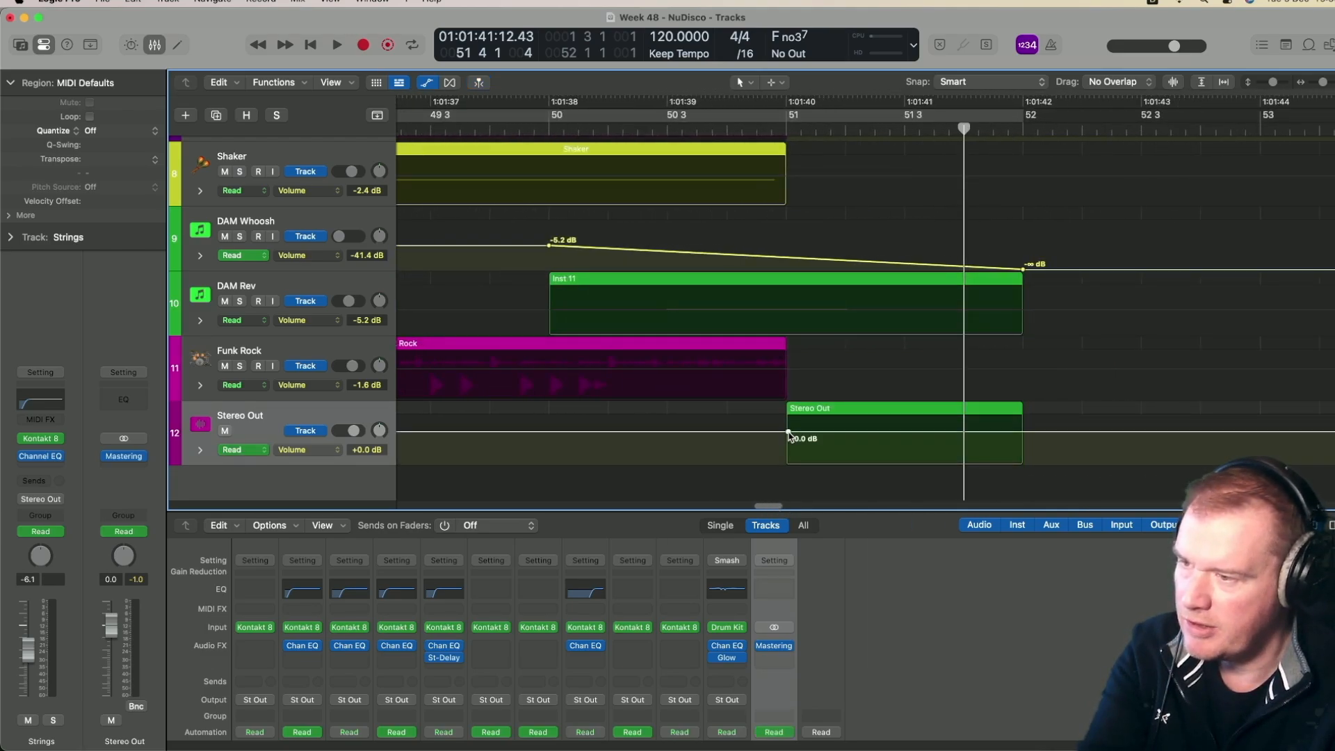
drag(1021, 433, 1021, 463)
Bend the Stereo Out fade upward into a convex curve with the Automation Curve Tool and play the ending to check it
click(746, 83)
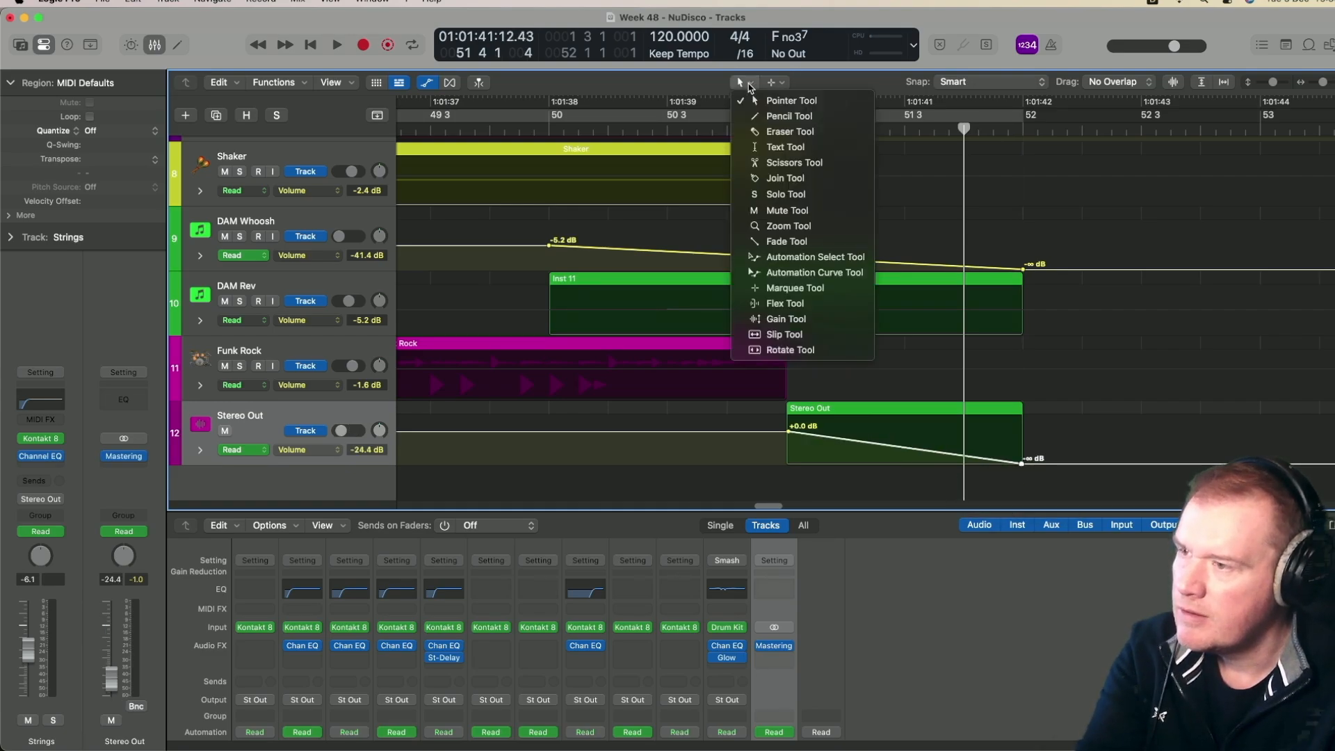
click(817, 274)
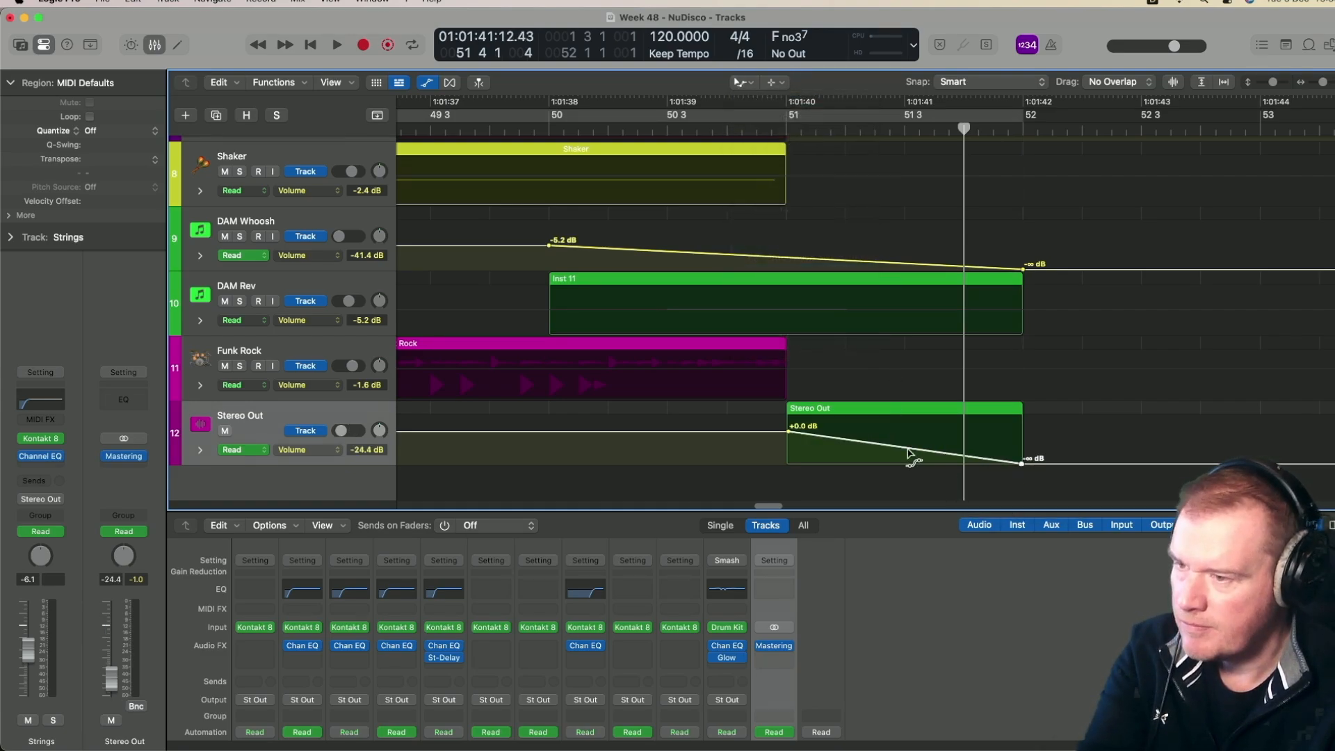
drag(908, 450, 914, 375)
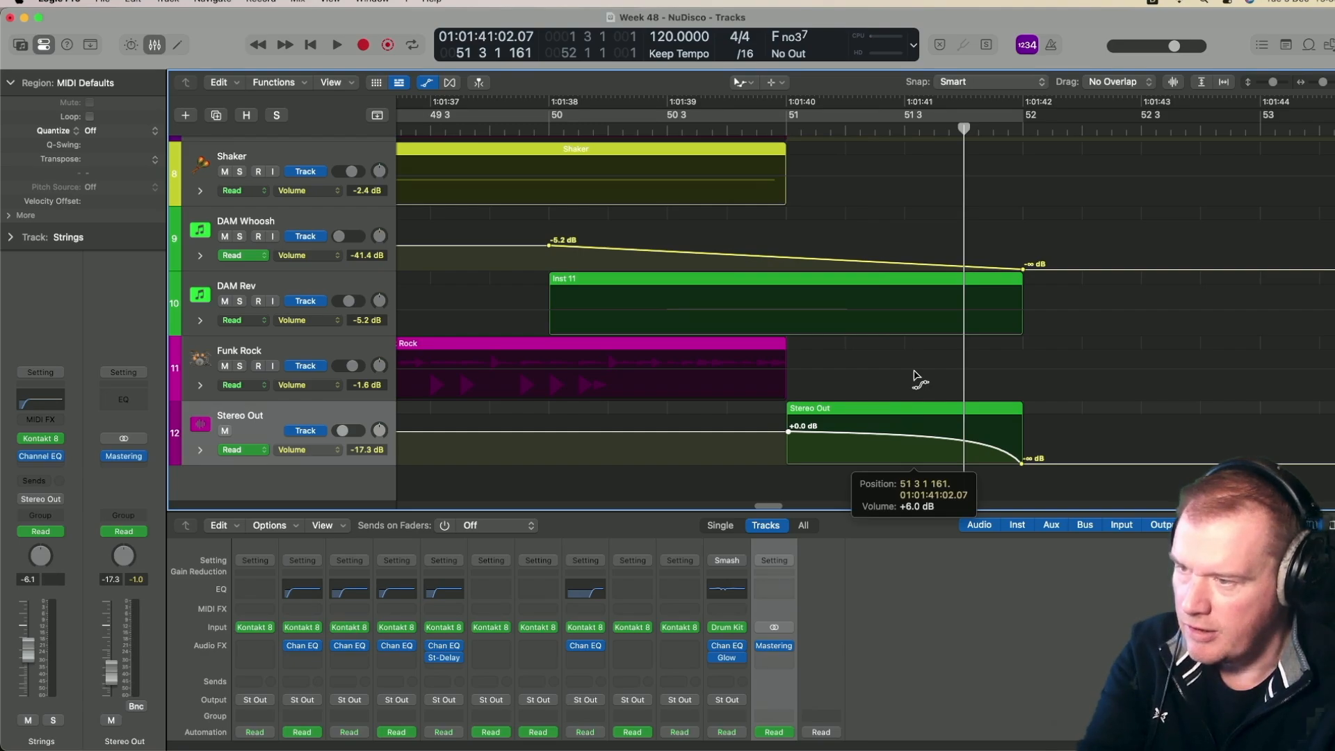
drag(917, 384, 918, 385)
key(space)
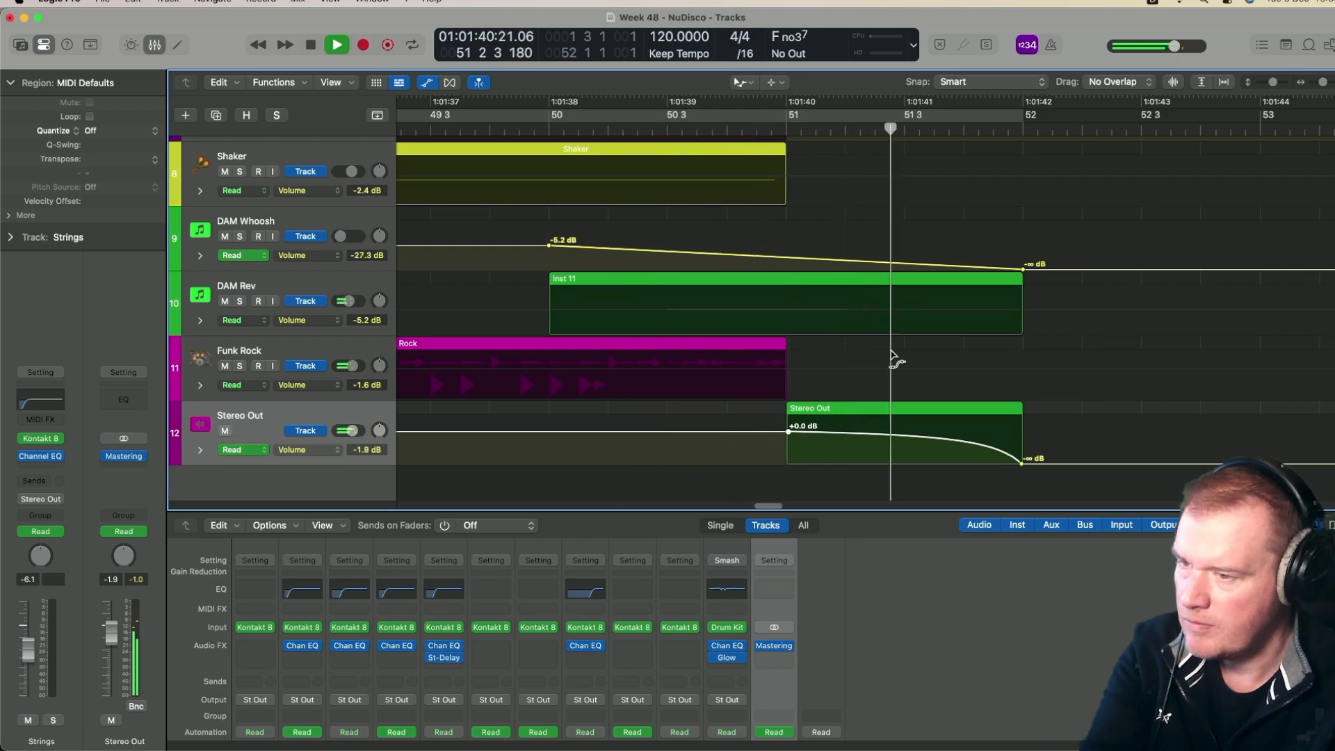
key(space)
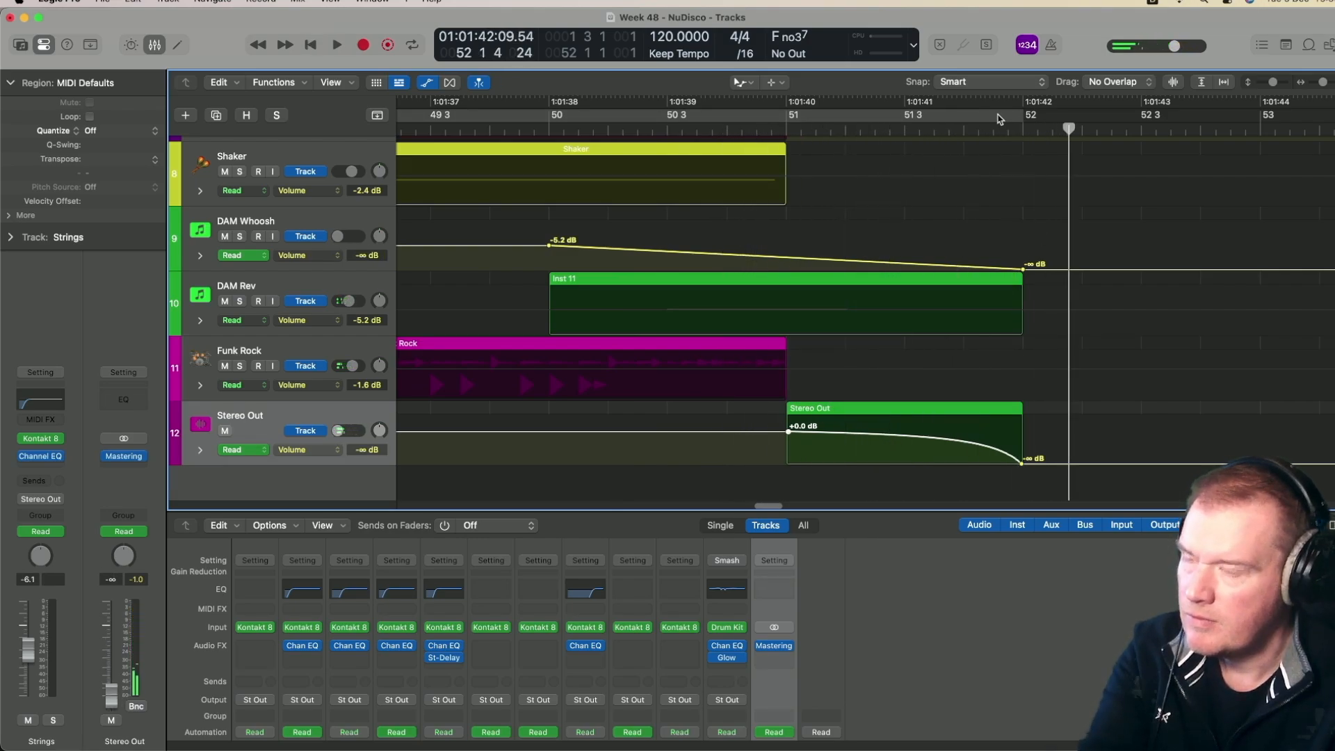
Turn the cycle range back on and hide the track automation
click(997, 114)
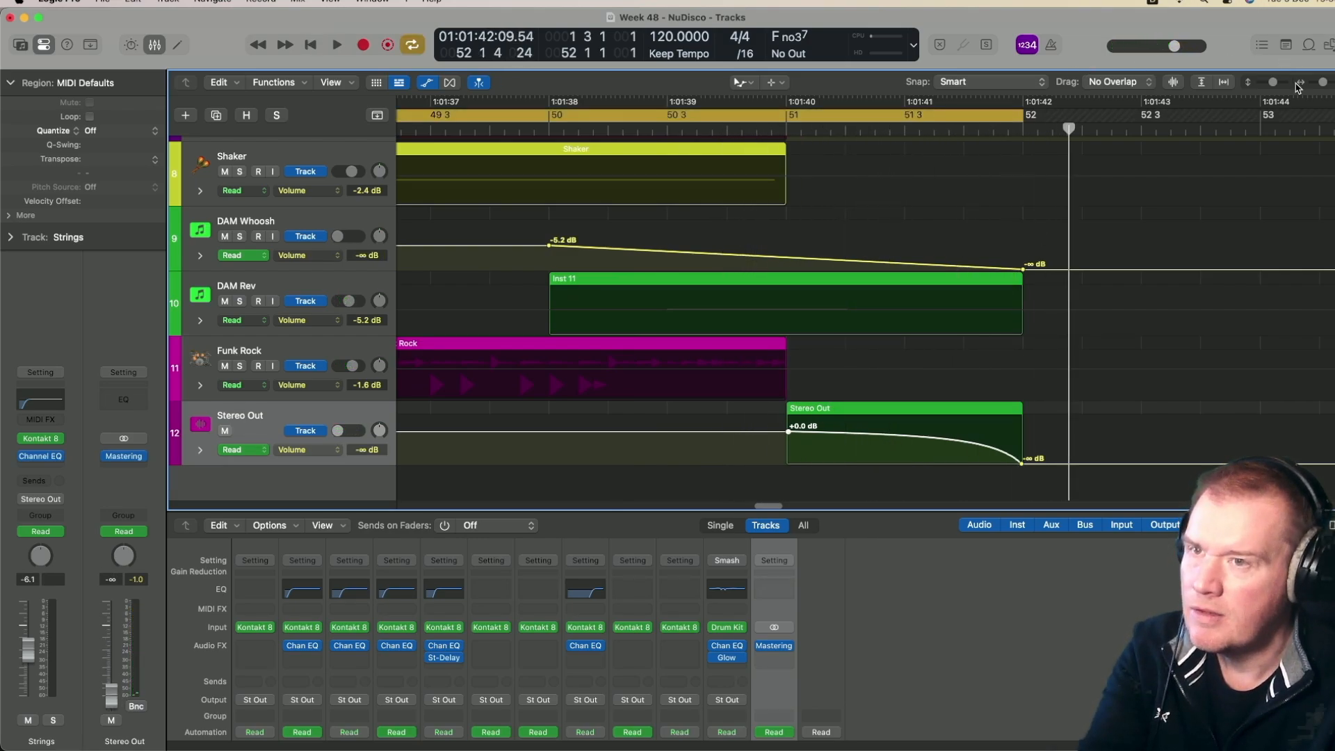
drag(1323, 83, 1316, 89)
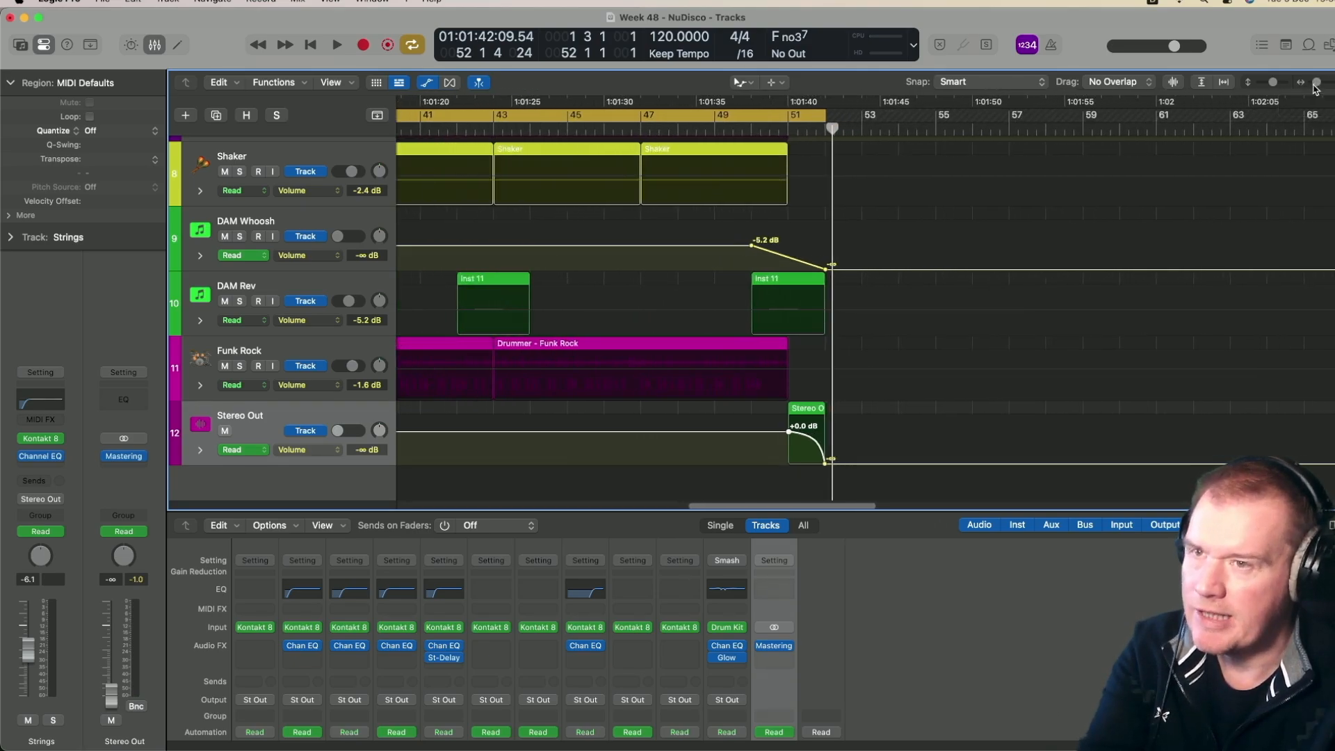
click(428, 85)
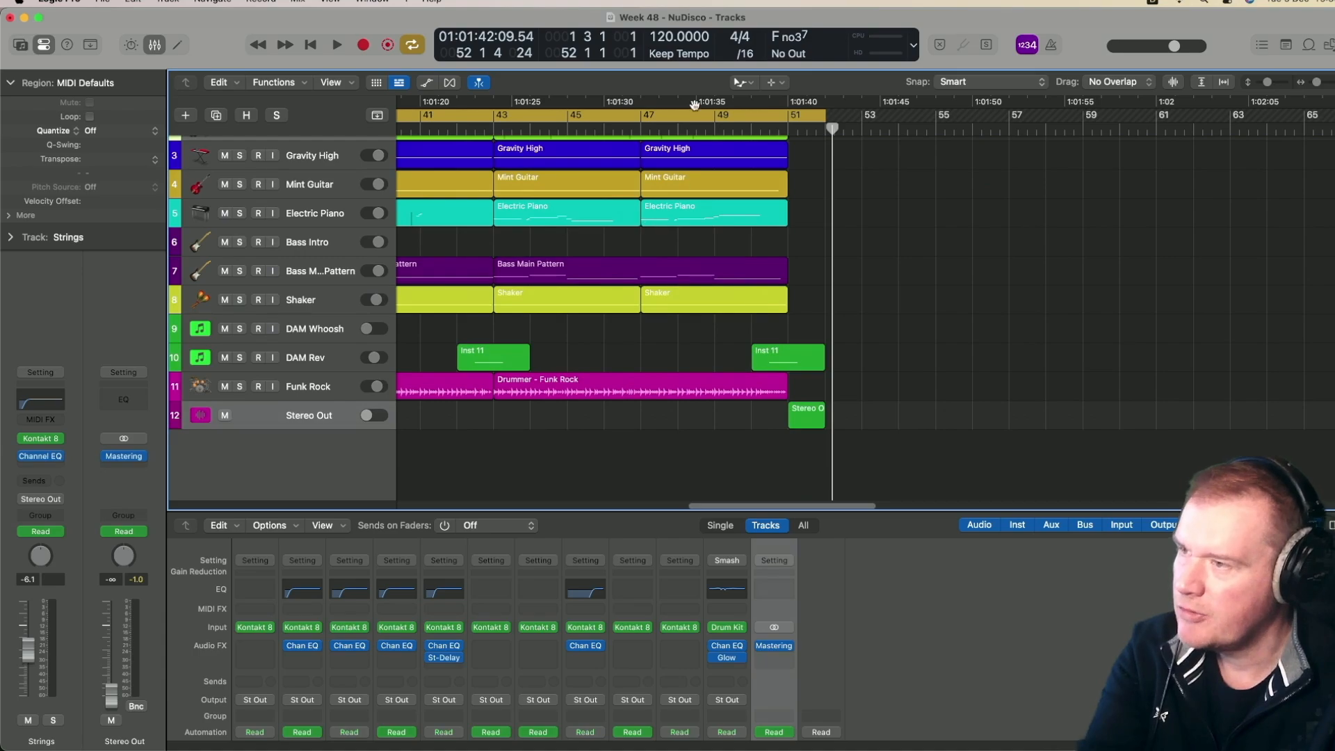
Switch back to the Pointer Tool and return to the first tracks of the arrangement
click(742, 84)
click(752, 100)
scroll(647, 232, up, 5)
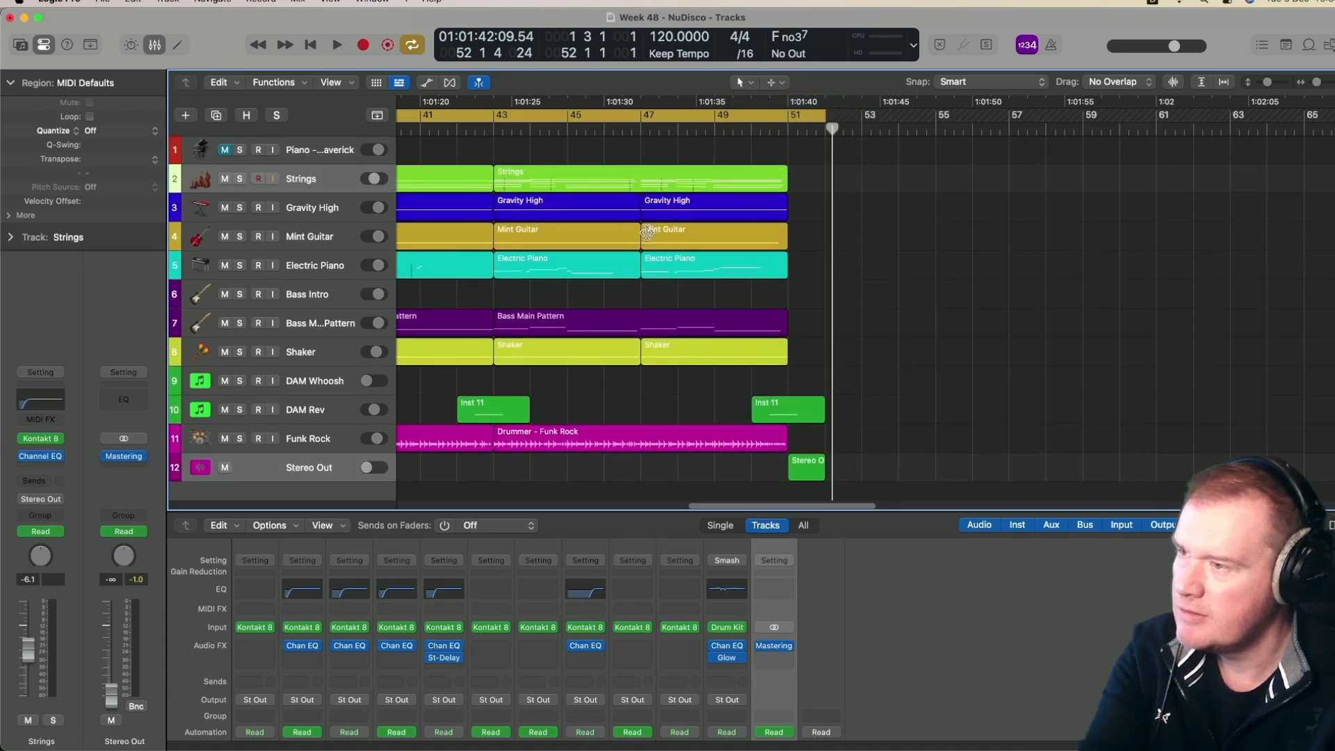
Play the ending from bar 47 with cycling off to check the fade-out, and turn the cycle range back on
click(639, 126)
key(space)
key(space)
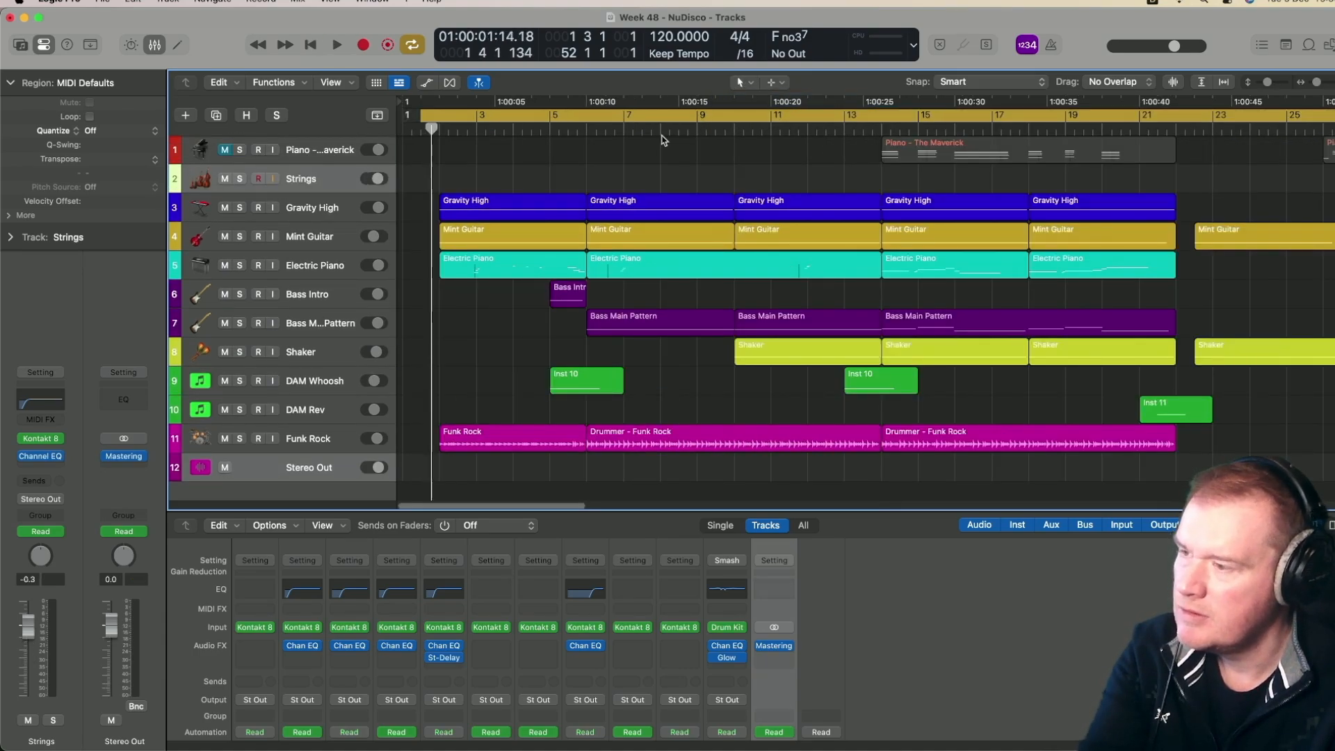
drag(575, 508, 698, 520)
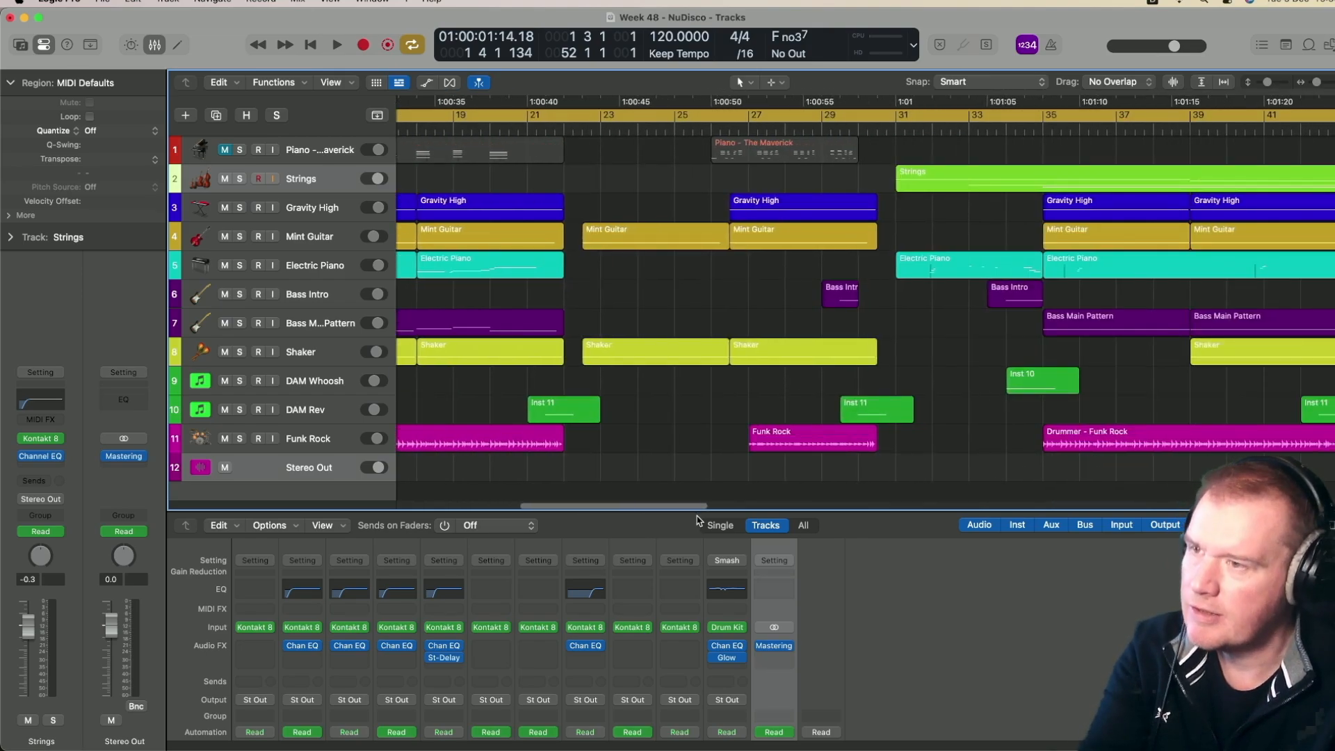
key(c)
drag(695, 509, 810, 514)
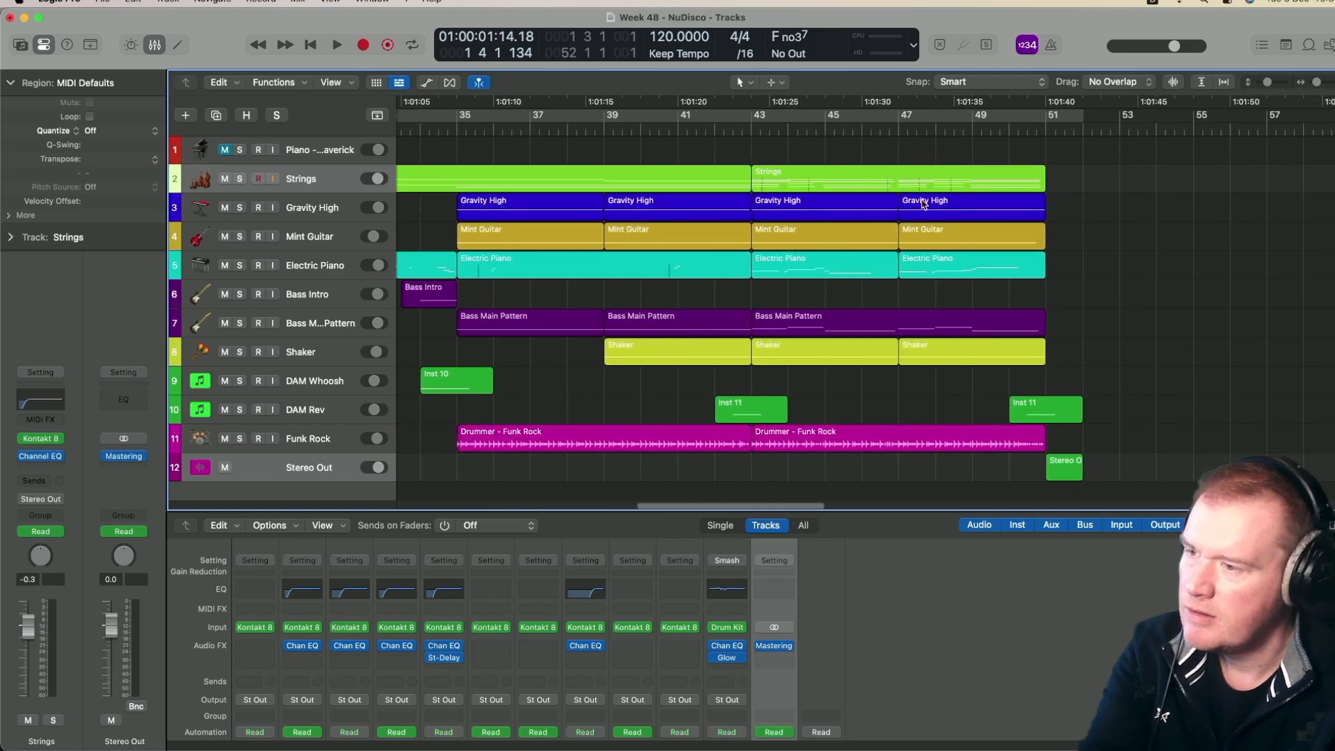
click(900, 131)
key(space)
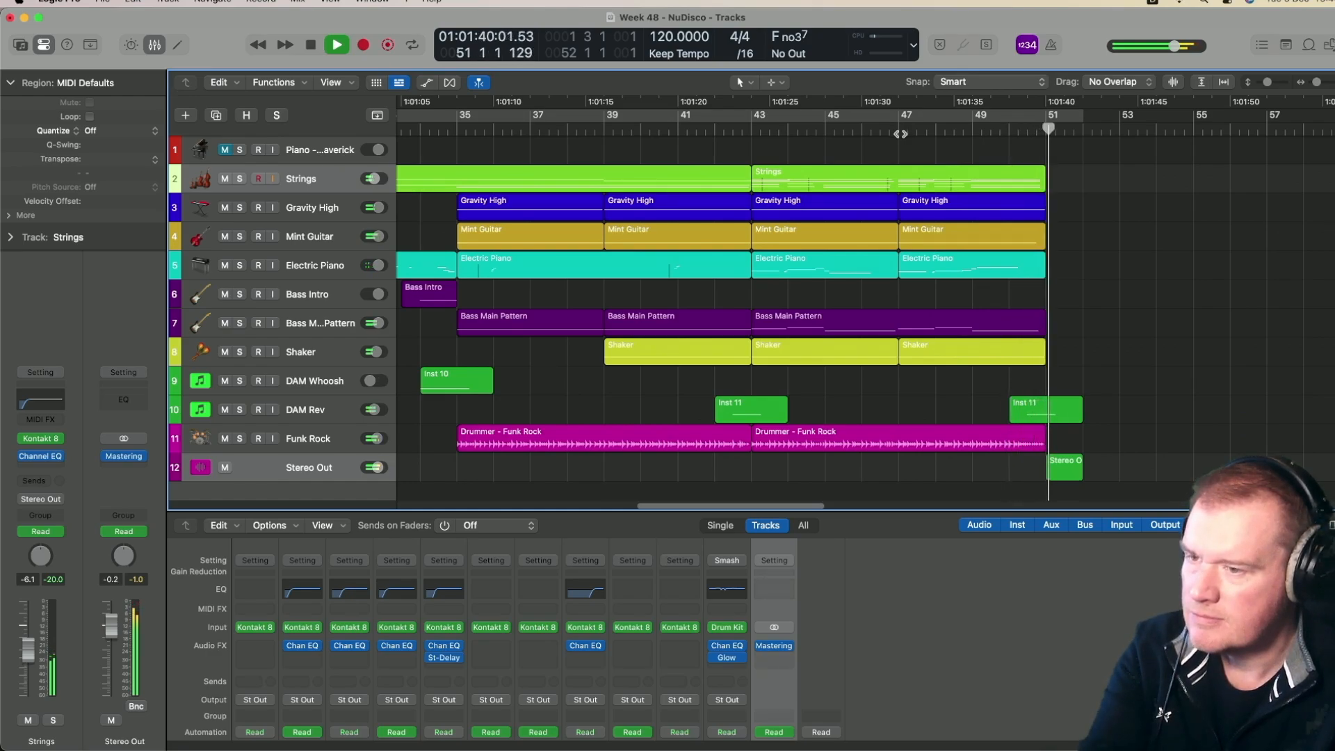
key(space)
click(876, 118)
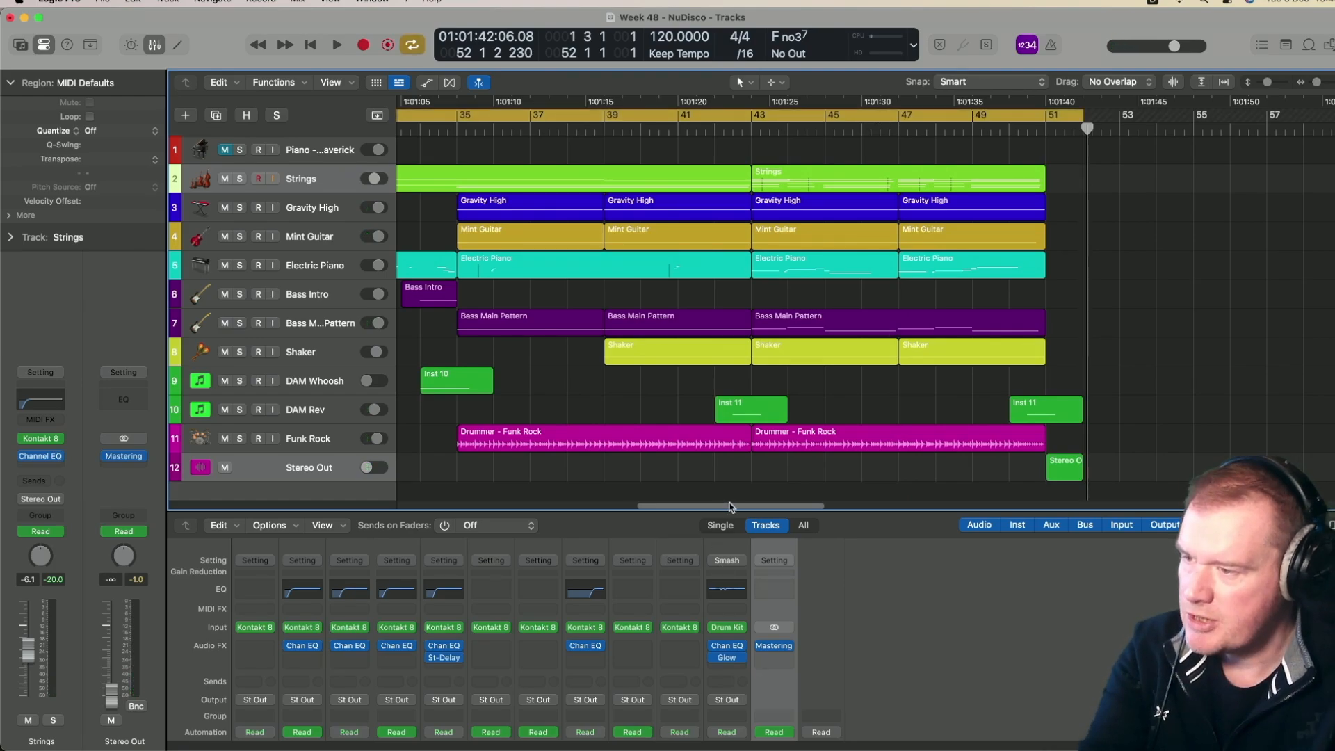
Play the opening of the song and copy the DAM Rev region Inst 11 from bar 21 to bar 1
drag(730, 506, 462, 525)
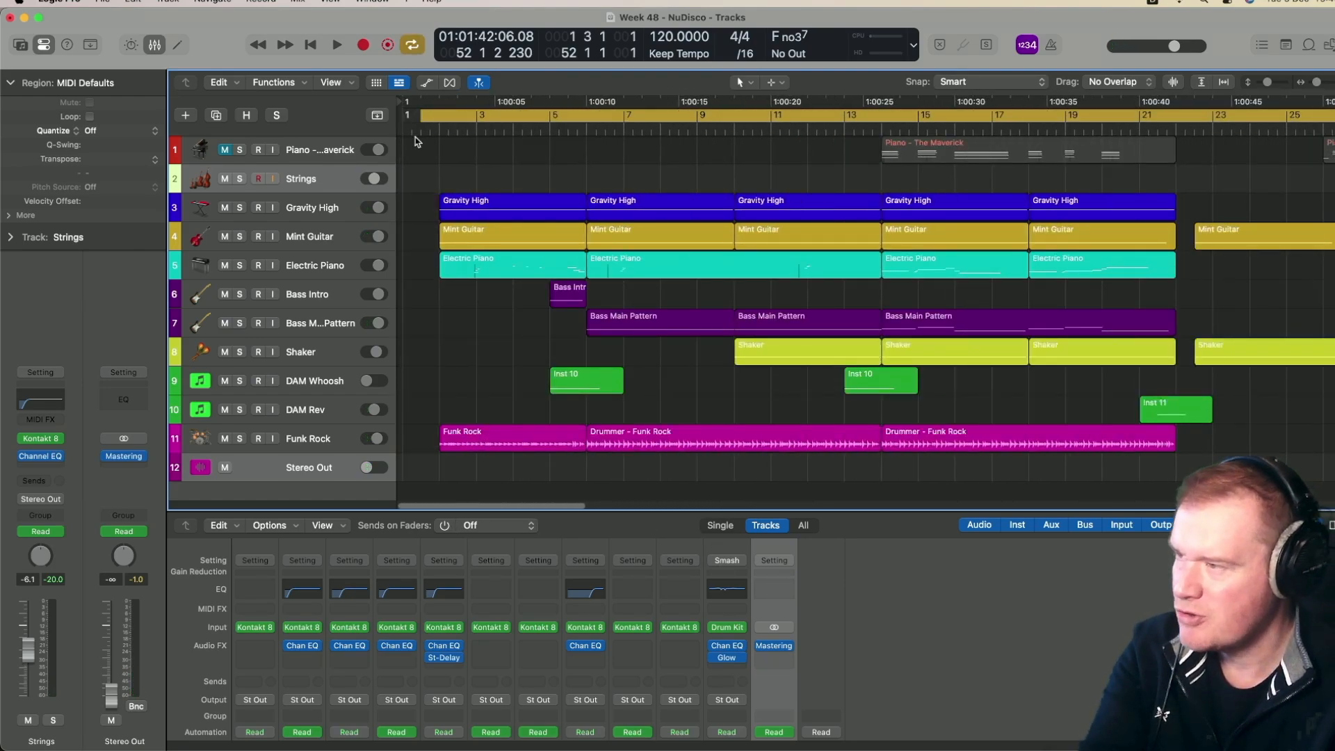
key(space)
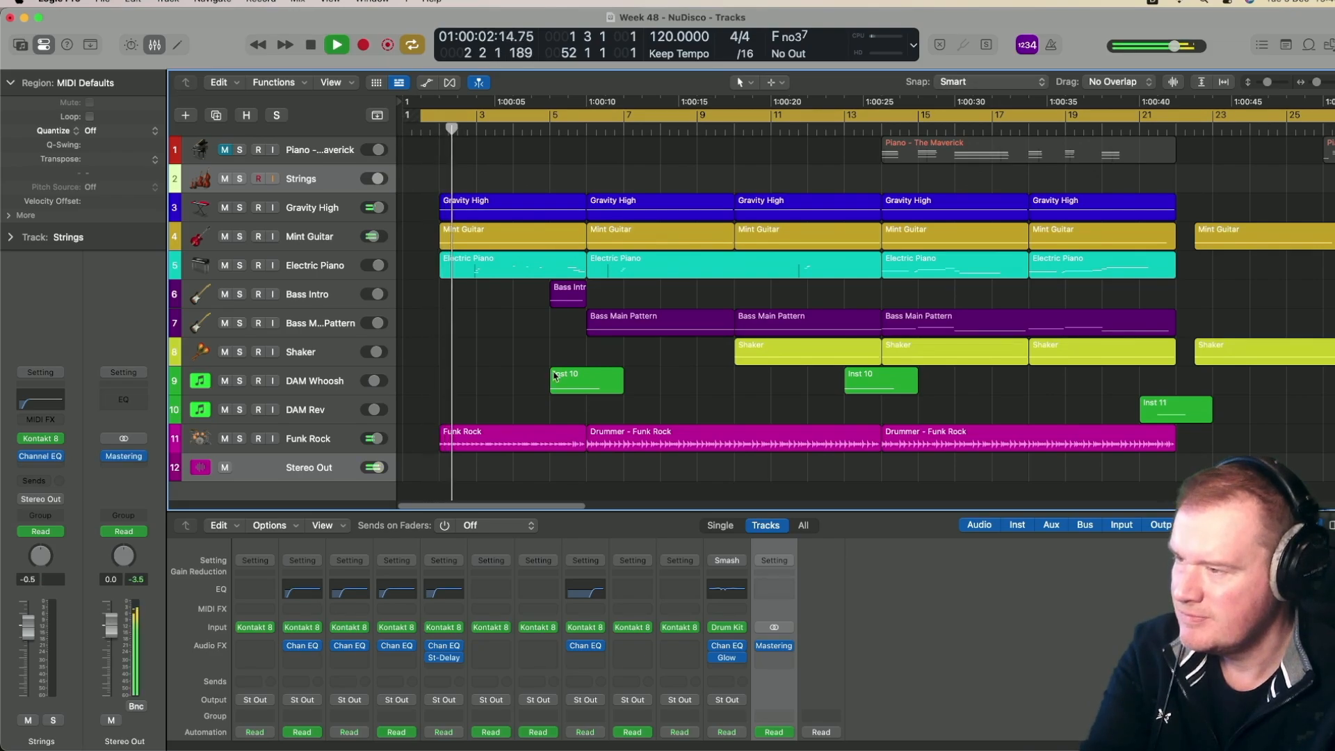
drag(1167, 406, 428, 413)
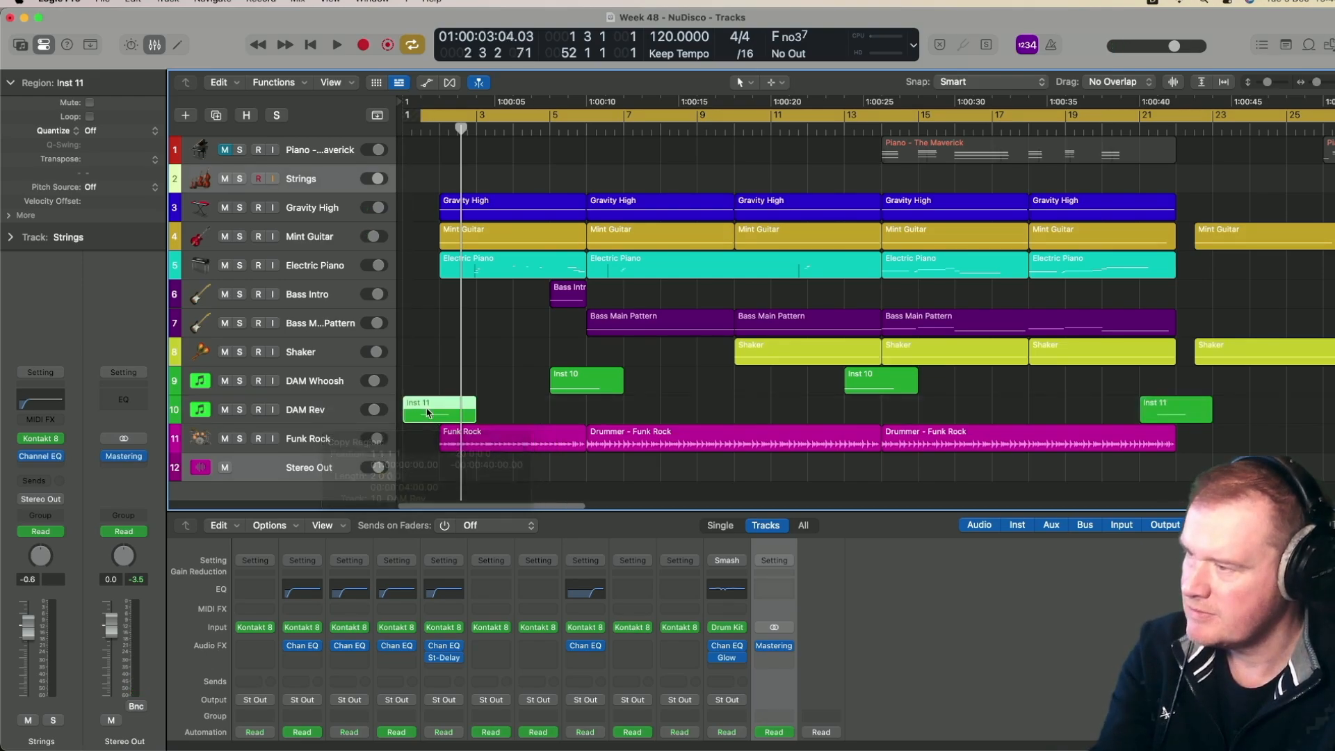
Replay the opening bars several times to check how the copied DAM Rev effect leads into bar 2
key(space)
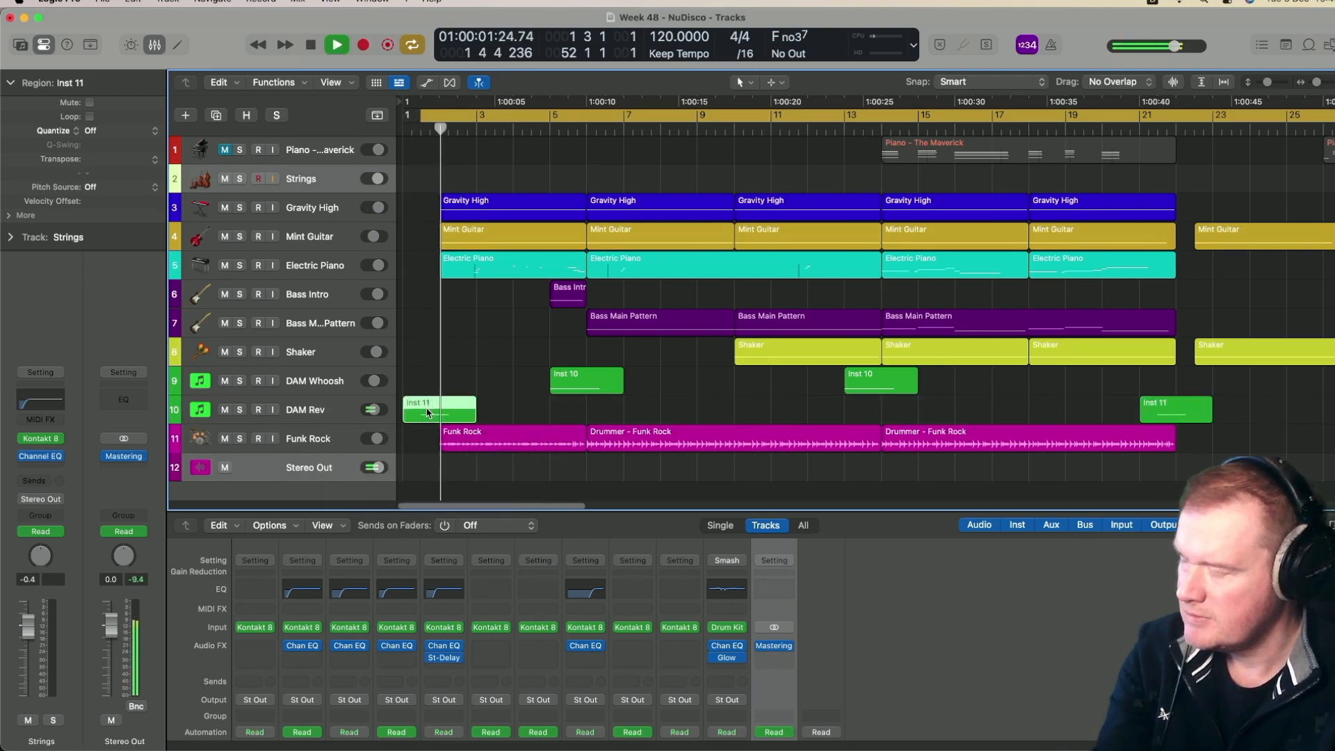
key(space)
key(space)
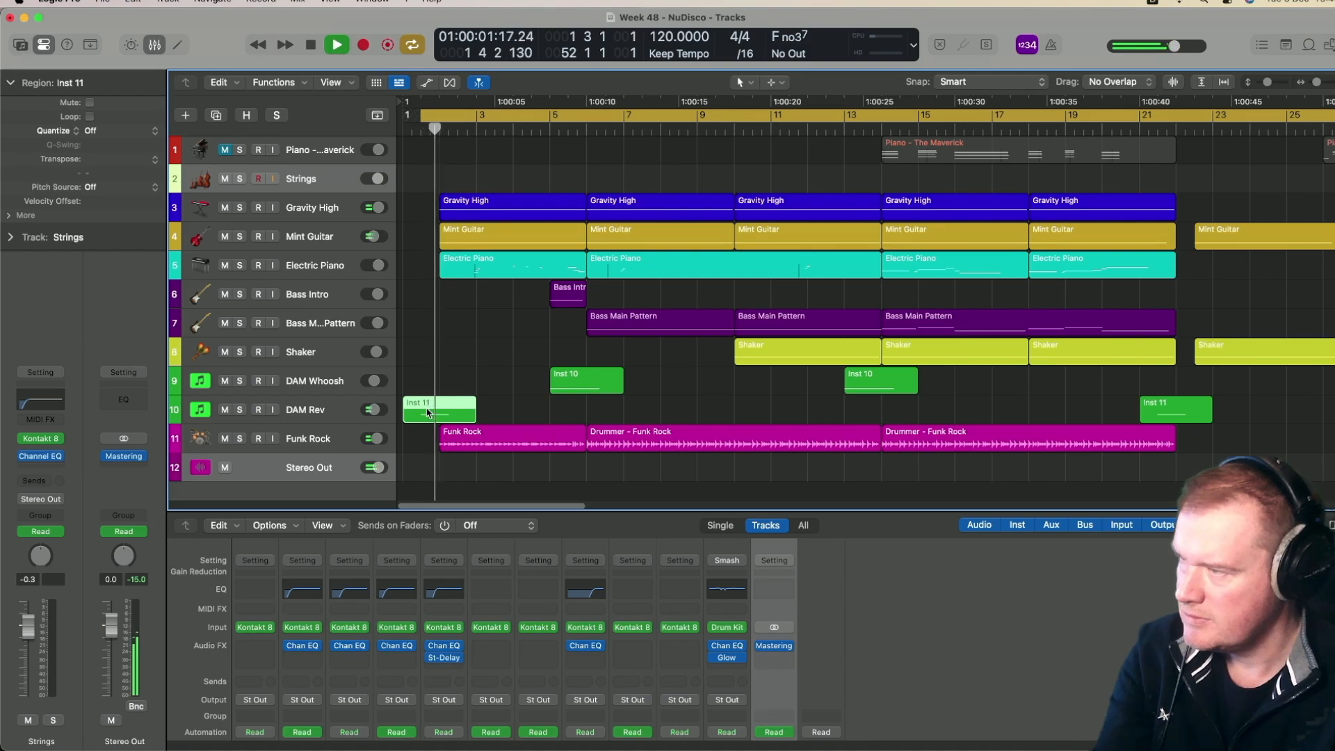
key(space)
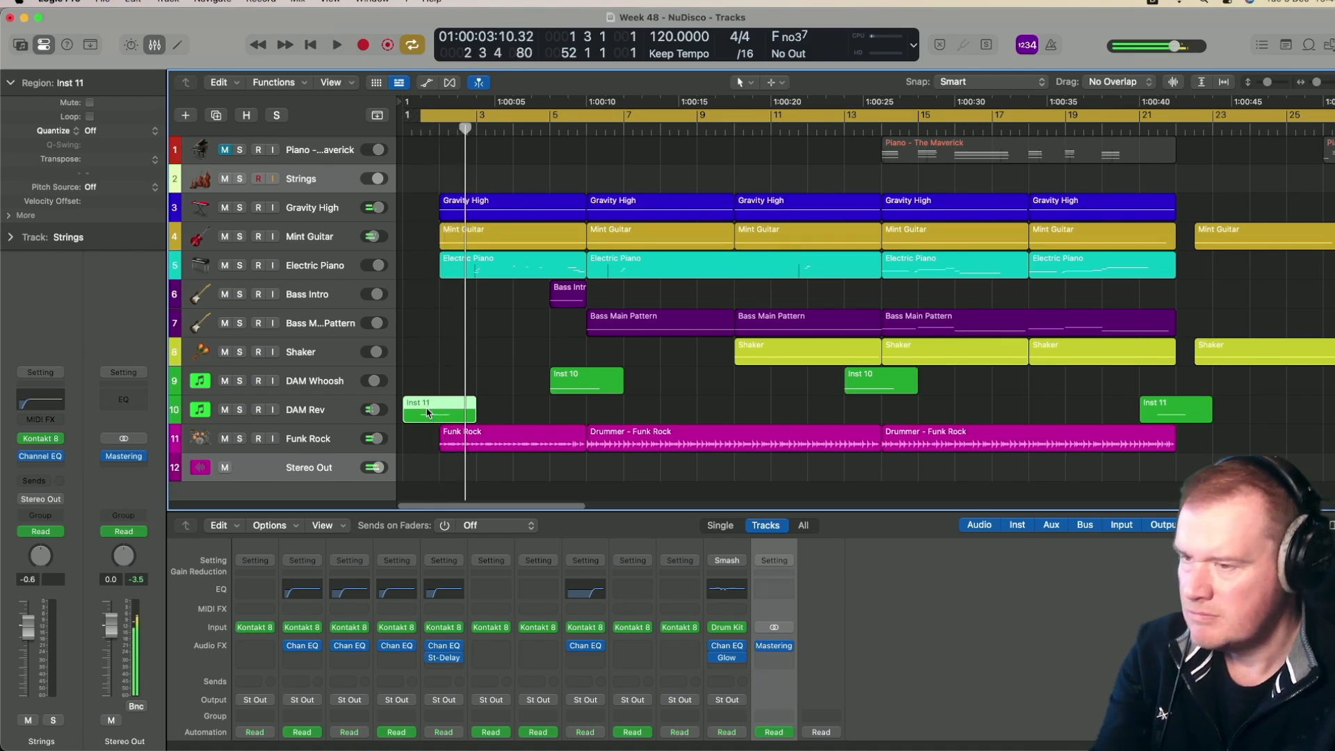
key(space)
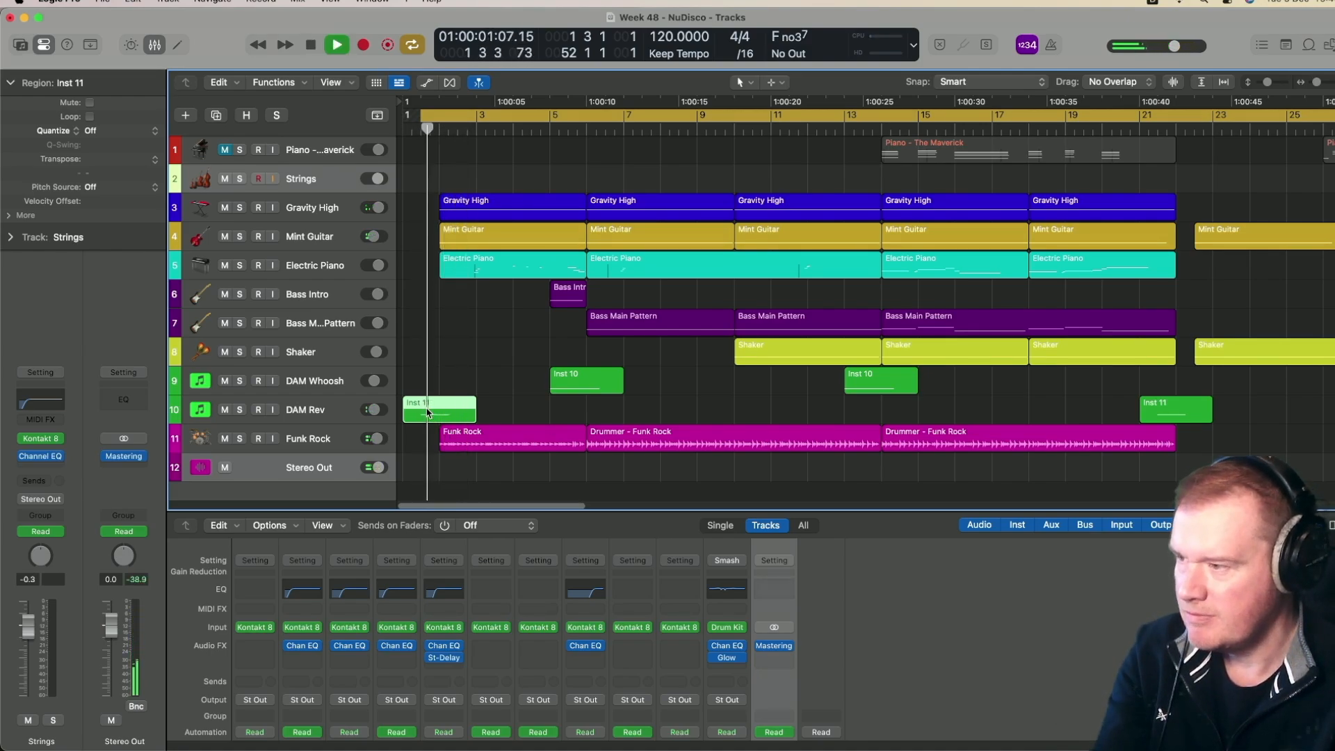
key(space)
Extend the start of the cycle range back to bar 1 and play the intro from the beginning
drag(420, 118, 399, 119)
key(space)
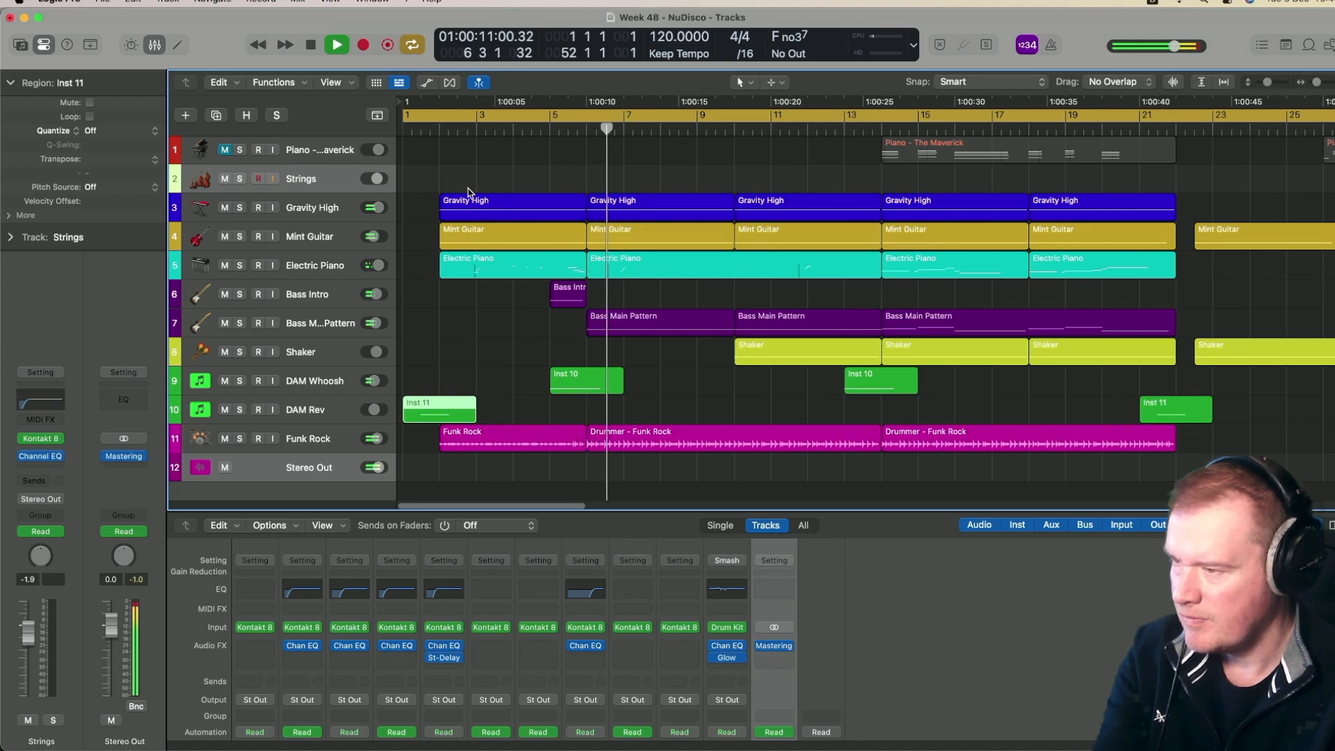
key(Return)
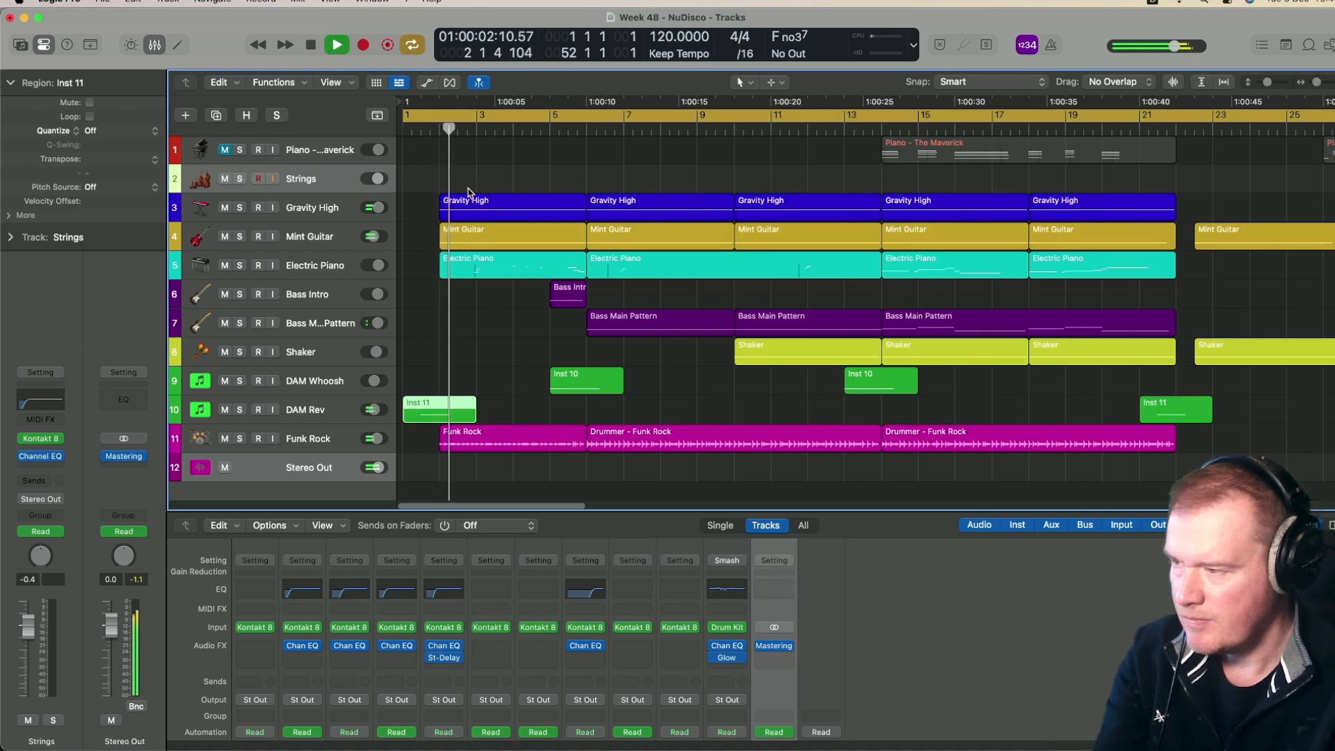
key(space)
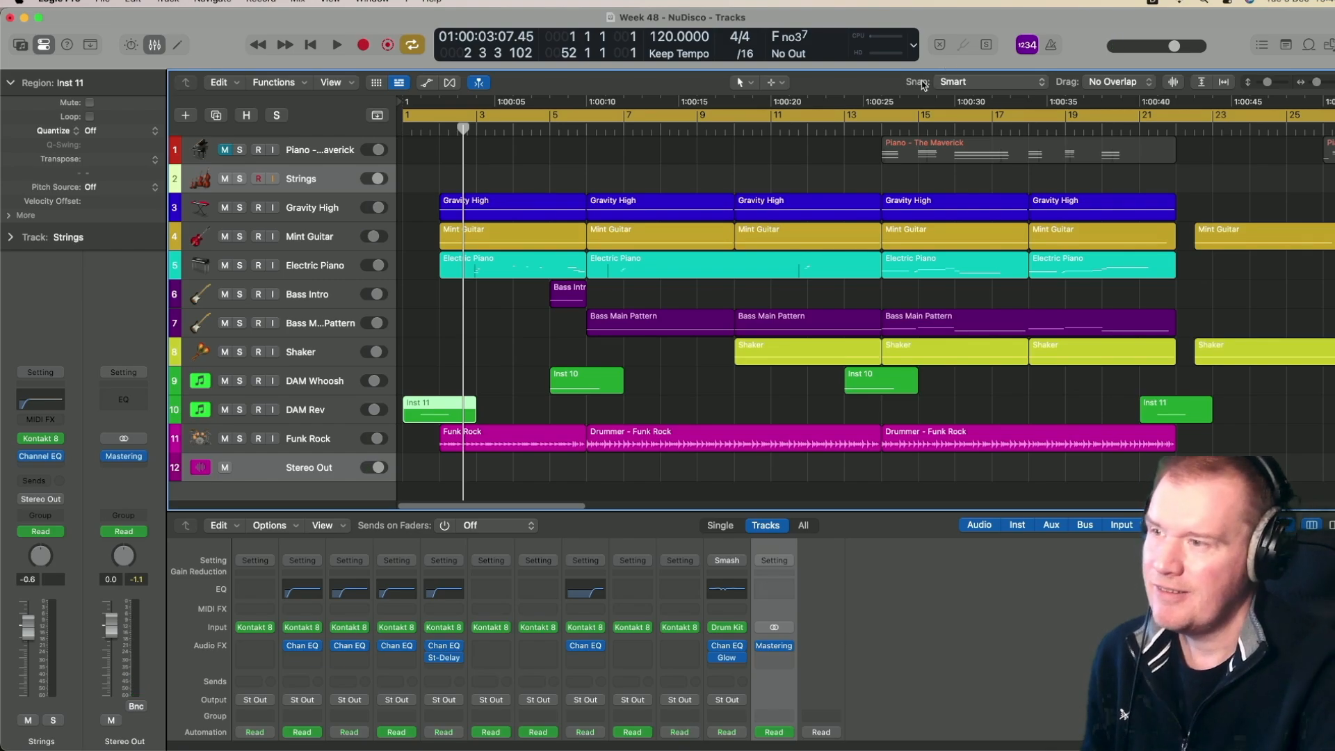
Show the whole arrangement and look up the Bounce in Place command for the Mint Guitar regions without running it
key(z)
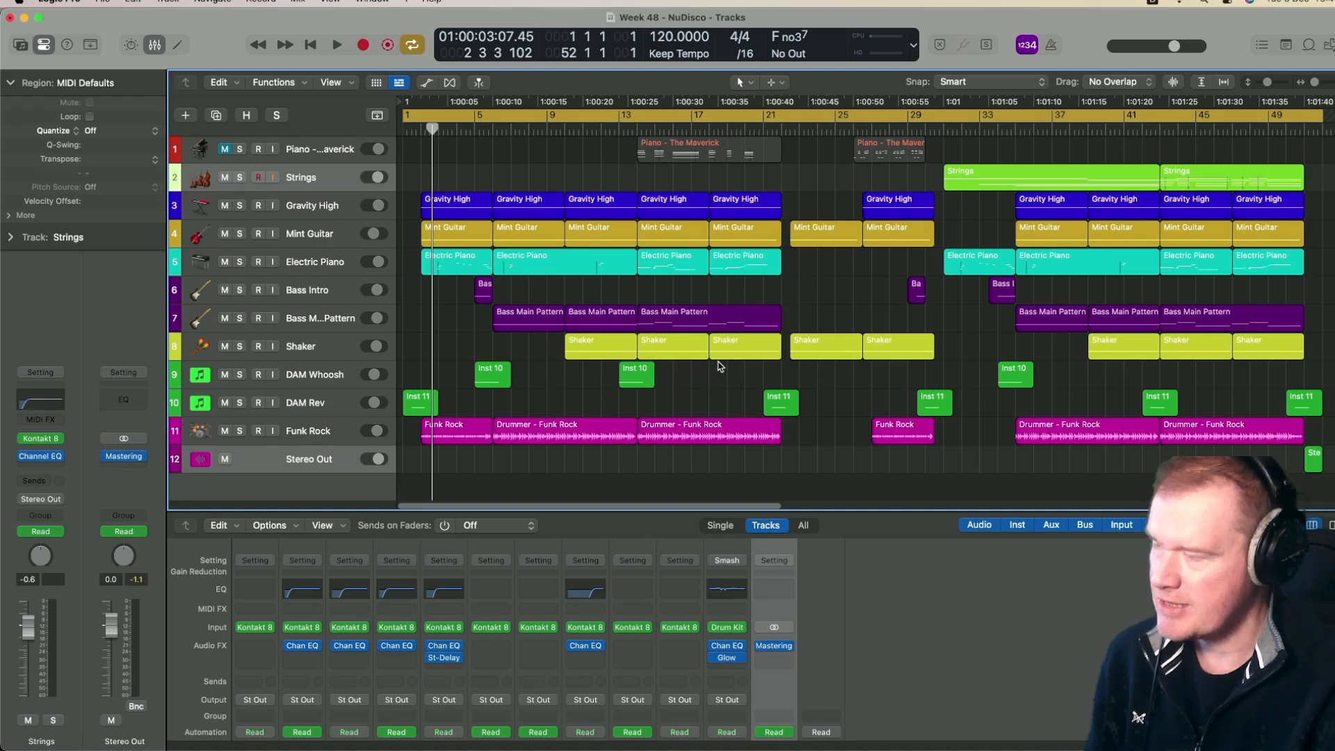
scroll(719, 366, down, 2)
scroll(719, 366, up, 2)
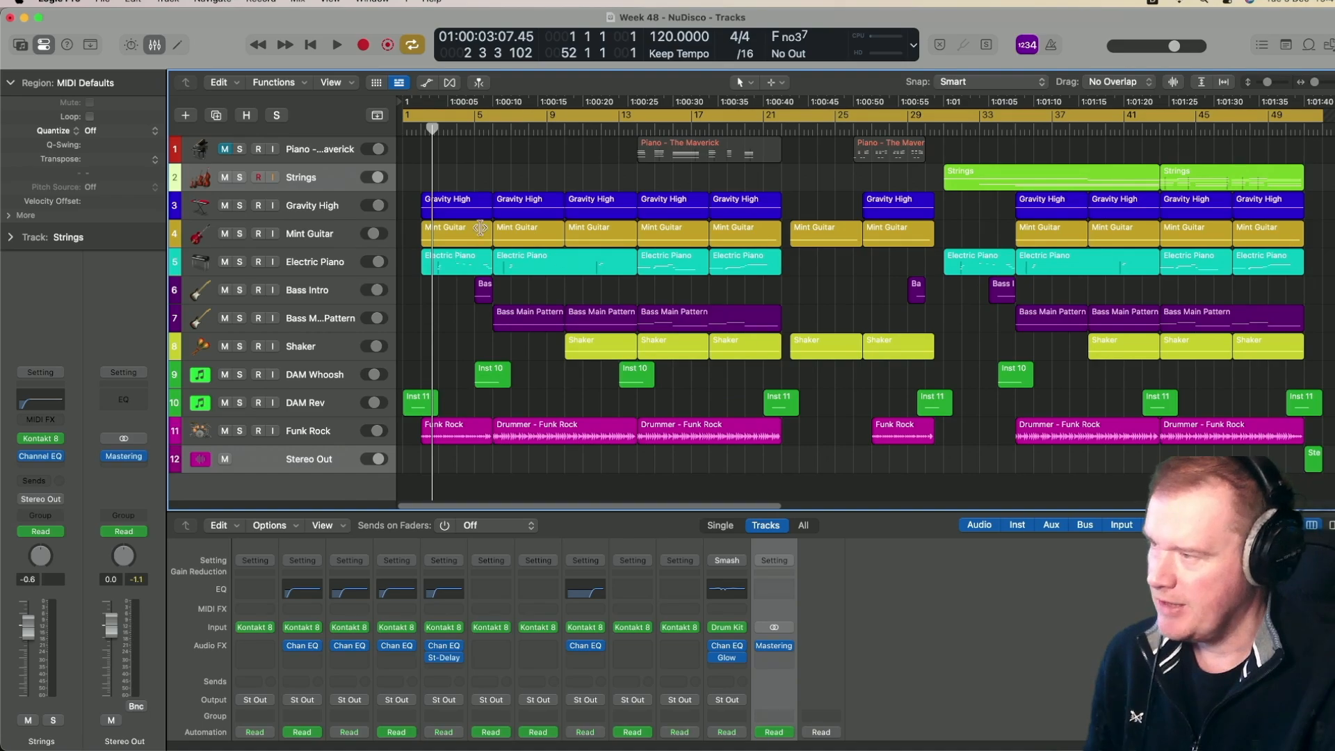
right_click(343, 235)
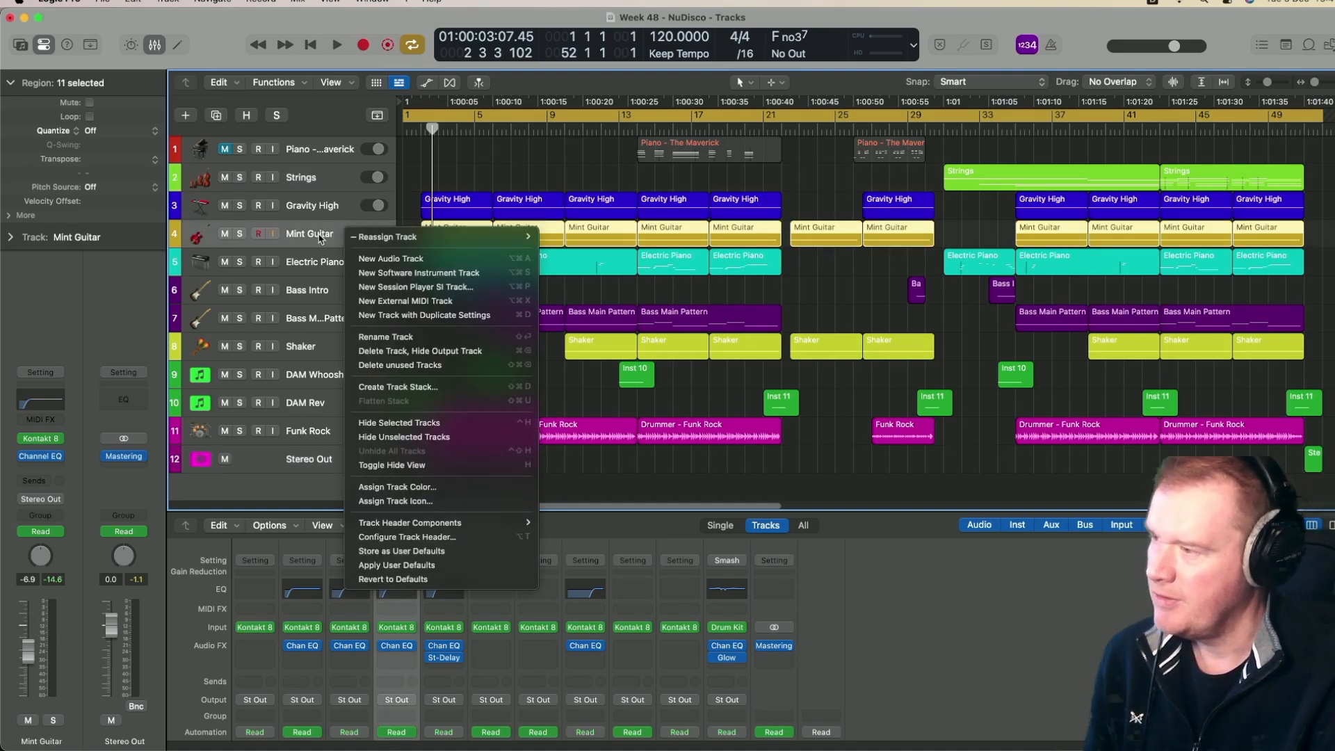
key(Escape)
right_click(469, 239)
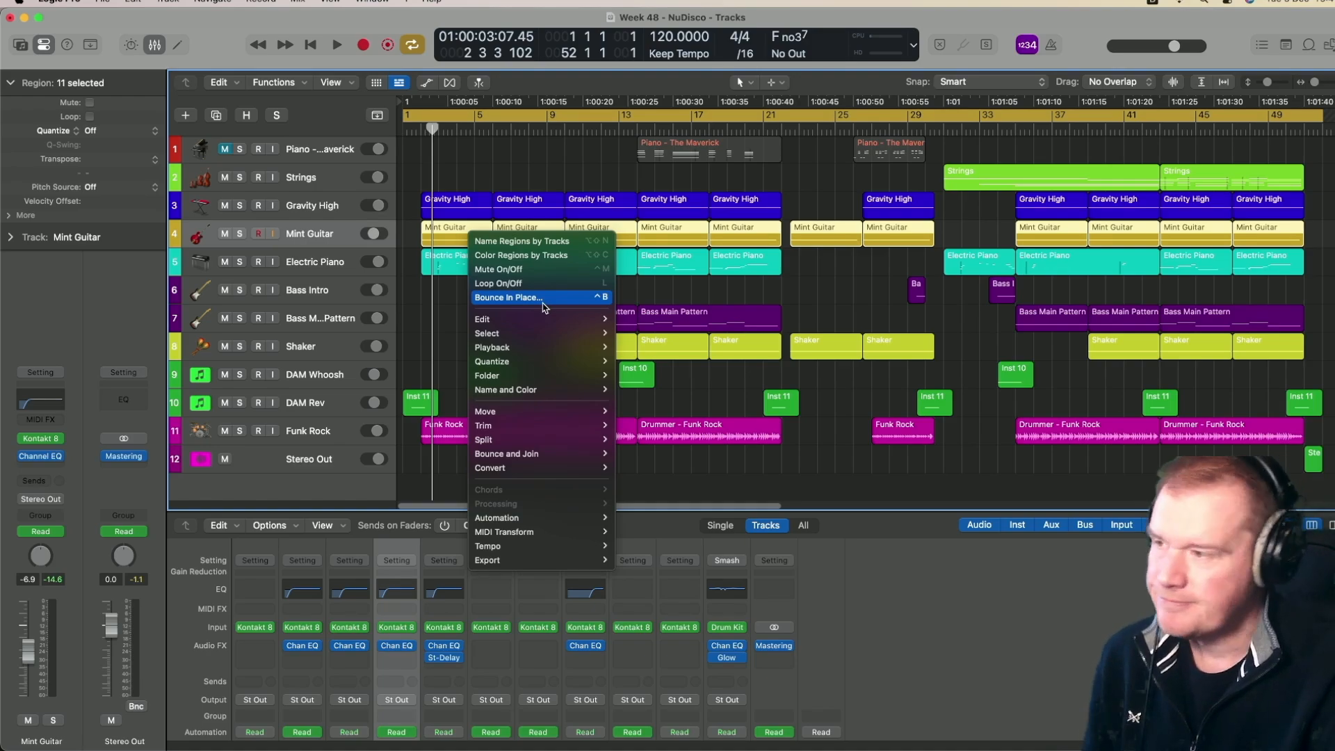
click(759, 387)
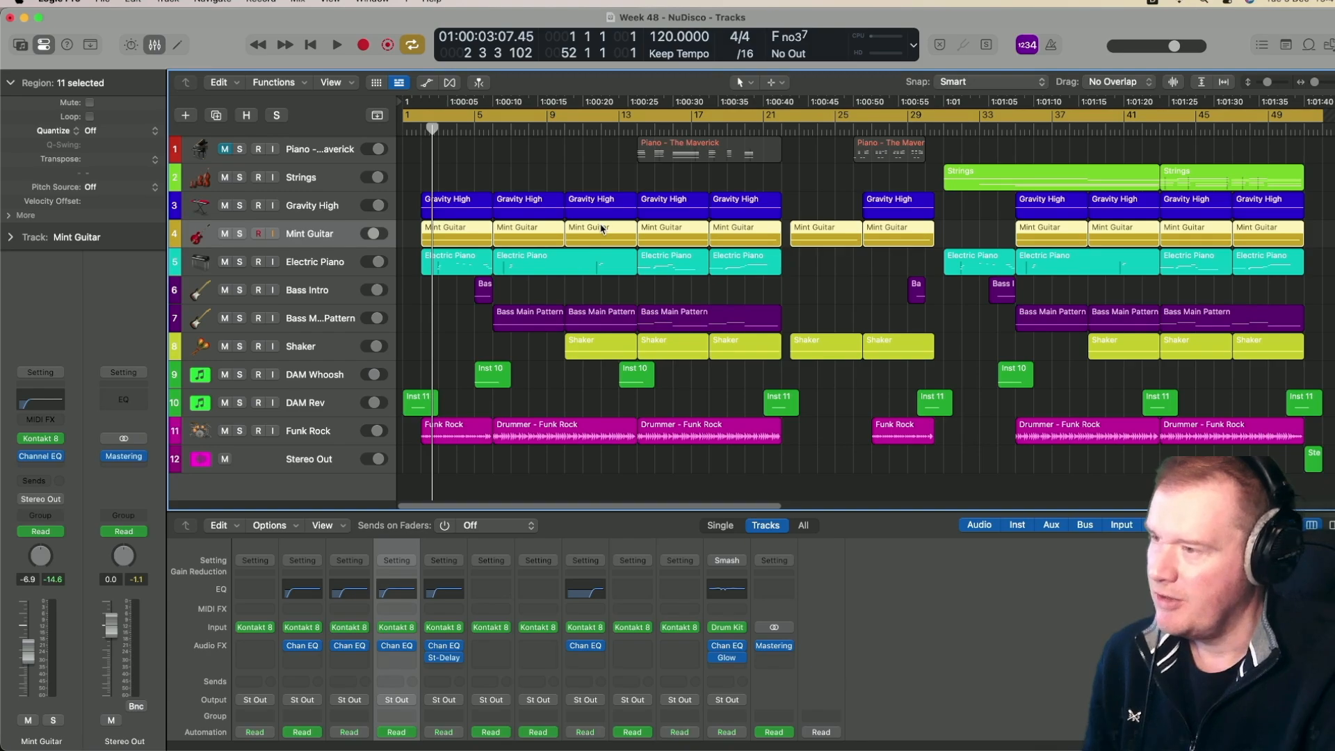
click(338, 208)
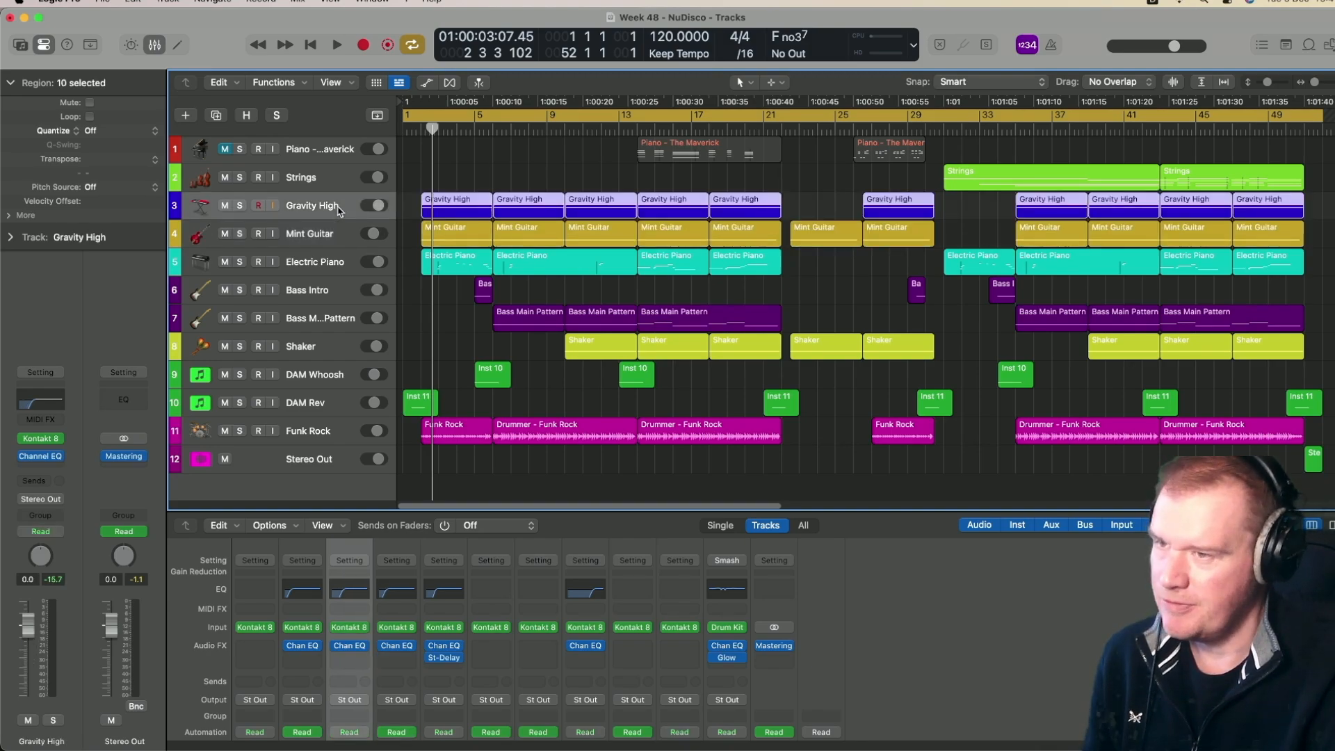
click(341, 233)
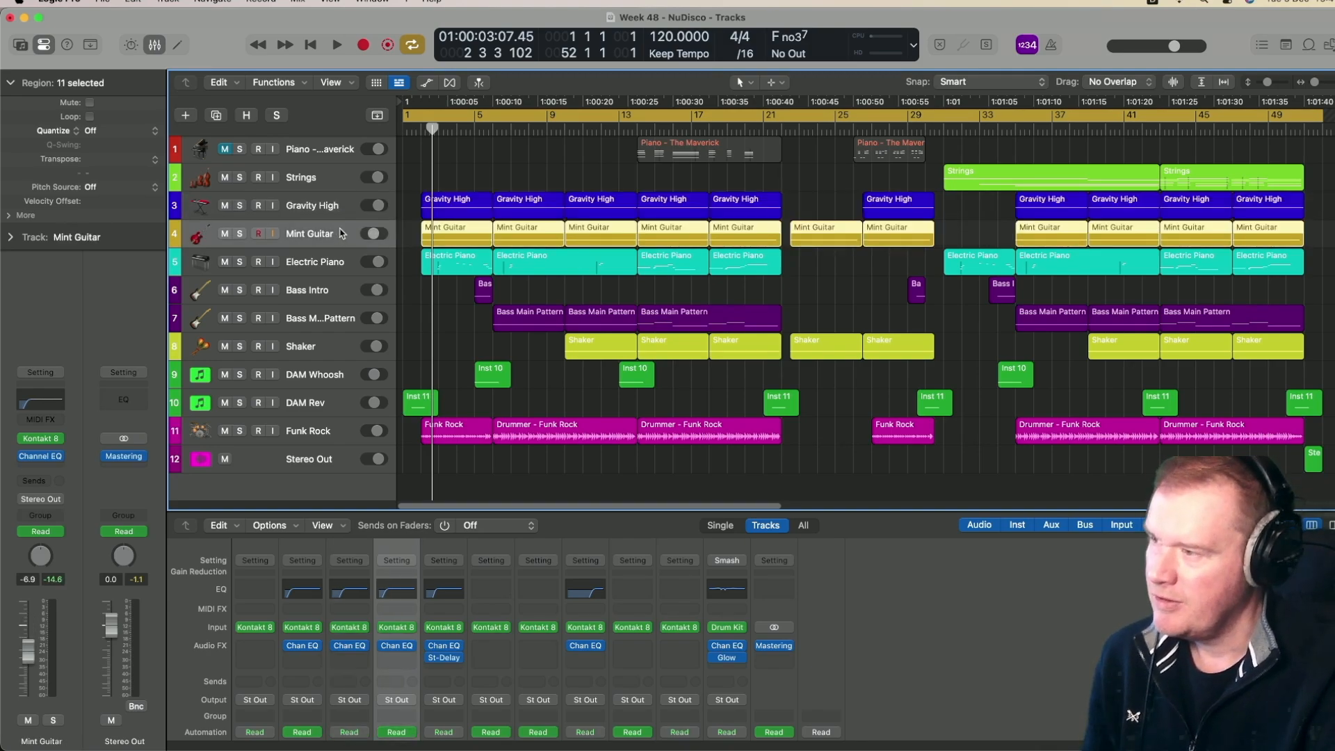
click(408, 235)
scroll(495, 230, down, 1)
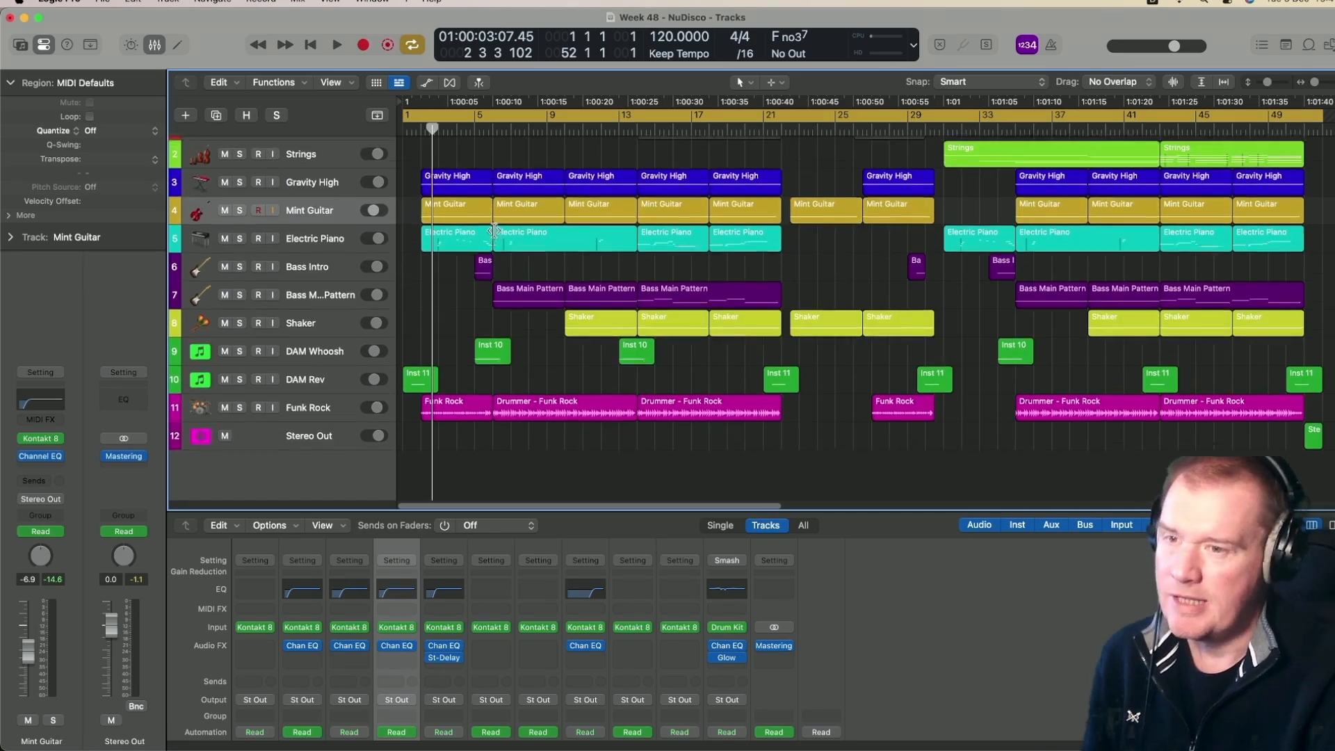
scroll(494, 230, up, 1)
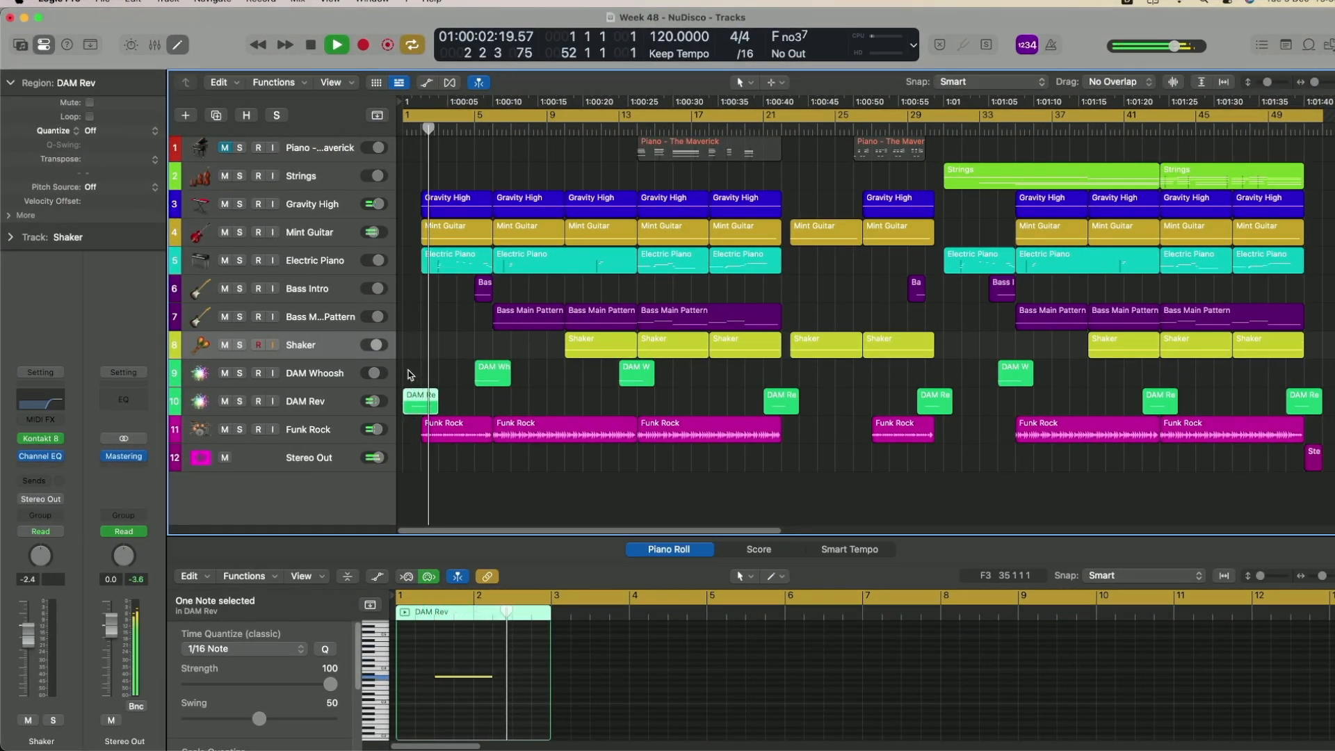
During playback, examine the Funk Rock, Bass Intro, Mint Guitar, Electric Piano and Shaker regions of the first section in turn
click(458, 429)
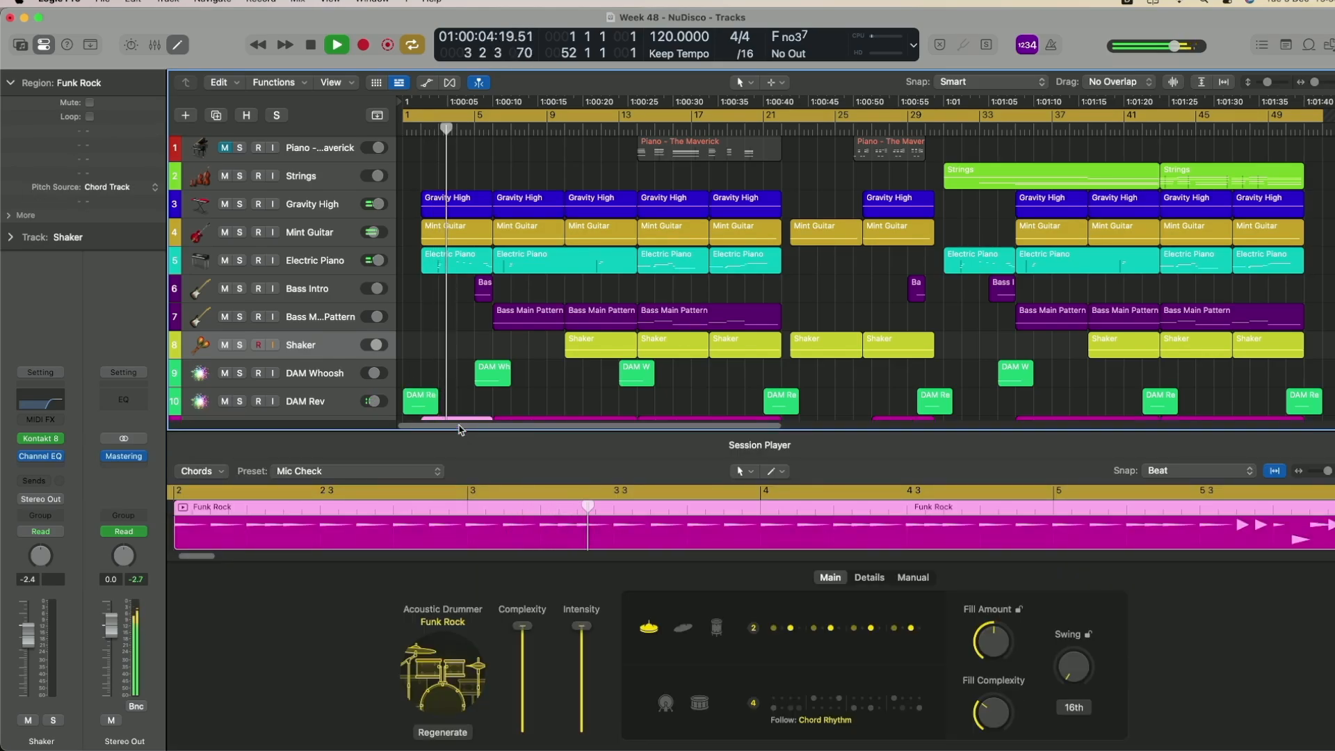
click(482, 285)
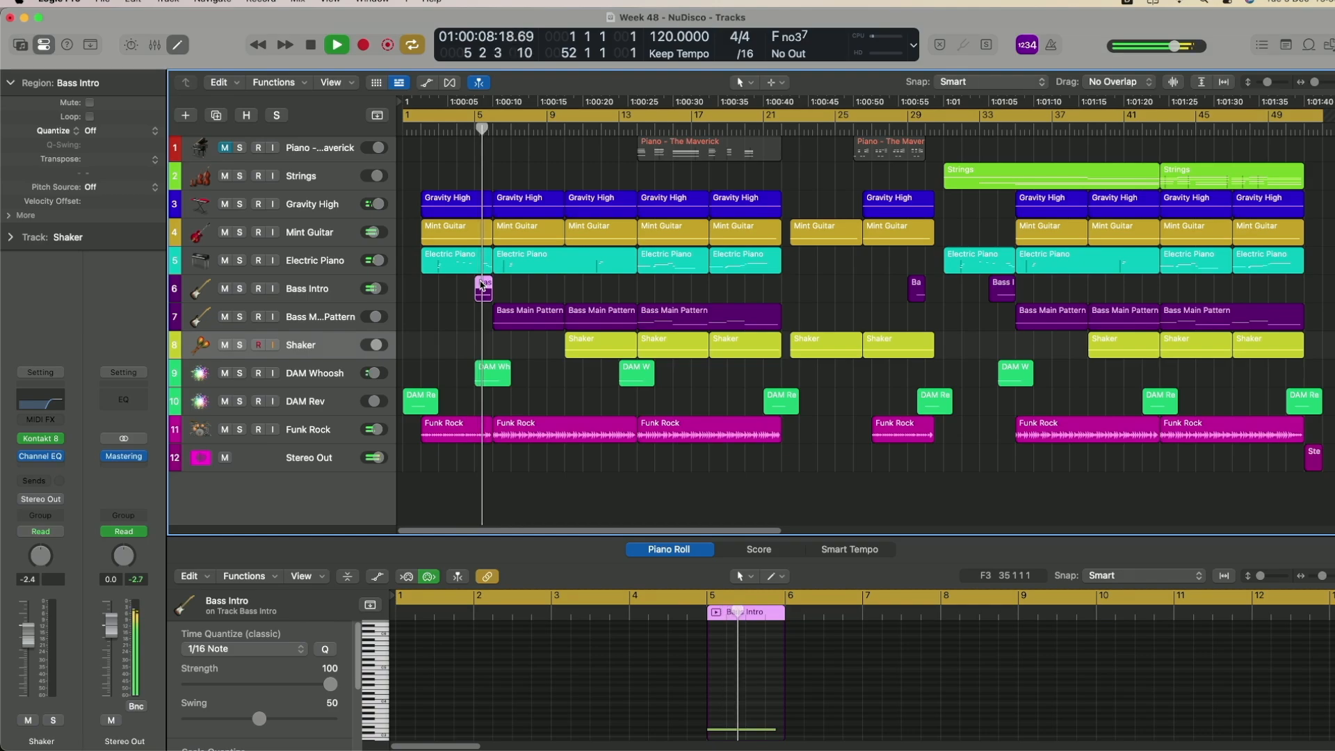
click(518, 229)
click(530, 258)
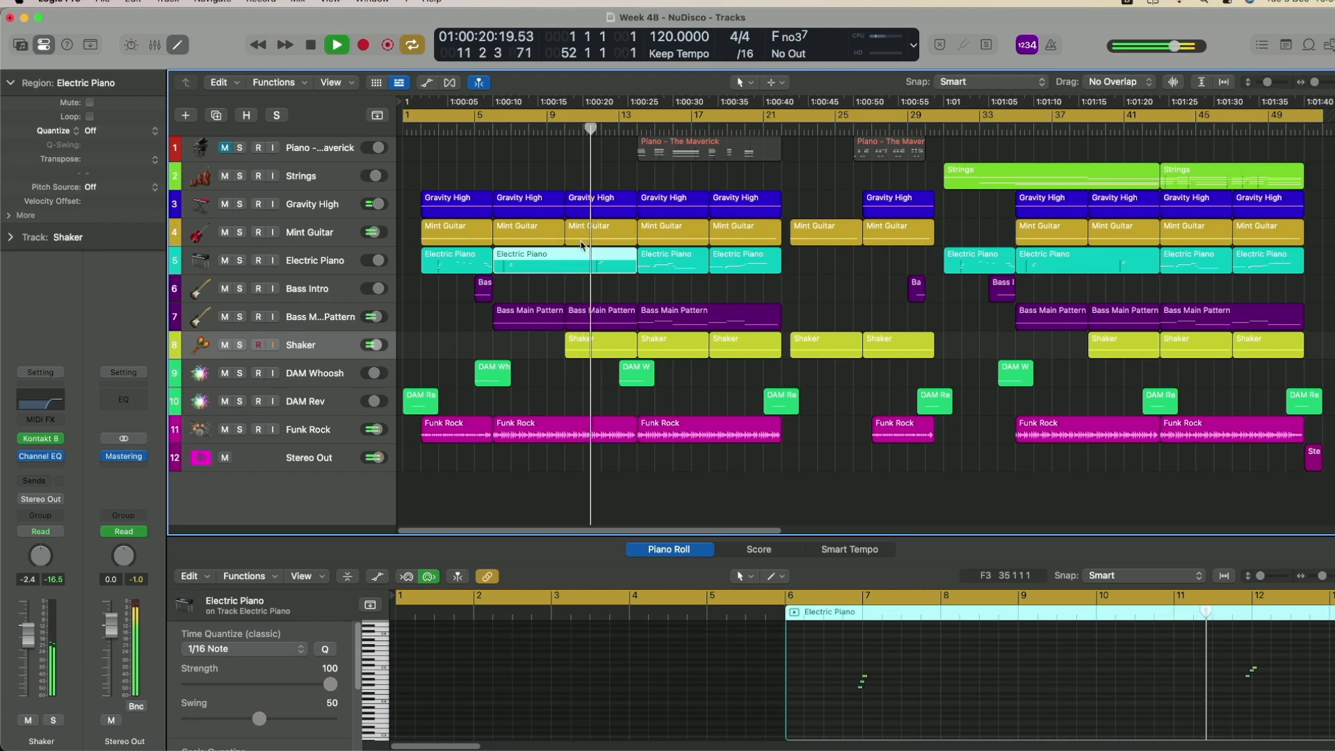
click(660, 262)
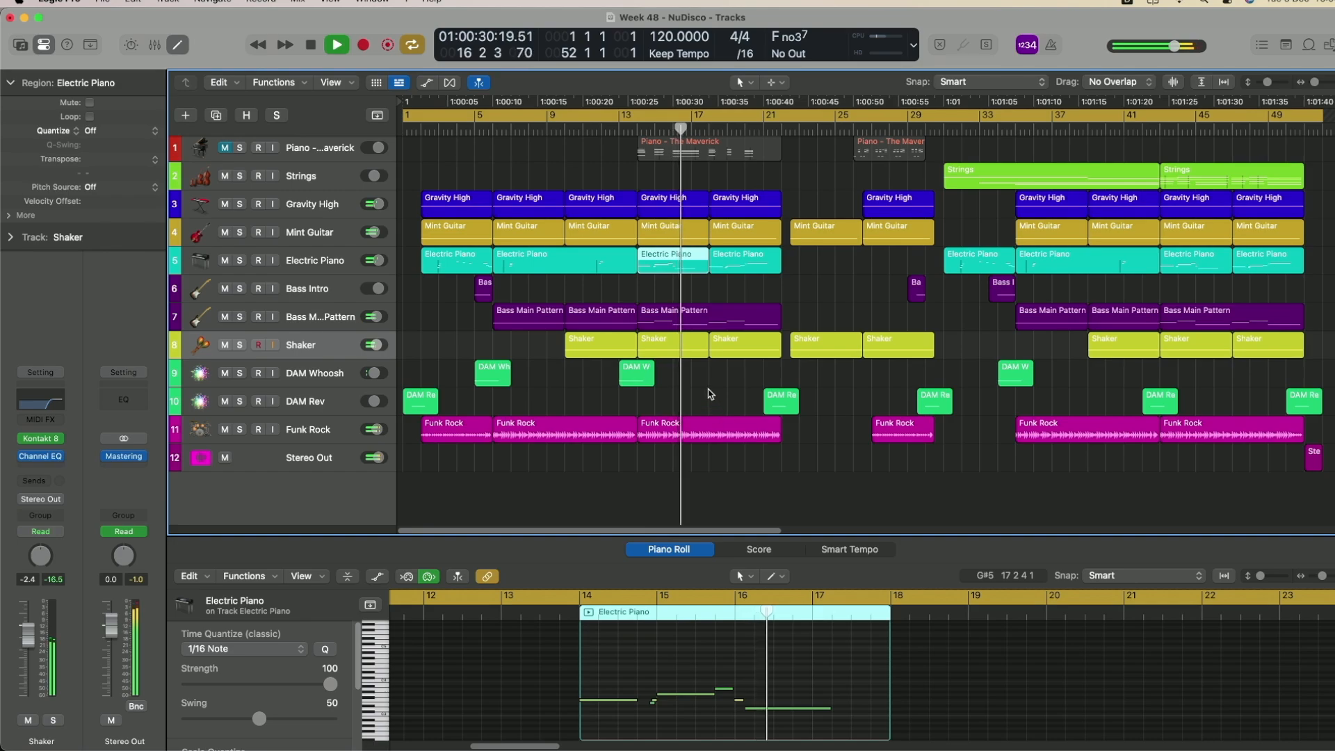
click(689, 346)
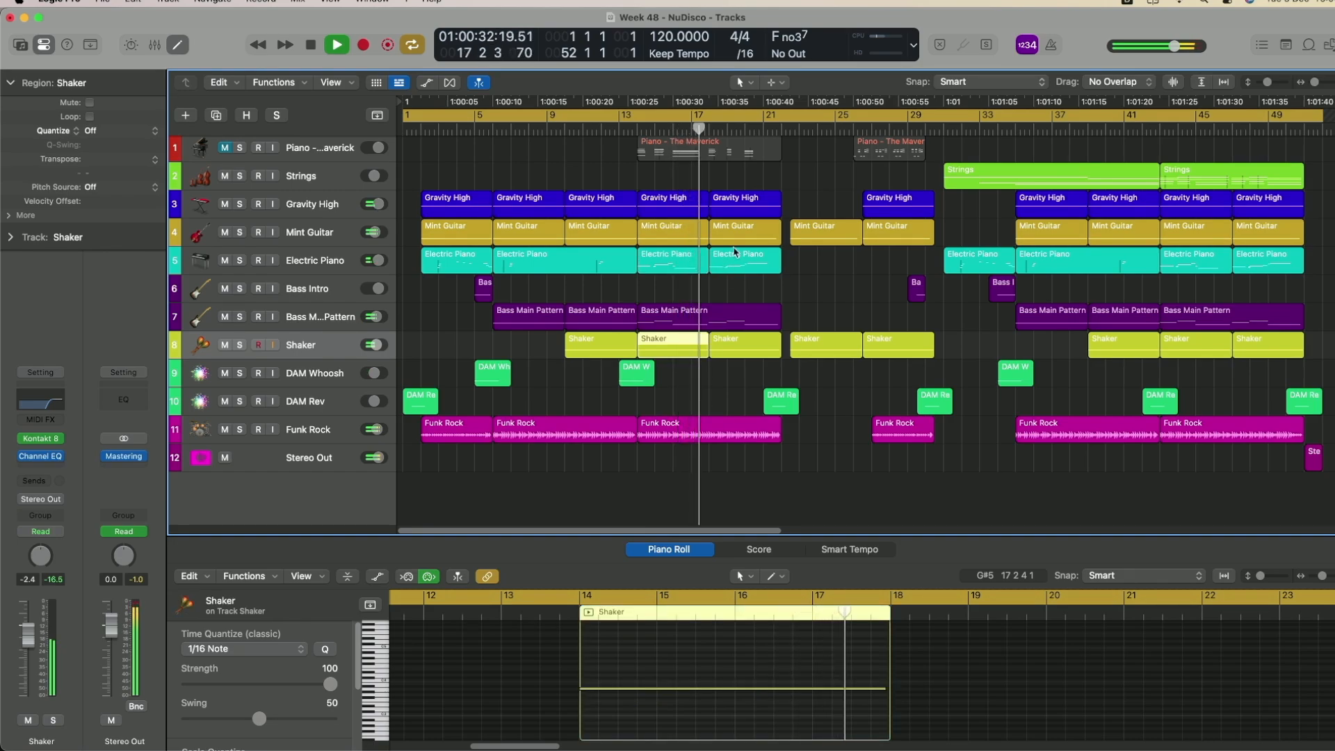
click(736, 256)
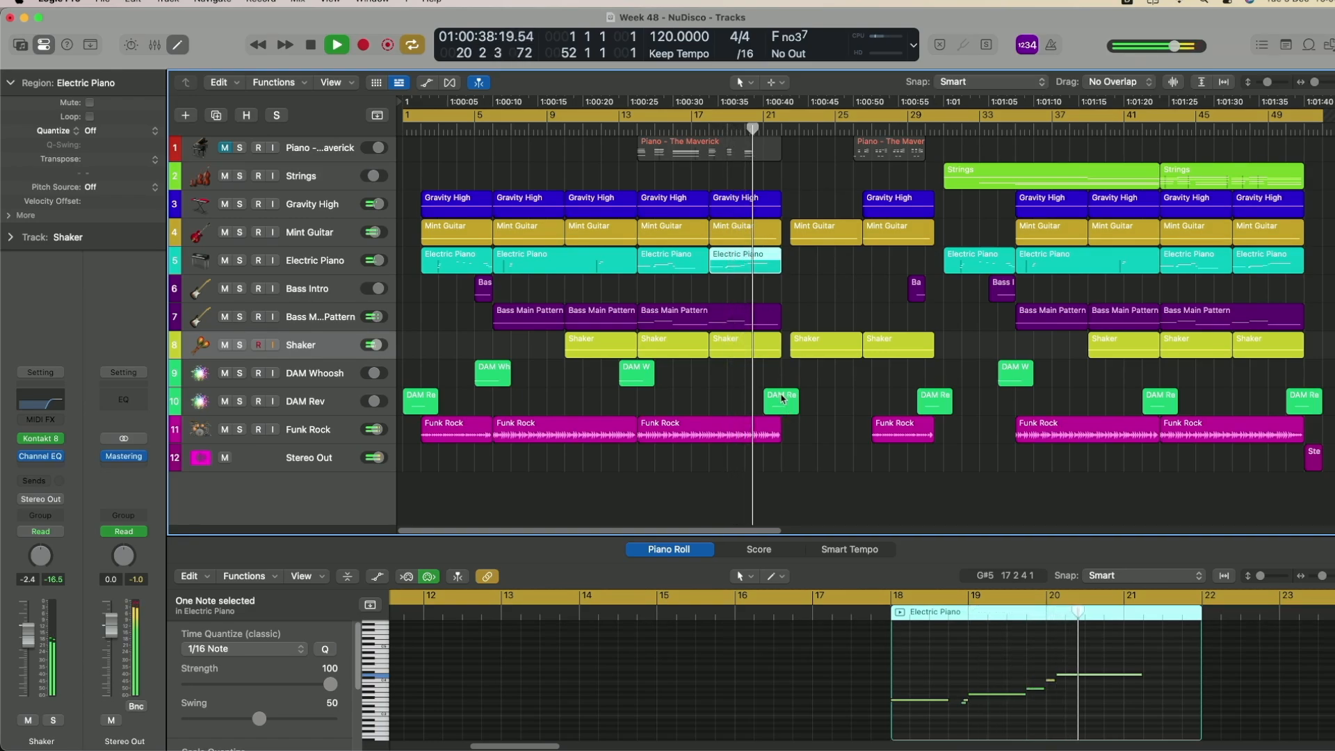
During playback, examine the DAM Rev, Mint Guitar, Shaker, Gravity High and Bass Intro regions between bars 21 and 30 in turn
click(782, 399)
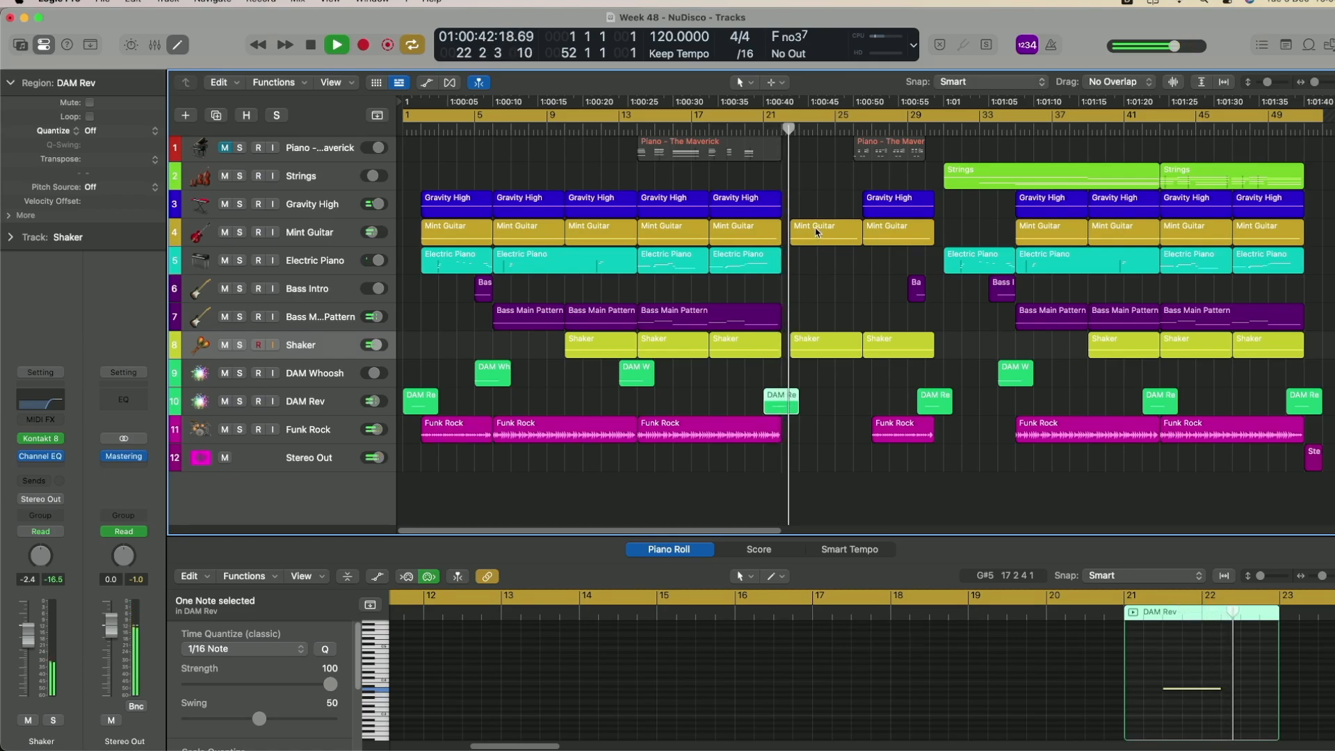
click(817, 232)
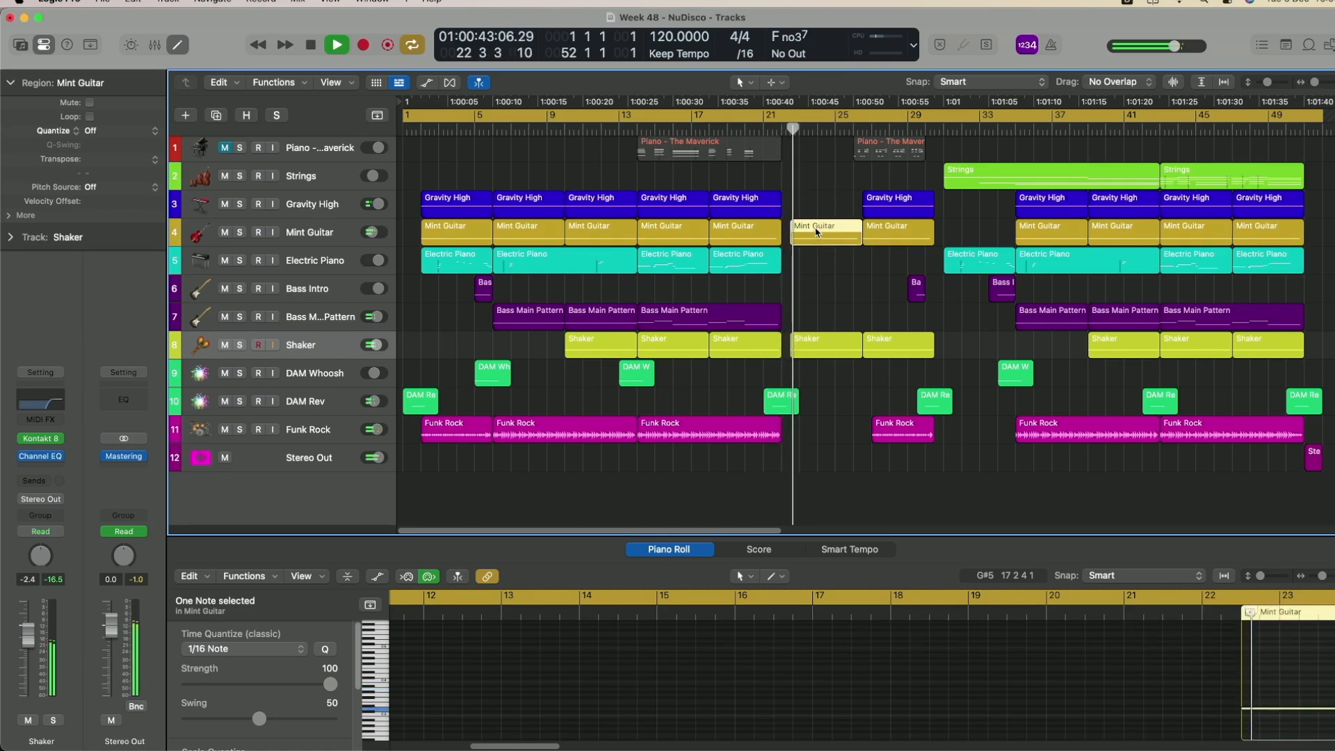
click(826, 340)
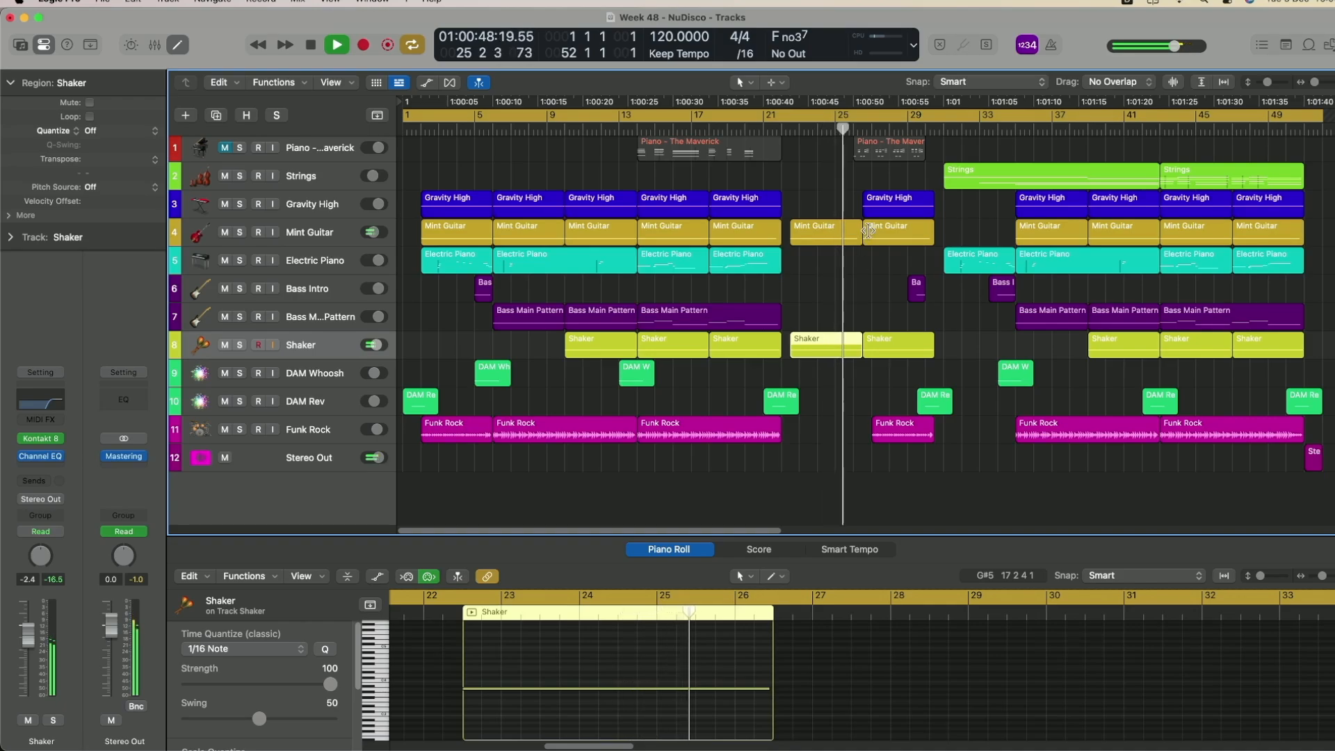
click(876, 201)
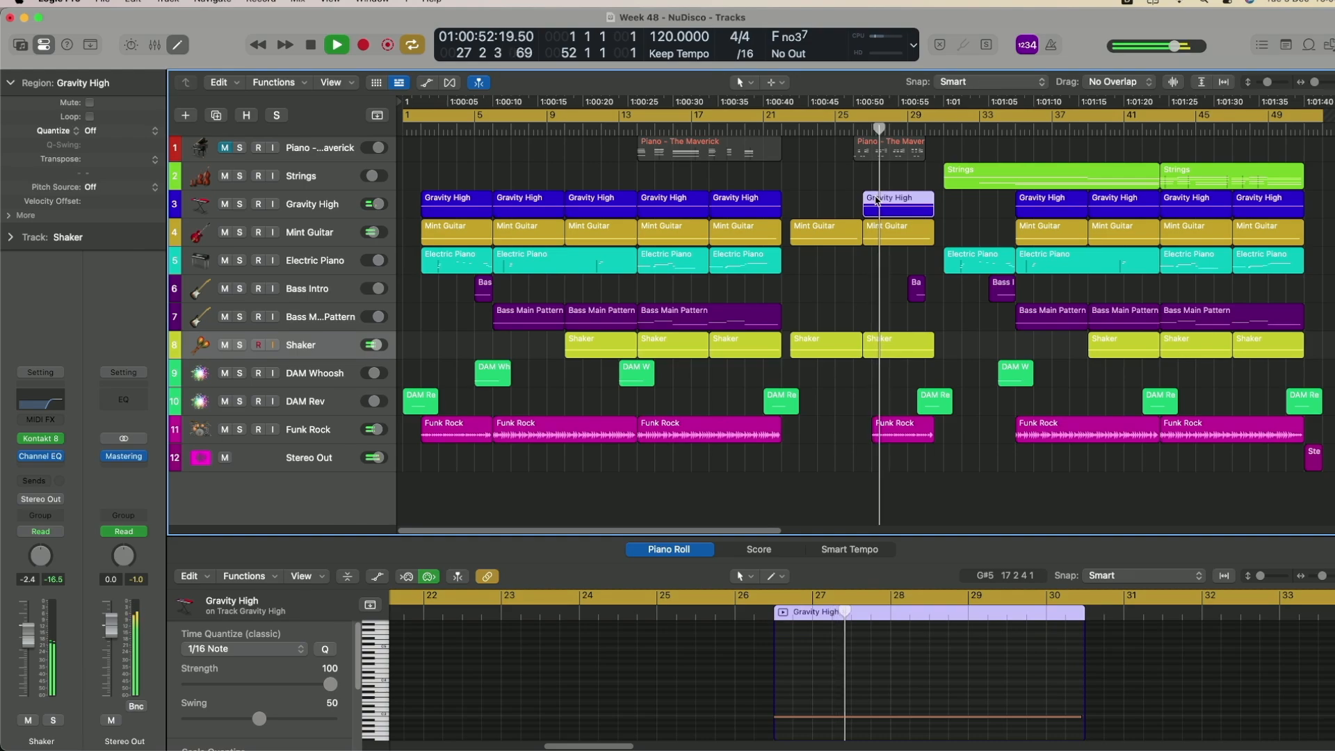
click(916, 288)
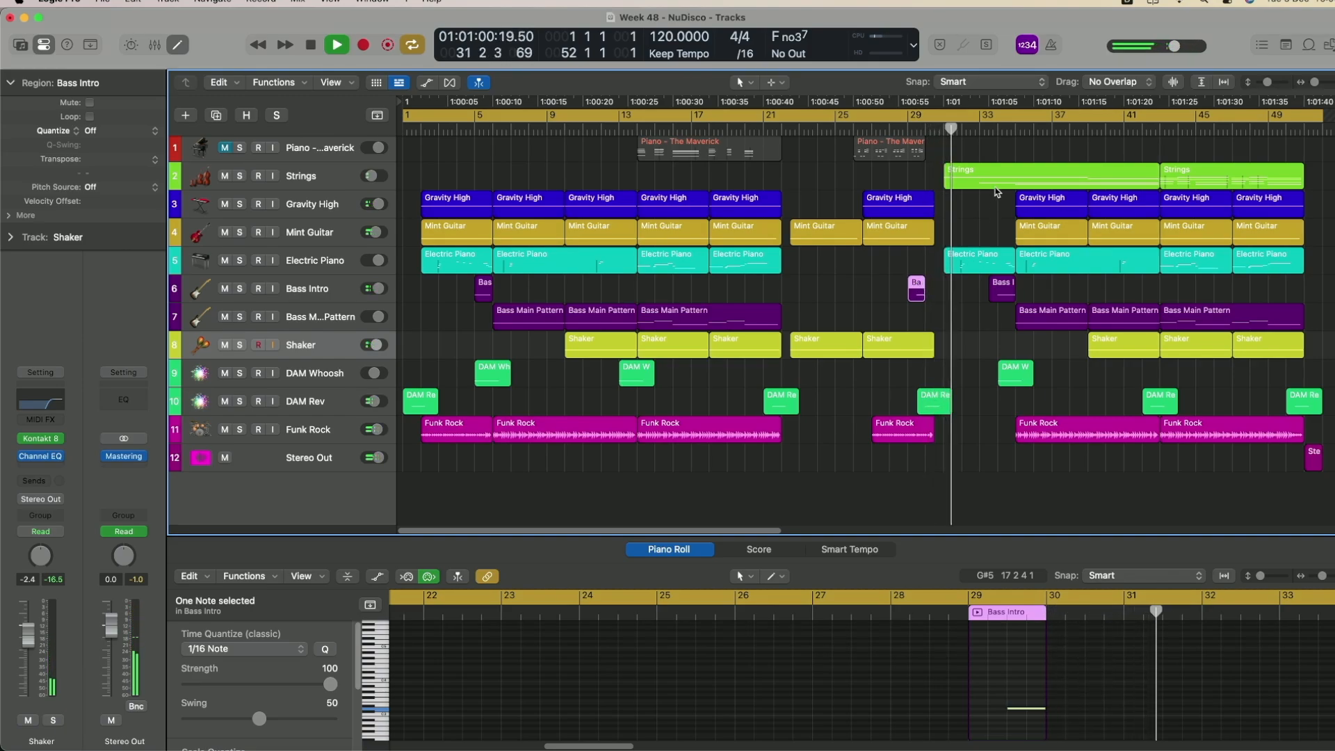
Examine the sustained notes of the first Strings region, from bar 31, in the Piano Roll while the song plays
click(990, 184)
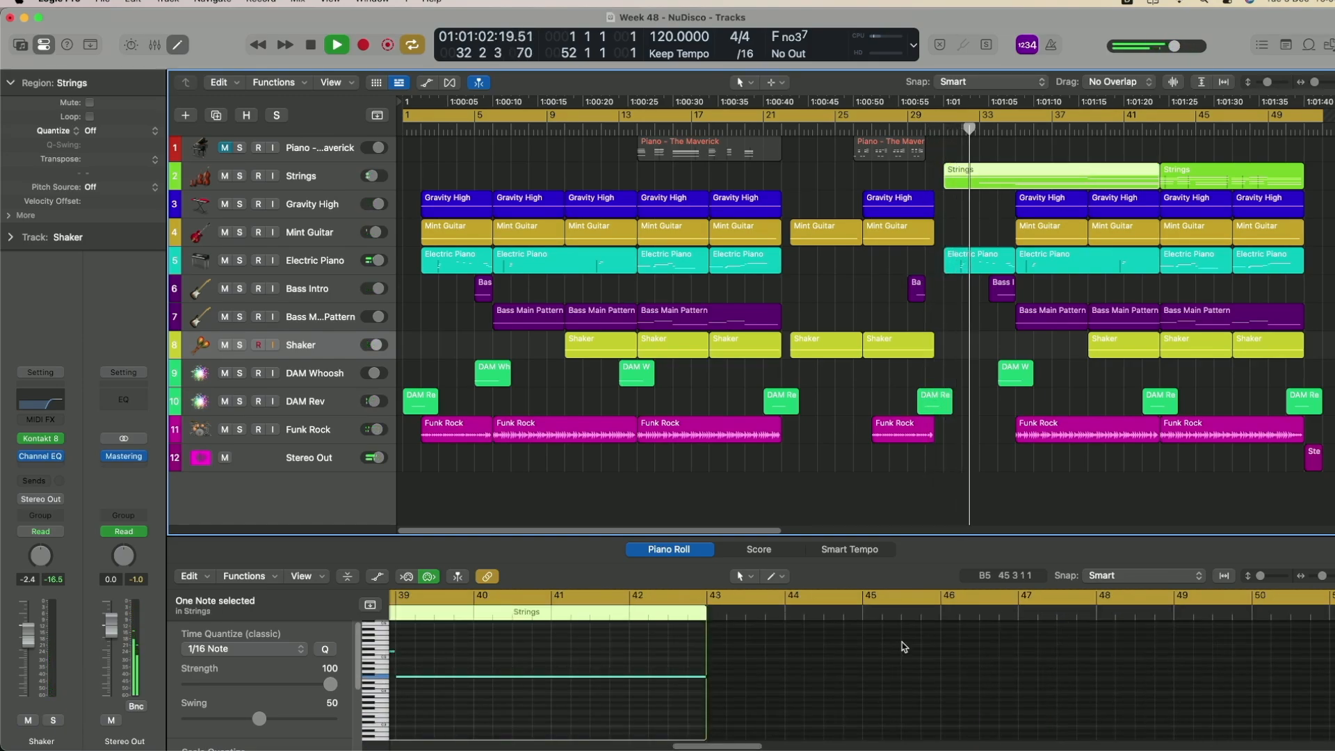
click(901, 680)
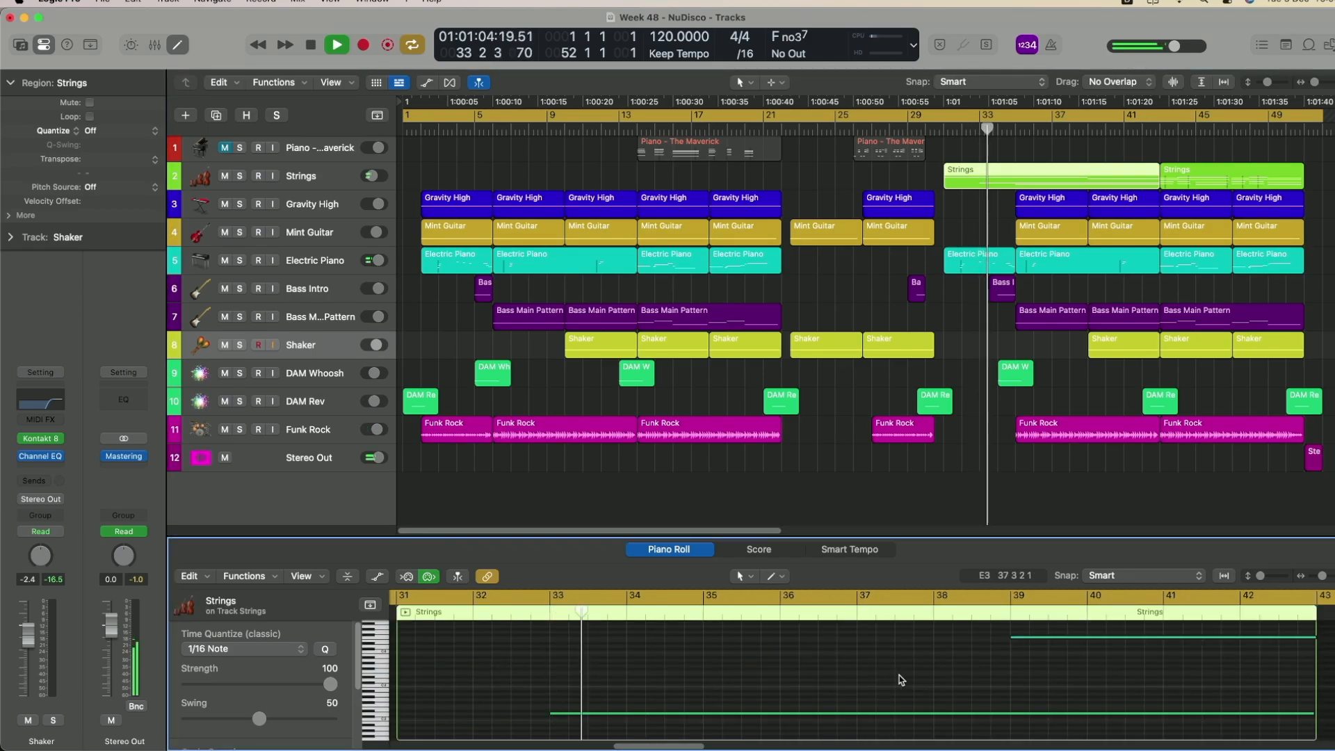
scroll(900, 680, down, 2)
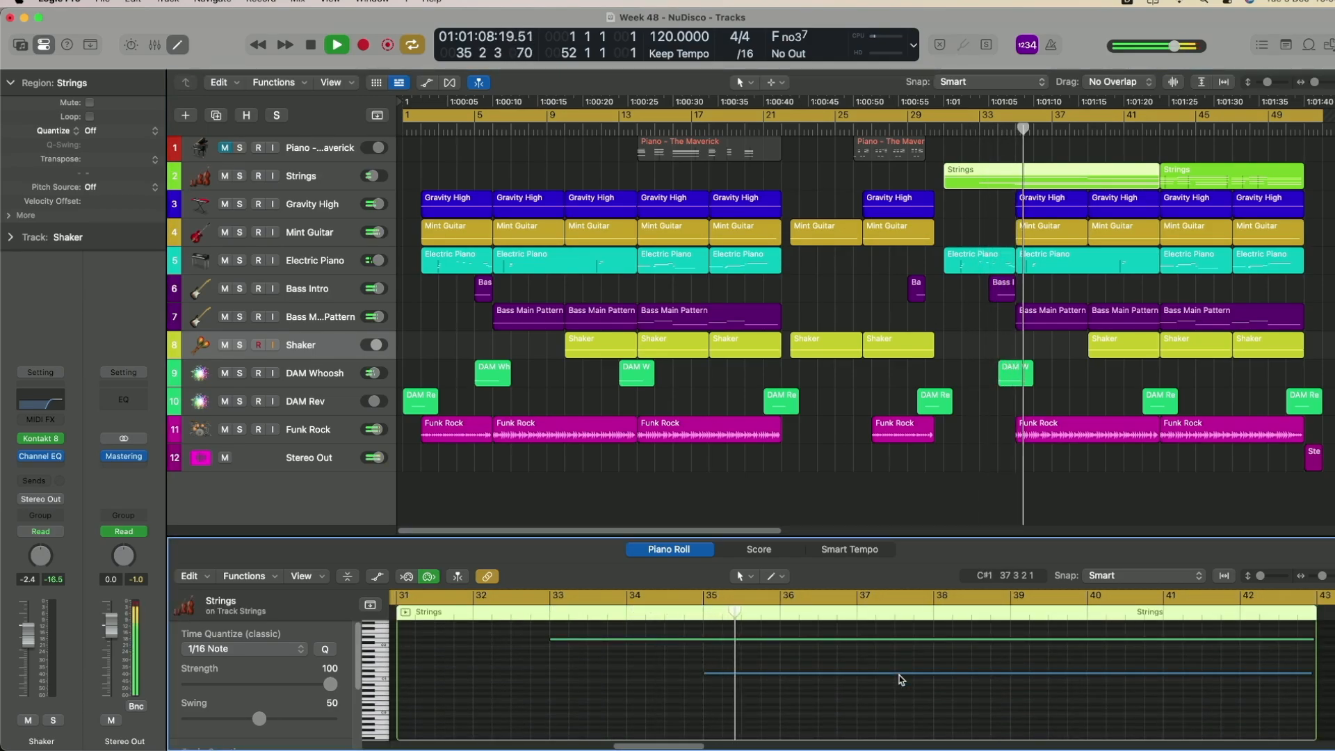
scroll(900, 680, up, 10)
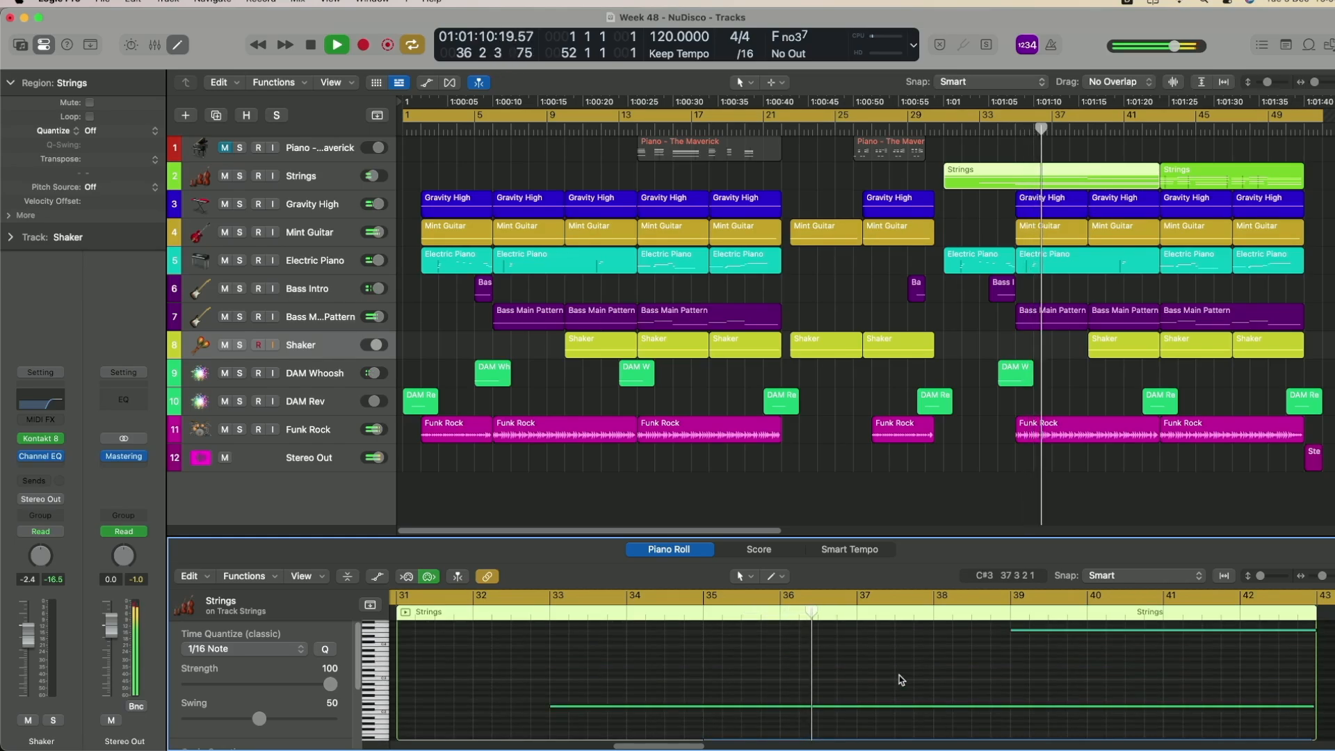
scroll(900, 680, down, 3)
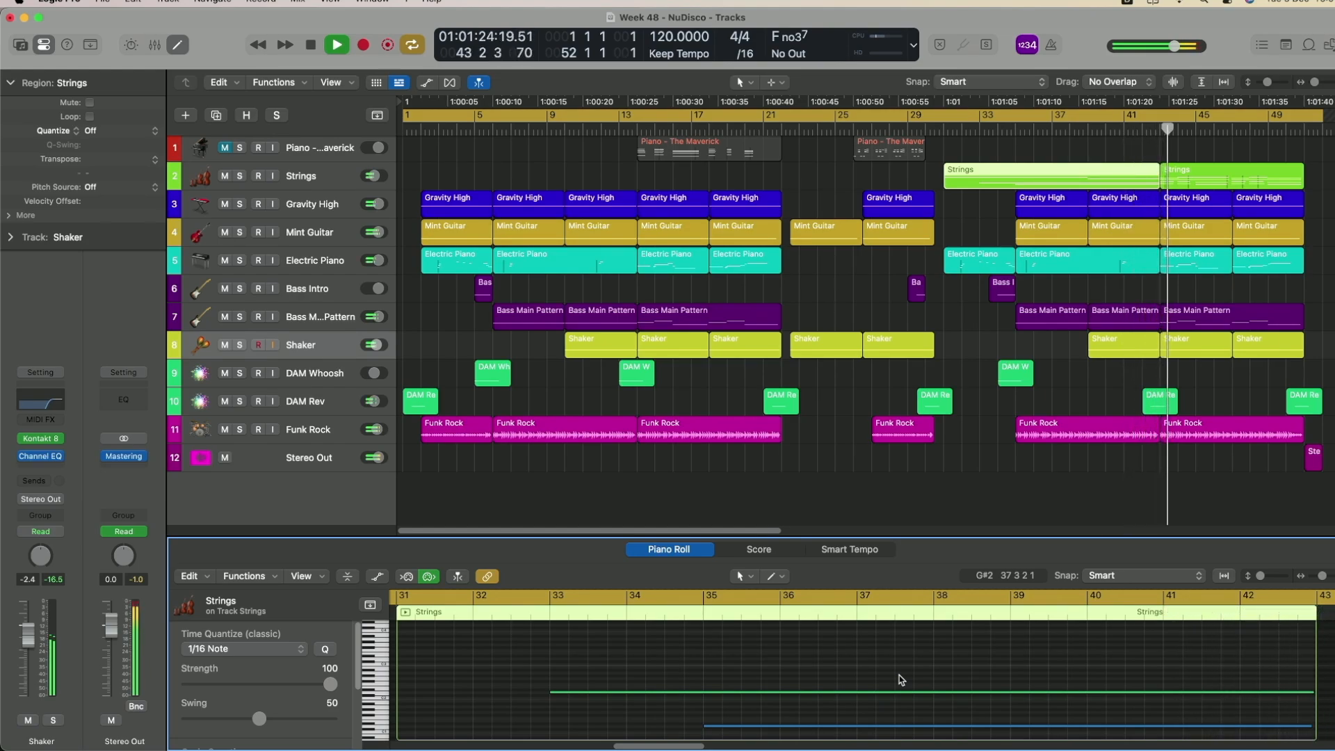
Examine the Electric Piano and Strings regions starting at bar 43 and the last DAM Rev region as the song plays to its end
click(1203, 266)
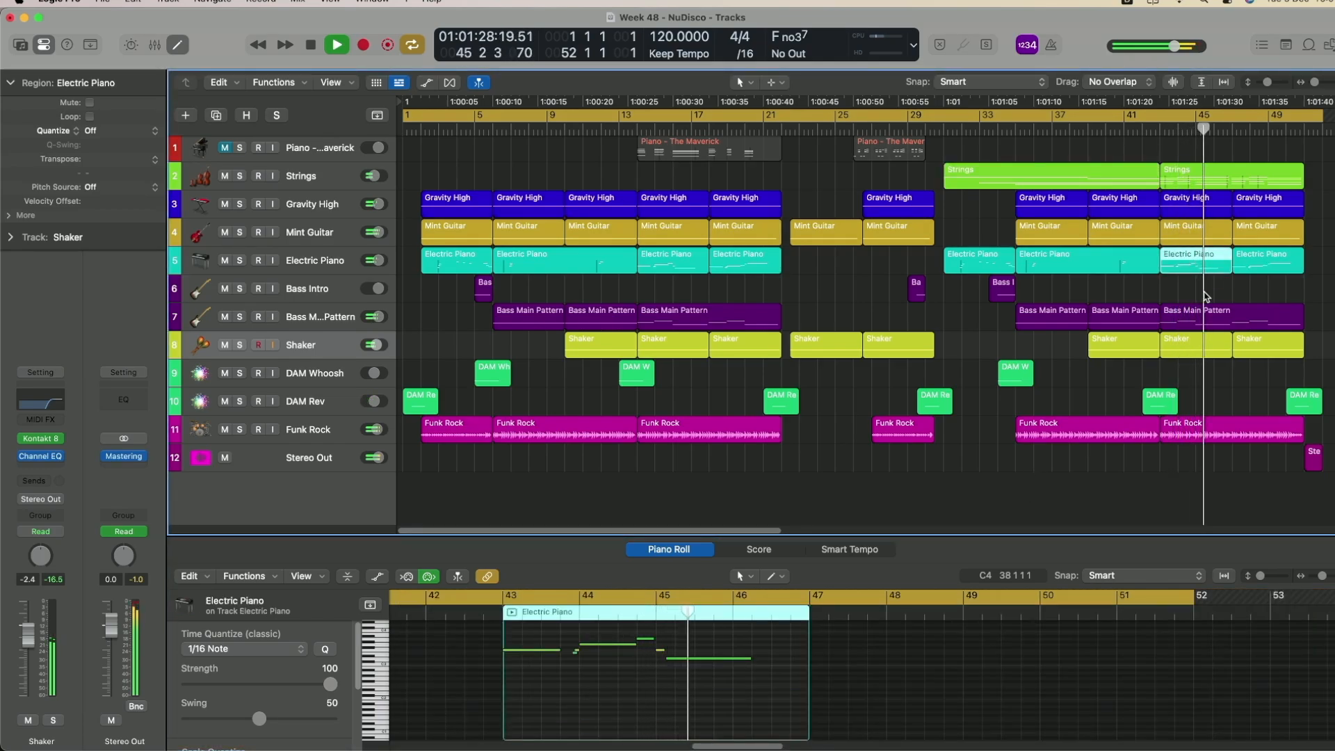
click(1217, 175)
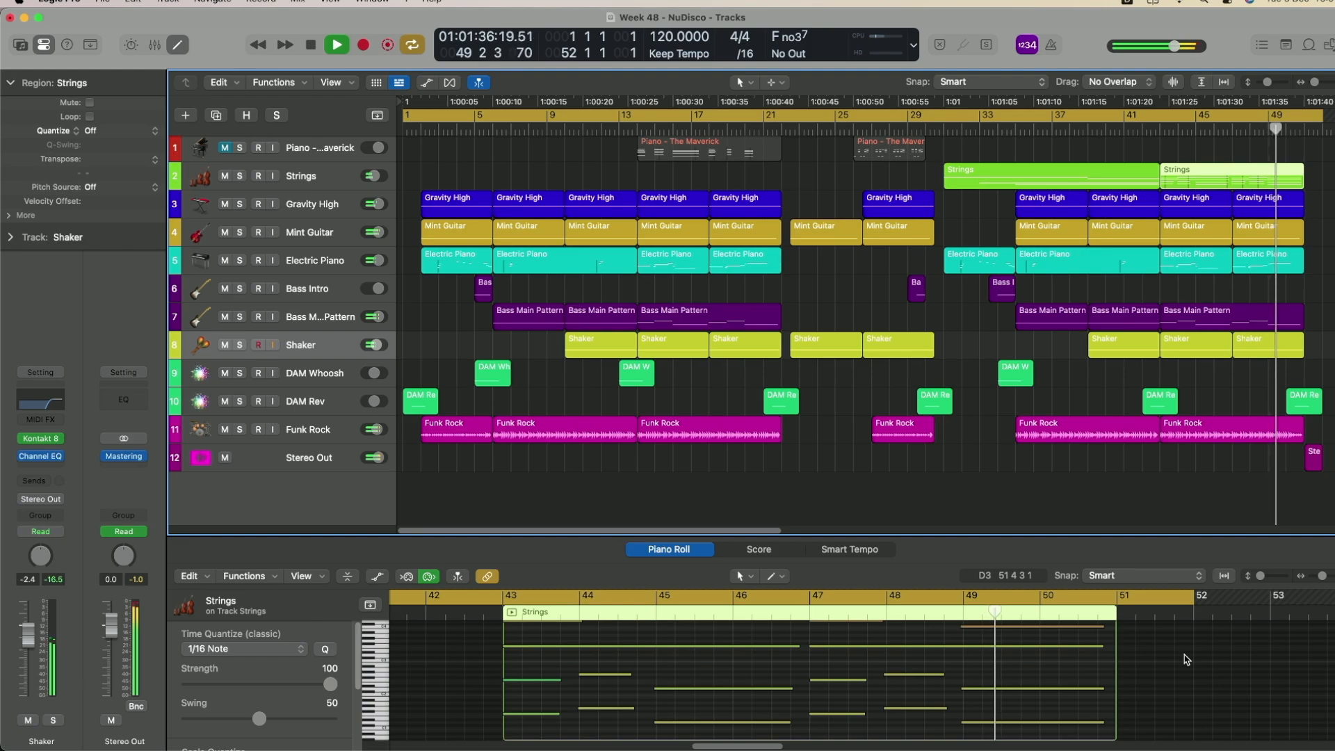
click(1307, 395)
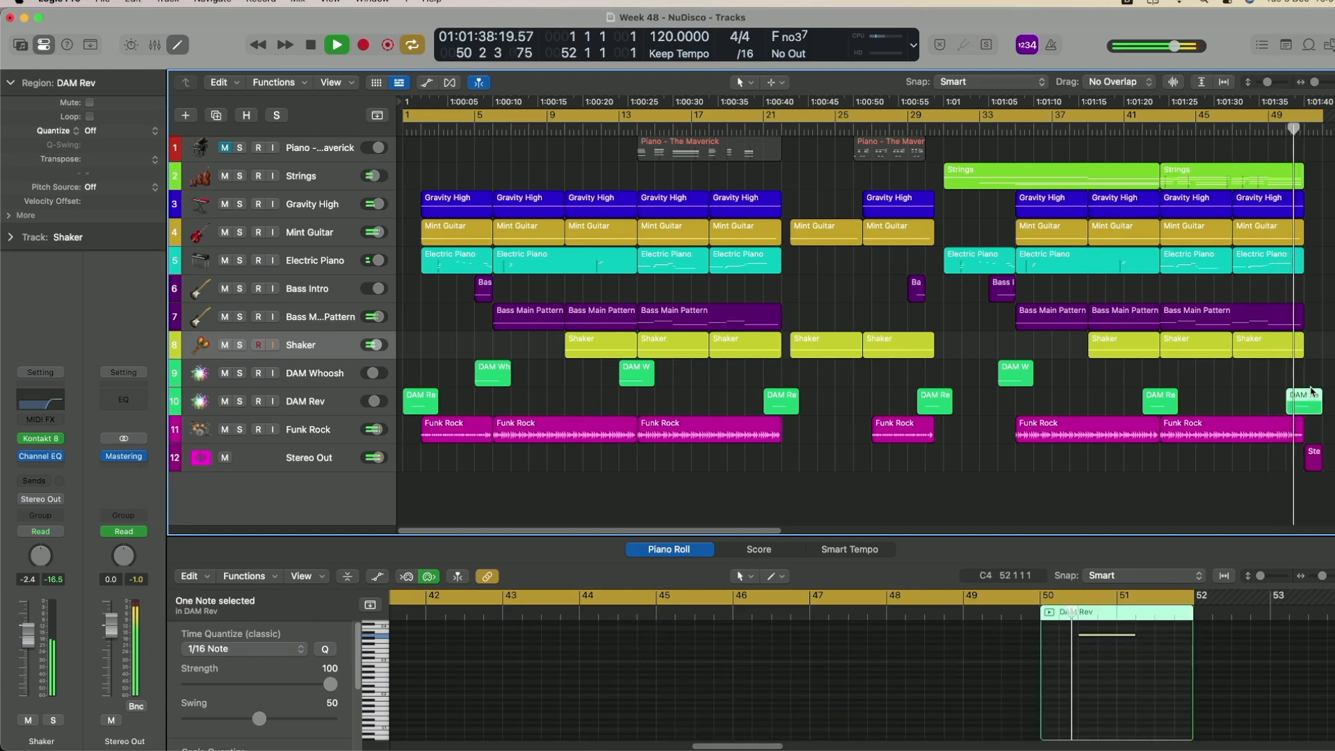